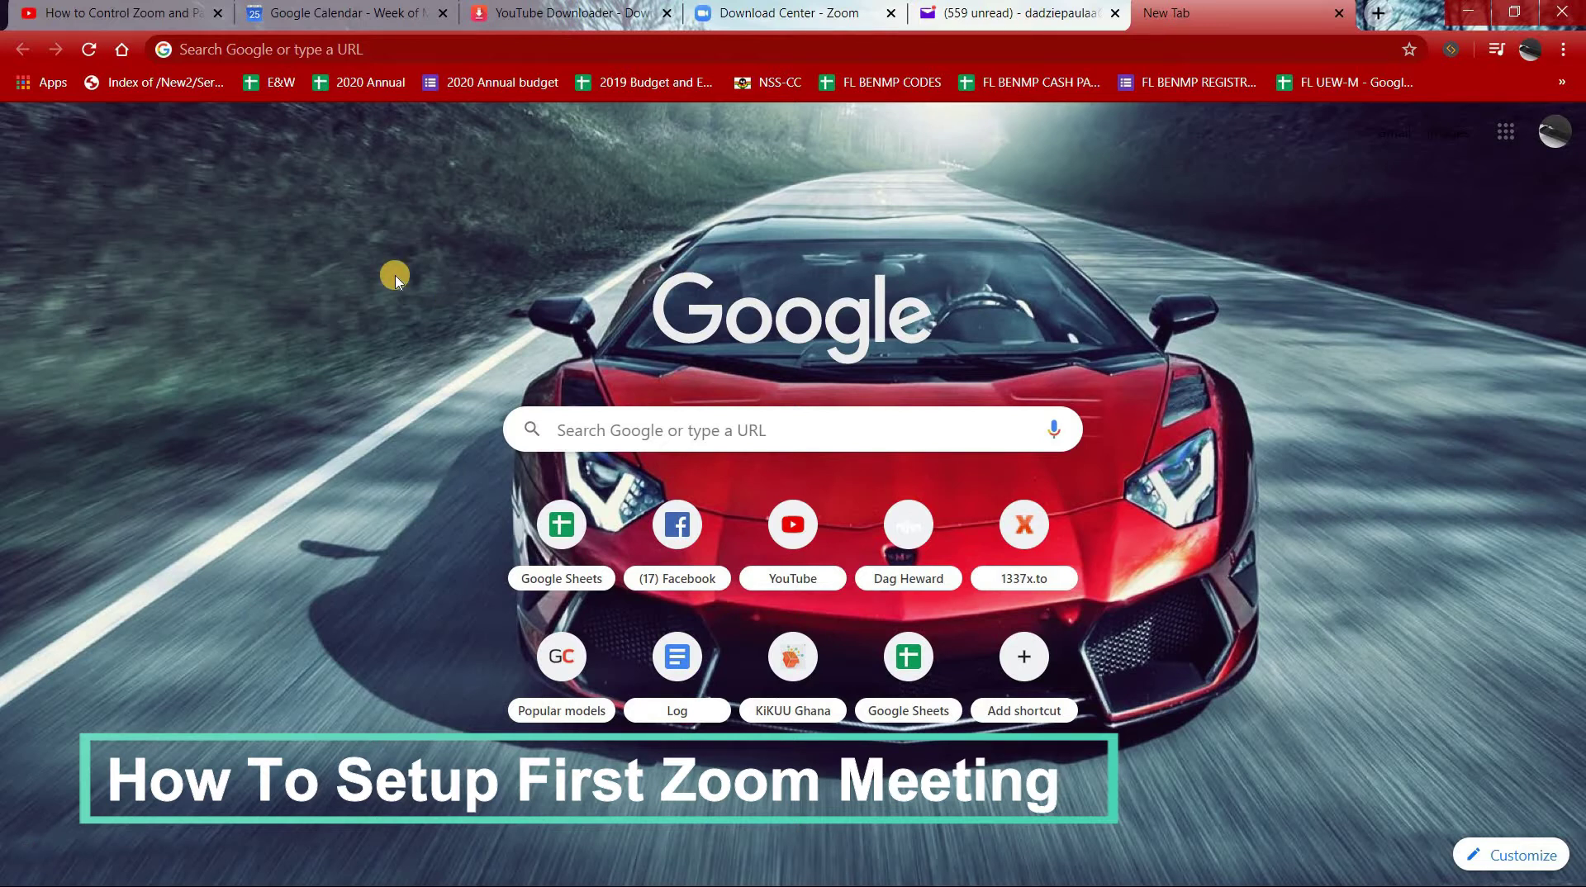
- Search the web for "zoom download" and open Zoom's Download Center page
click(375, 53)
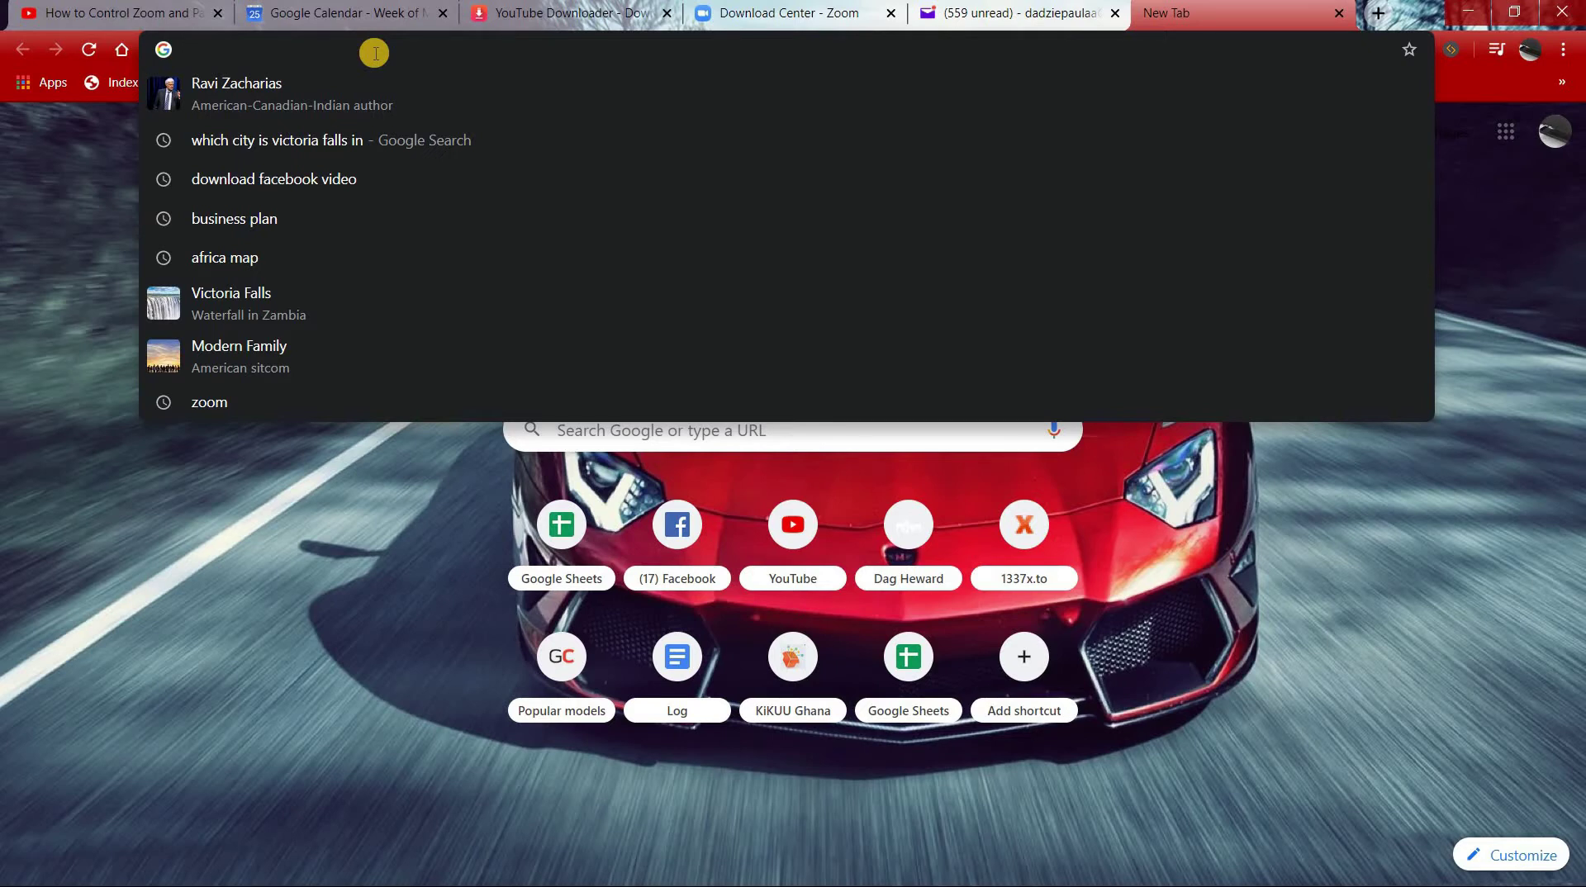
text(zoom)
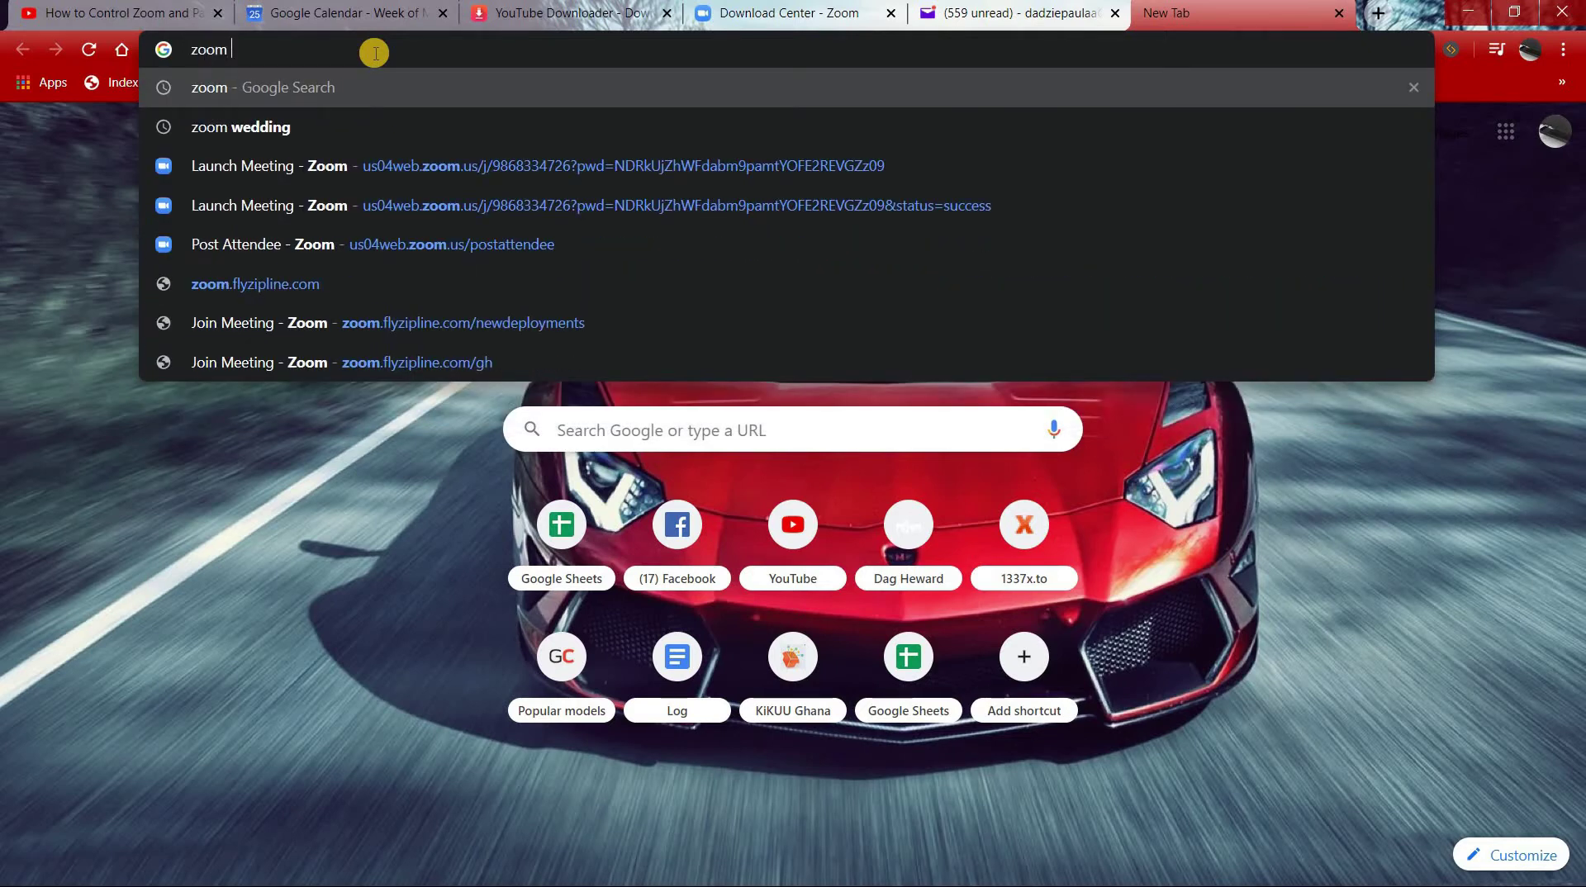
text( down)
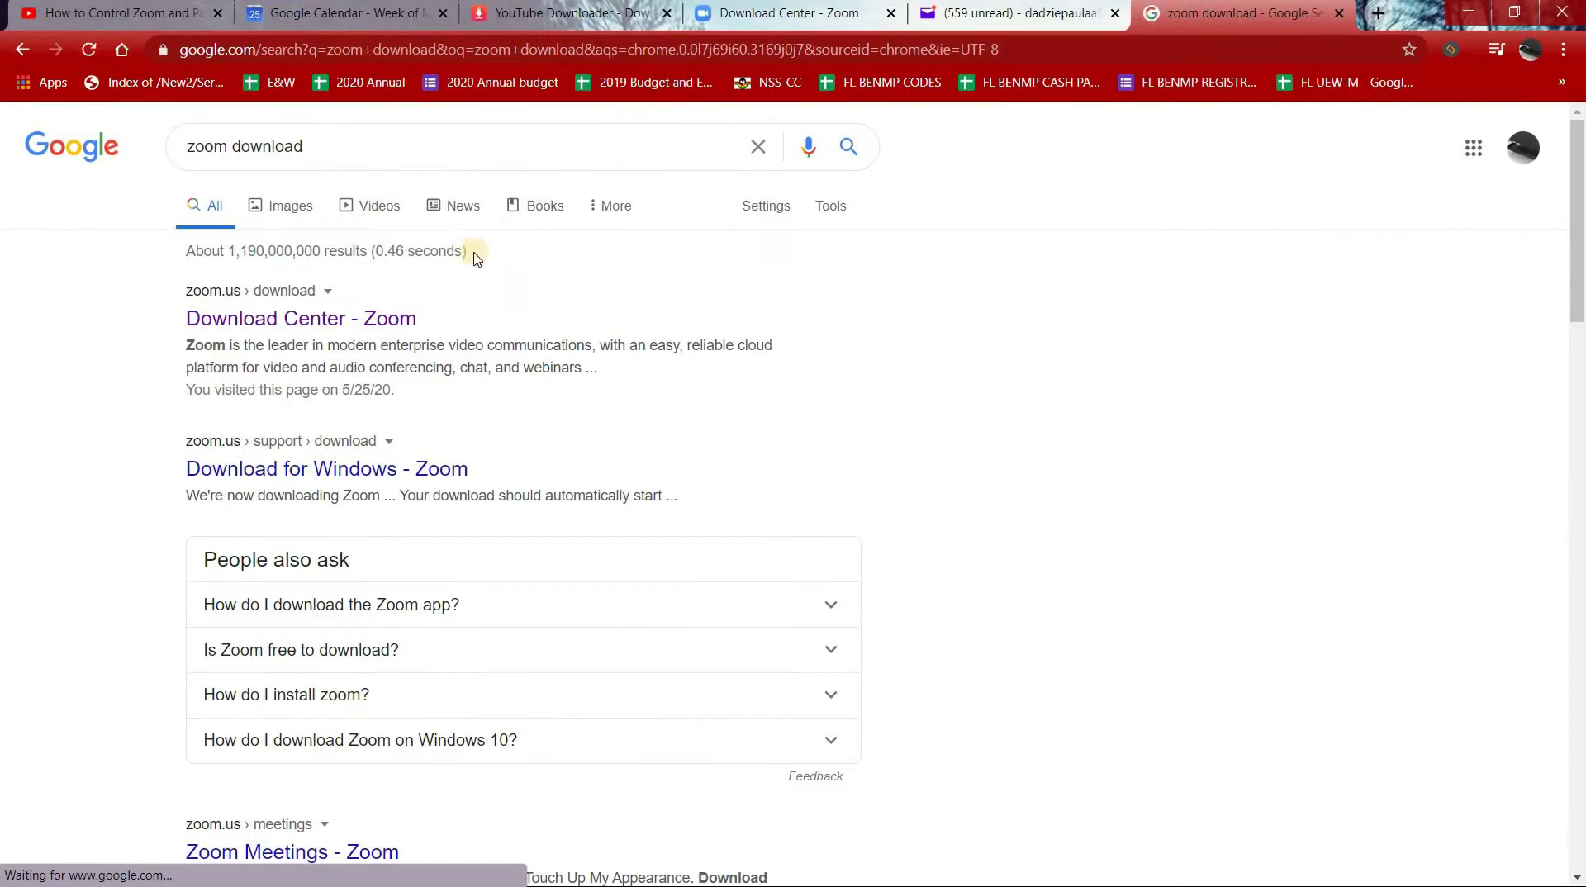
click(221, 312)
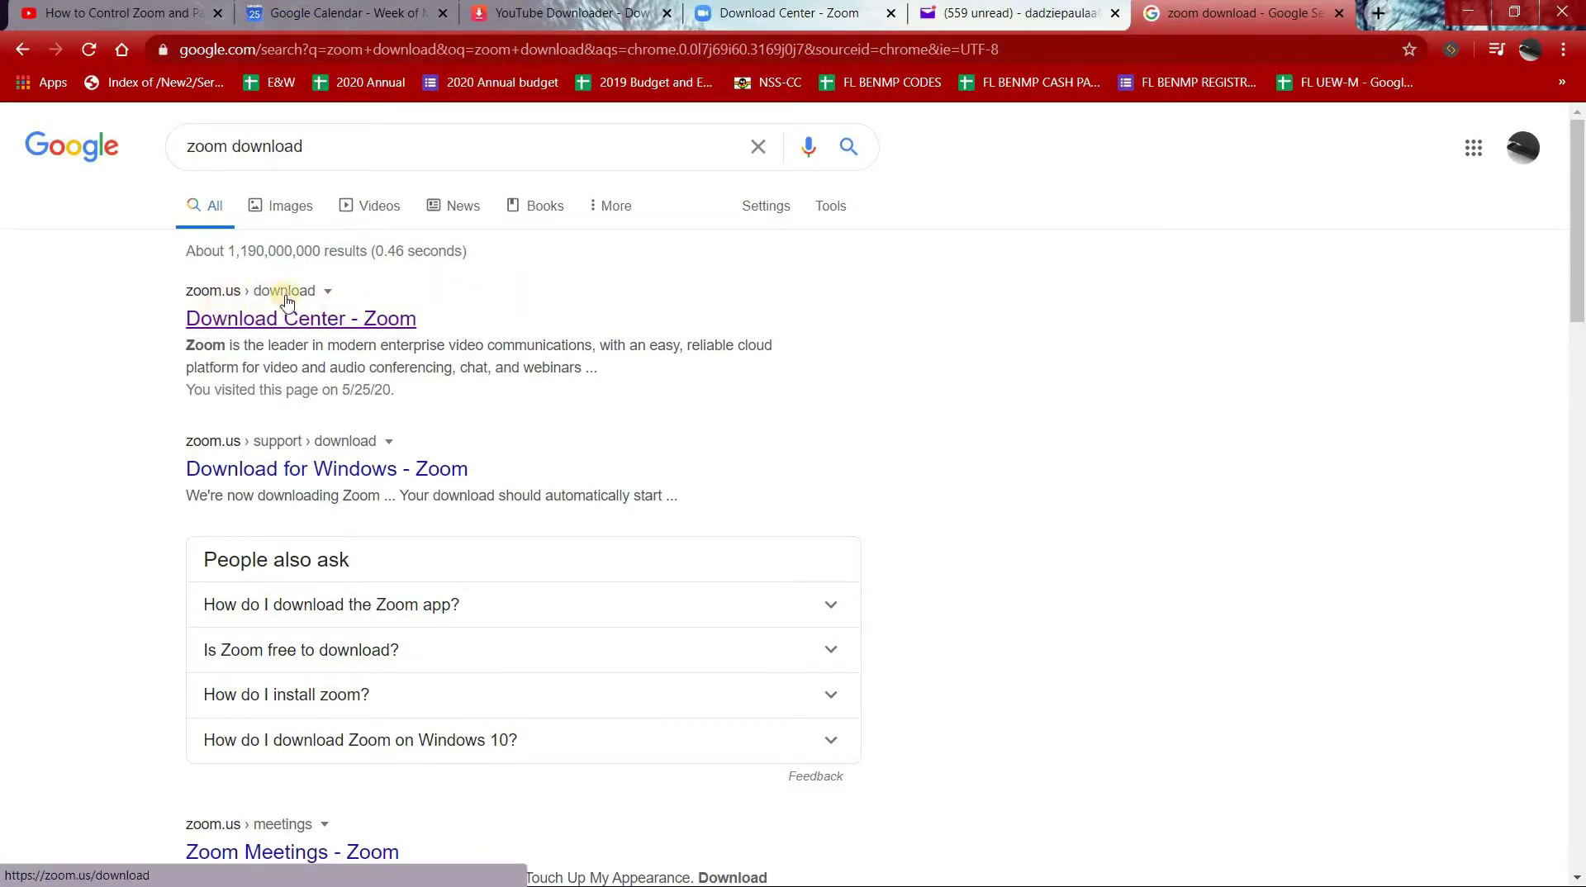
click(314, 324)
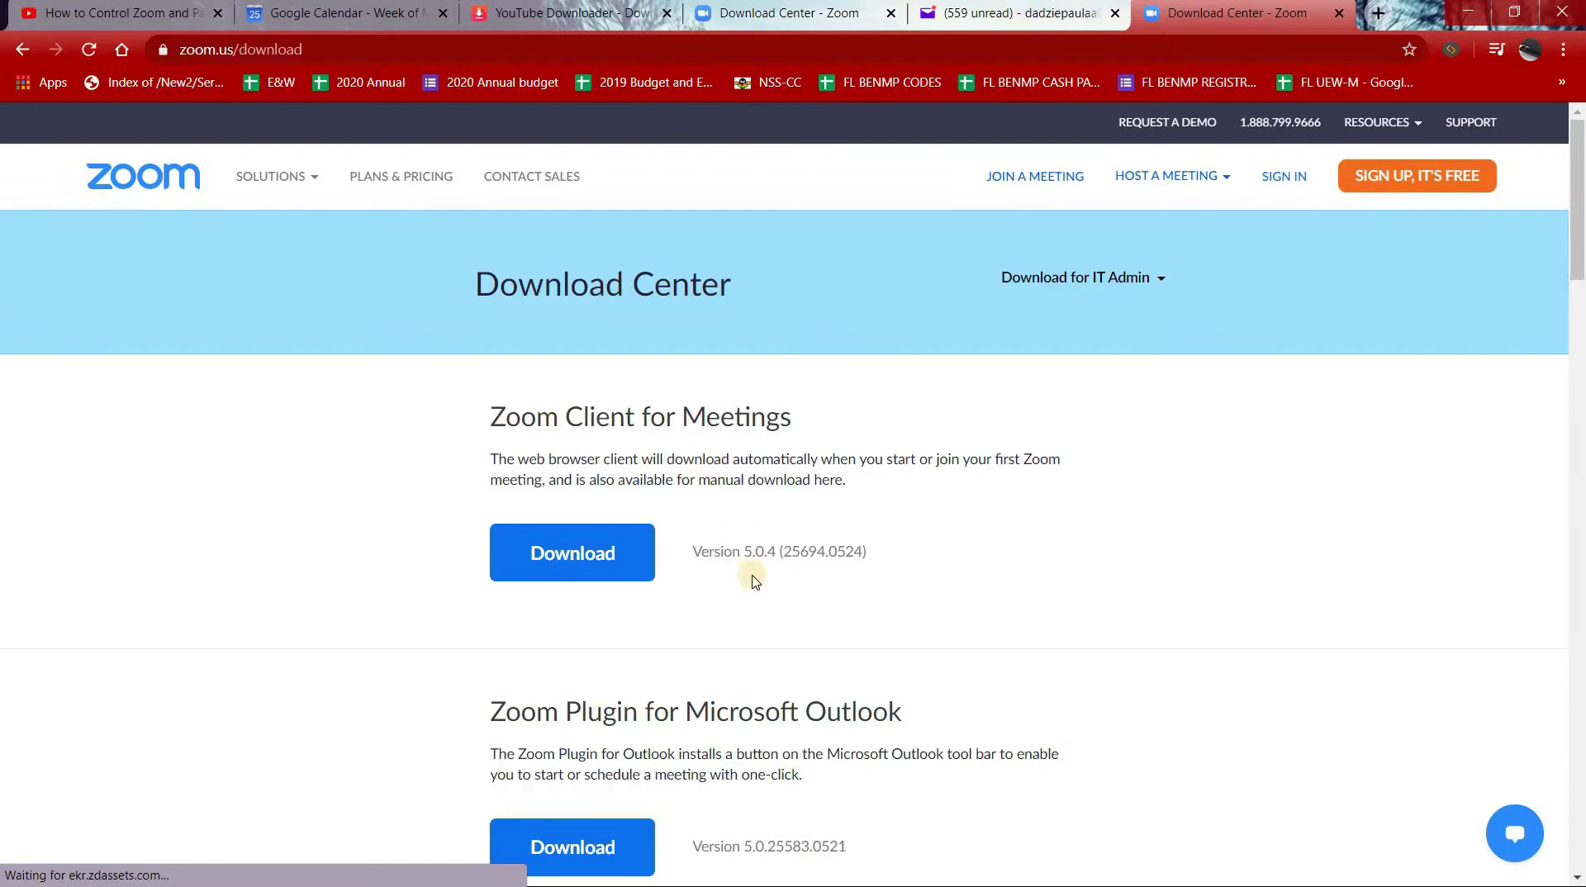
- Start downloading the Zoom Client for Meetings installer and cancel the download
scroll(750, 578, down, 3)
scroll(610, 541, up, 3)
click(609, 541)
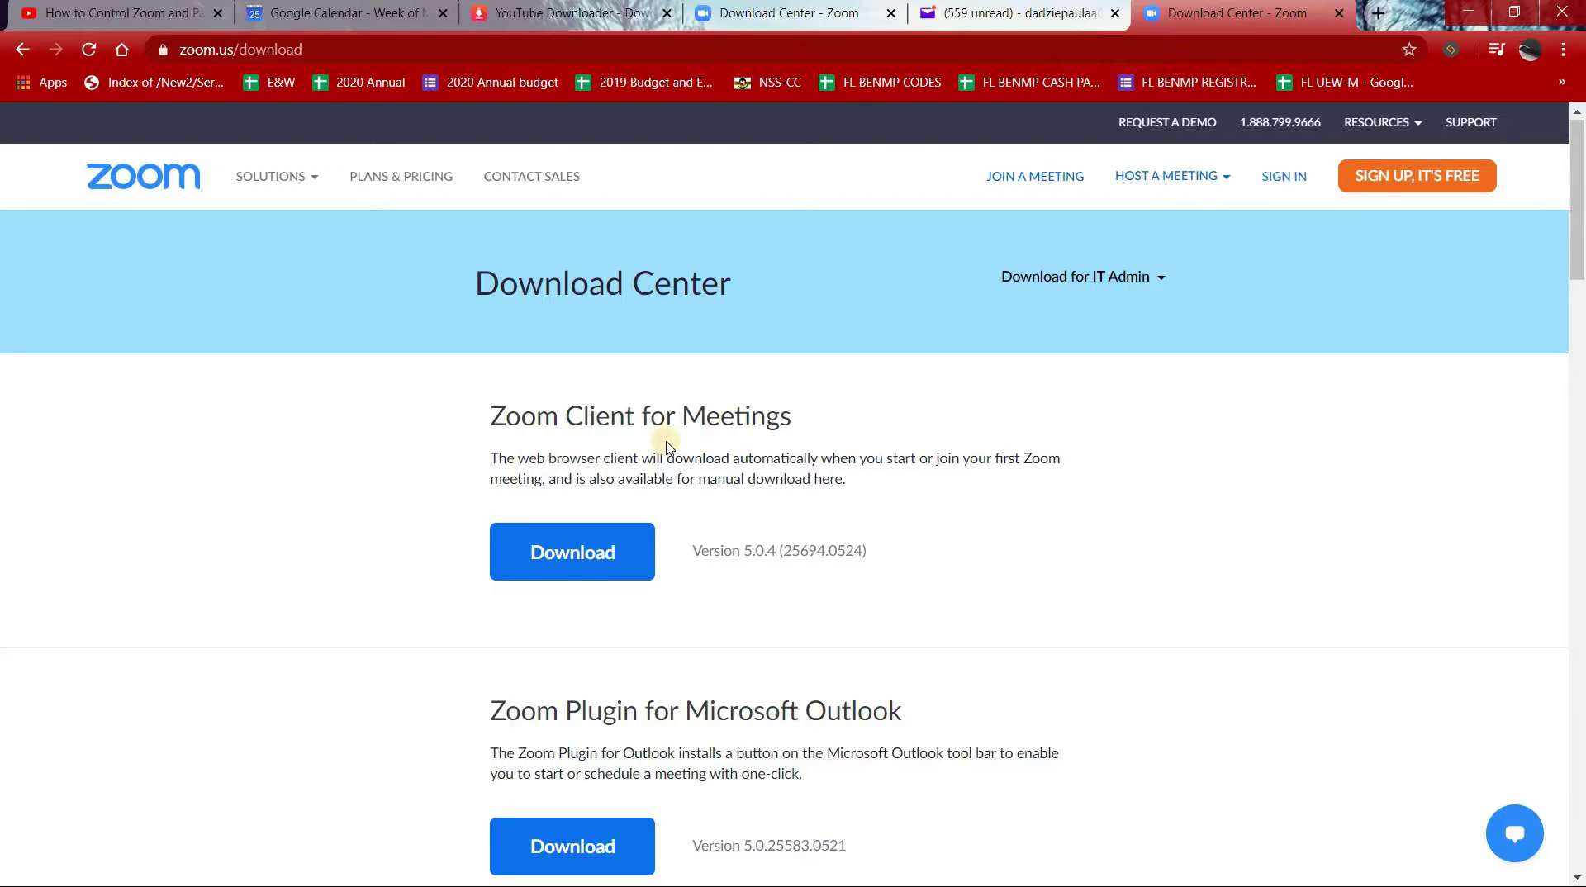
click(592, 543)
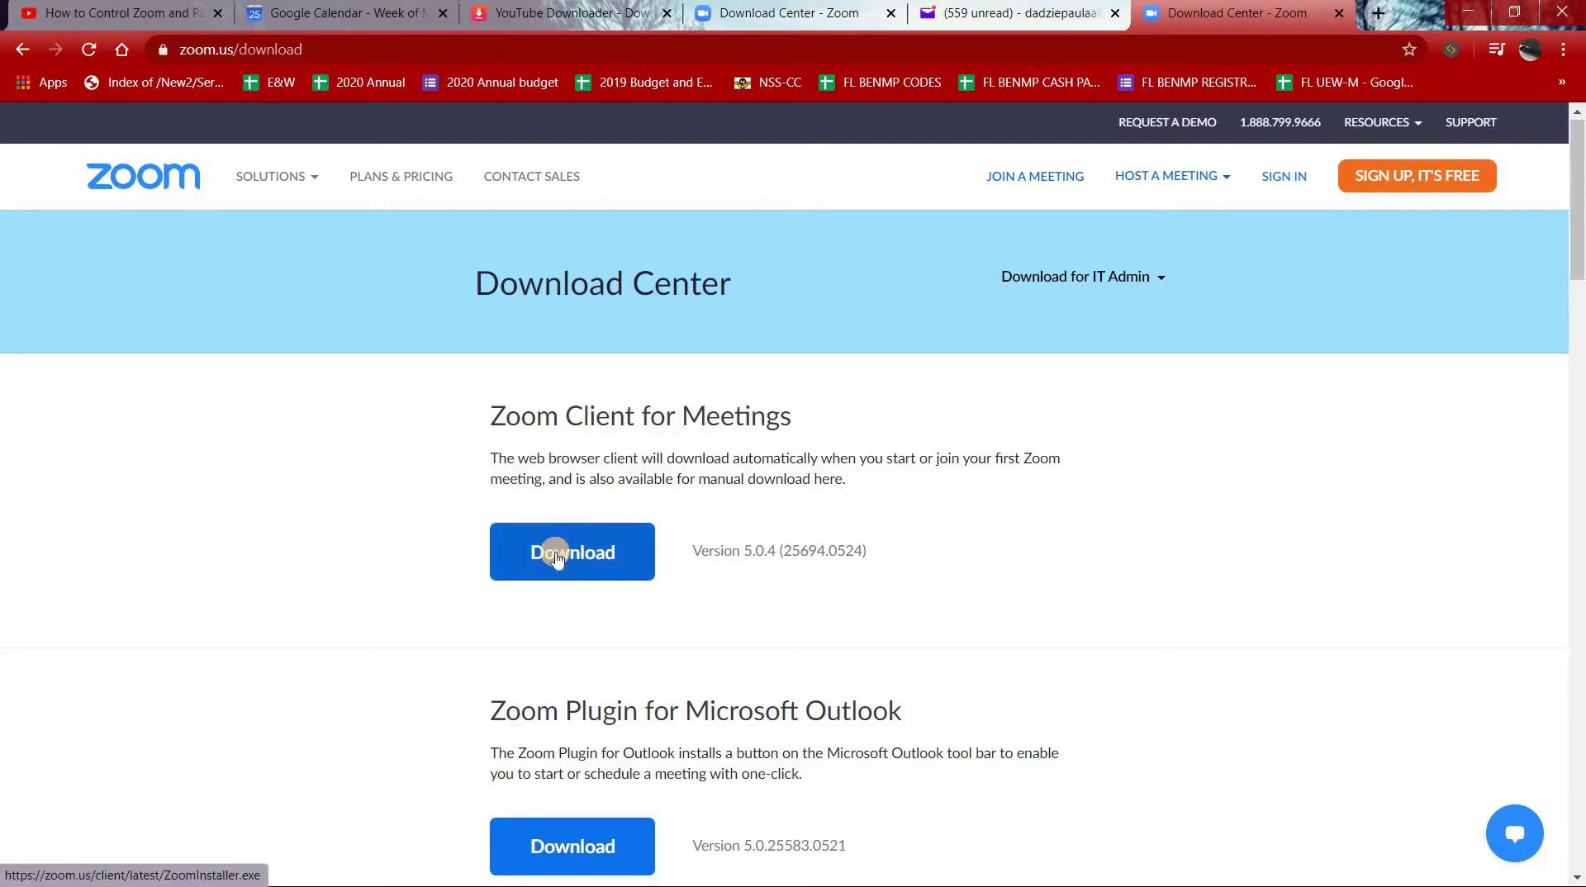
click(557, 559)
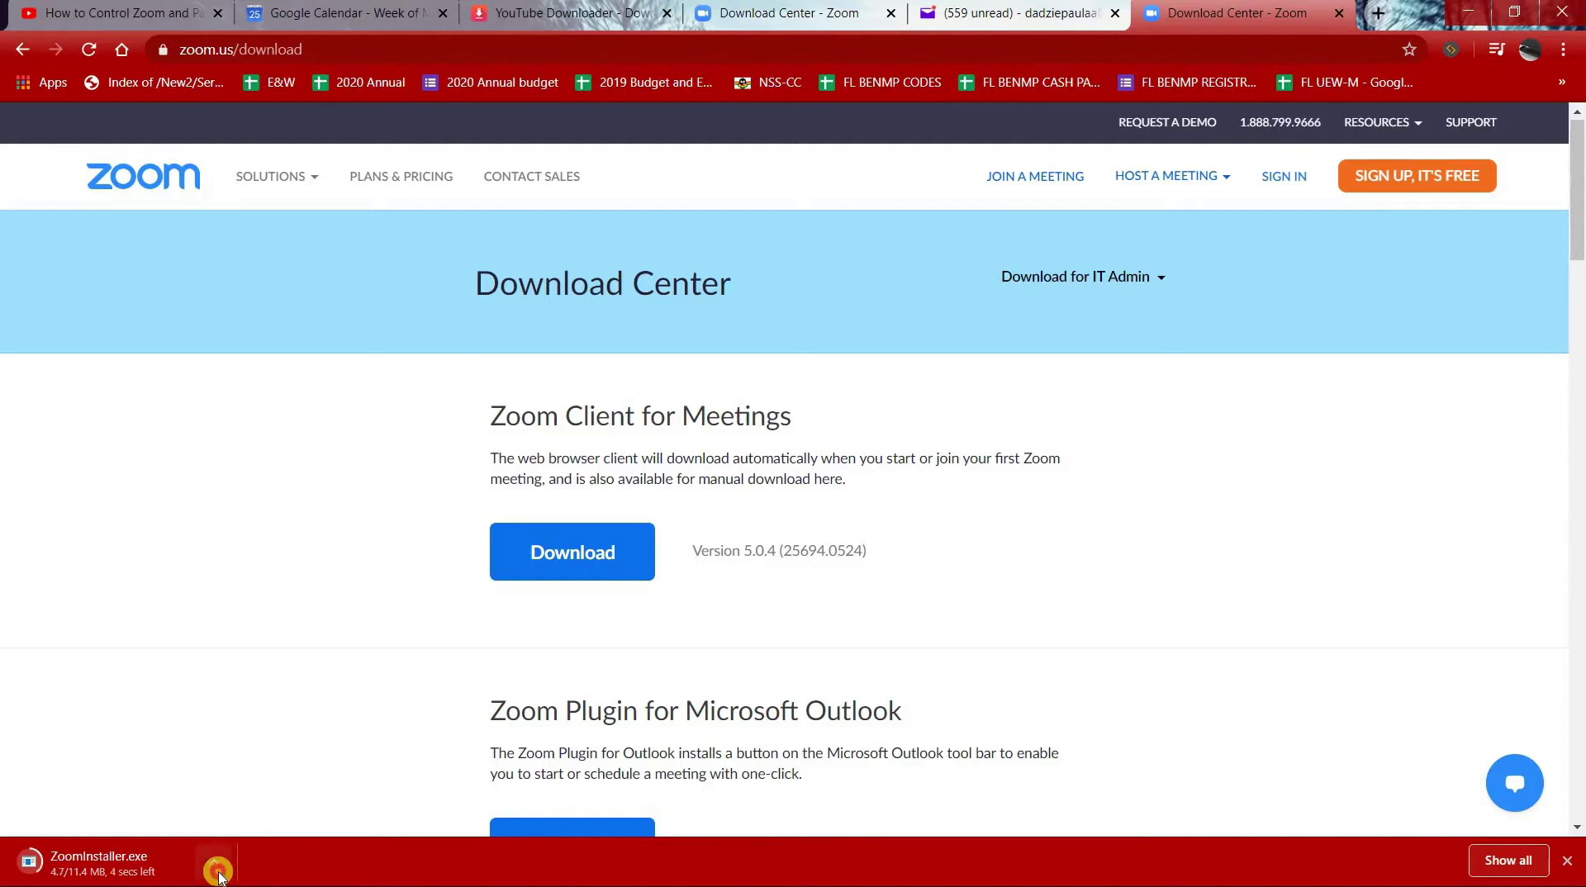
click(213, 862)
click(246, 827)
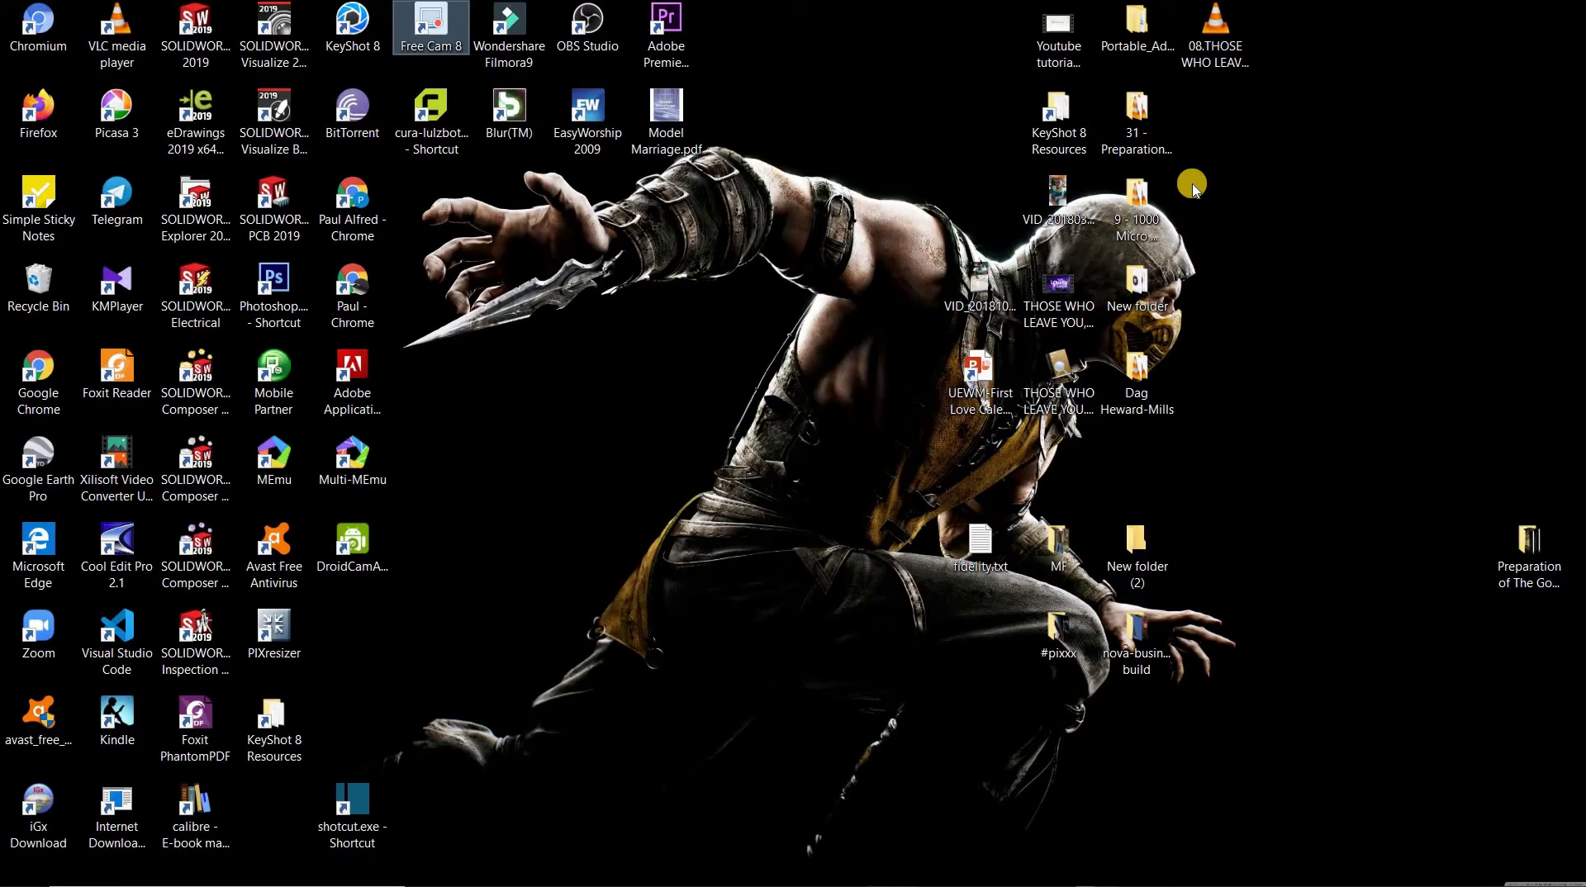
- Launch the Zoom desktop client from the desktop and maximize its window
click(41, 647)
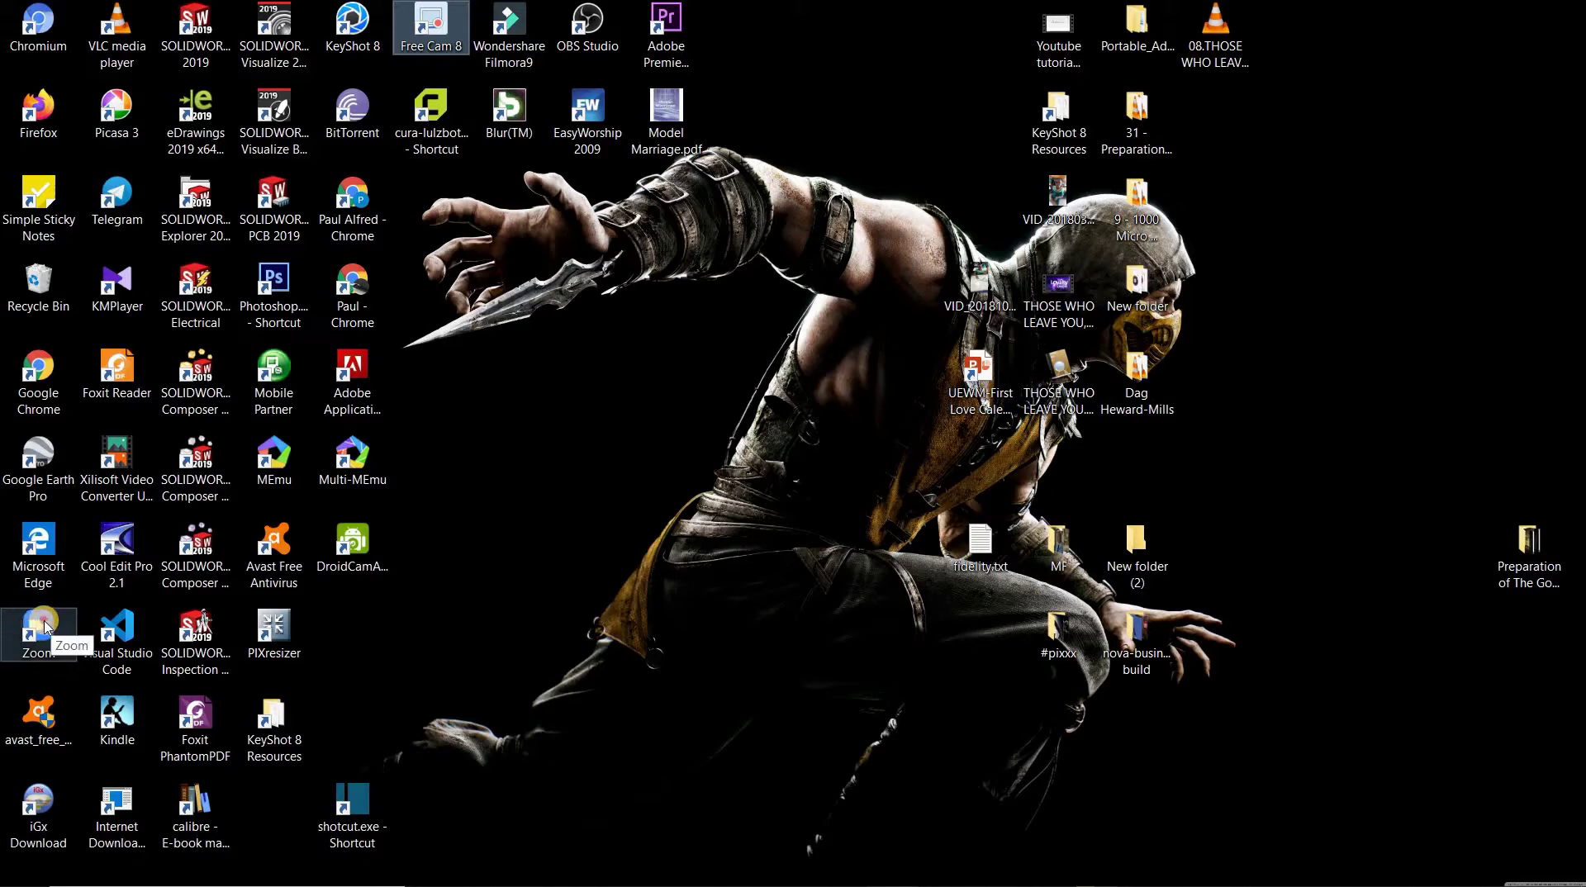
double_click(45, 628)
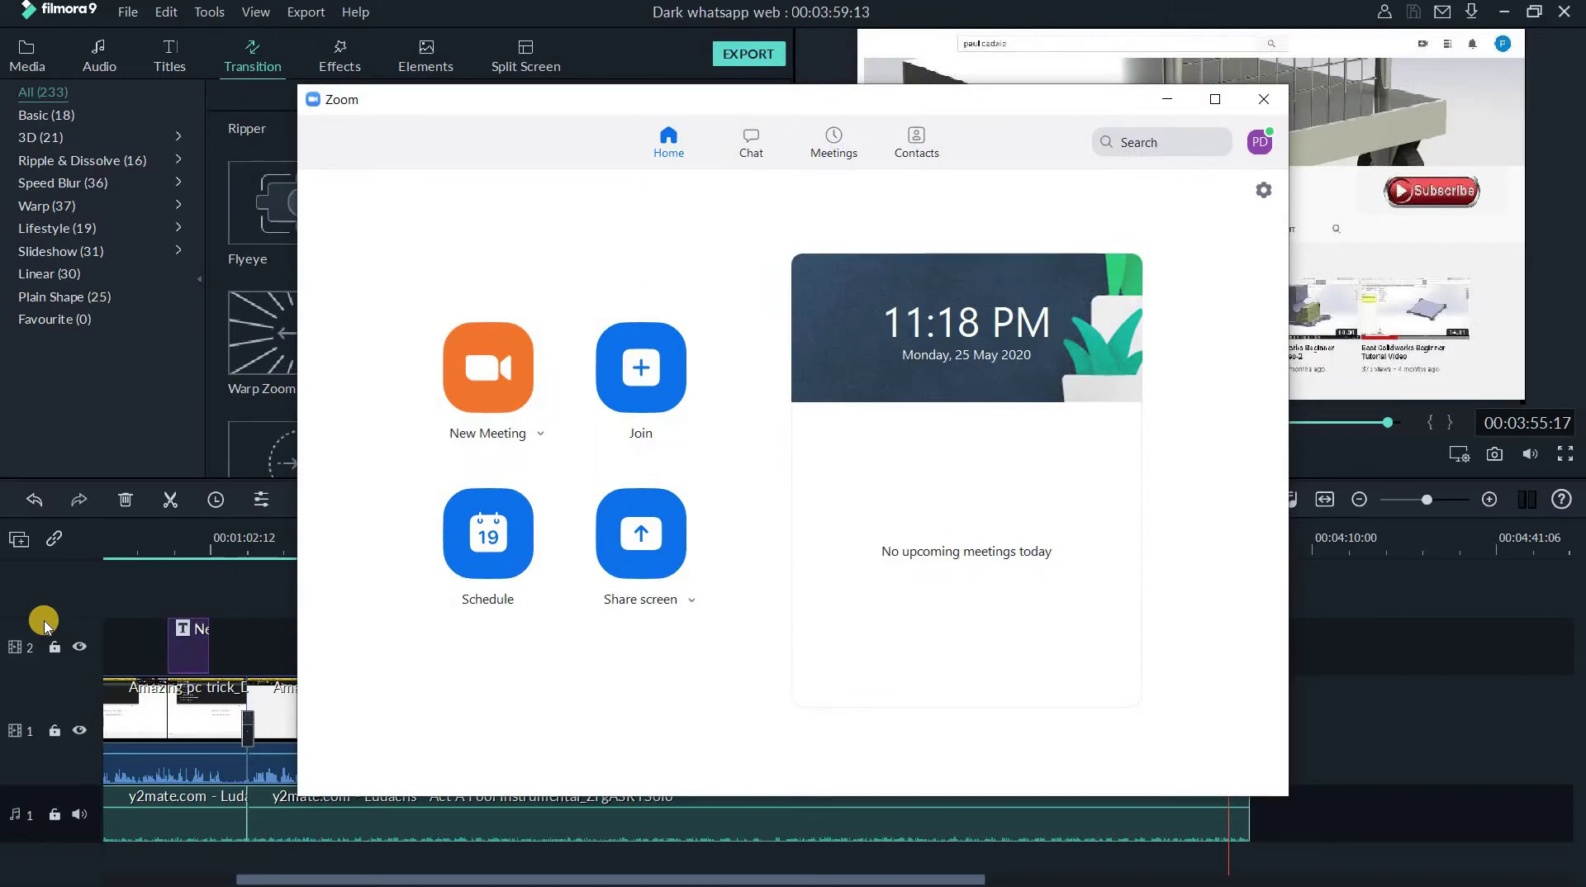
key(alt+Tab)
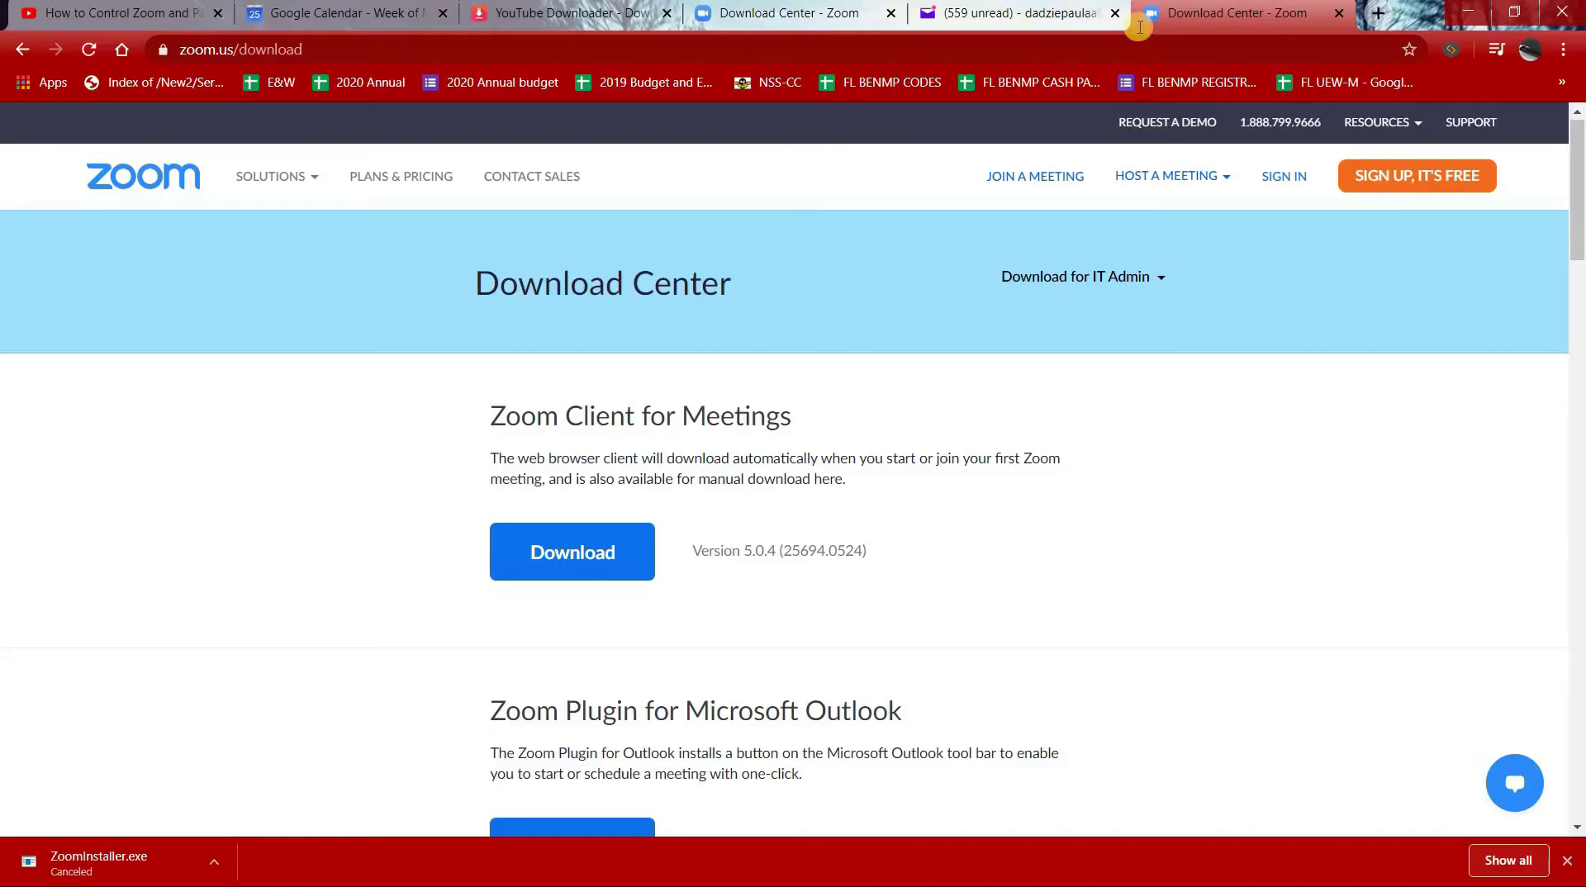
click(1380, 14)
key(alt+Tab)
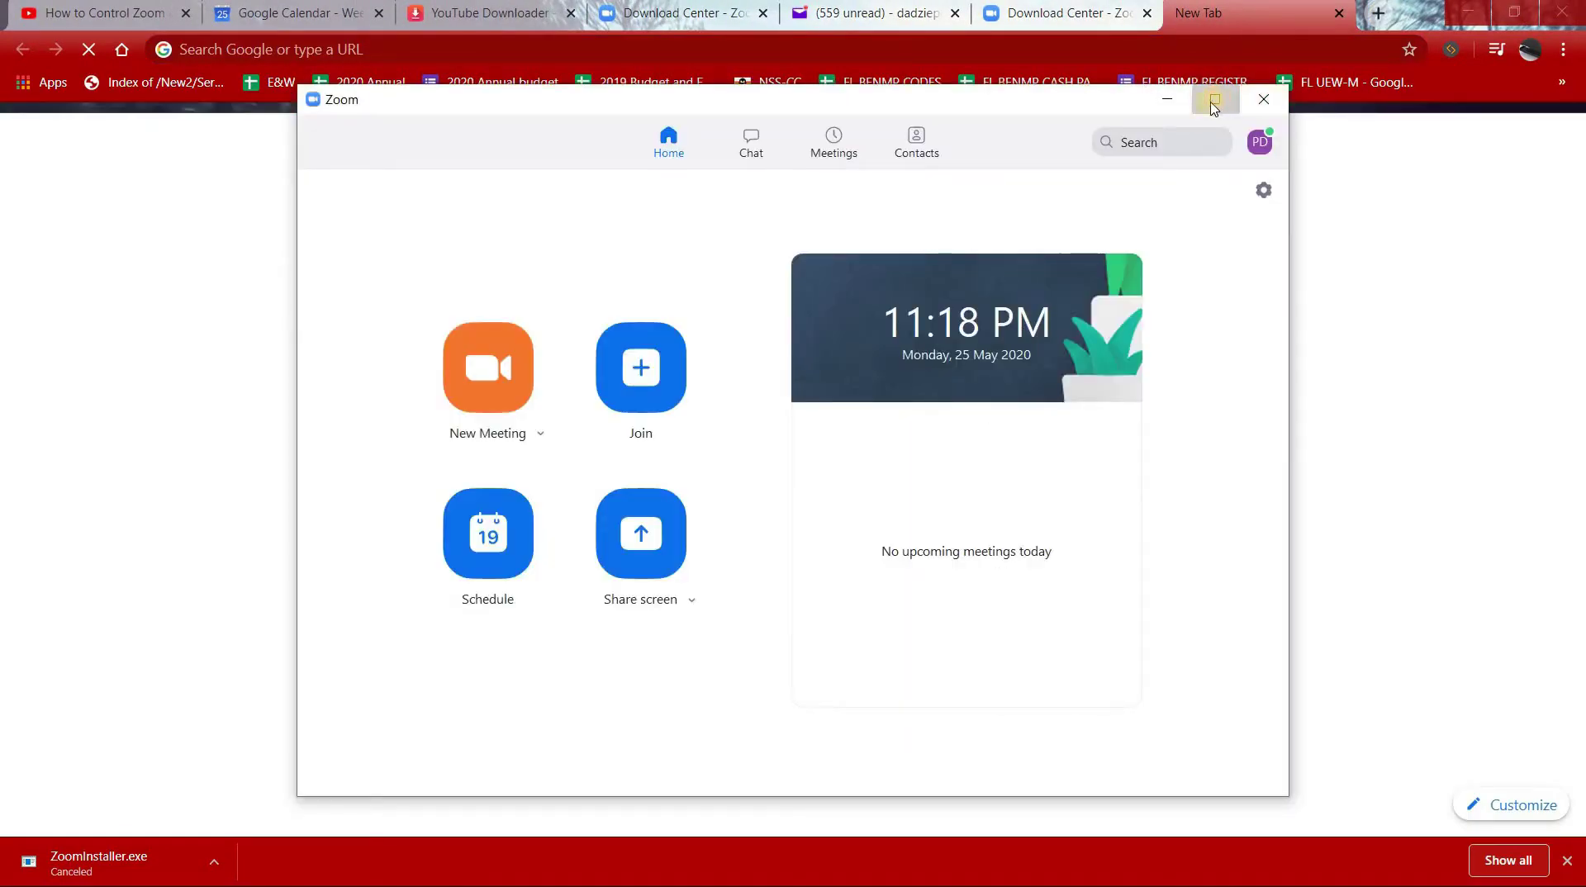
click(1215, 100)
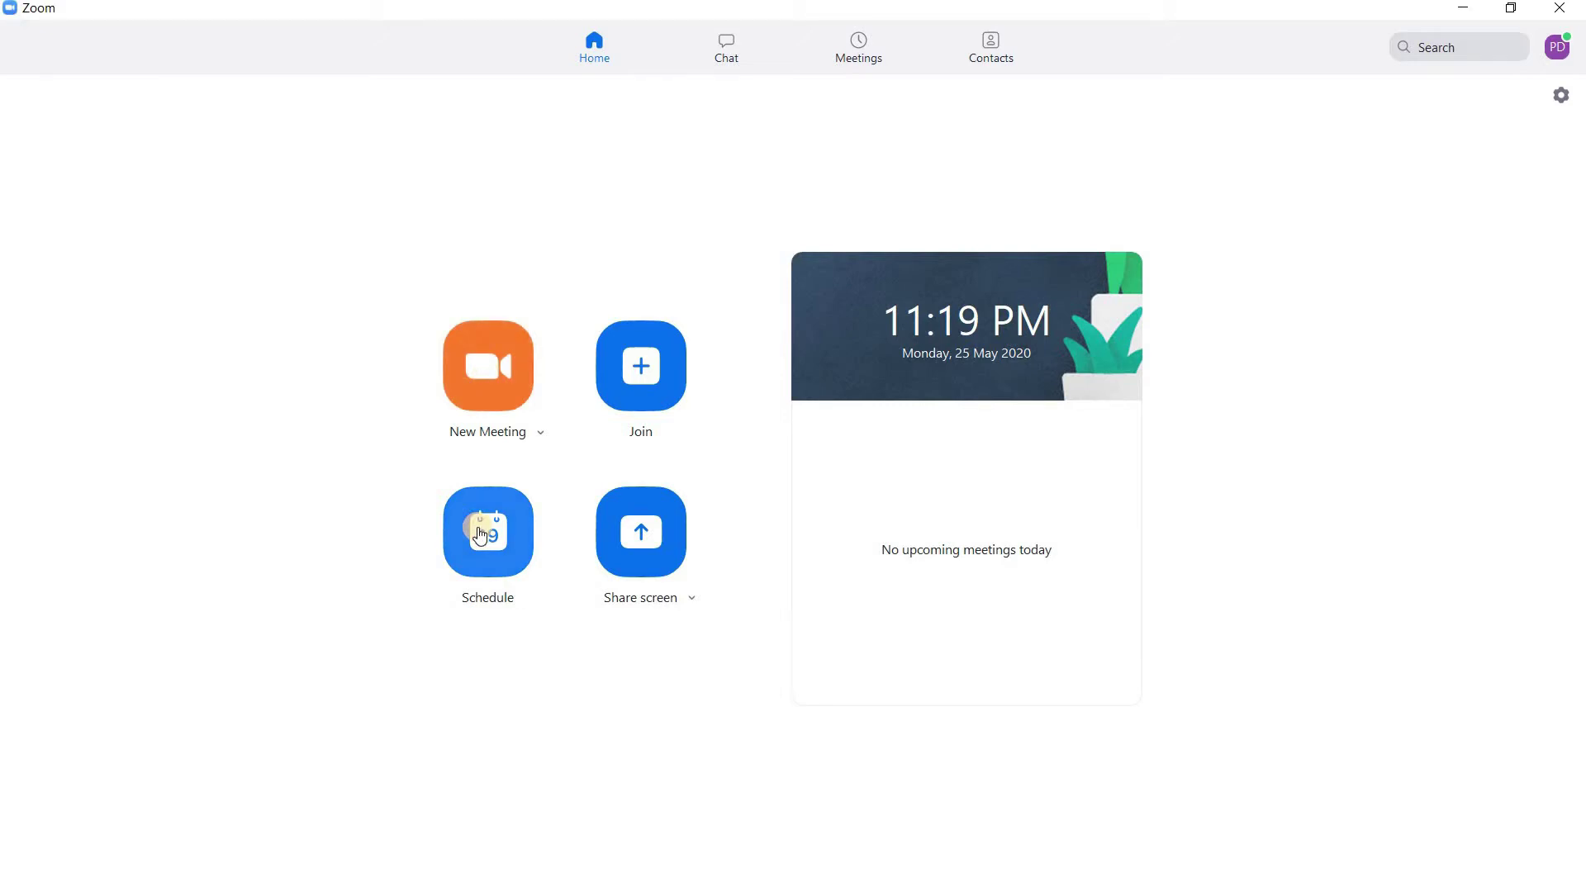
- Start a new instant meeting and join it with computer audio
click(485, 378)
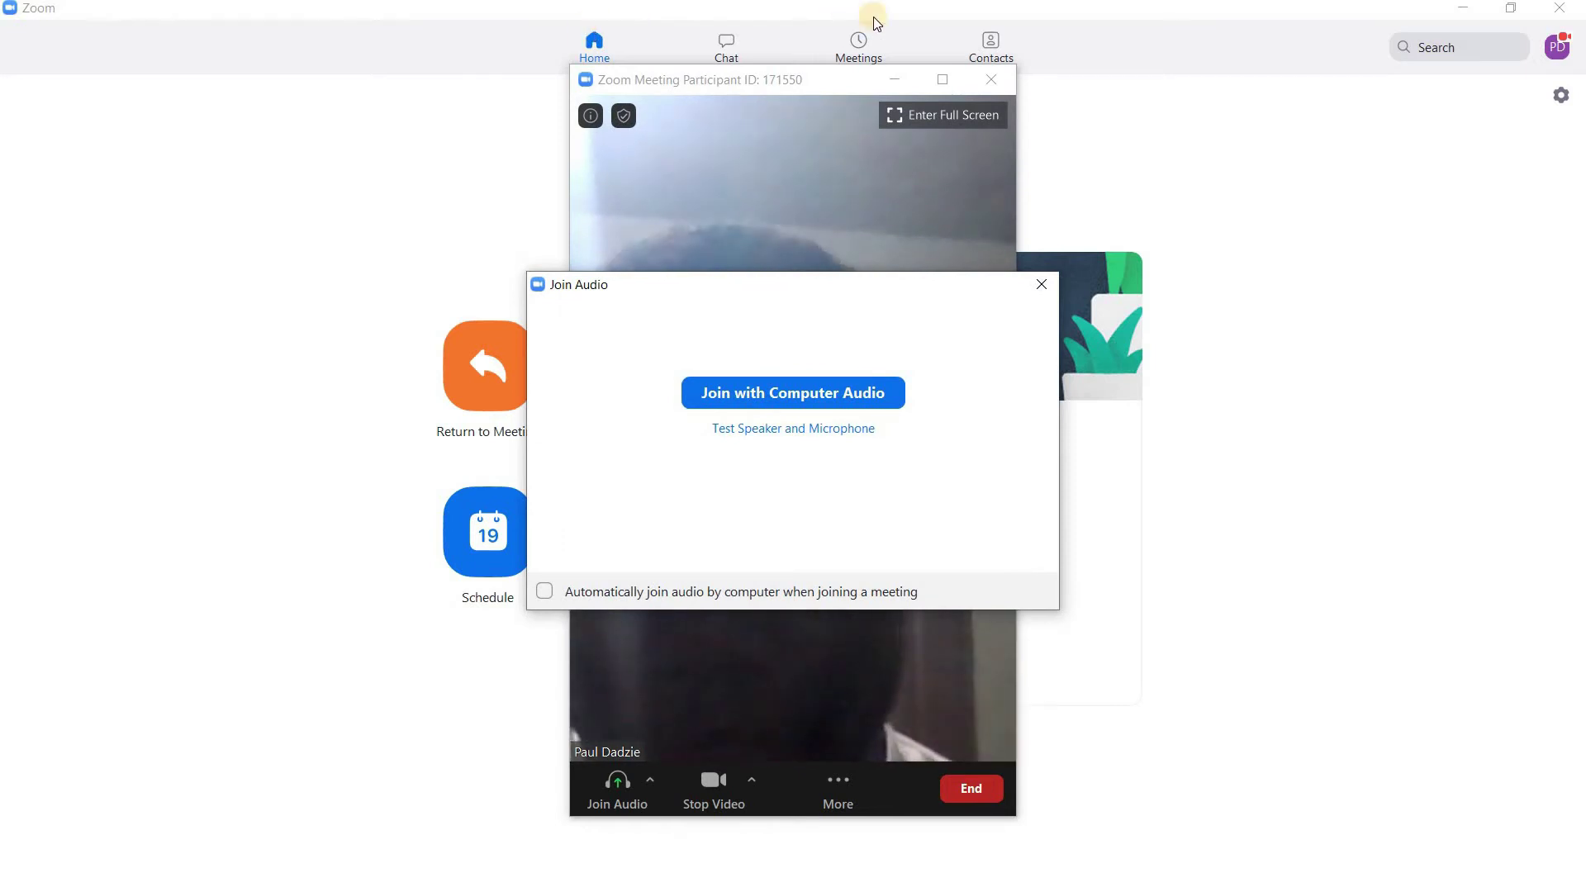
click(800, 396)
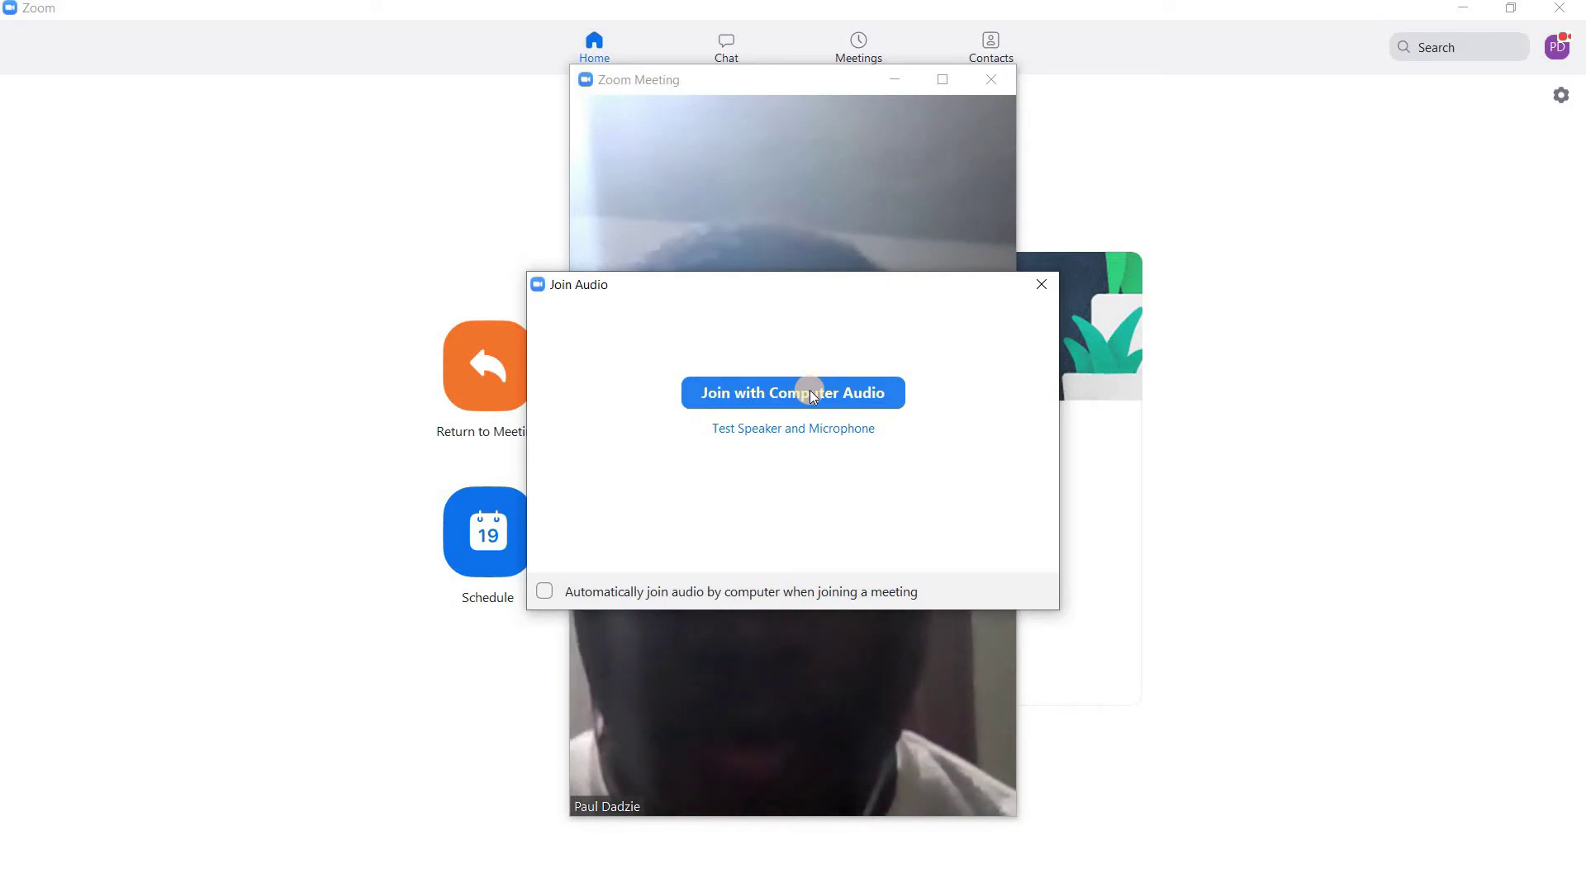
click(812, 394)
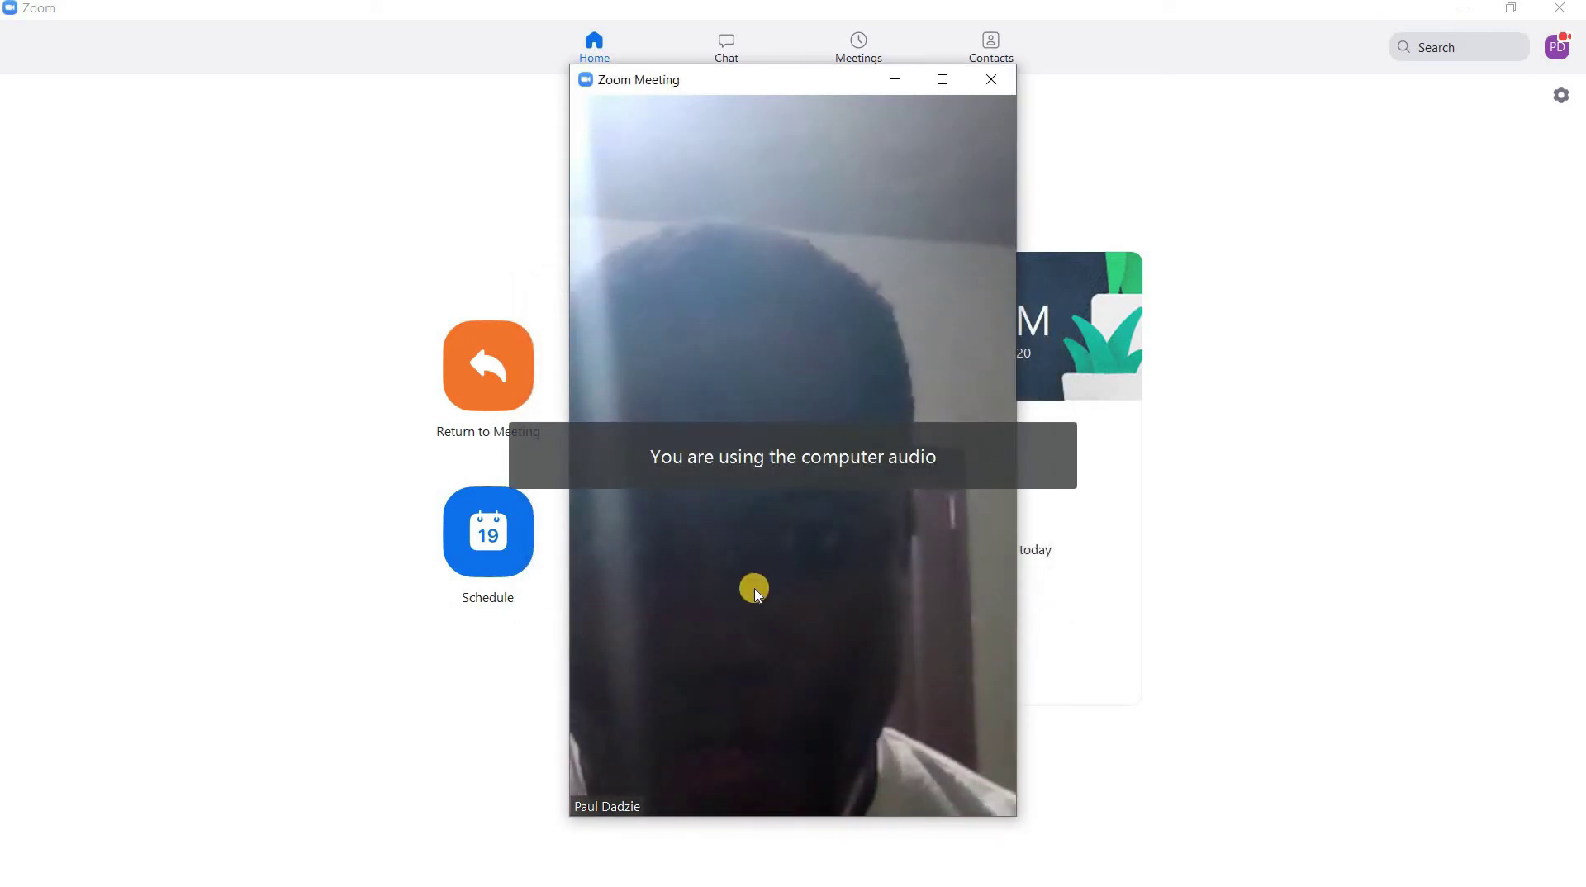
- Maximize the meeting window so the full set of meeting controls is available
mouse_move(767, 585)
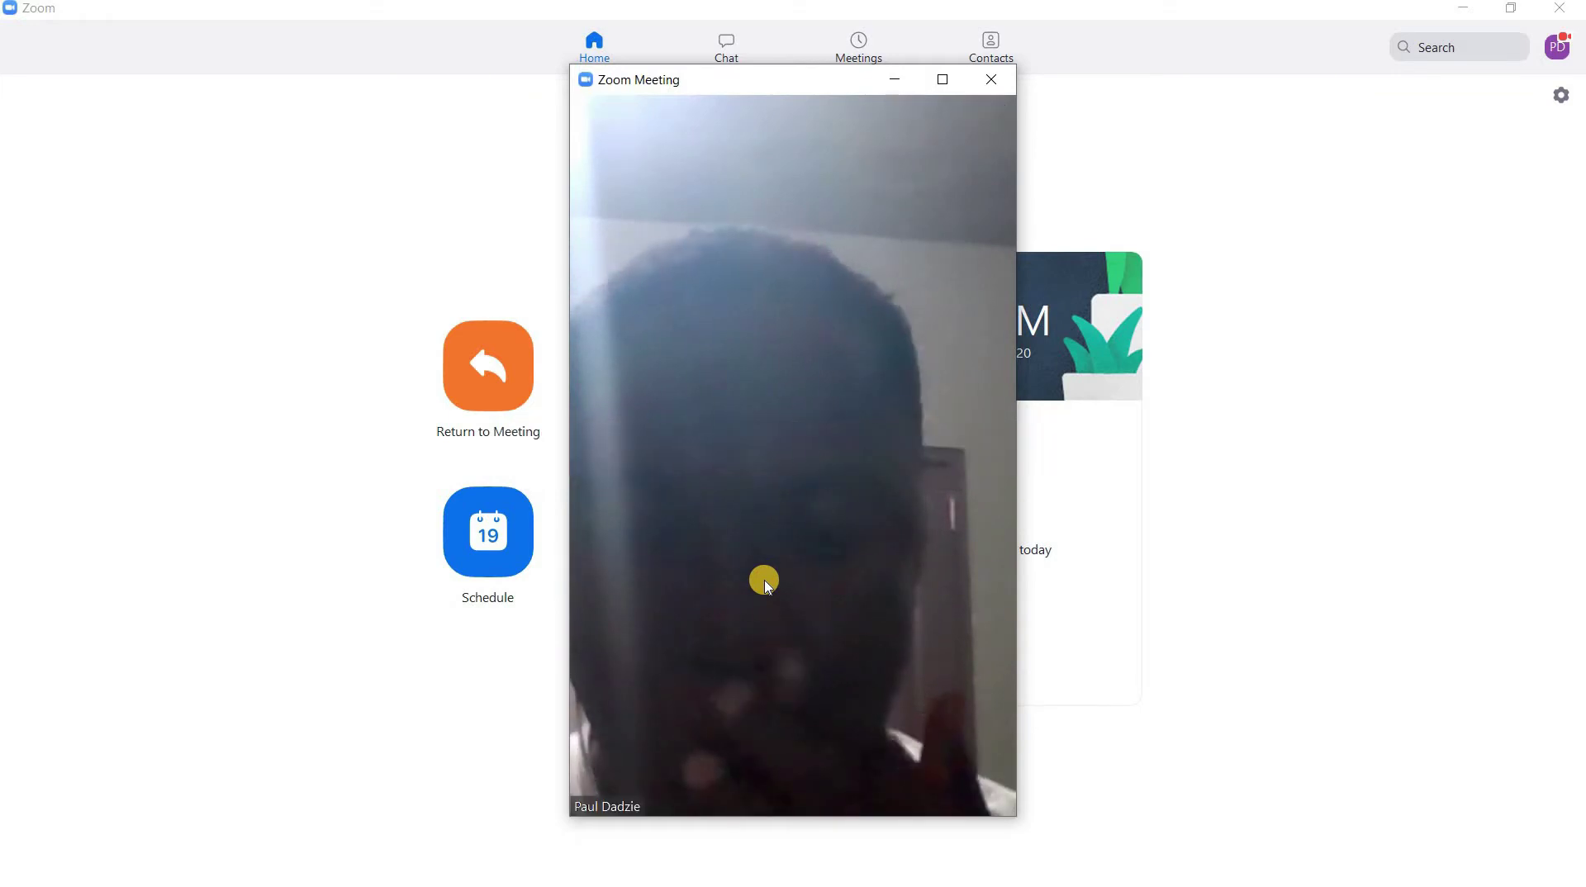
mouse_move(760, 549)
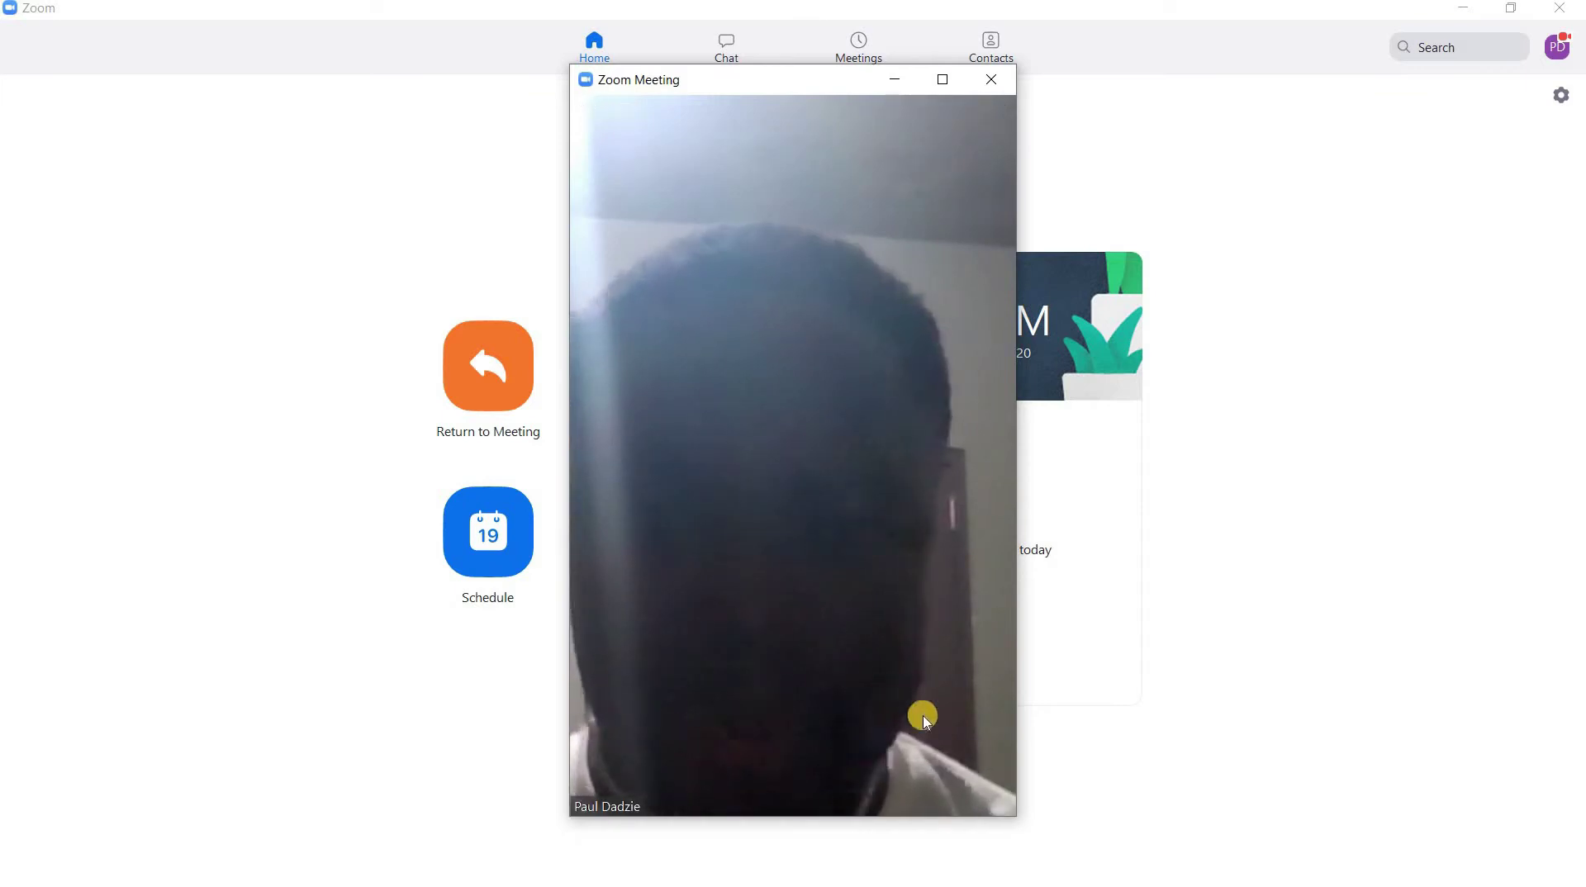
mouse_move(924, 770)
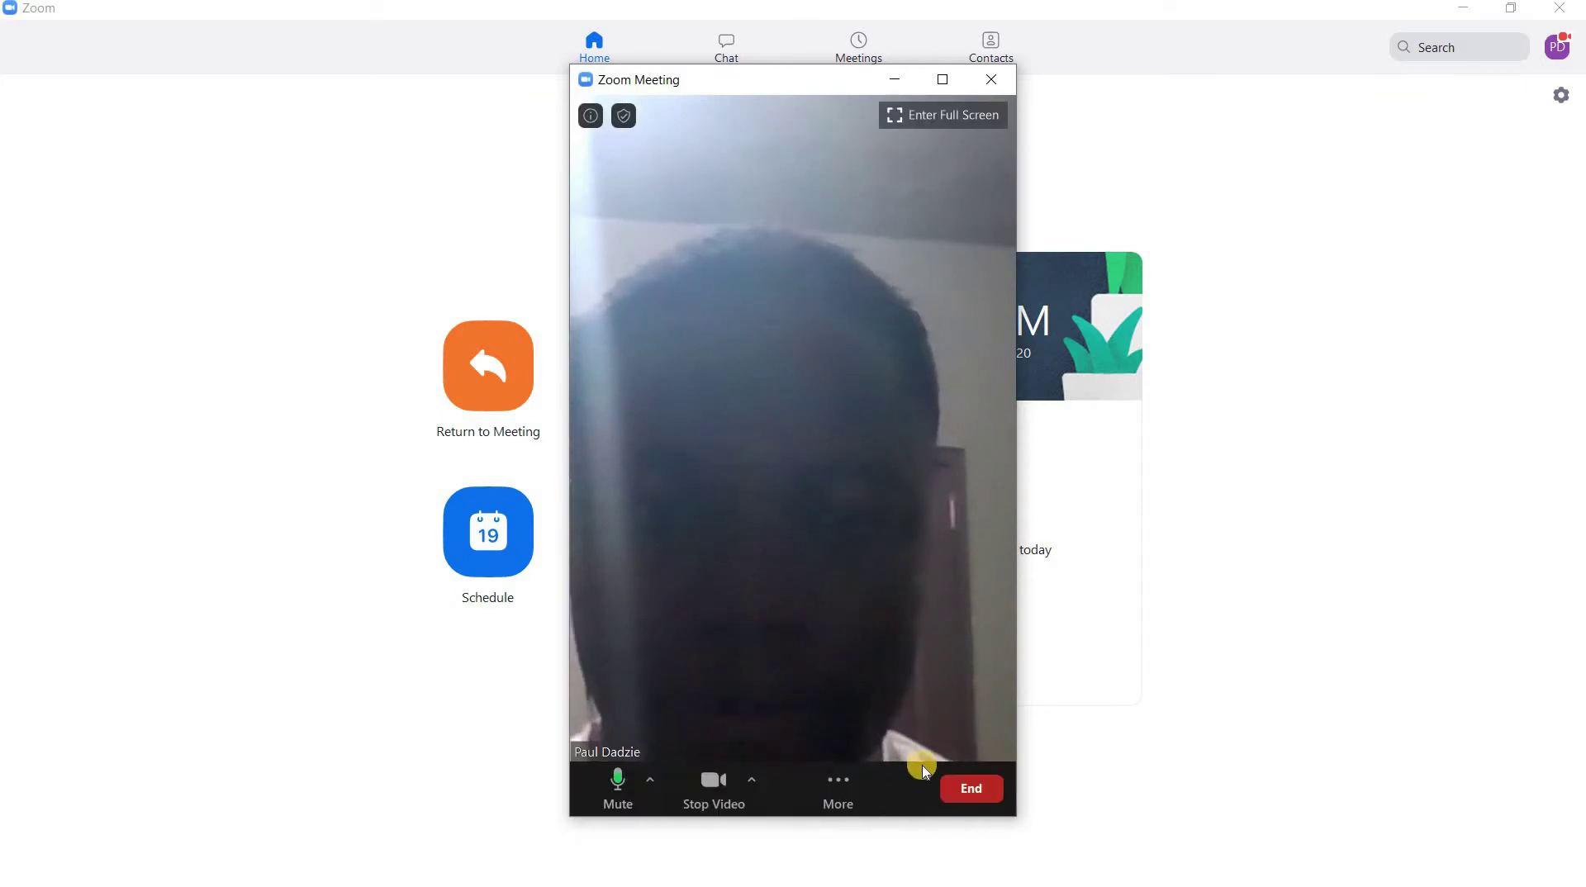
click(943, 81)
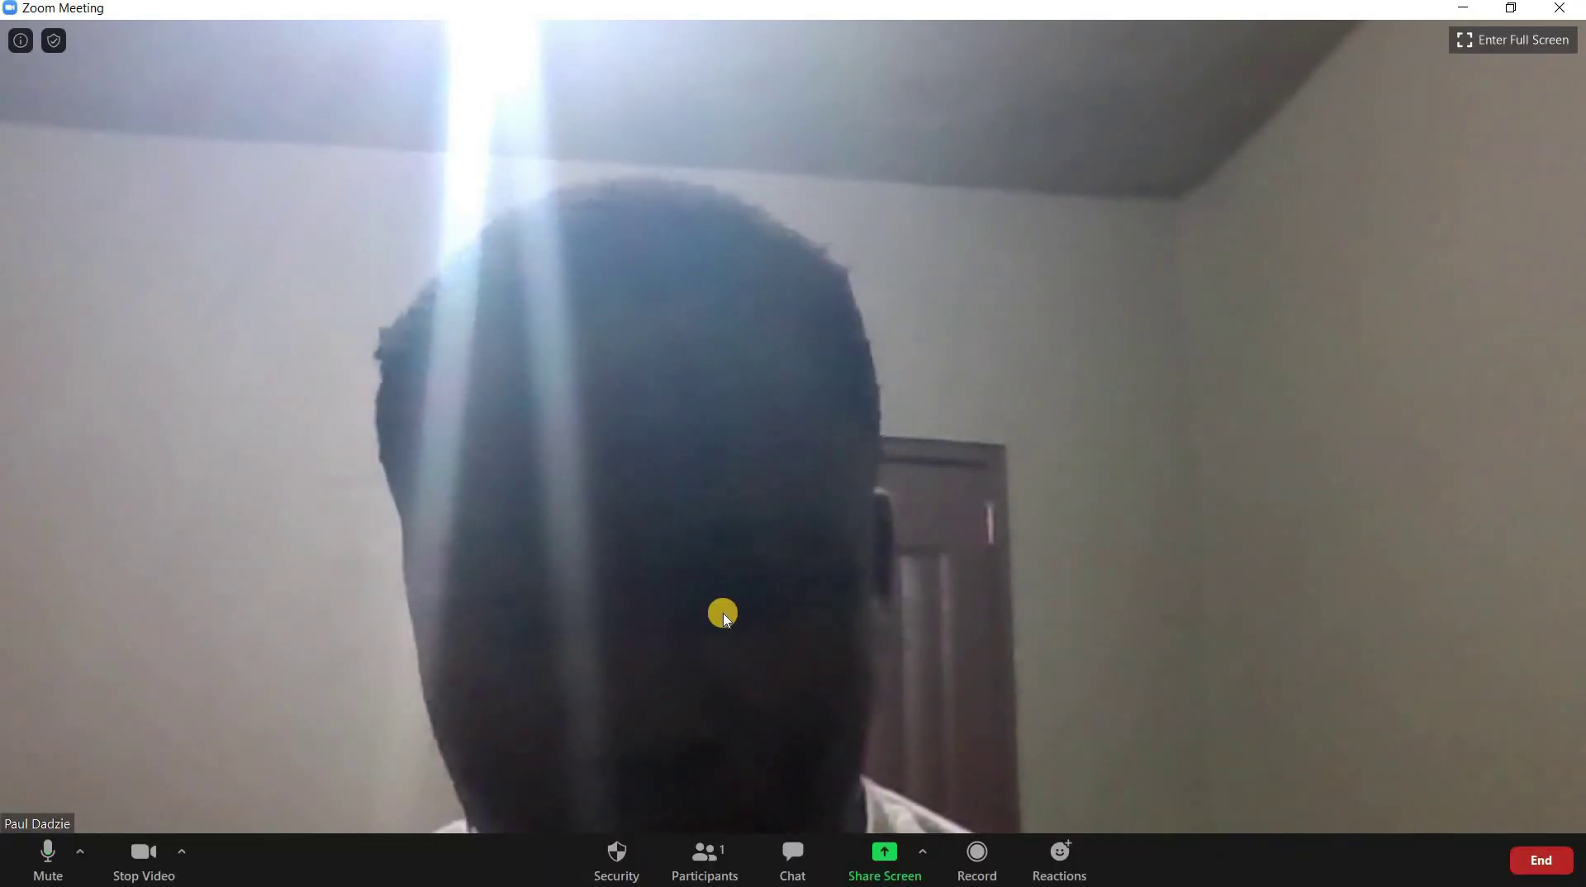
- Show the participants list and examine the contact and email options for inviting people to the meeting
click(705, 864)
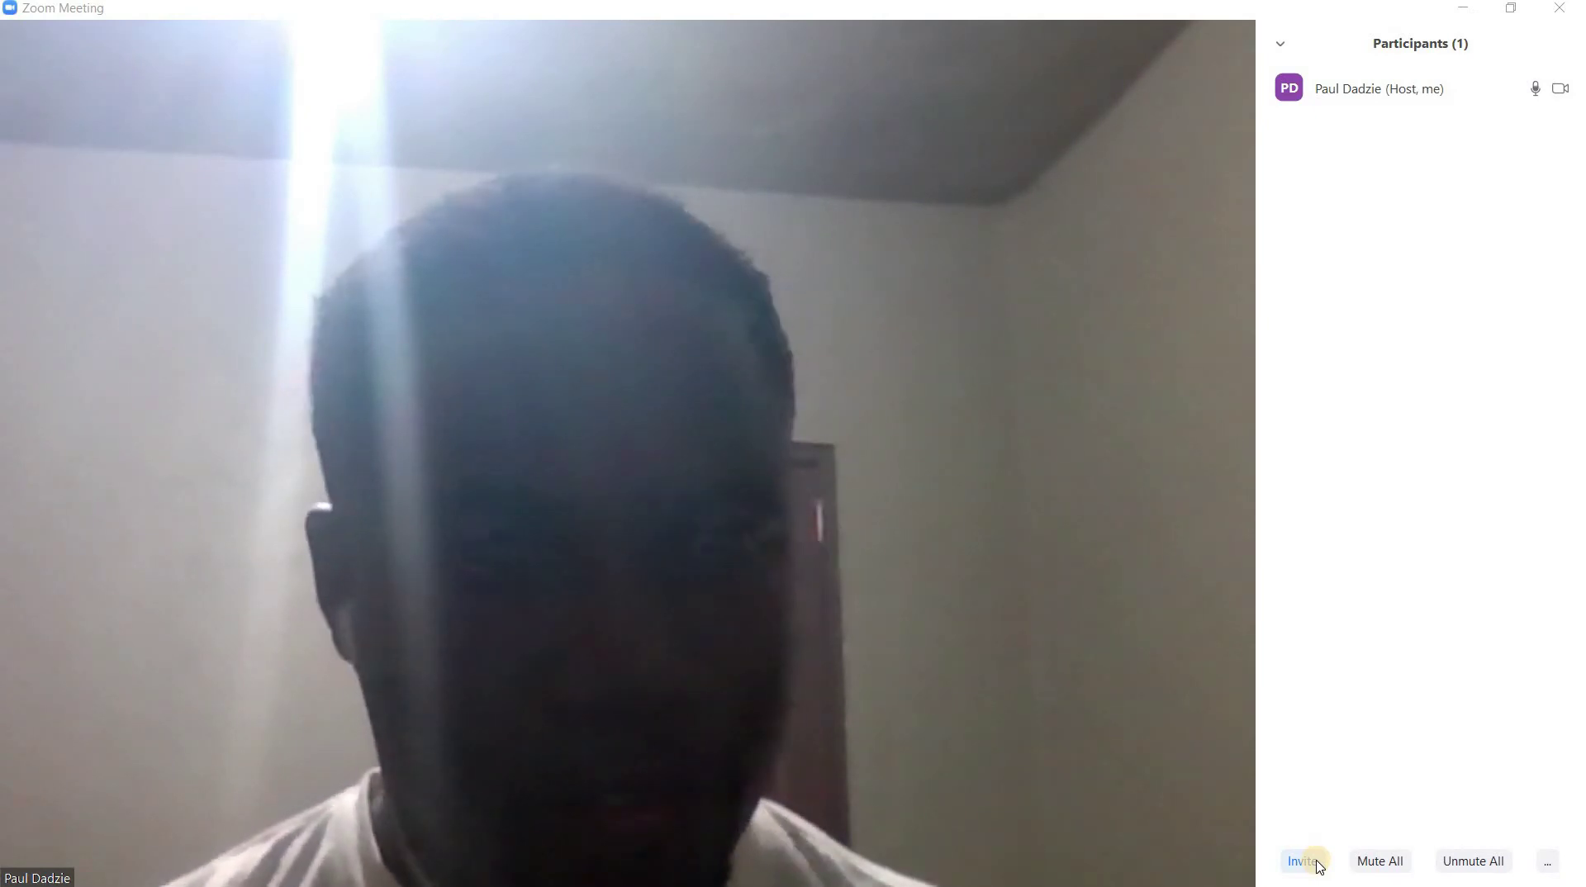
click(1303, 862)
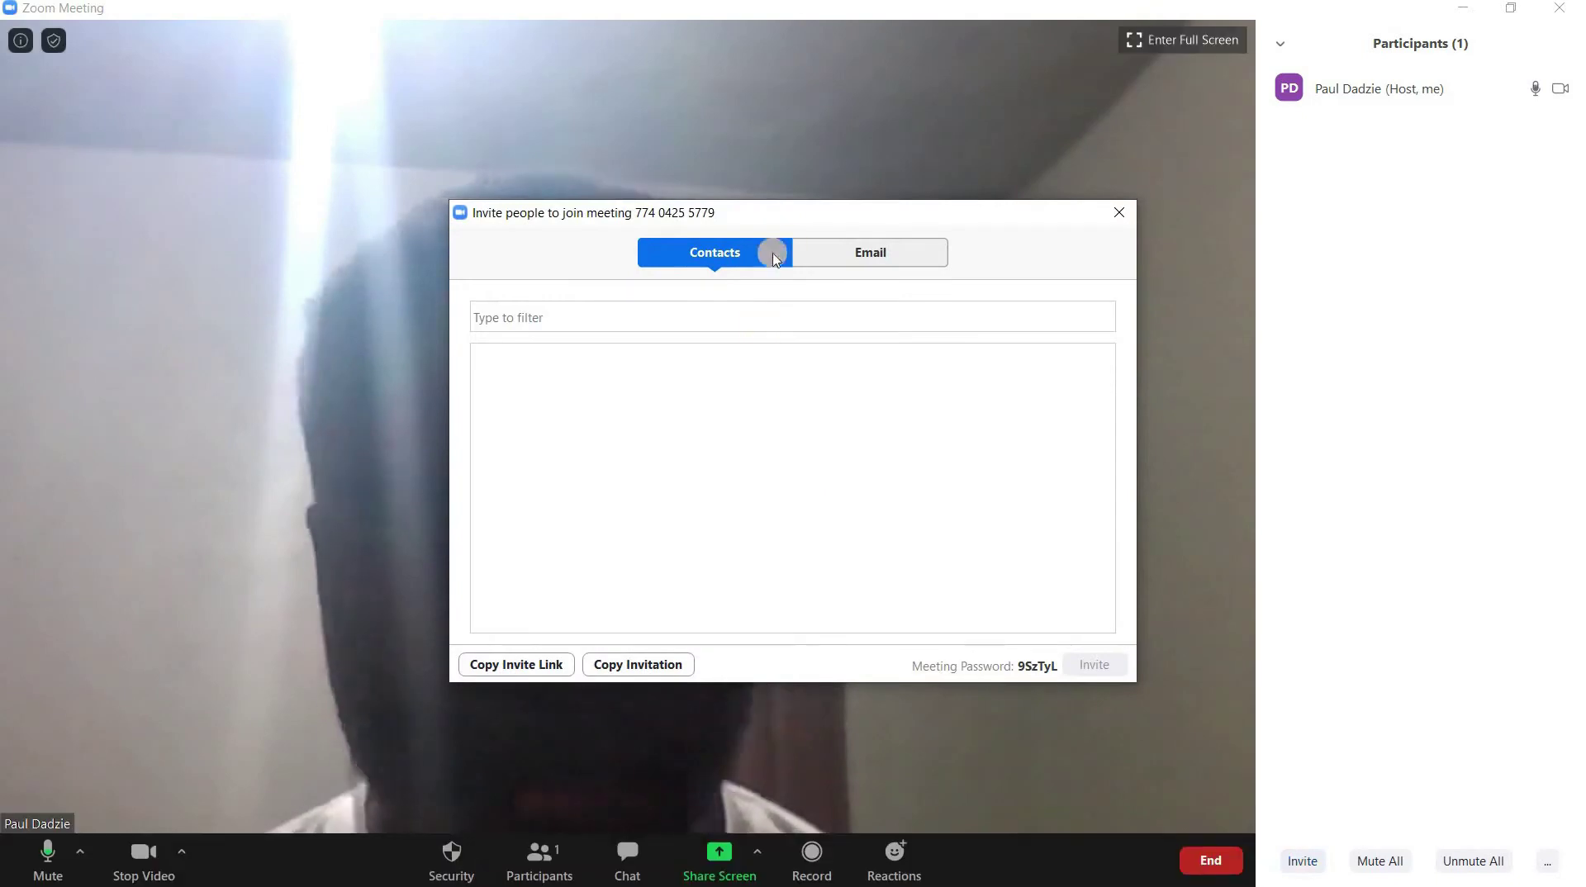
click(840, 253)
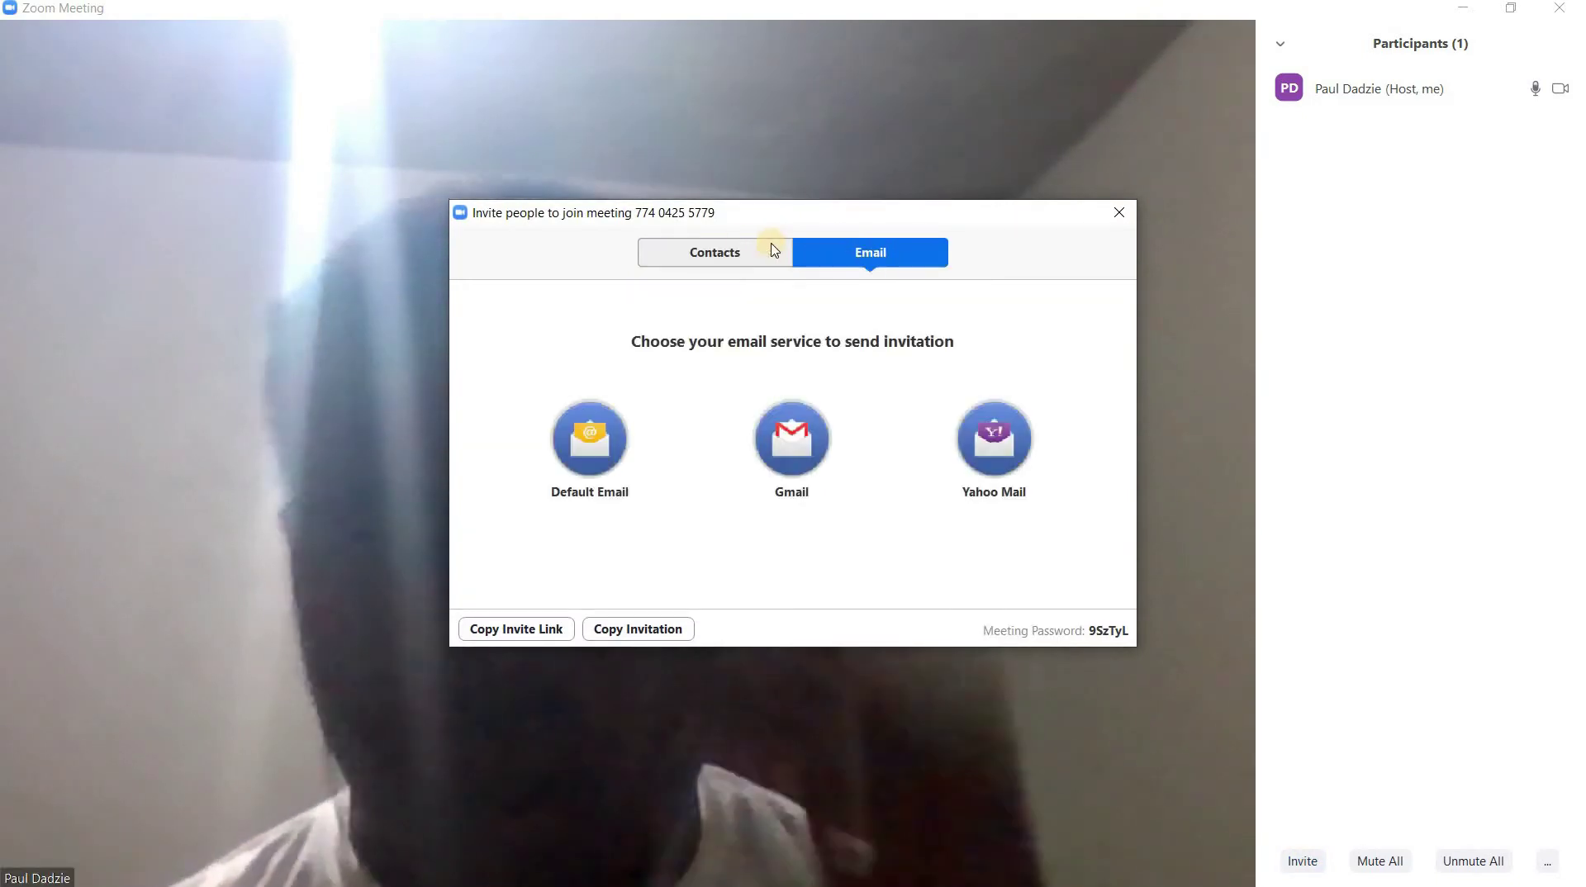
click(735, 253)
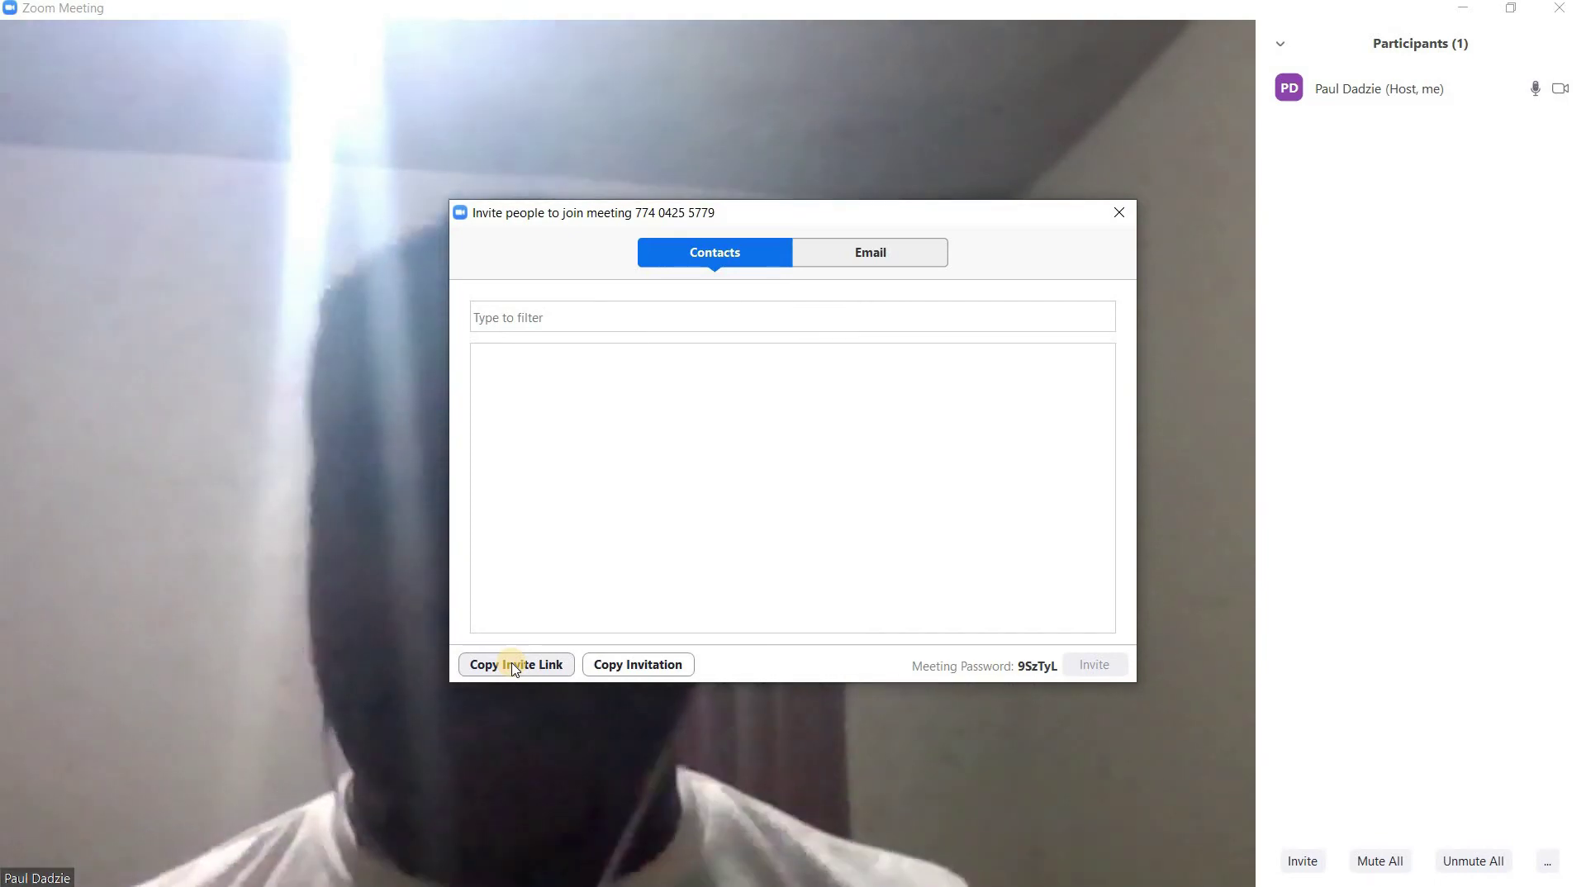
click(1122, 216)
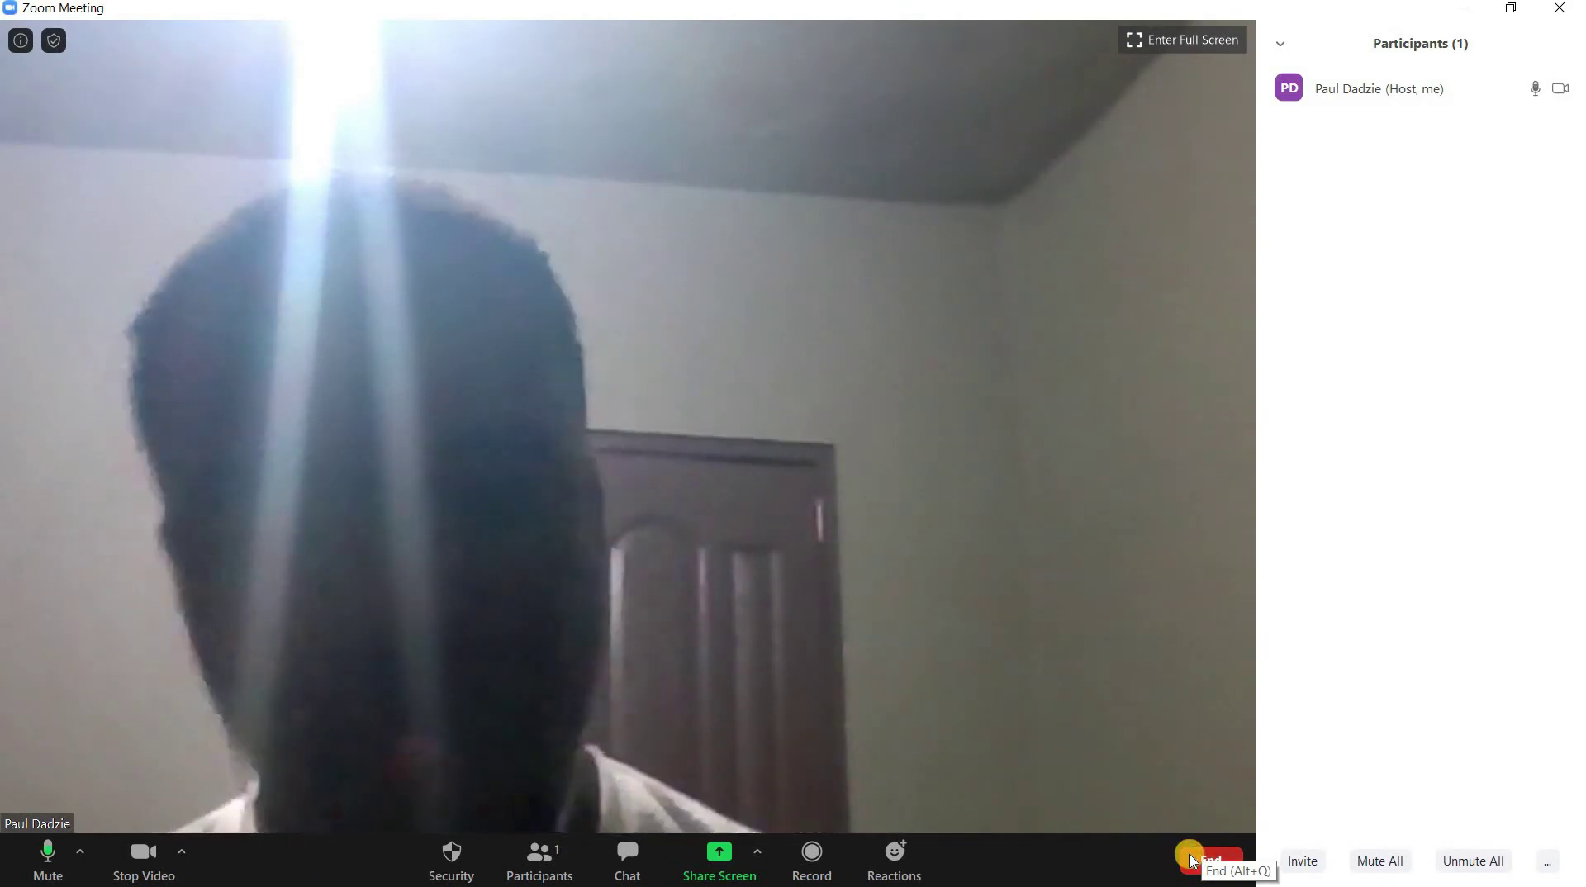
- End the running meeting for all participants
click(1198, 856)
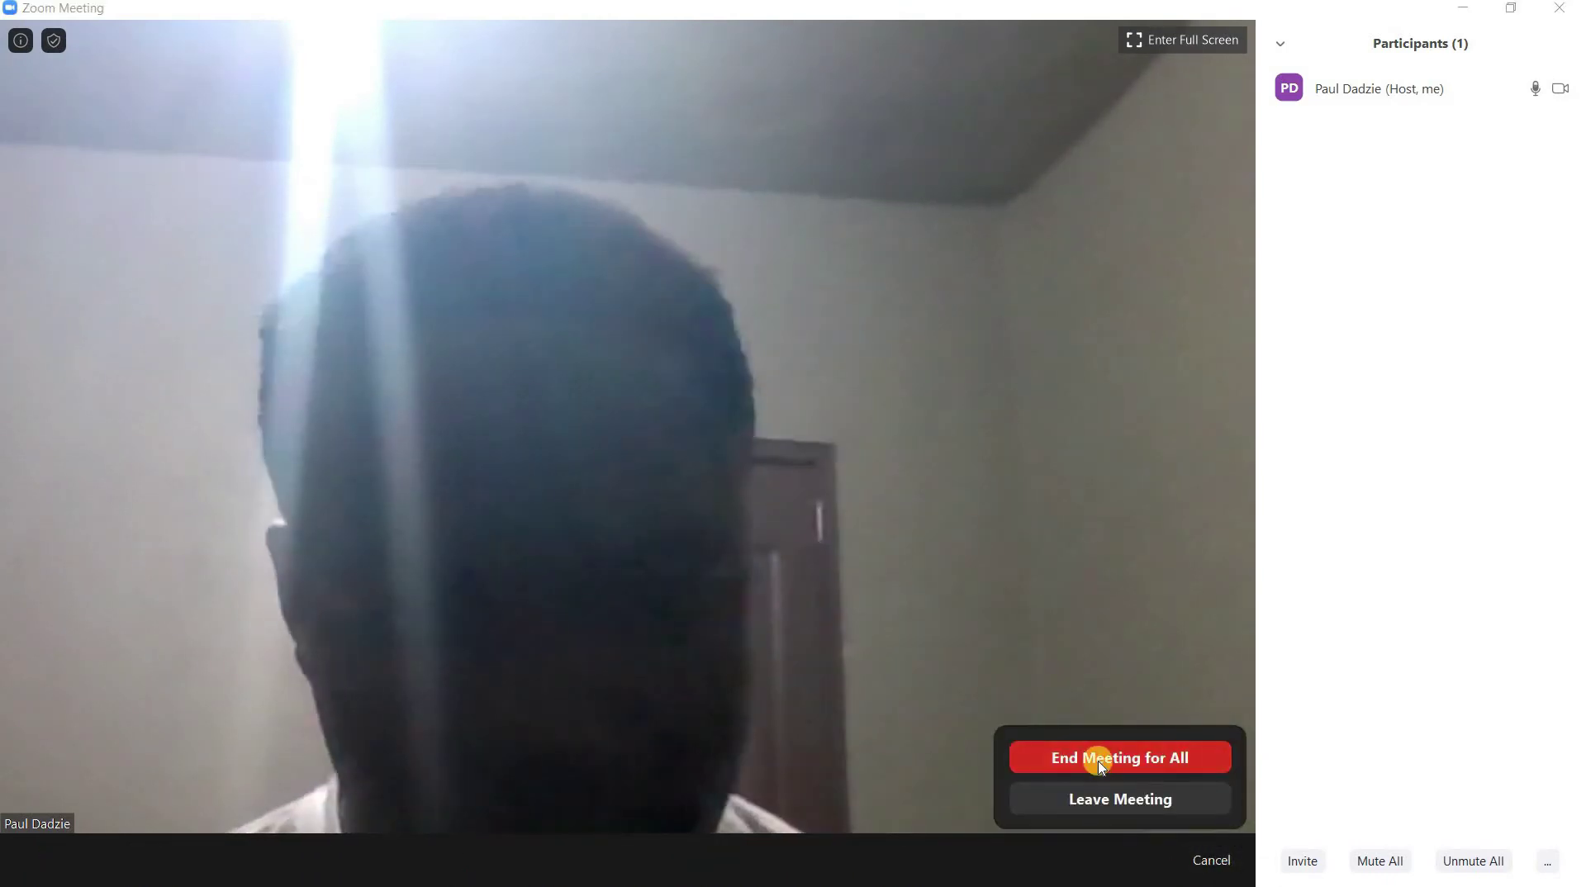
click(1098, 760)
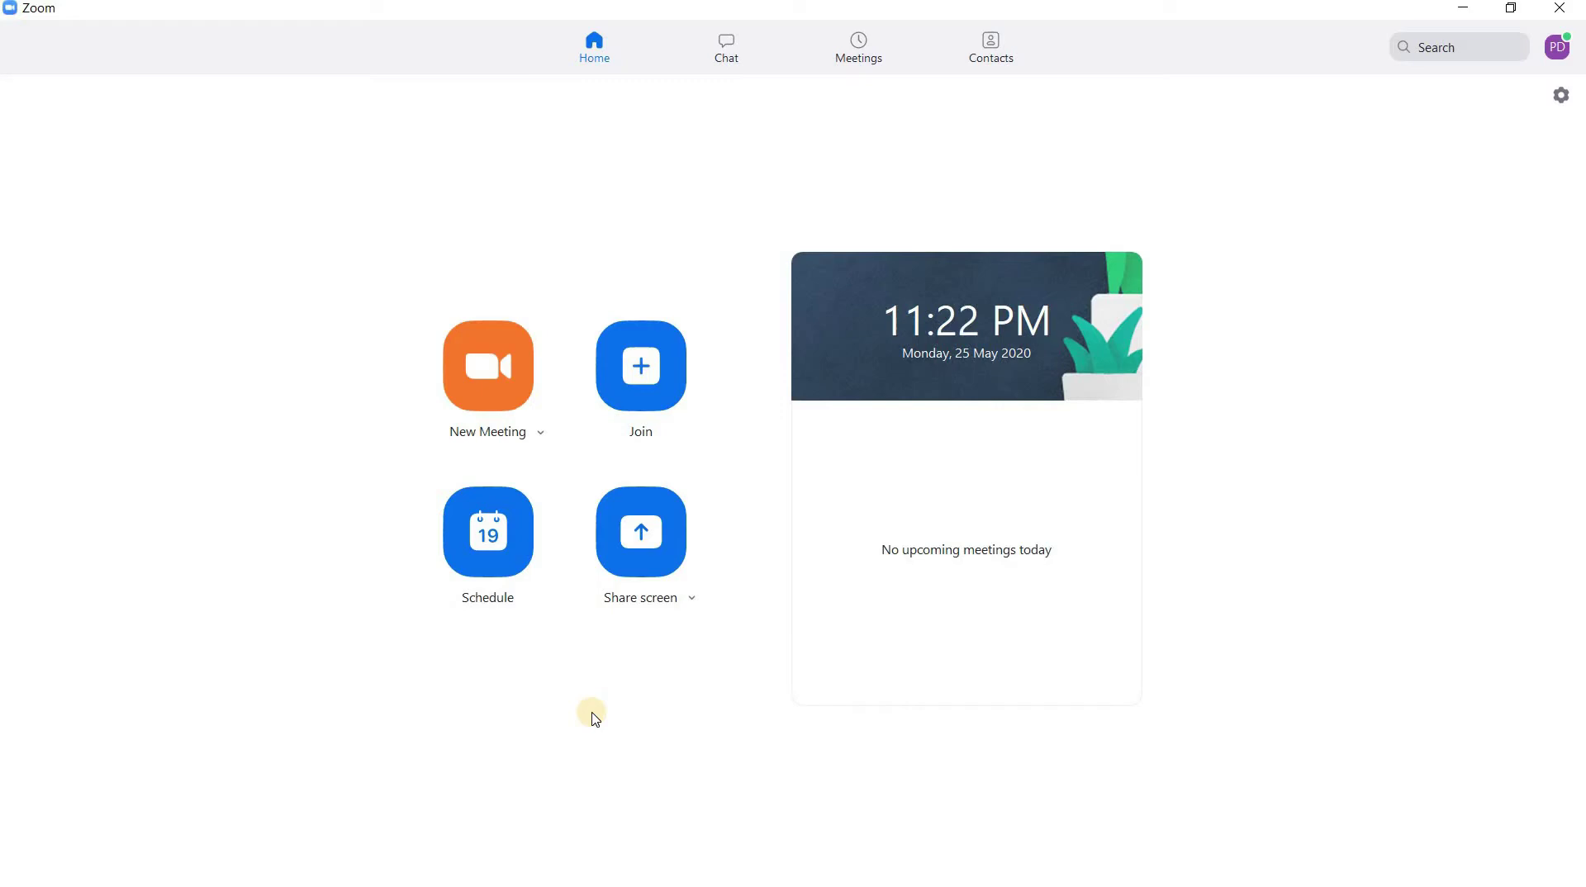
- Begin scheduling a meeting and set its topic to "Meet & Chill"
click(480, 554)
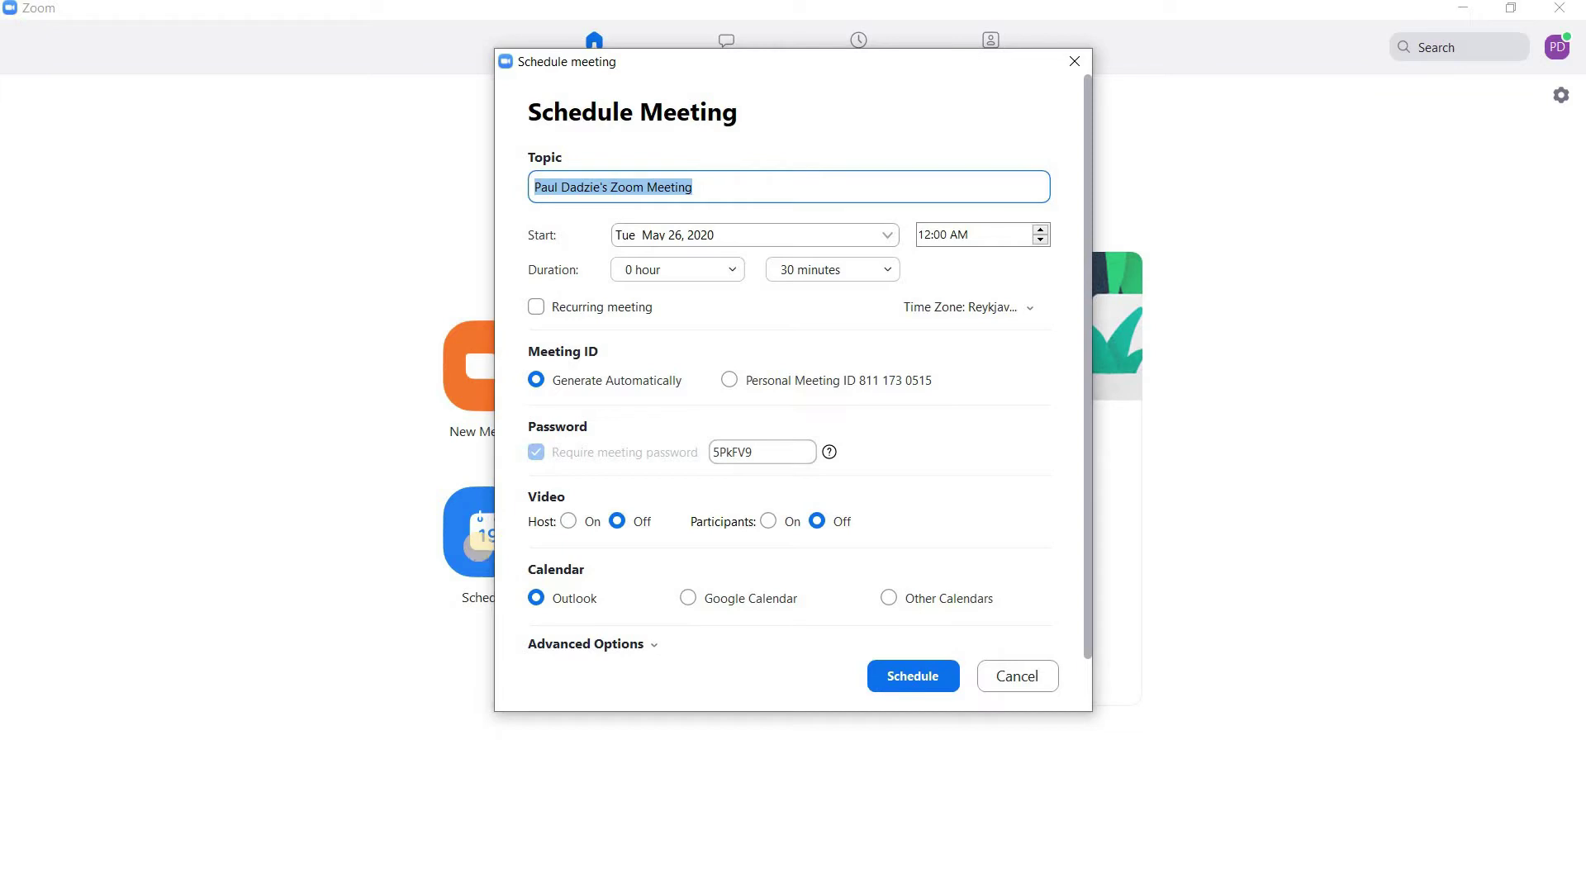
text(Ci)
key(BackSpace)
key(BackSpace)
text(Meet & Chill)
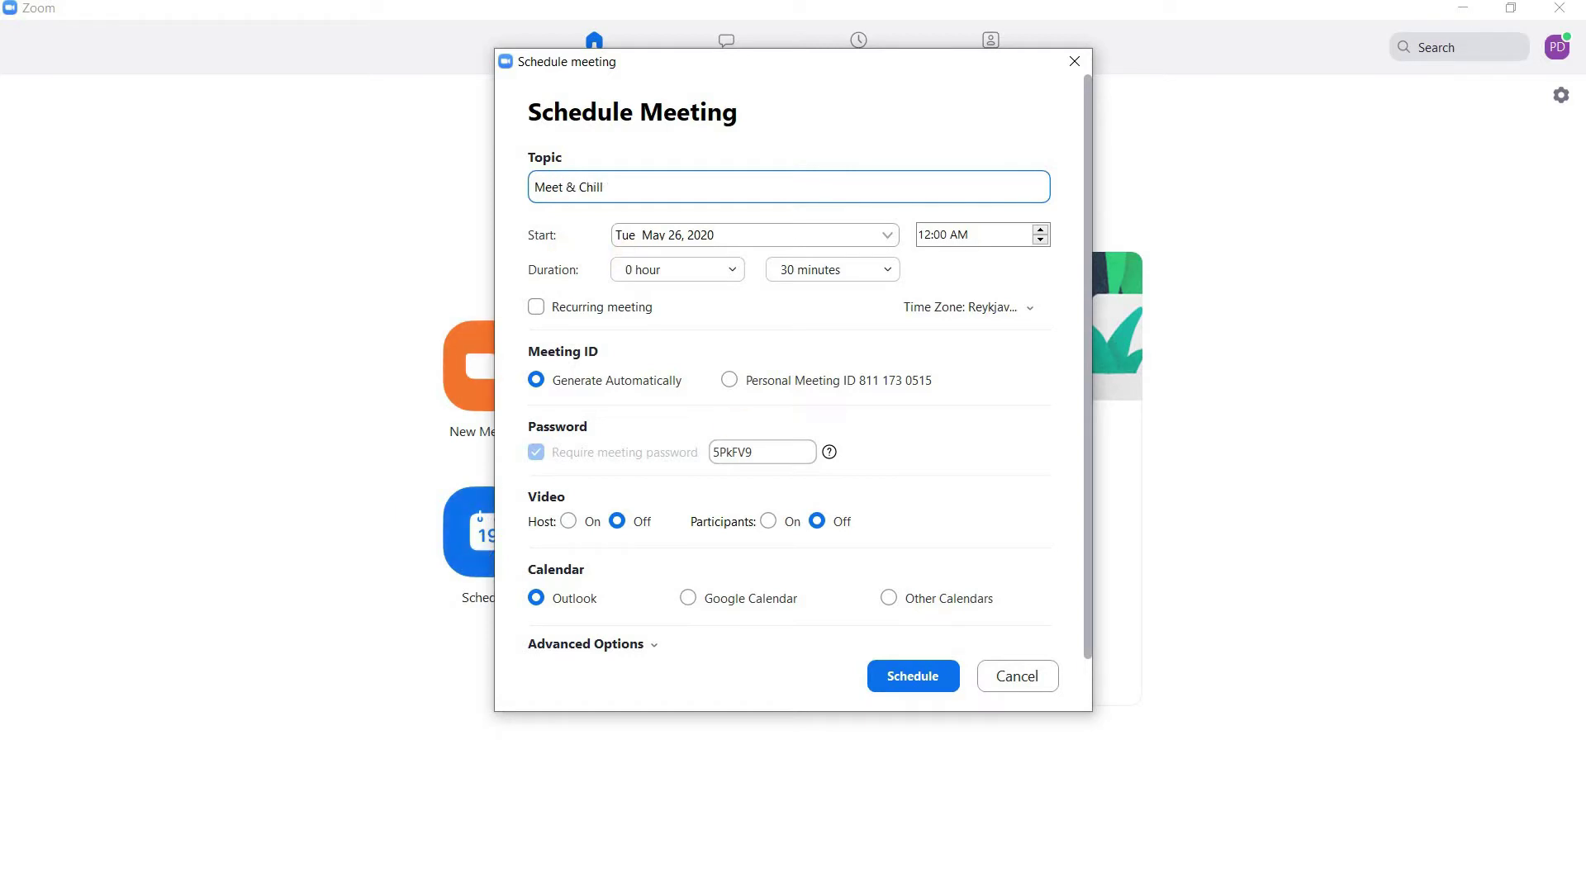
- Set the meeting's start to Friday, May 29, 2020 at 08:30 PM
click(740, 245)
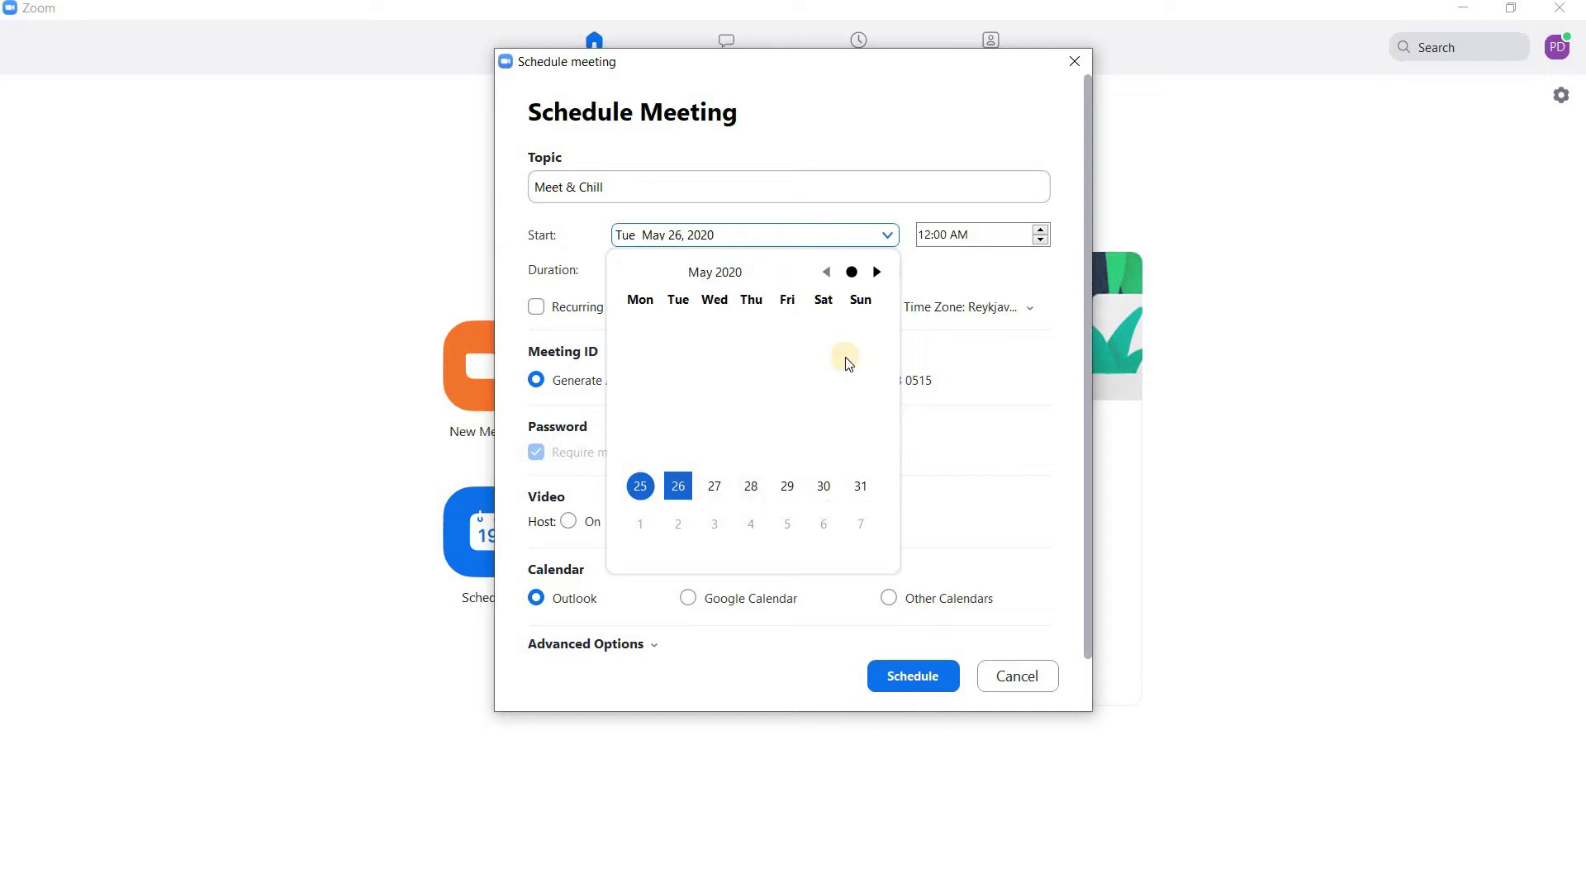
click(787, 486)
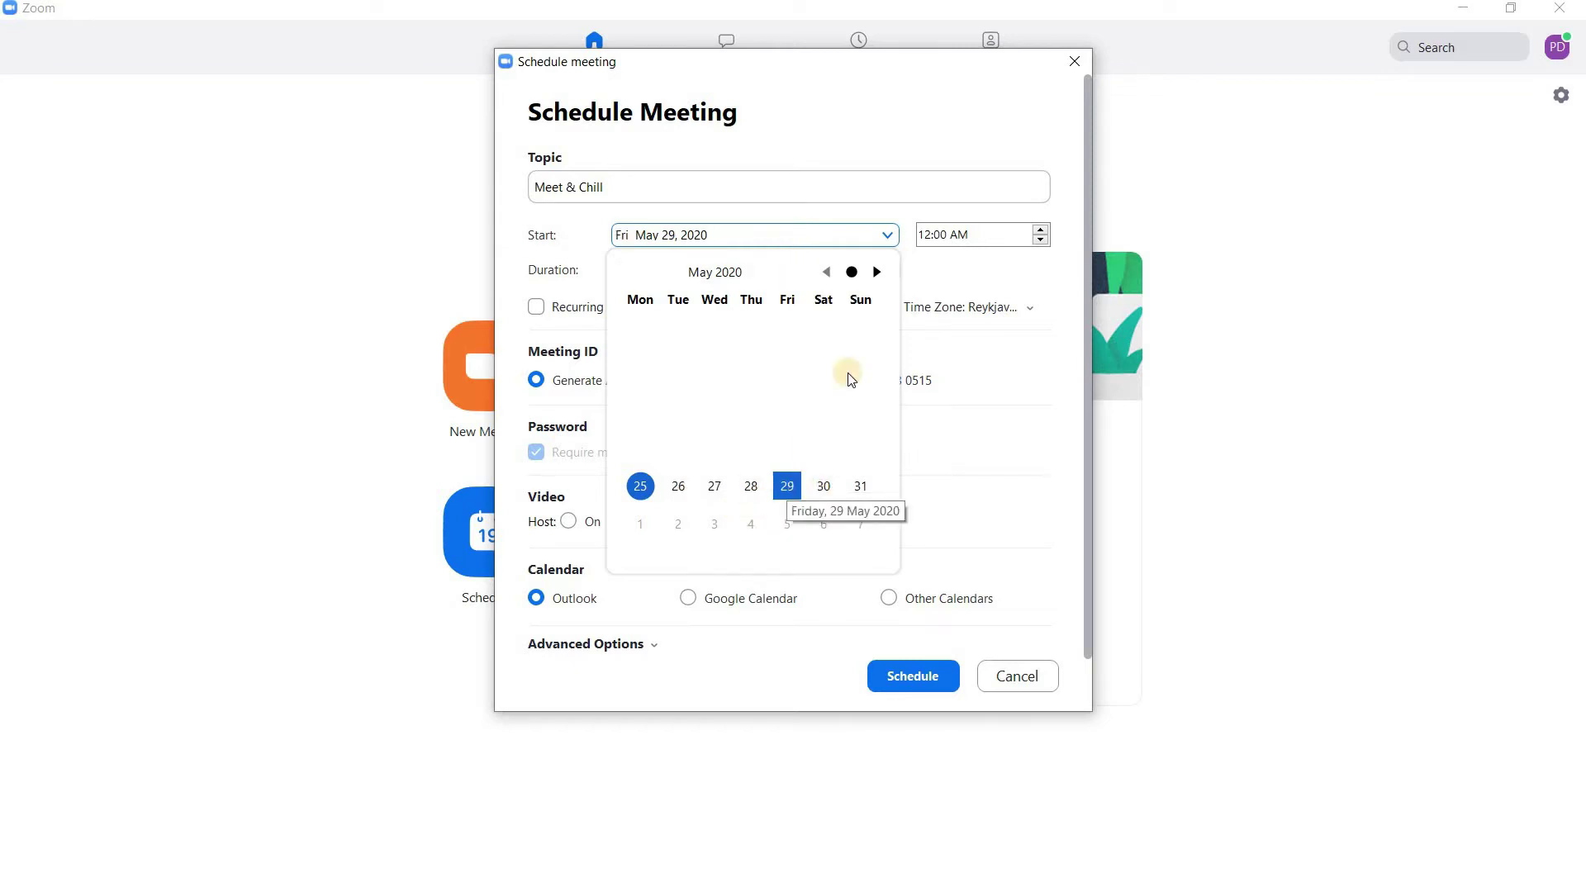
click(977, 240)
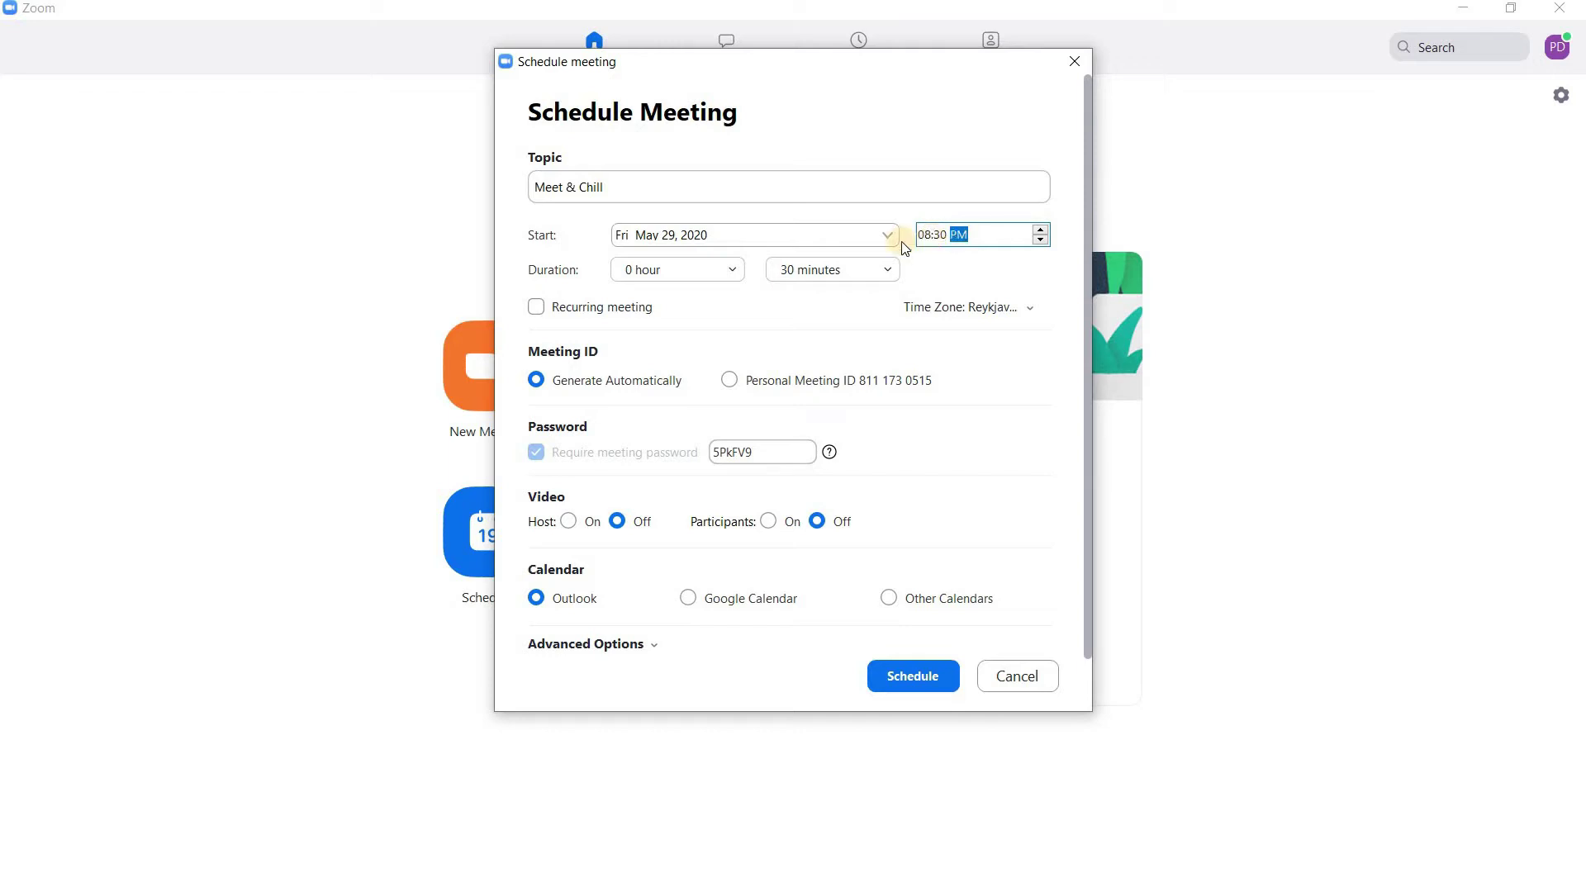
- Try a 45-minute duration and the recurring meeting option, restoring the 30-minute duration and the non-recurring setting
click(803, 271)
click(797, 383)
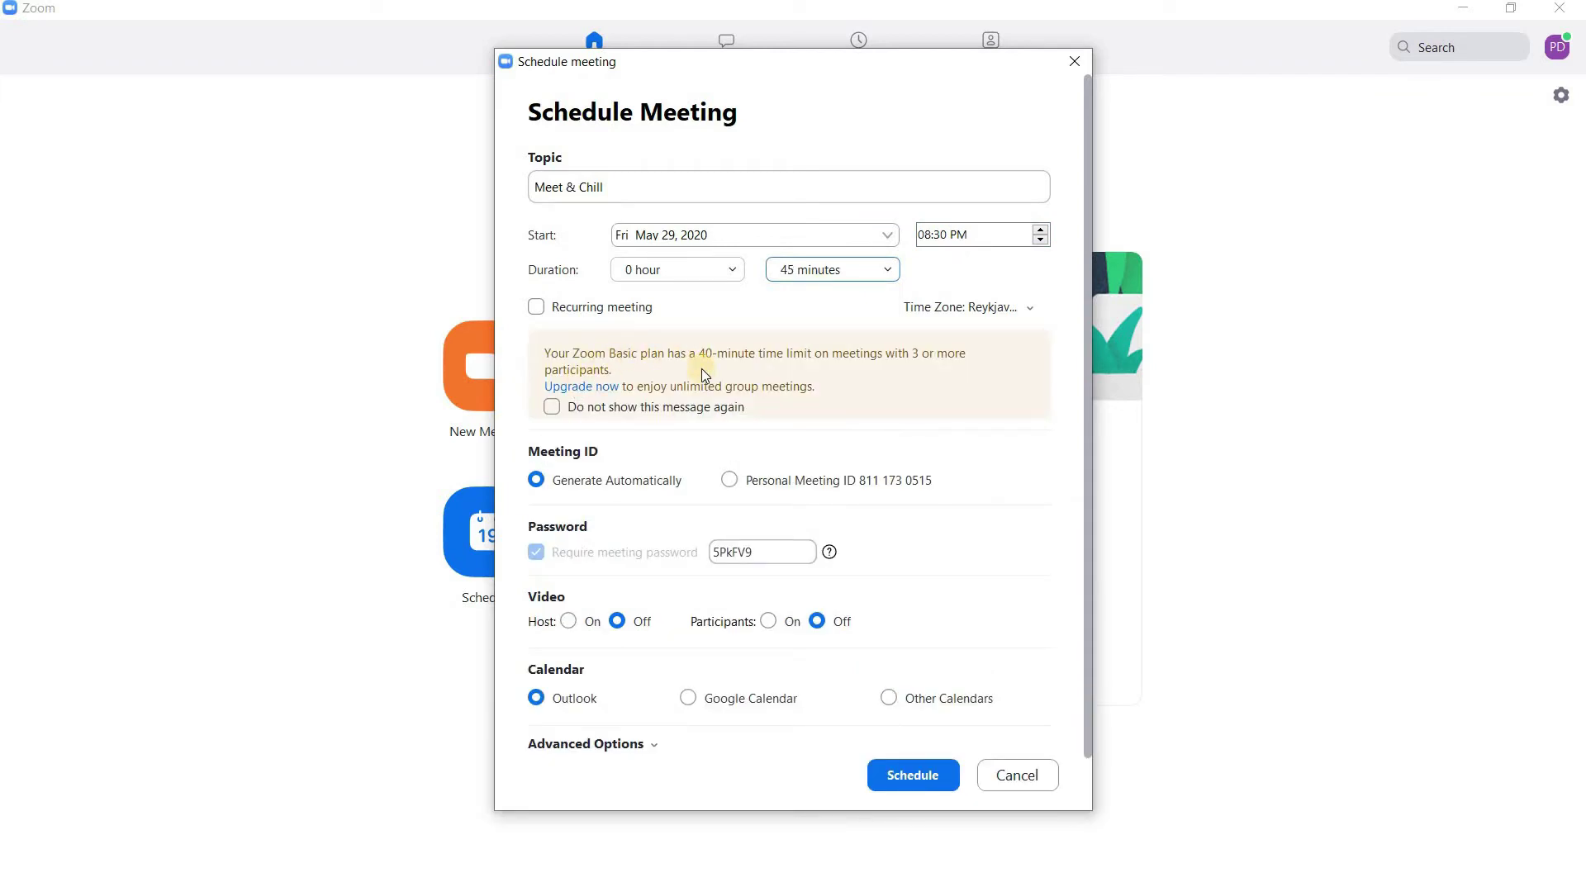
click(798, 269)
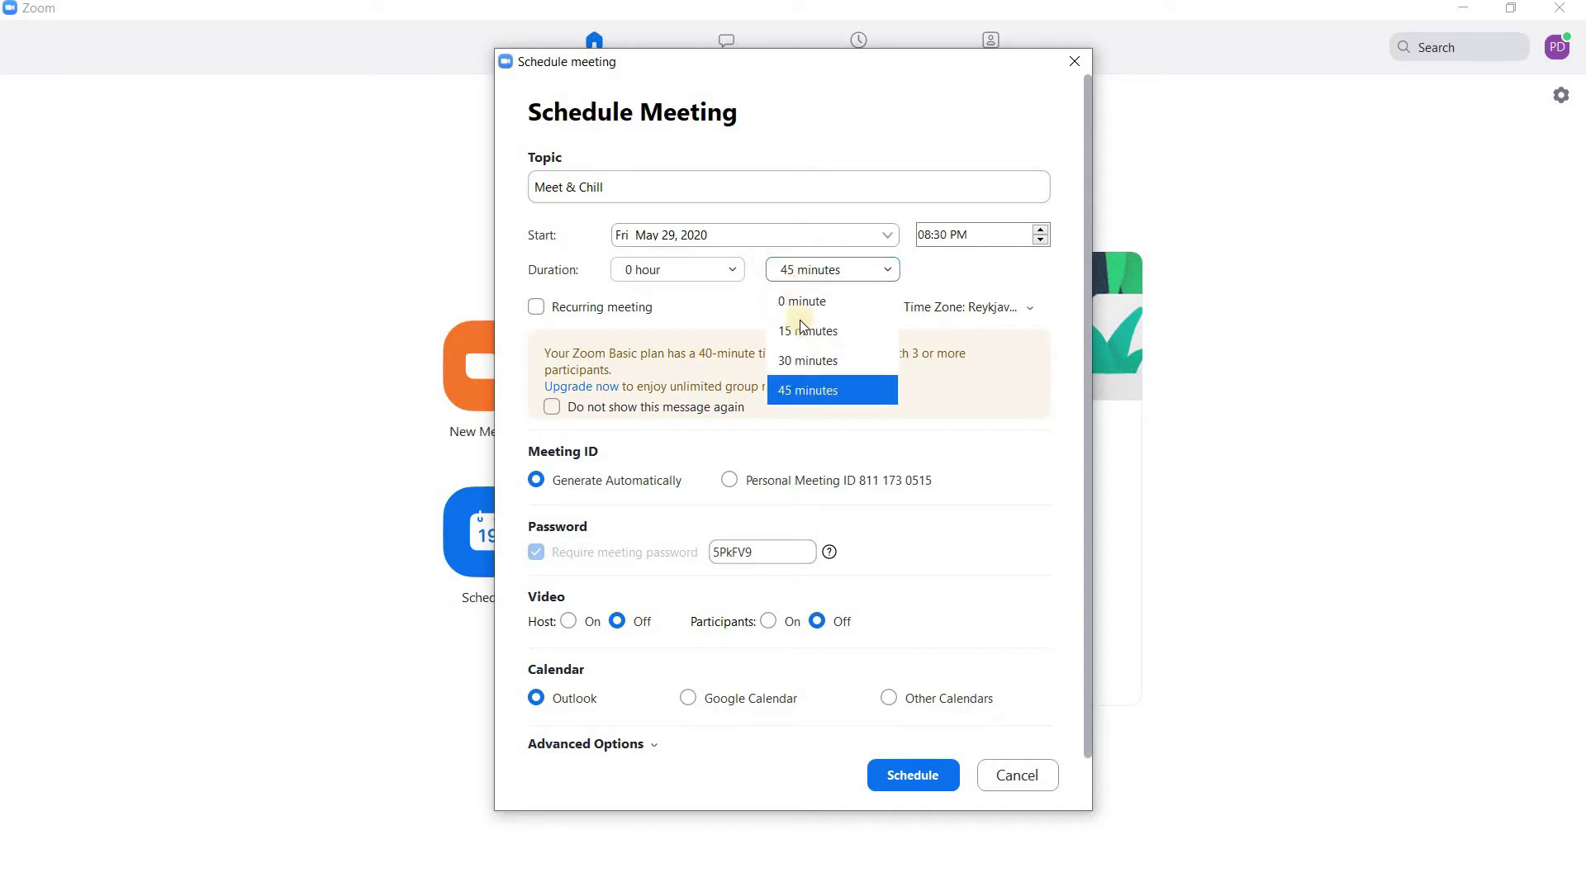
click(809, 361)
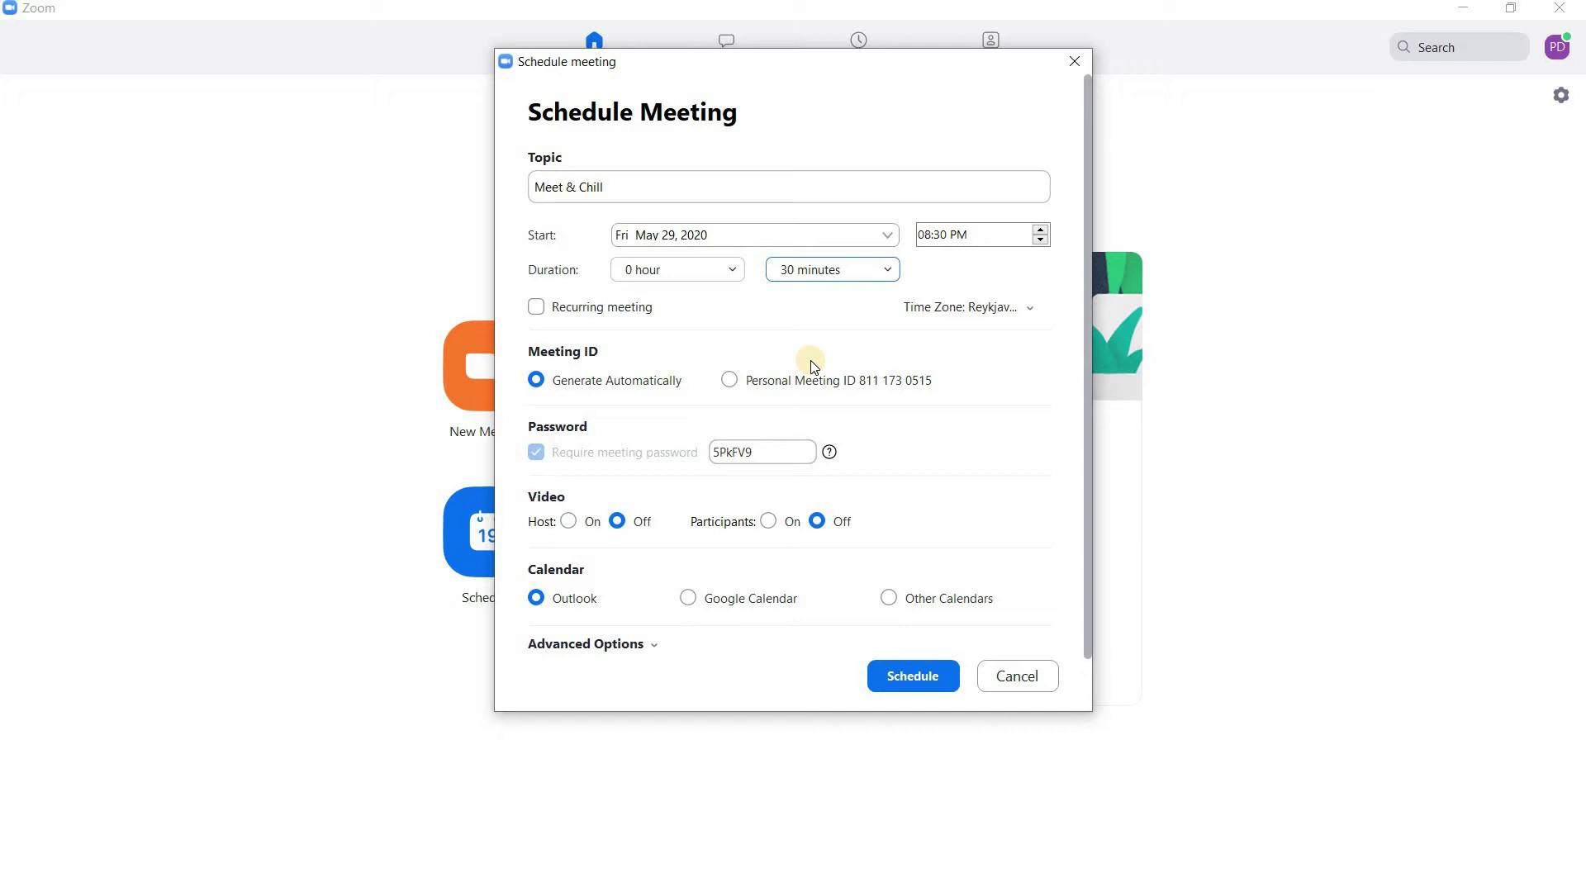
click(636, 309)
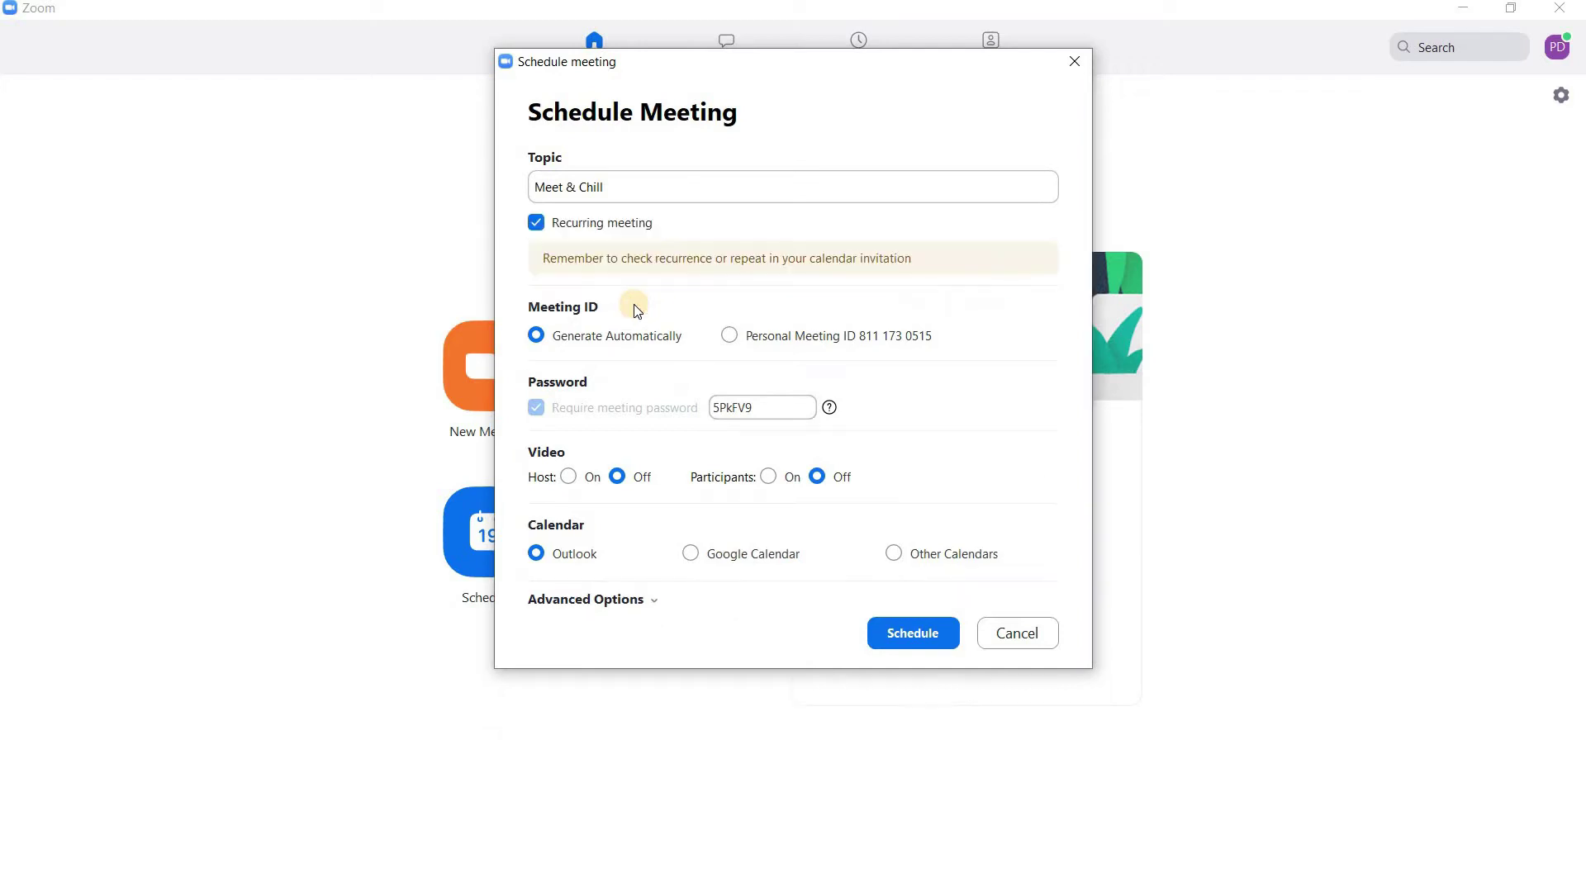
click(600, 229)
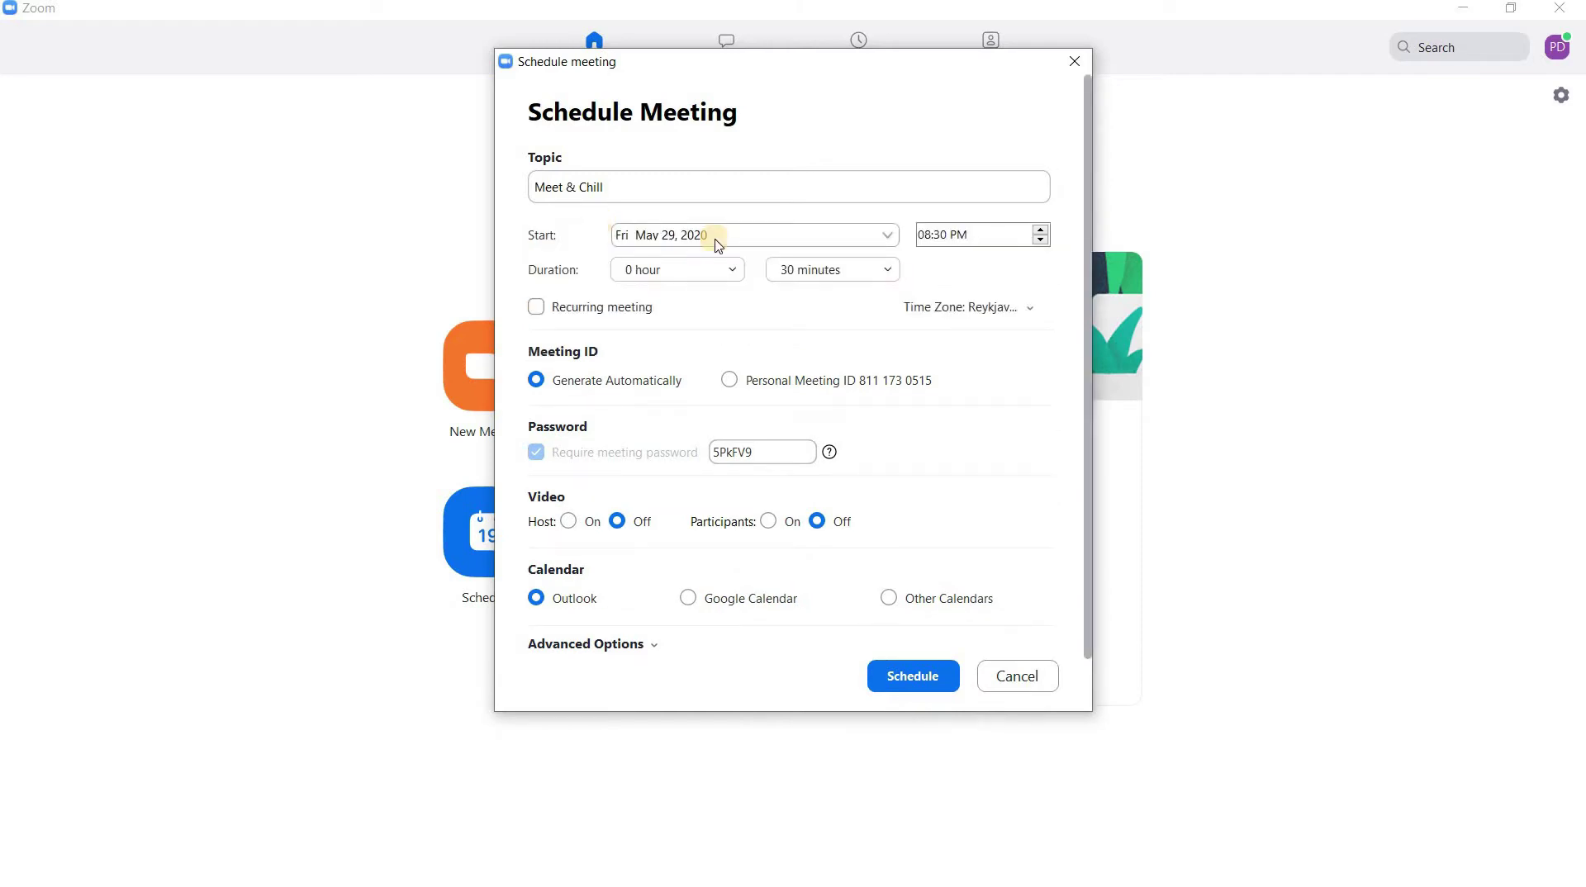
- Keep the meeting's time zone at (GMT+00:00) Reykjavik and look through the other available time zones
click(999, 308)
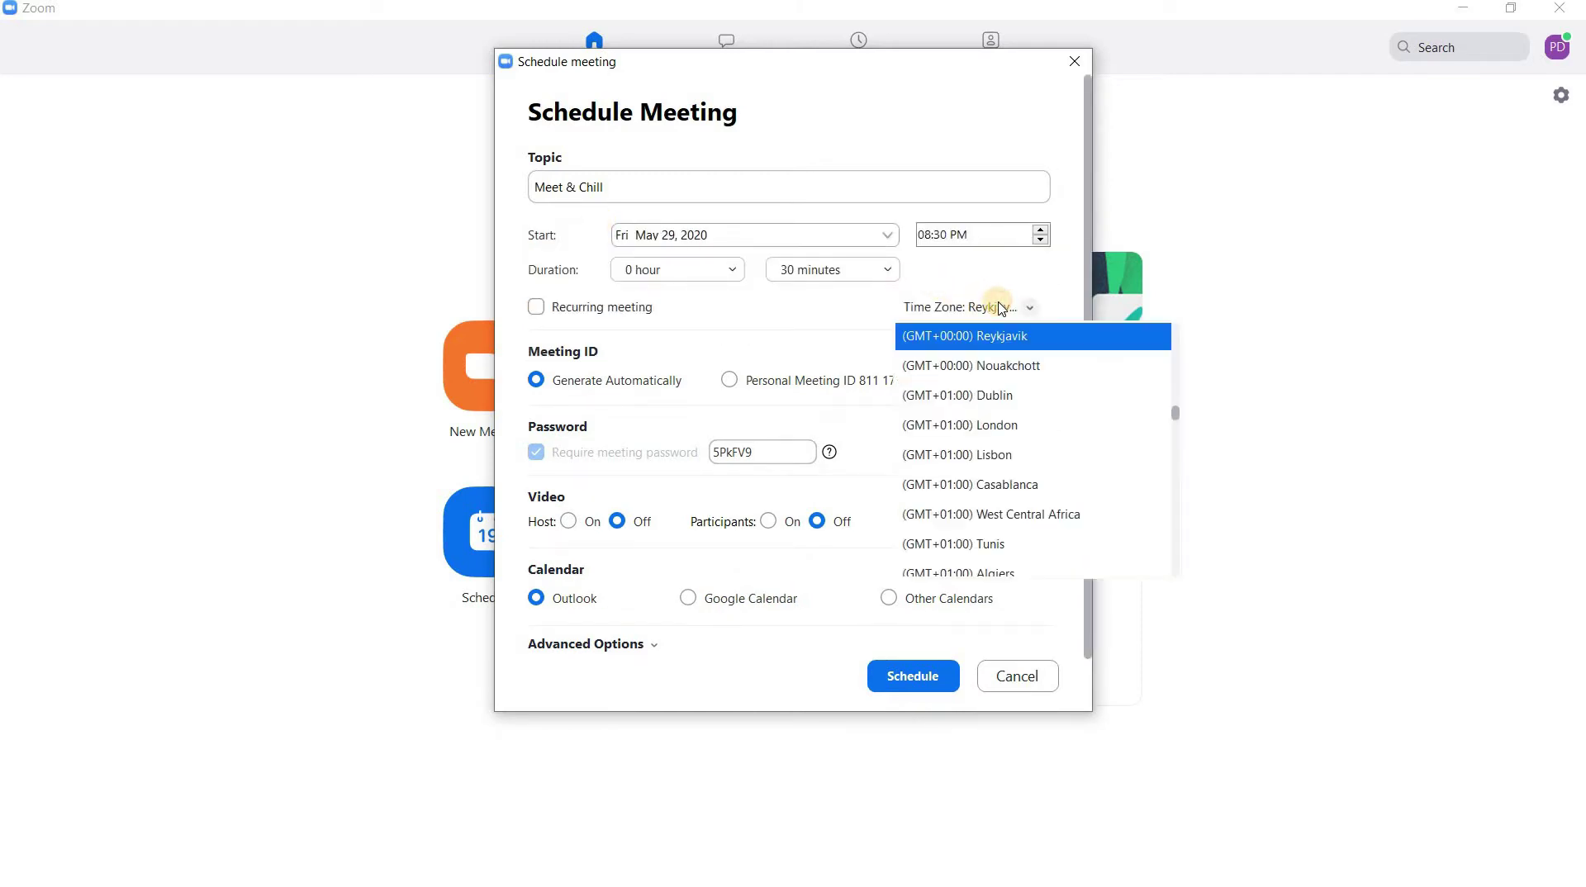
click(970, 337)
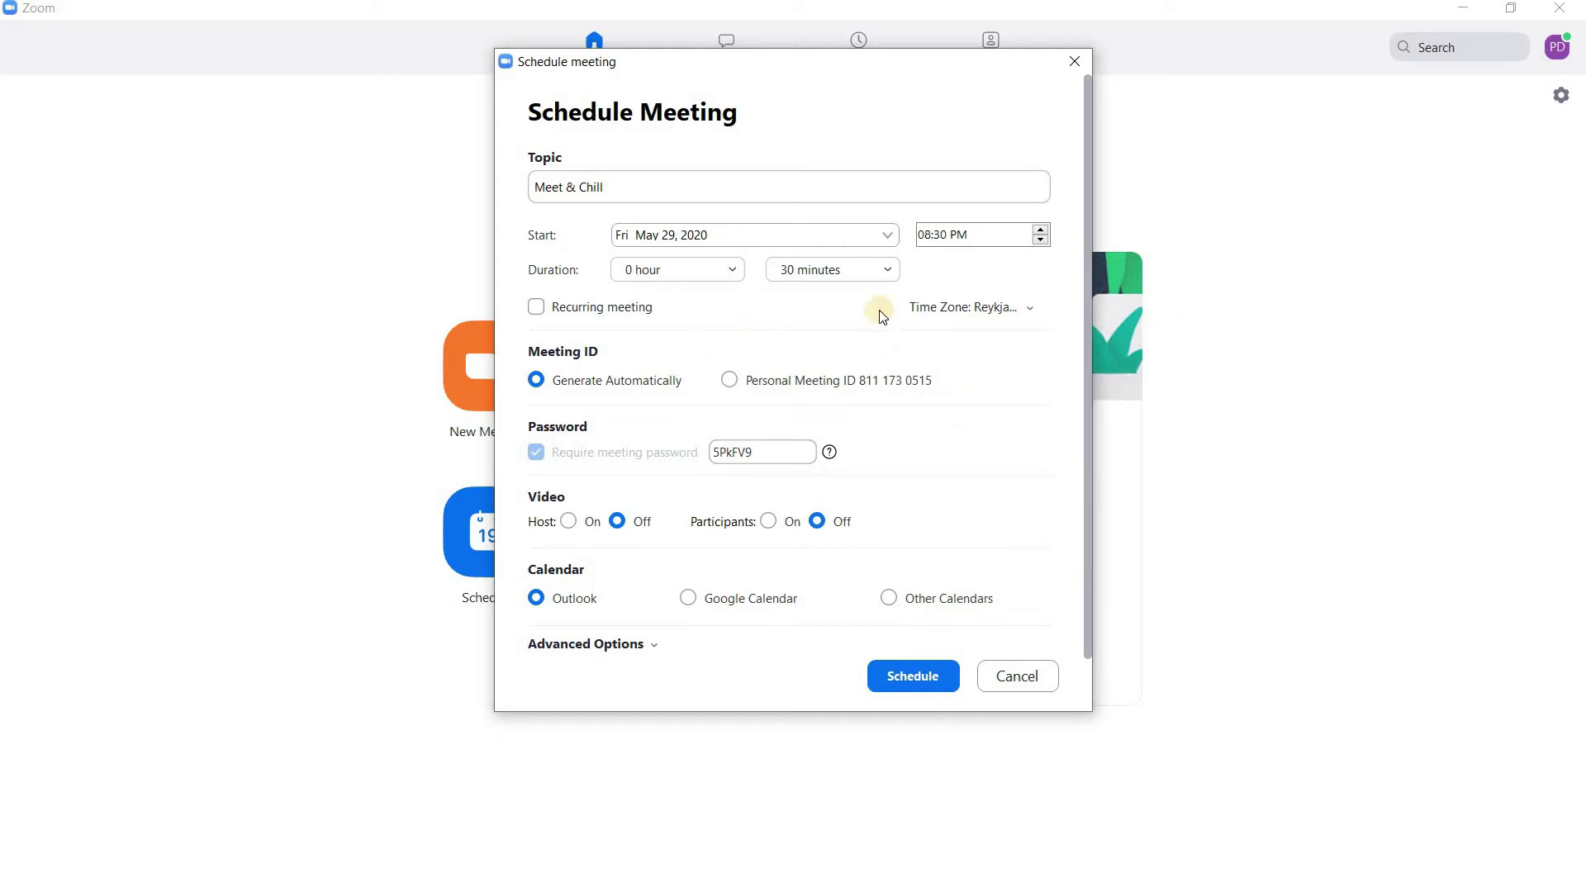
click(949, 308)
scroll(944, 520, down, 3)
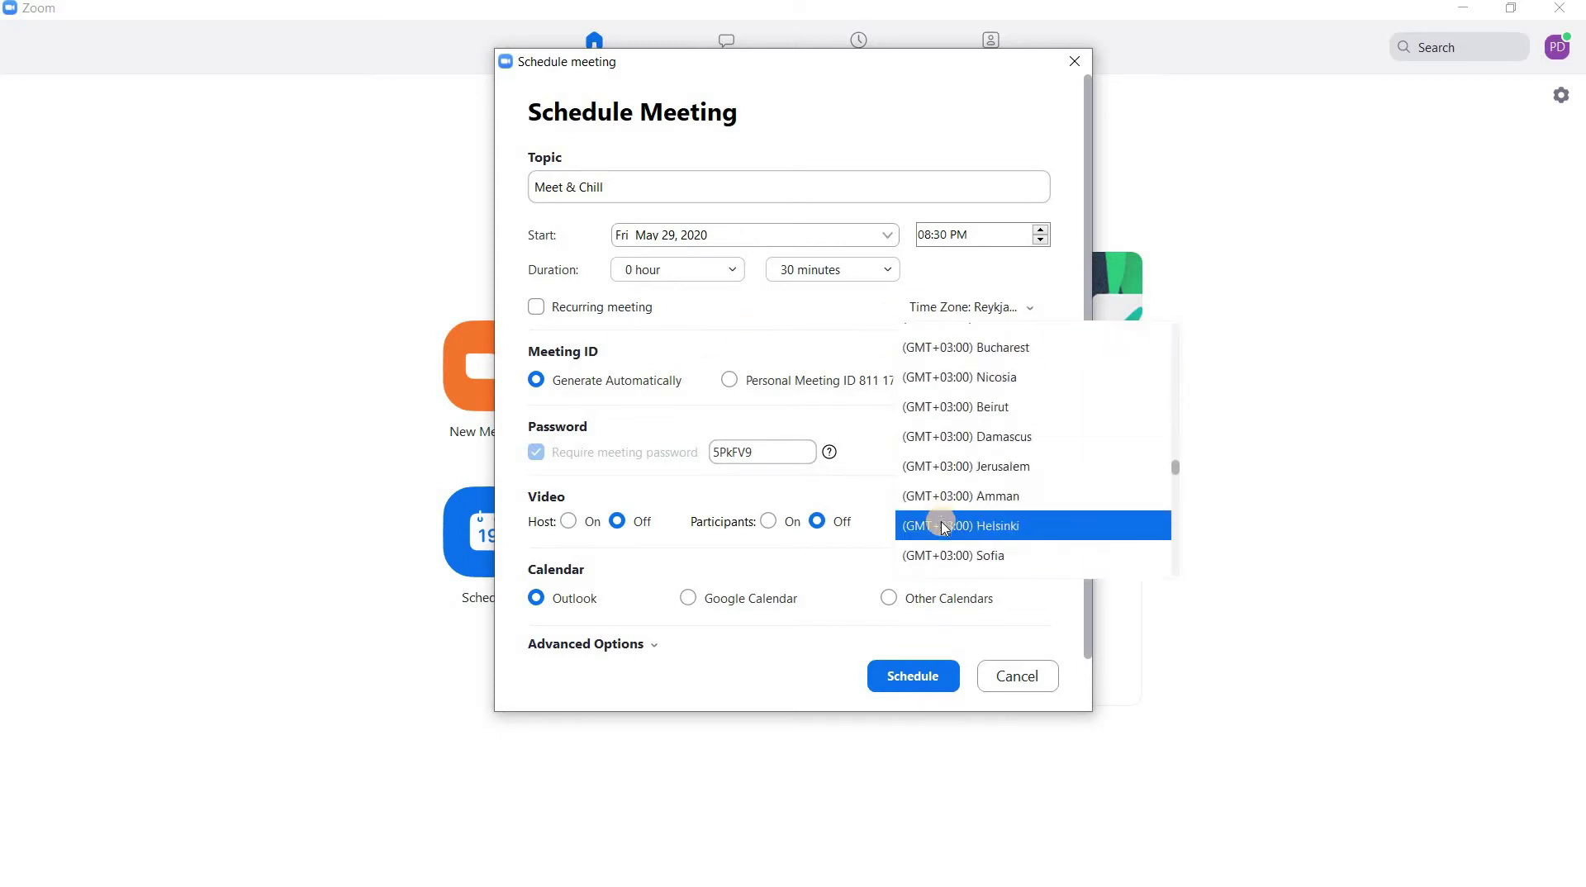
scroll(944, 520, up, 15)
scroll(944, 520, up, 1)
scroll(944, 521, down, 20)
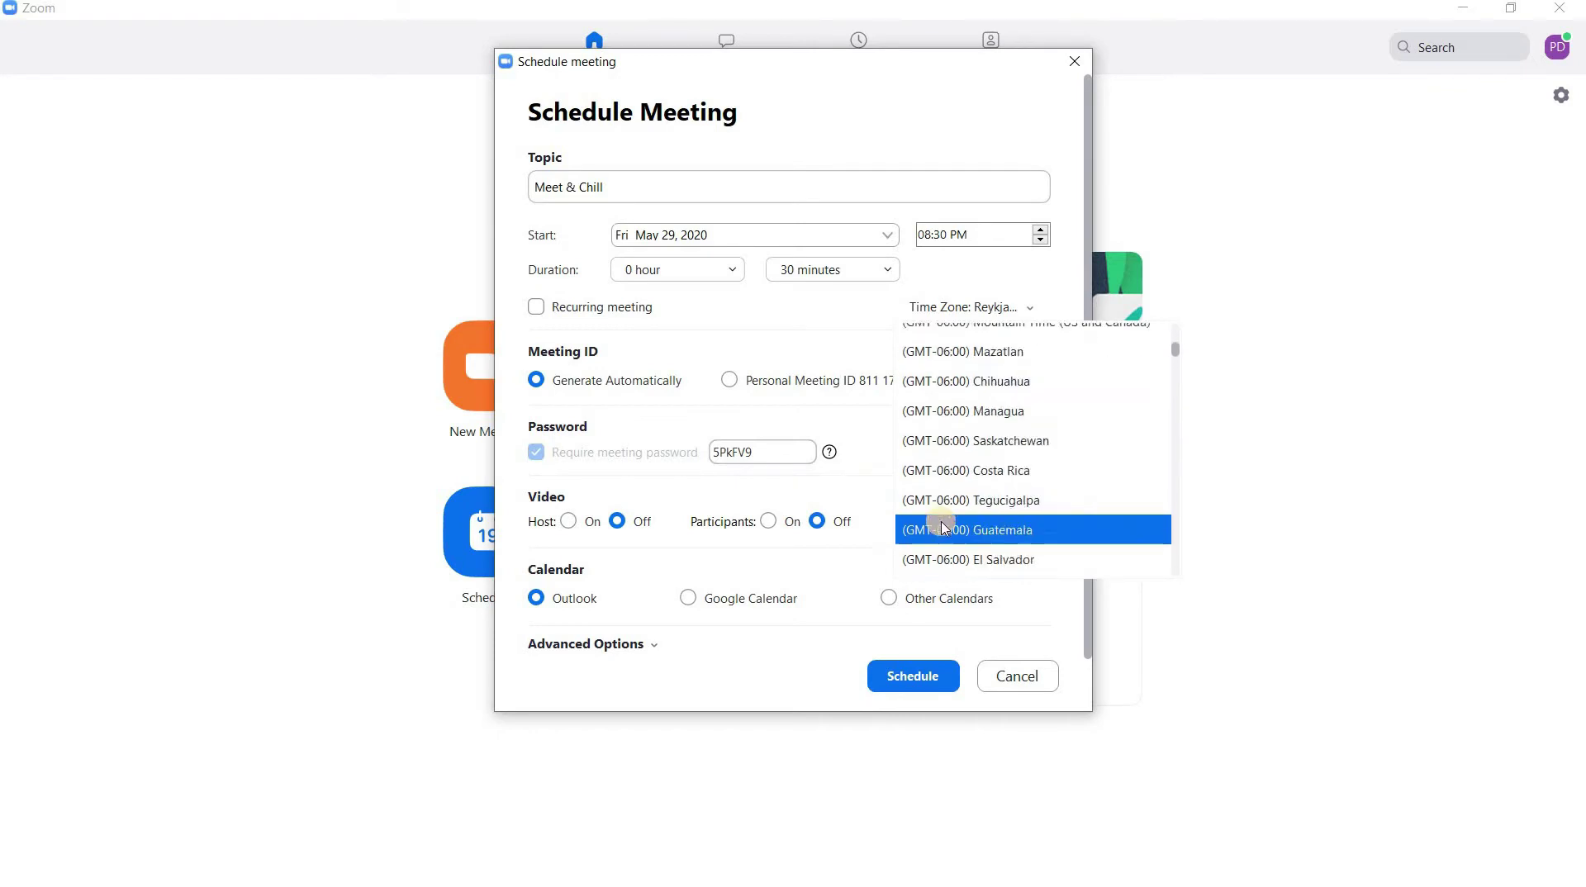
click(696, 319)
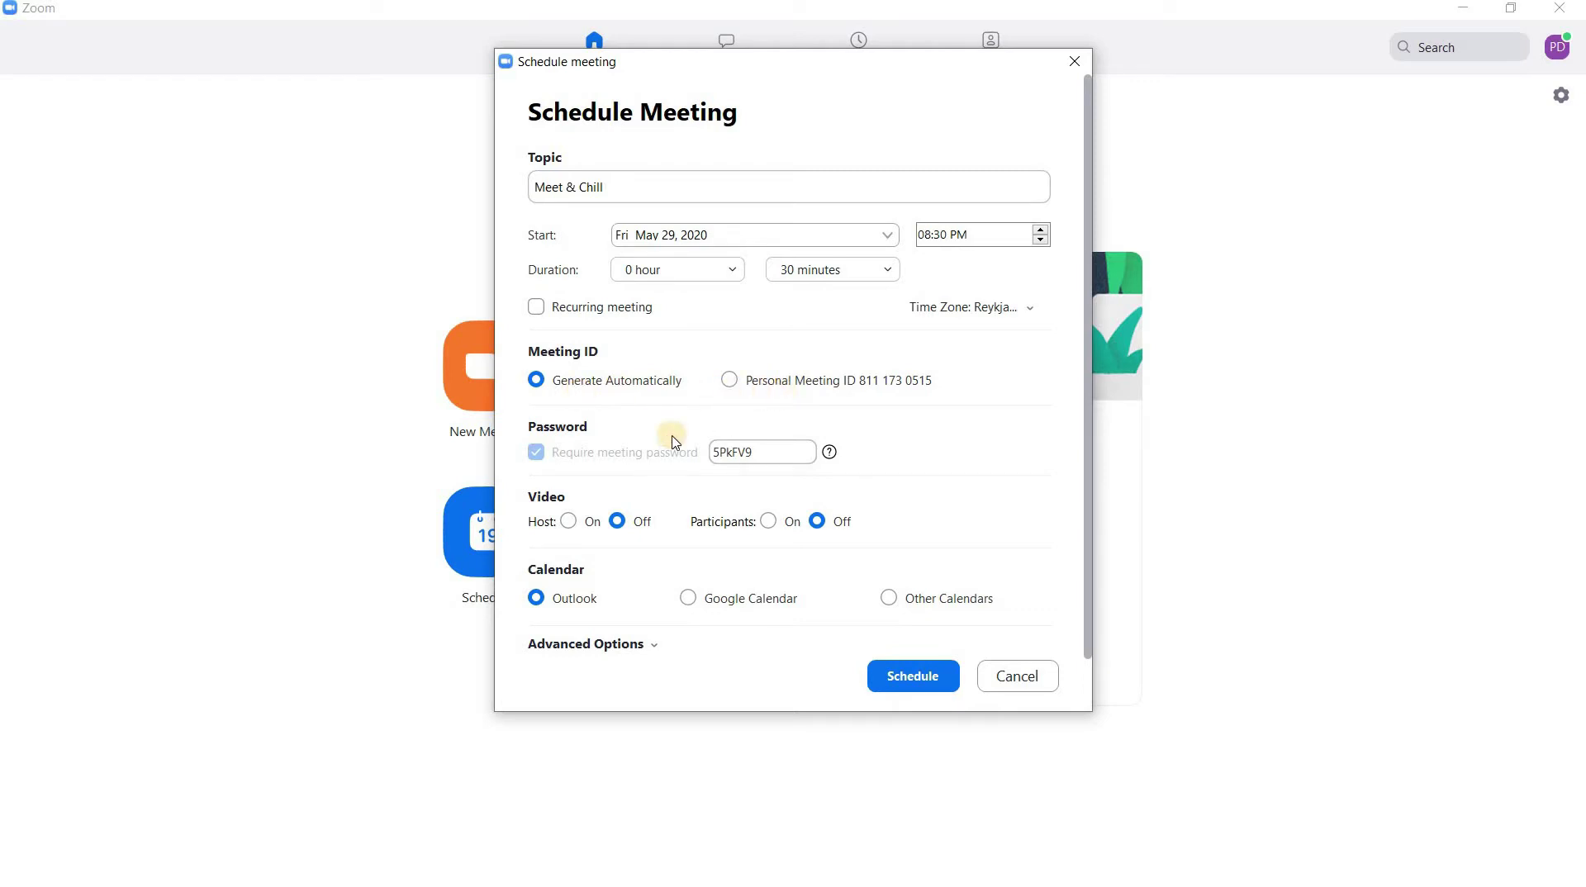
- Examine the required meeting password field and its help explanation
double_click(761, 451)
click(761, 451)
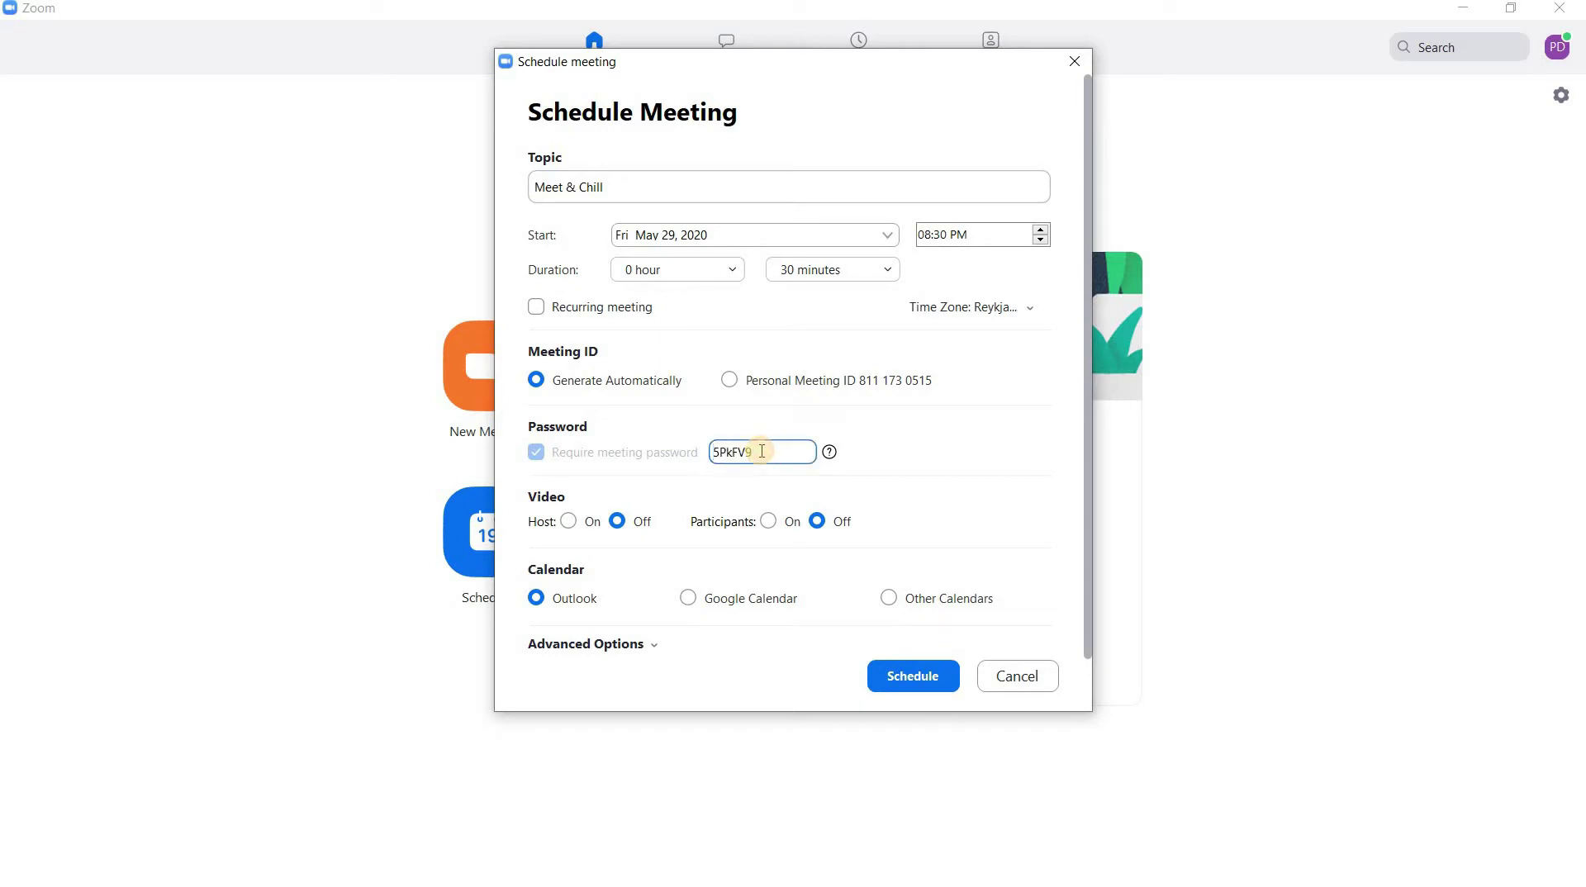
click(831, 454)
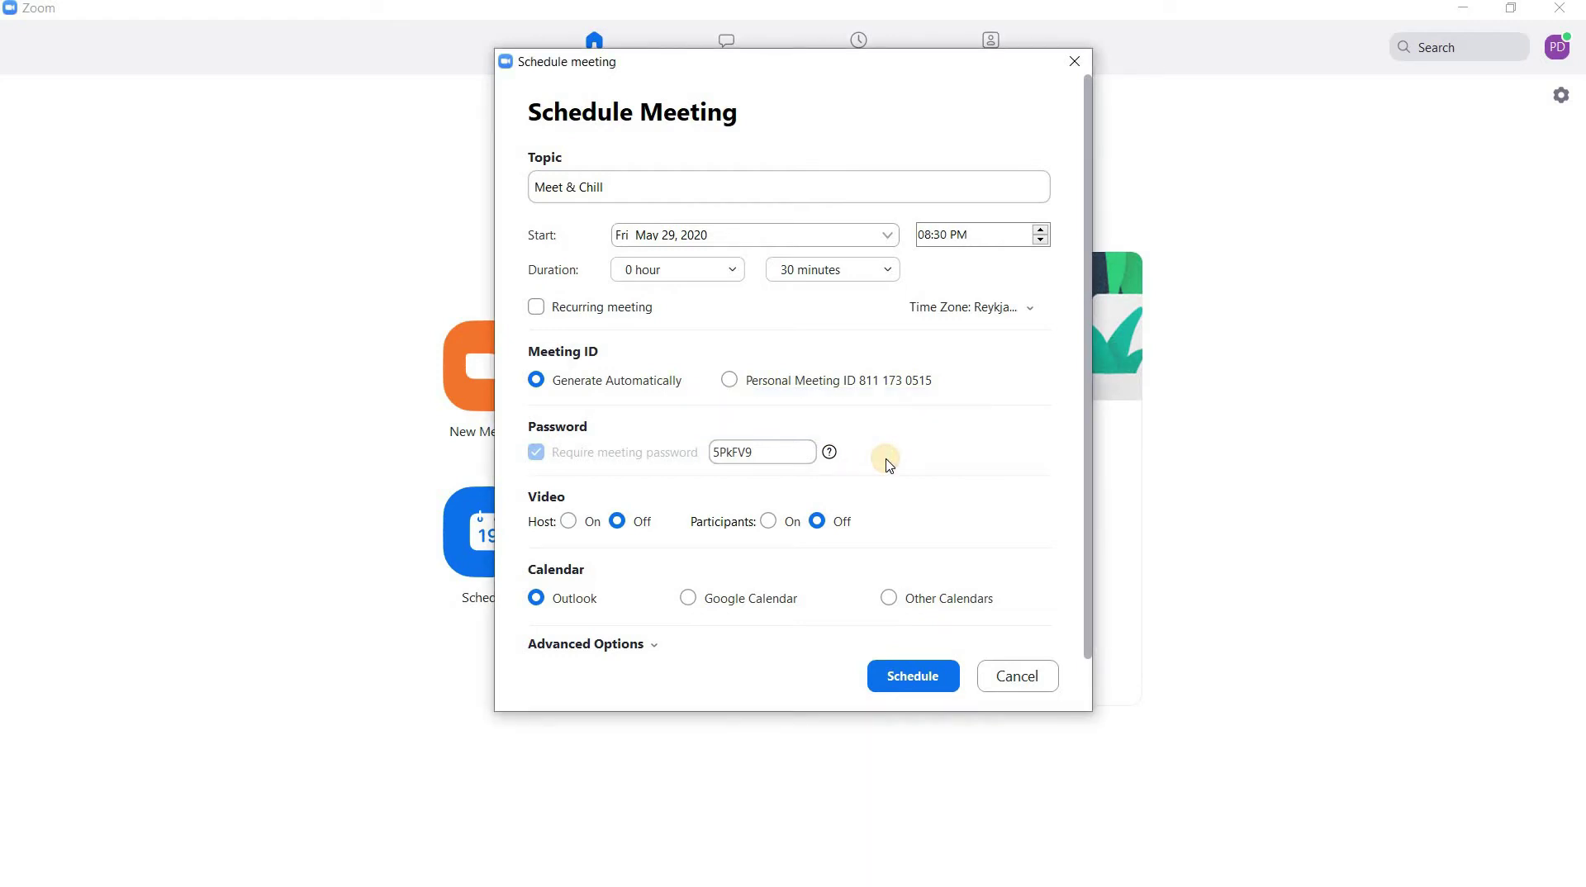
- Keep the host video set to Off and choose Google Calendar for the meeting
click(569, 522)
click(620, 522)
click(694, 599)
- Show the advanced options and enable the waiting room, join before host, and muting participants upon entry
click(652, 645)
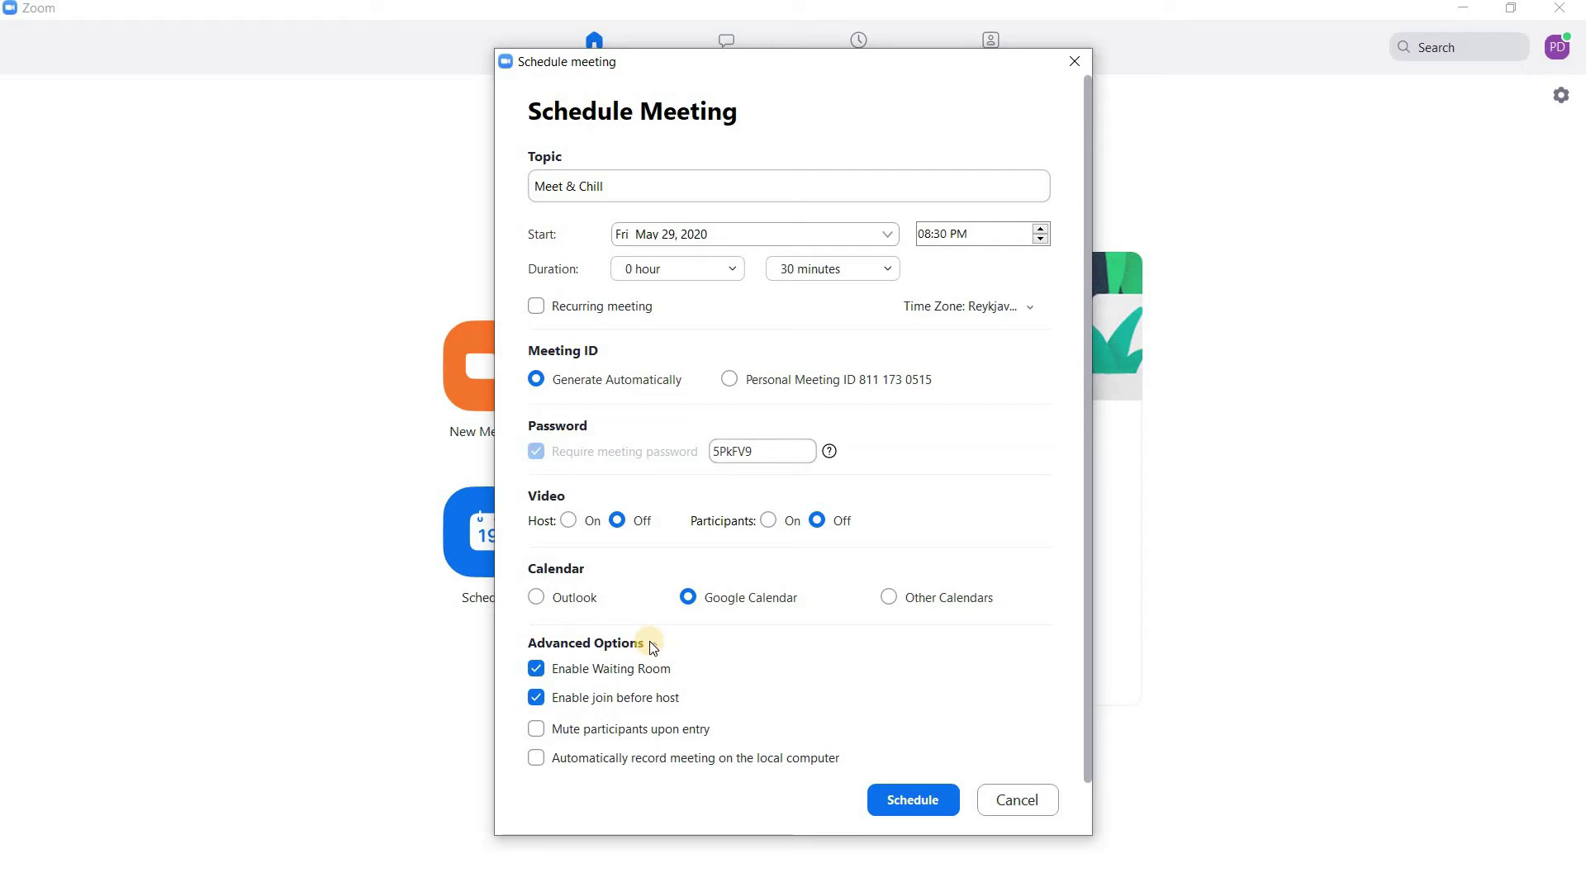
click(542, 669)
click(538, 673)
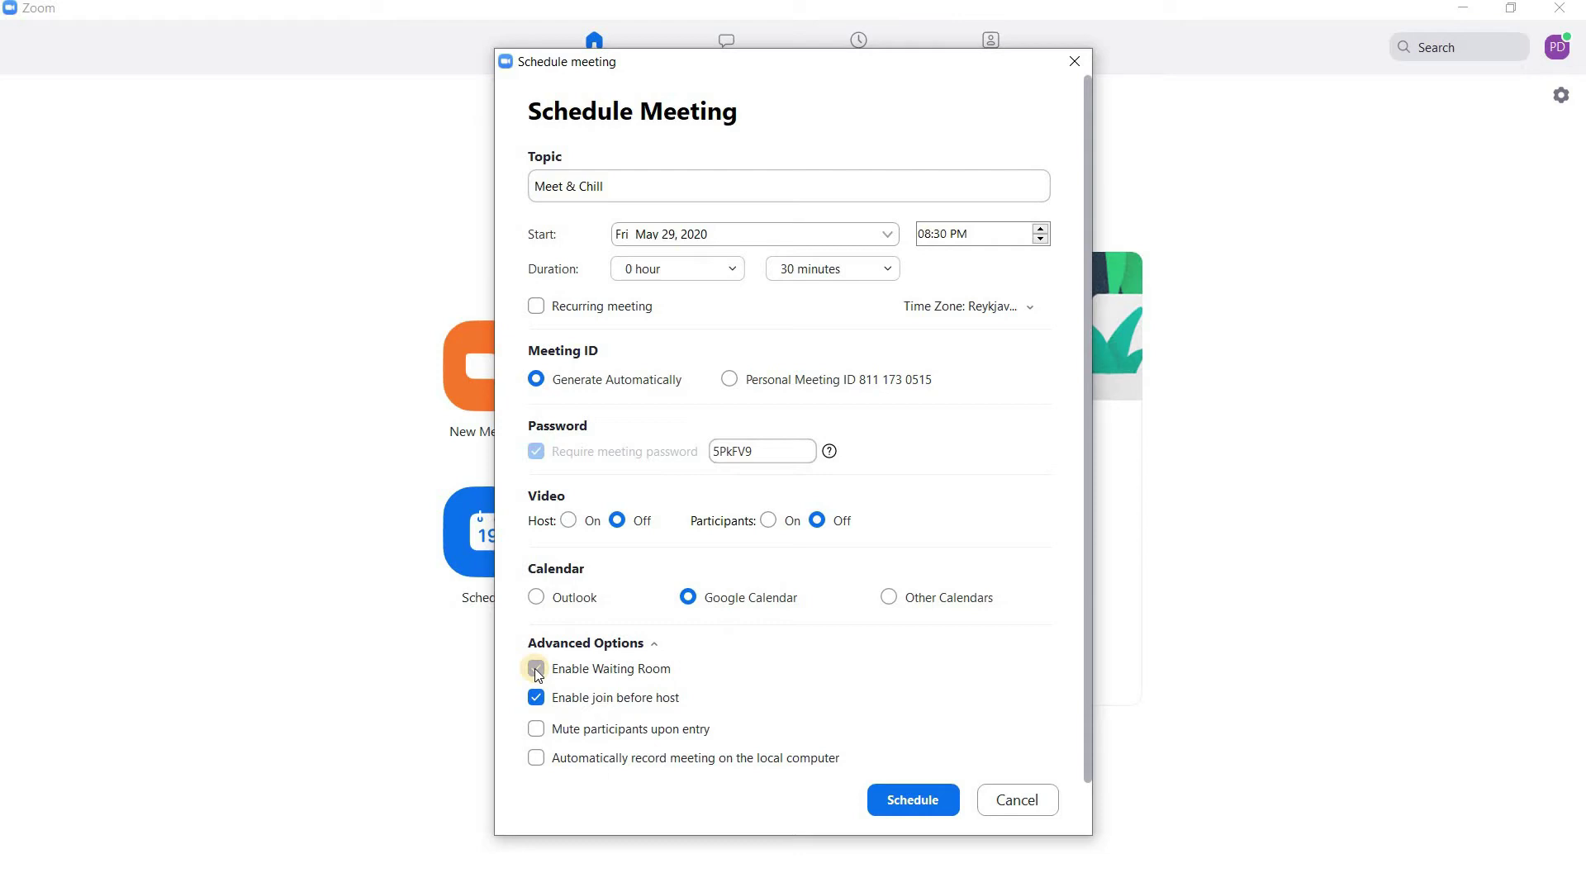
click(536, 670)
click(536, 698)
click(536, 699)
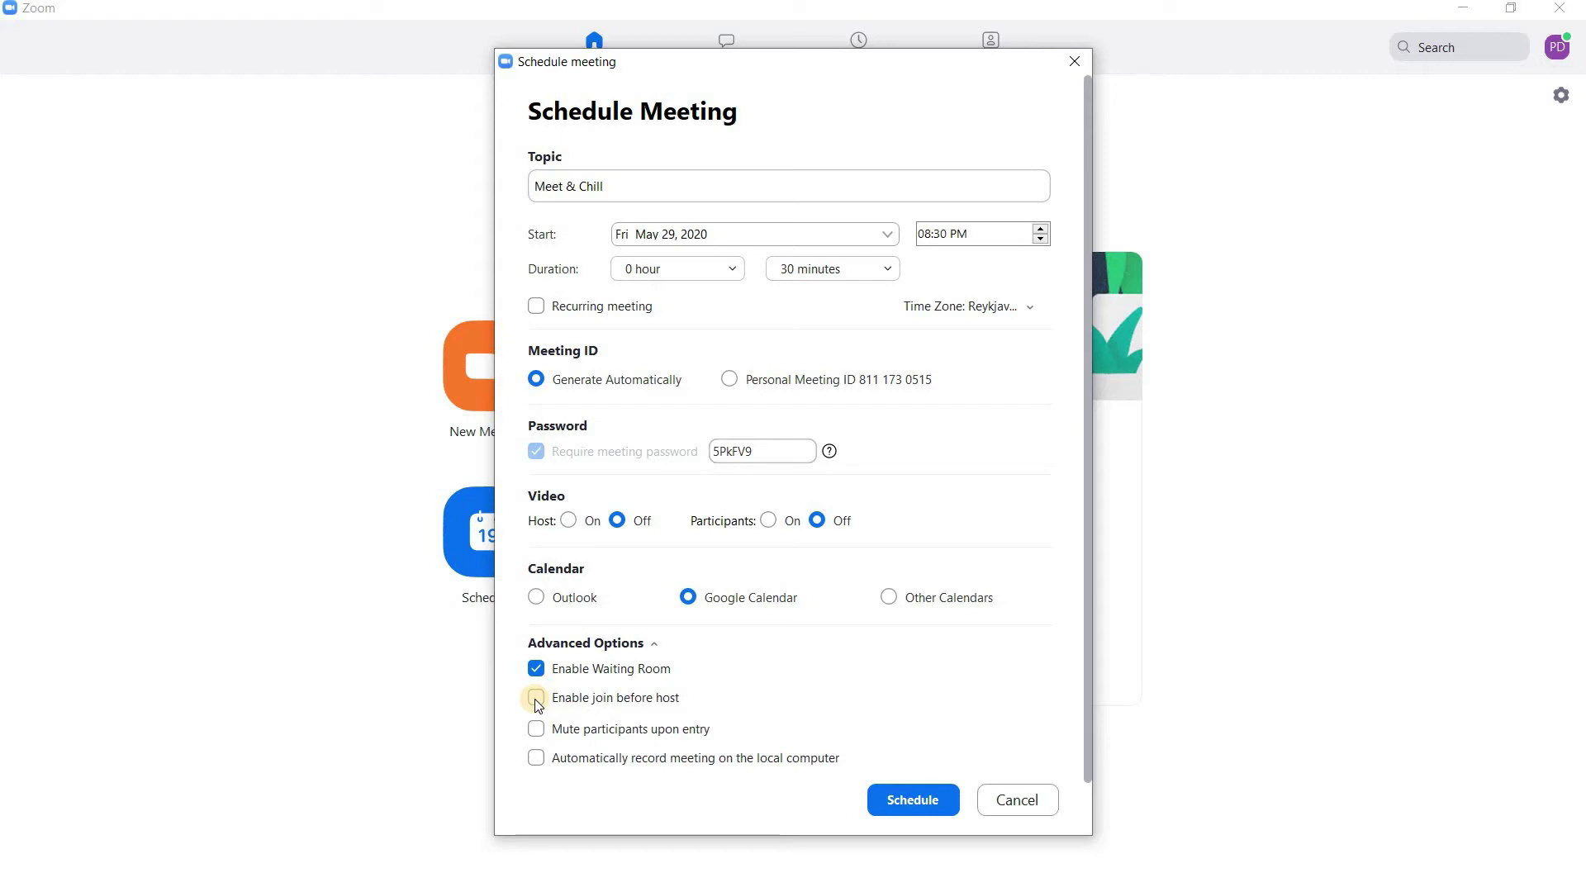
click(536, 700)
click(536, 730)
- Schedule the meeting and return to Zoom from the browser's Google account selection without choosing an account
click(902, 803)
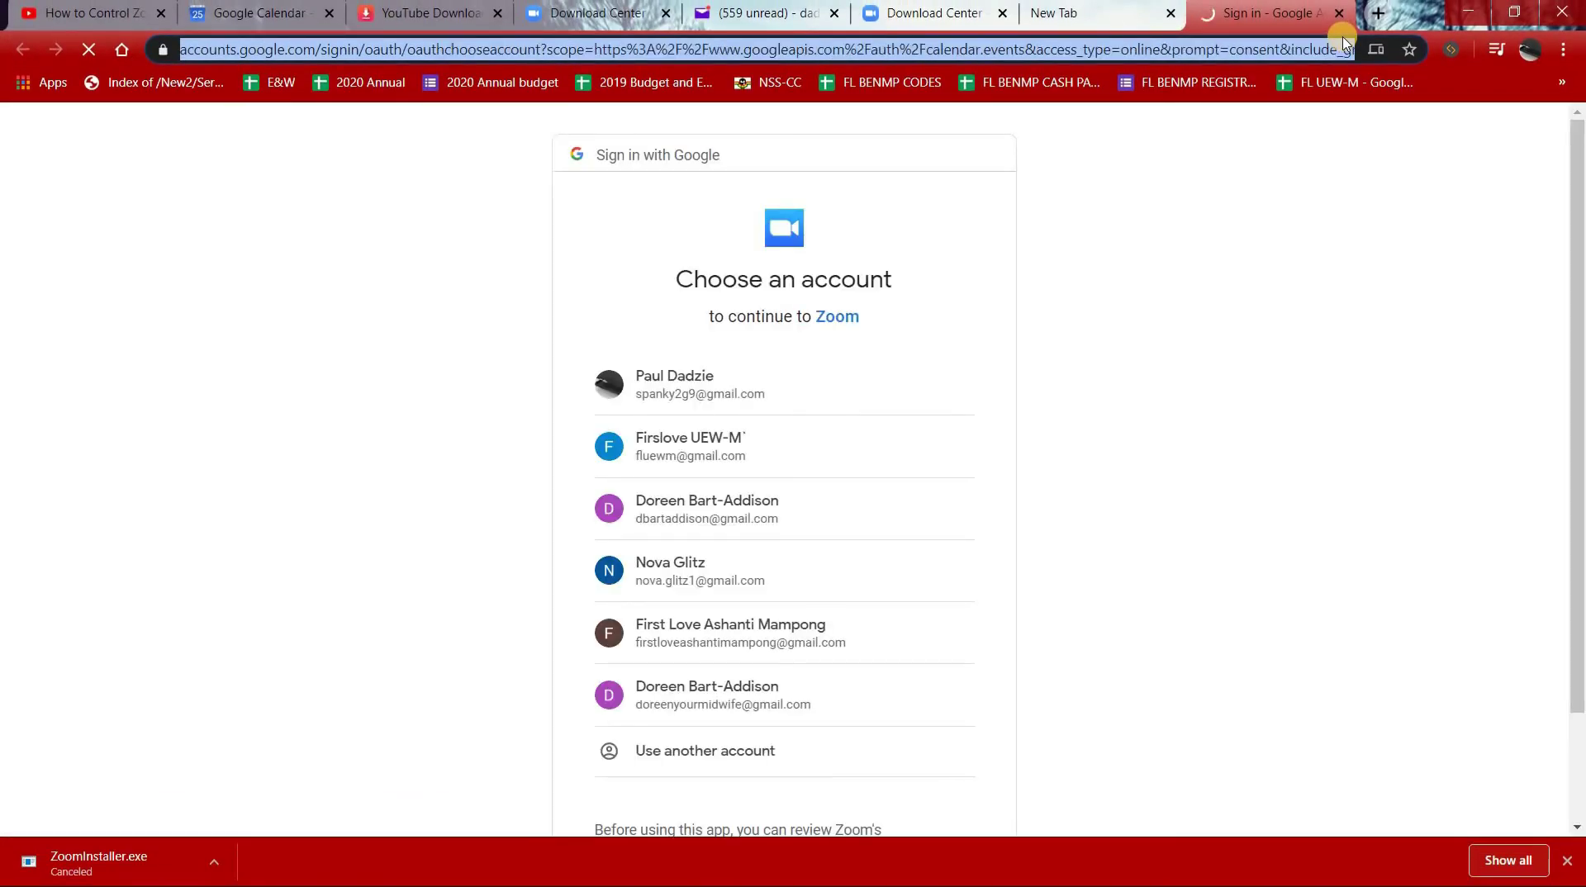
key(alt+Tab)
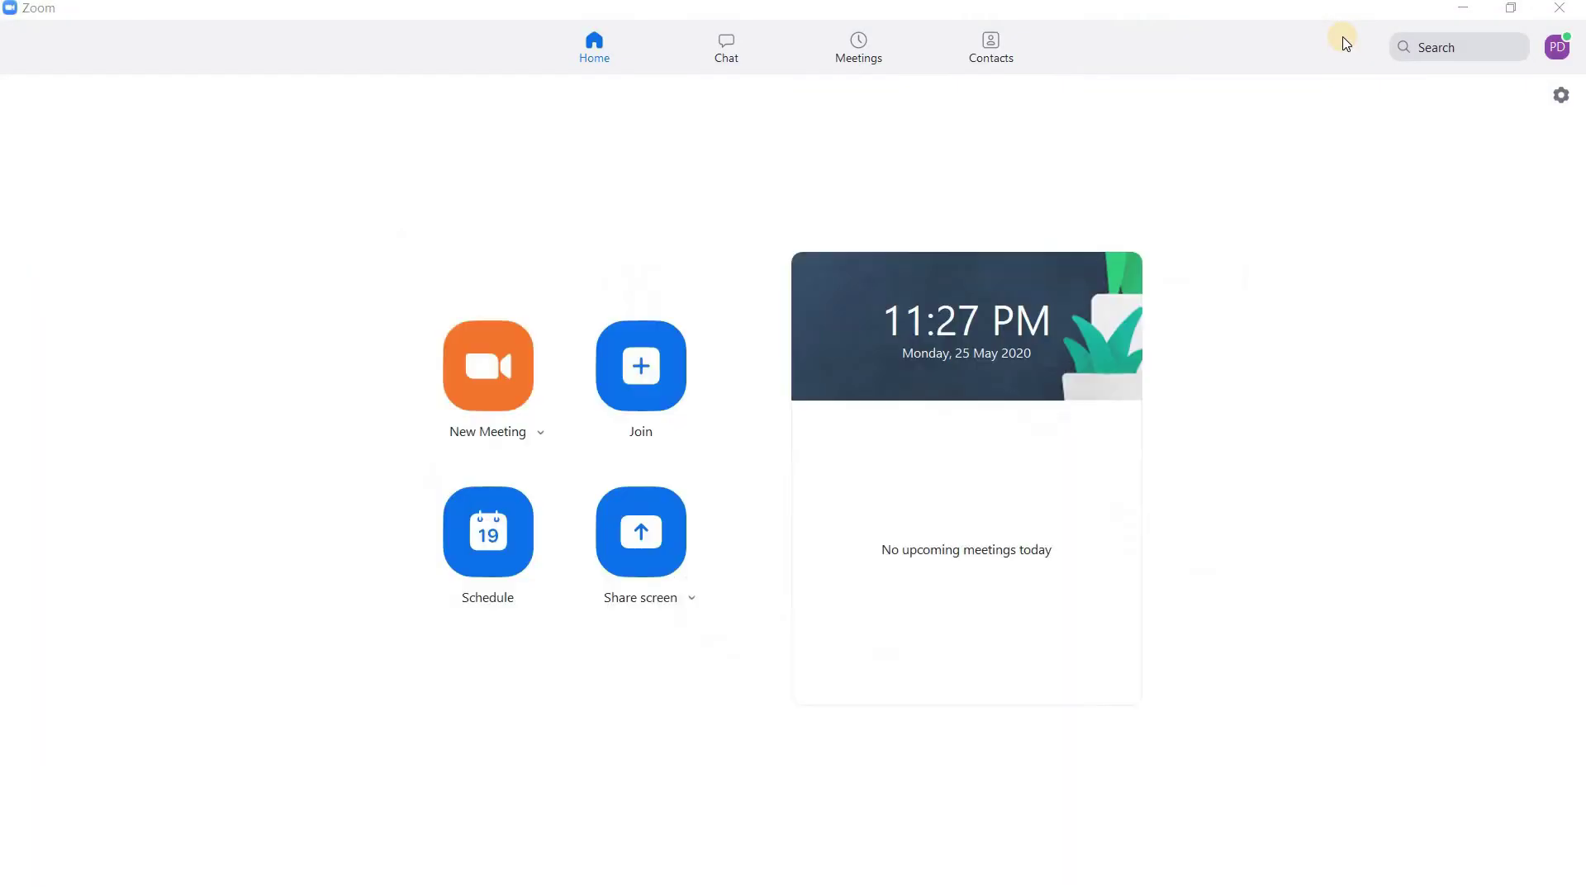
key(alt+Tab)
key(alt+Tab)
- Show the upcoming Meet & Chill meeting's details and copy its invitation
click(859, 50)
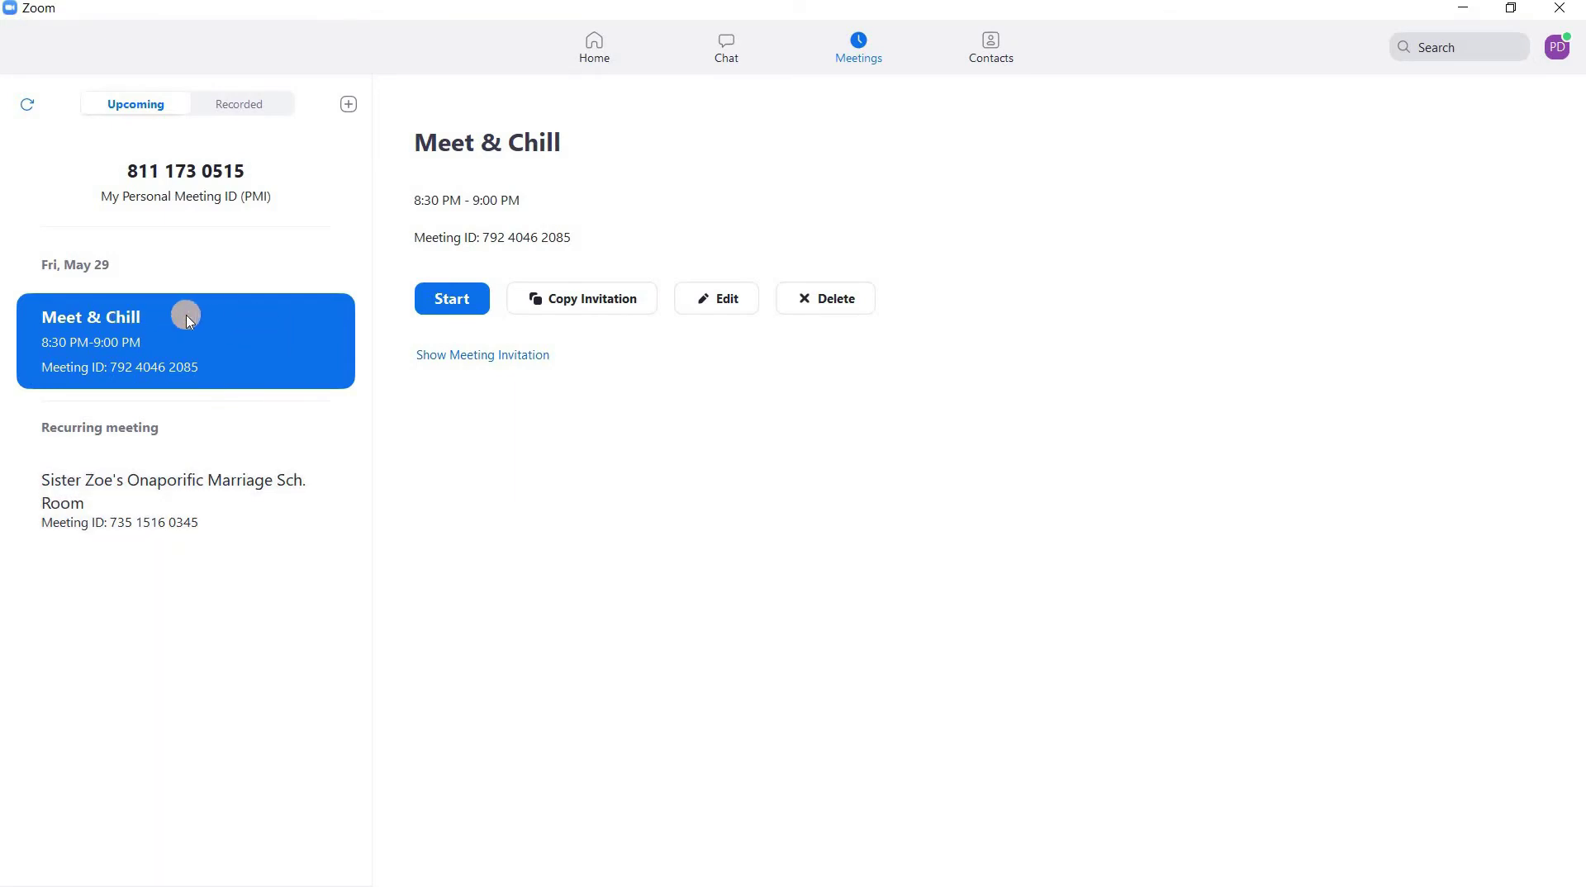
click(434, 295)
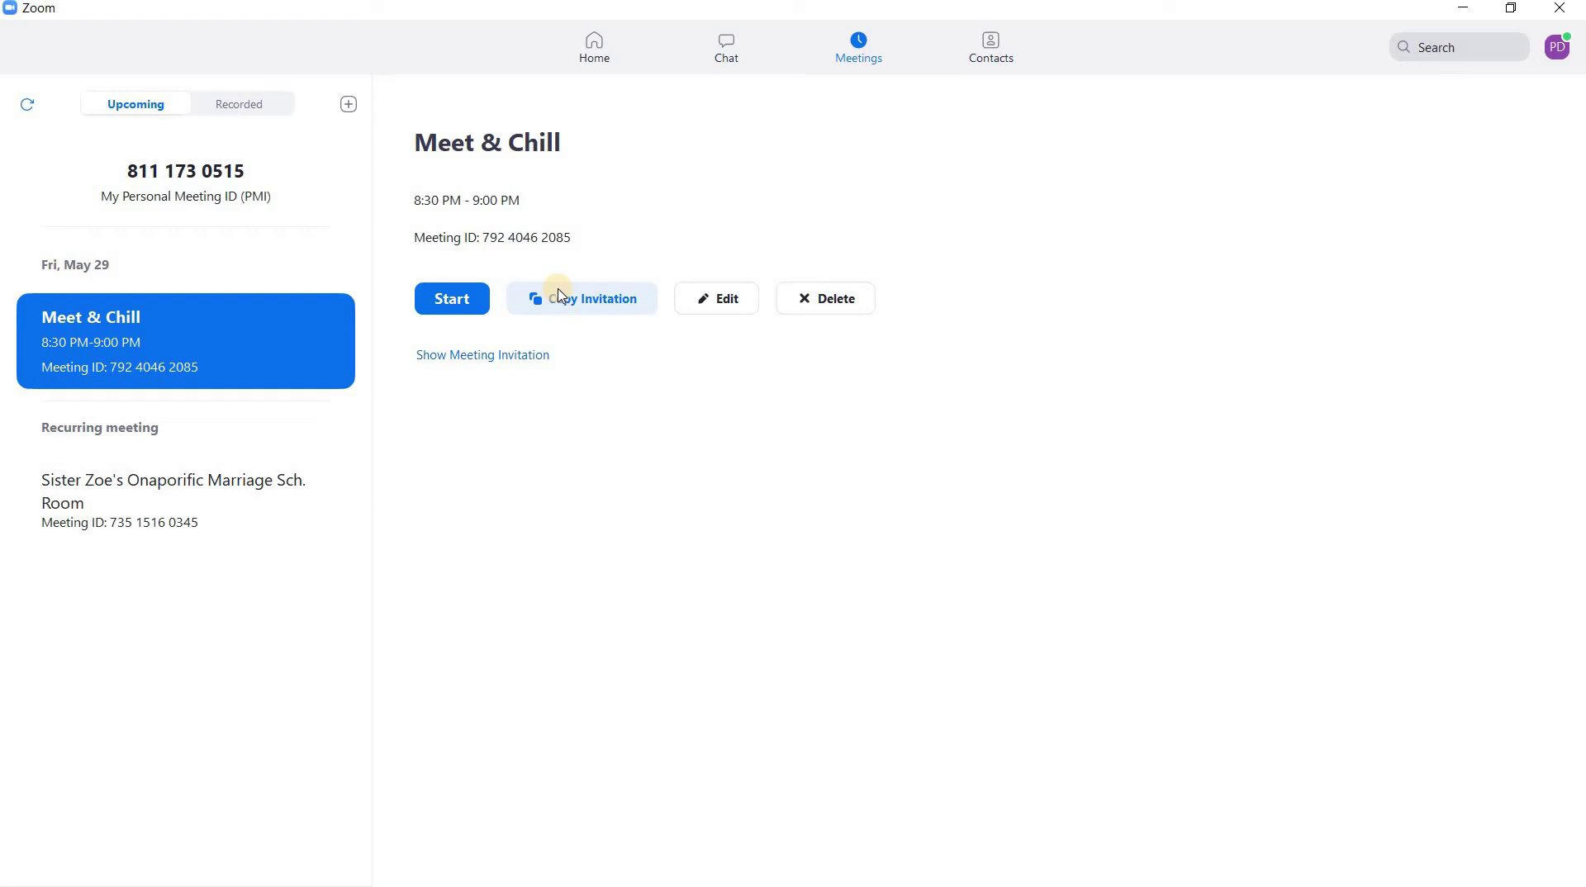
click(592, 304)
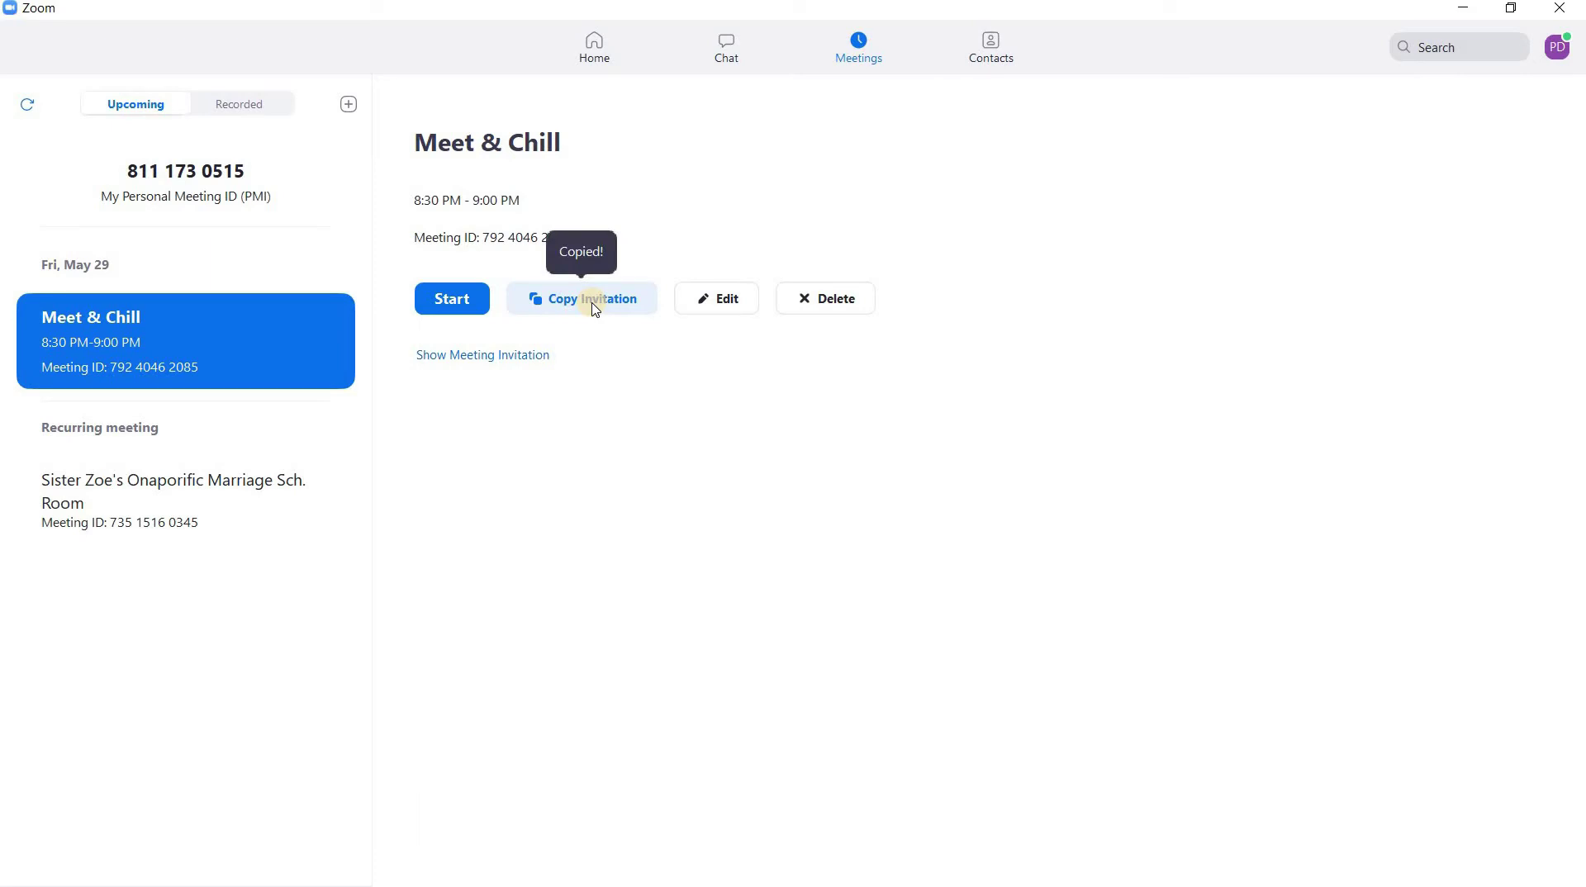
- Switch to WhatsApp Web, find the DAVIDS 2016 group chat and send the copied meeting invitation to it
key(alt+Tab)
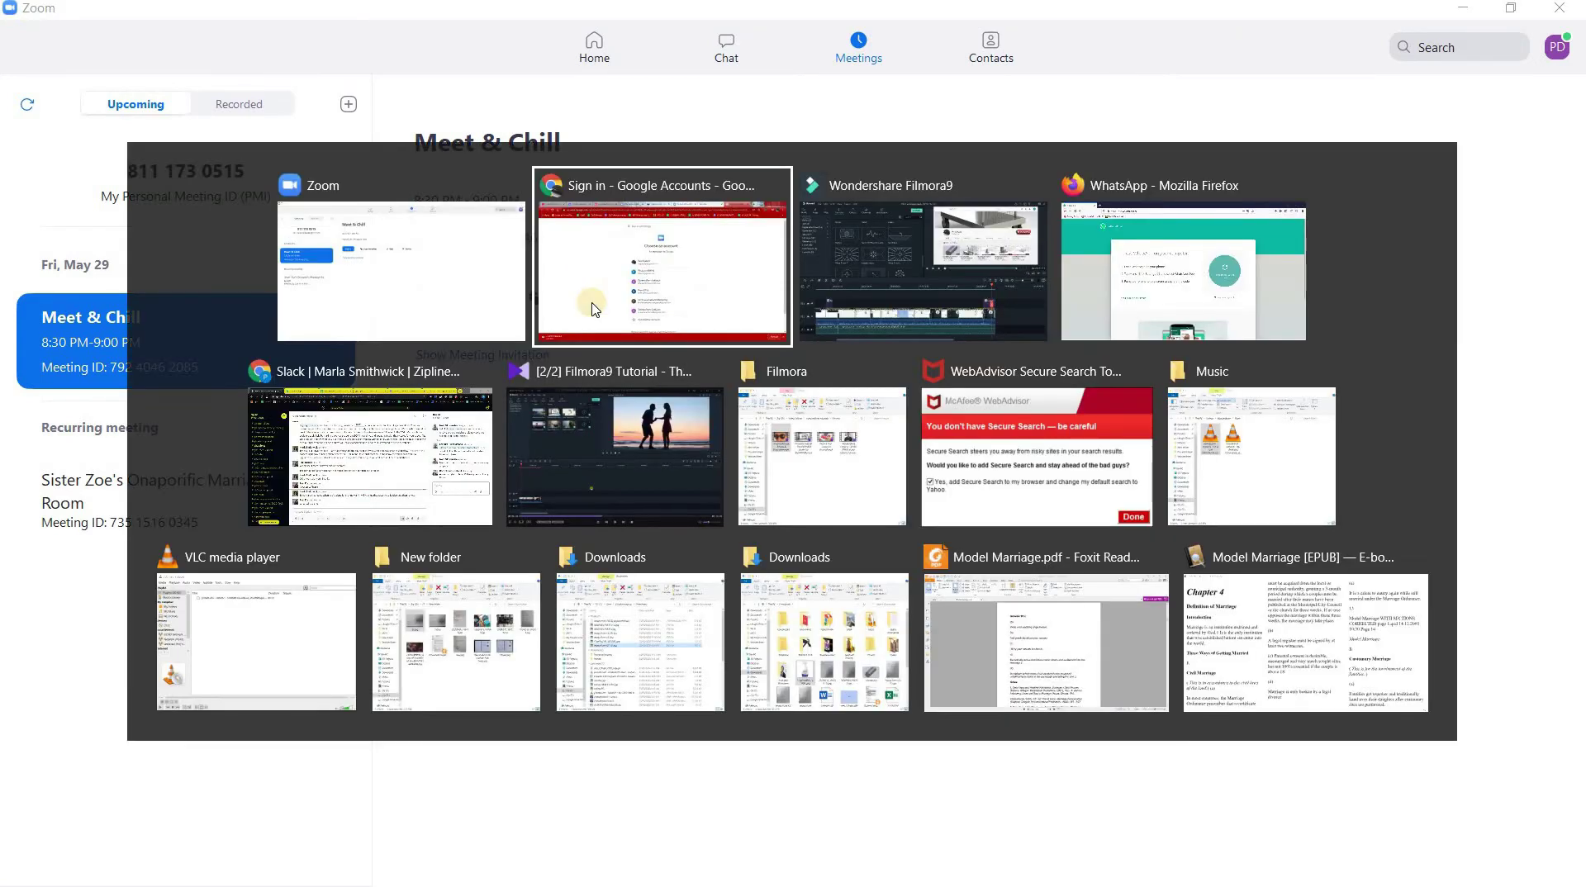
click(396, 429)
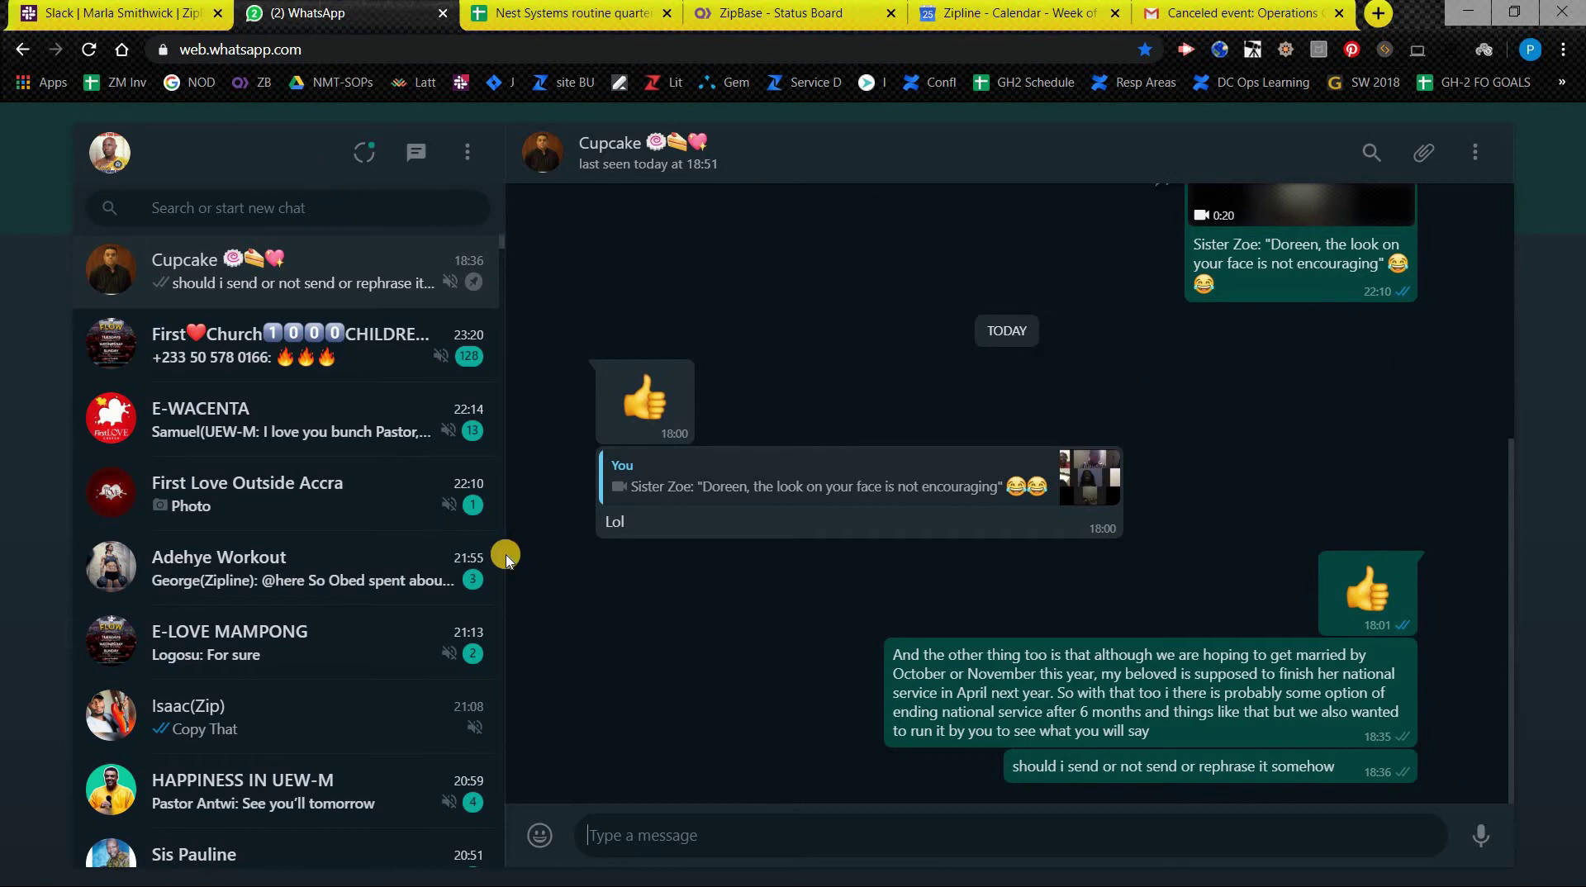
click(229, 209)
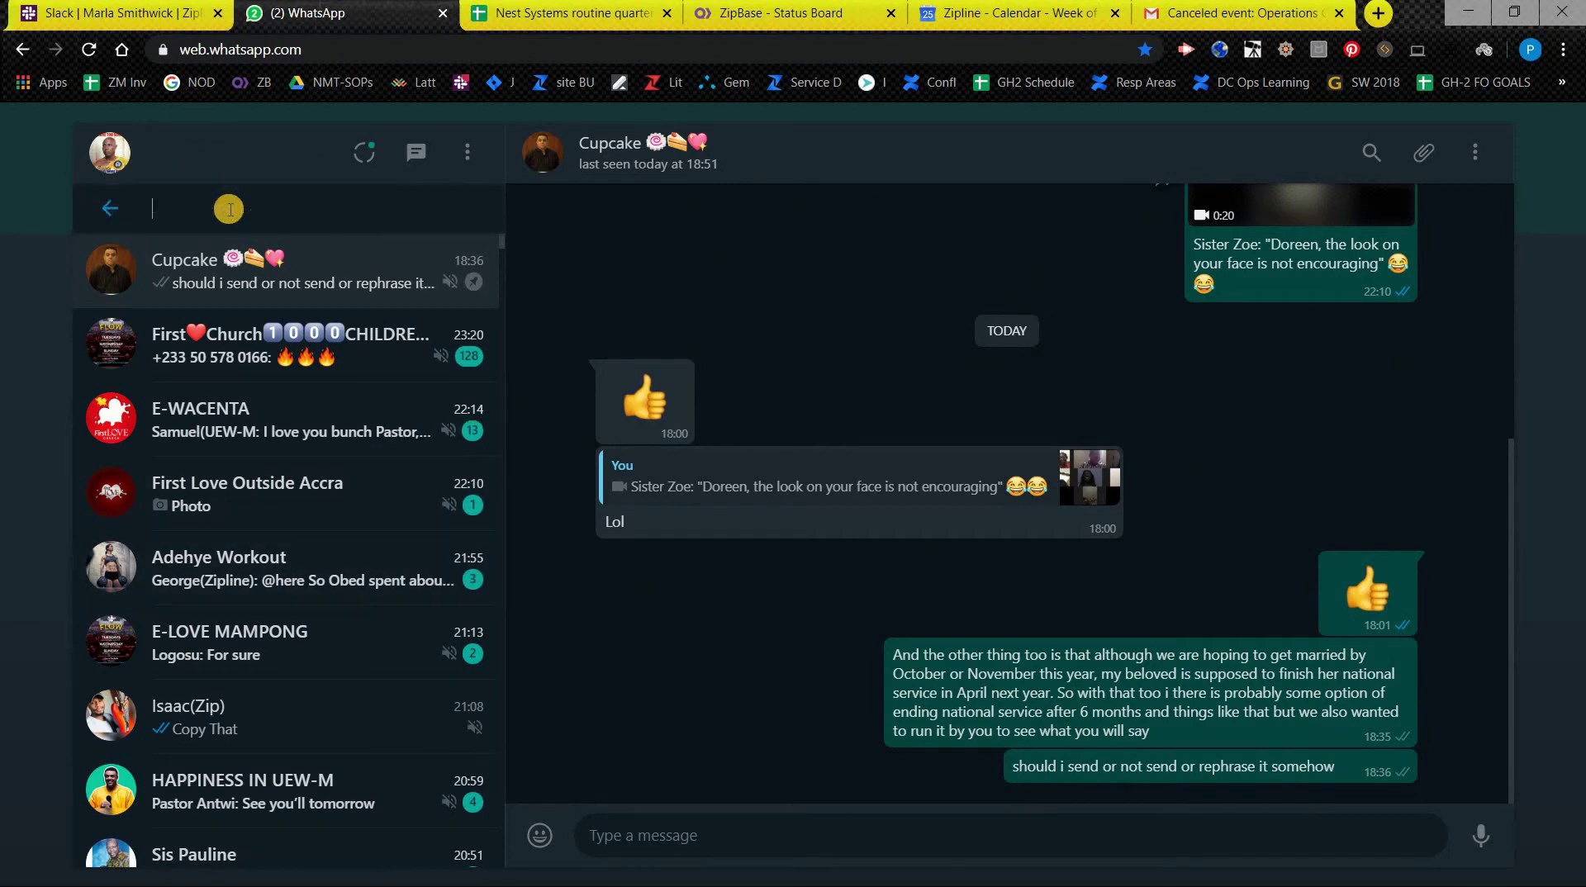
text(dav)
click(229, 341)
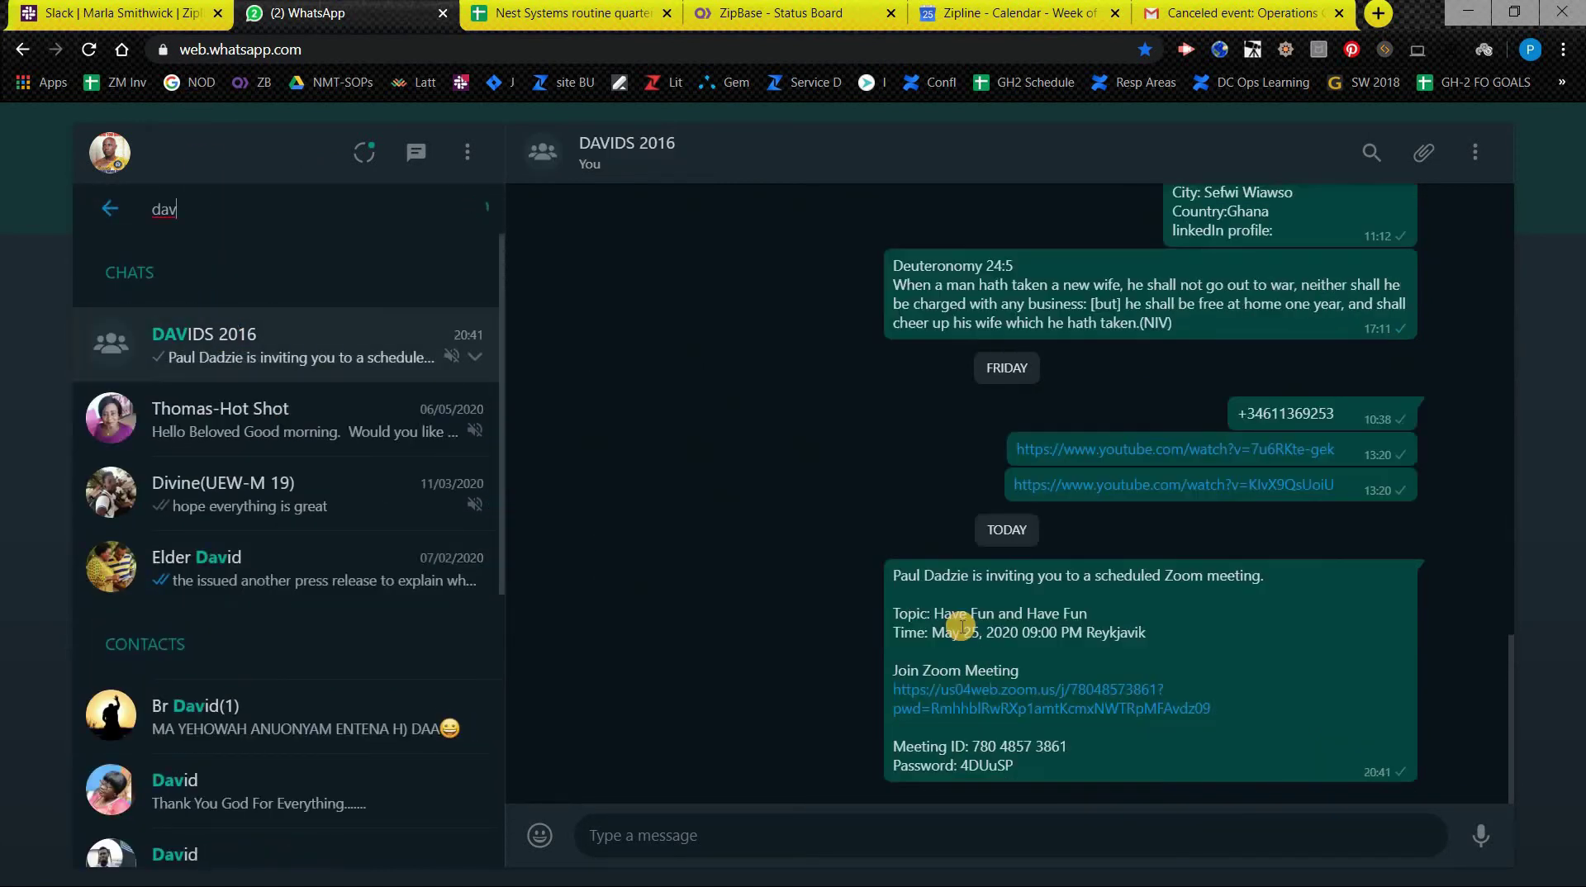
key(ctrl+v)
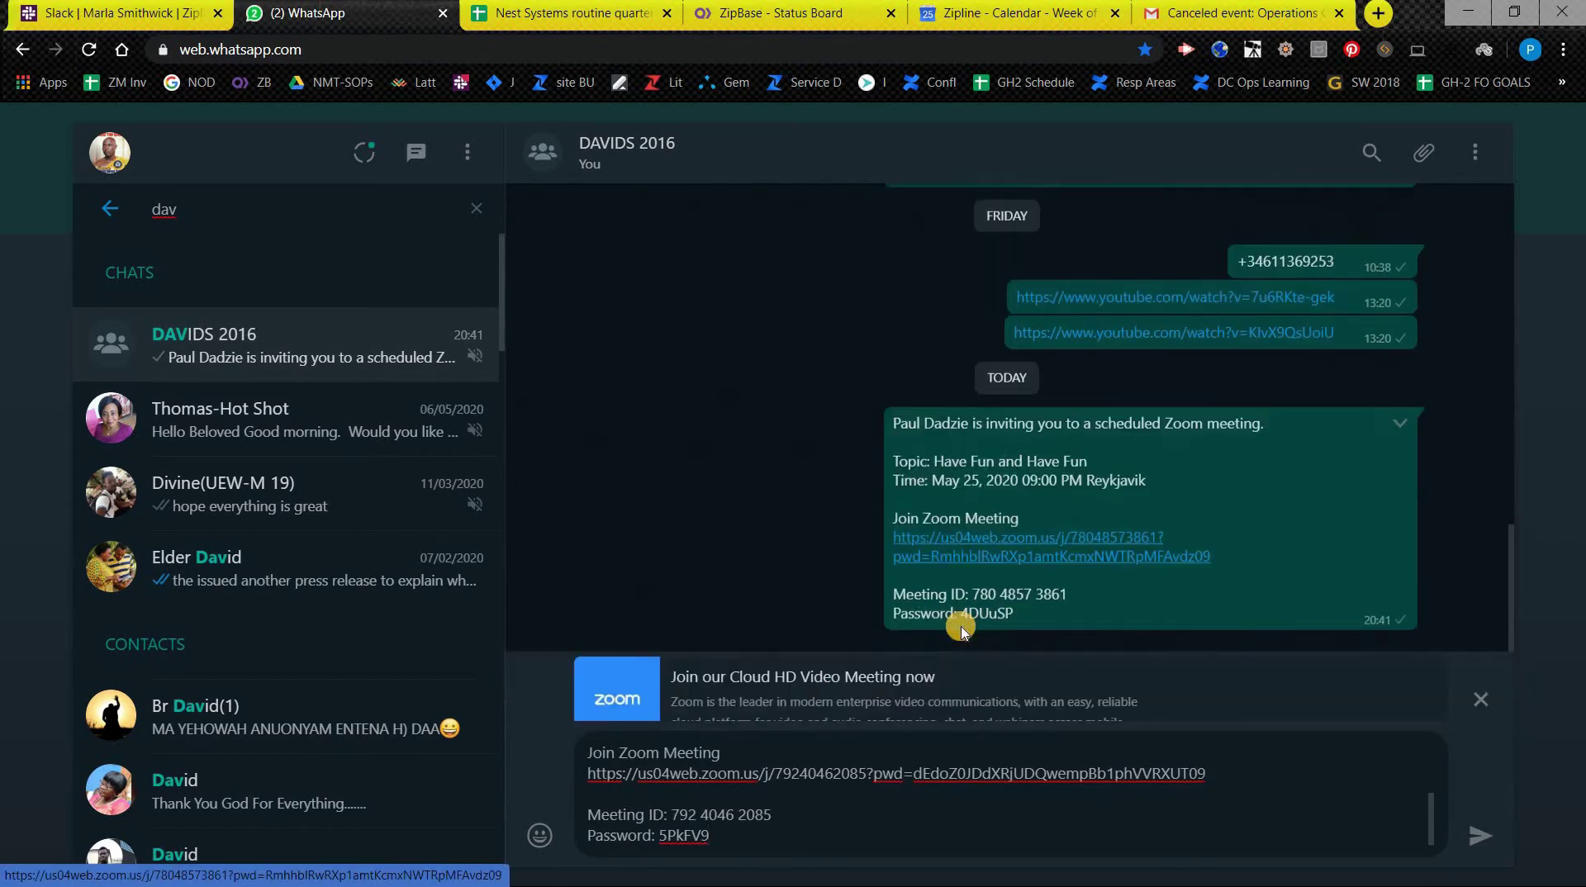
key(Return)
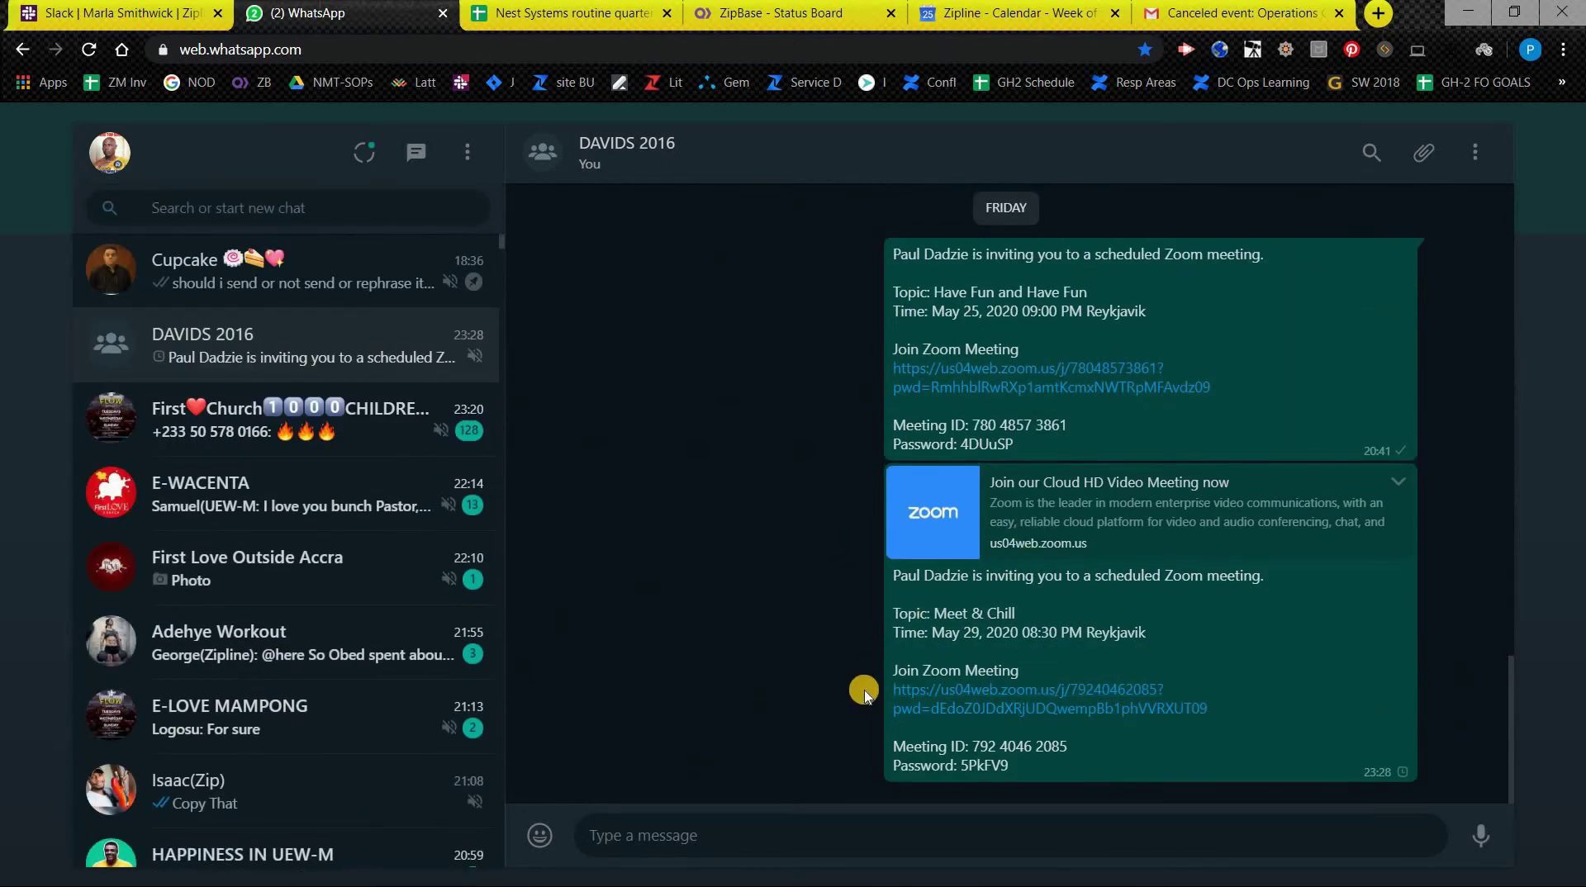
- Open a blank note in Notepad and paste the copied meeting invitation into it
key(alt+Tab)
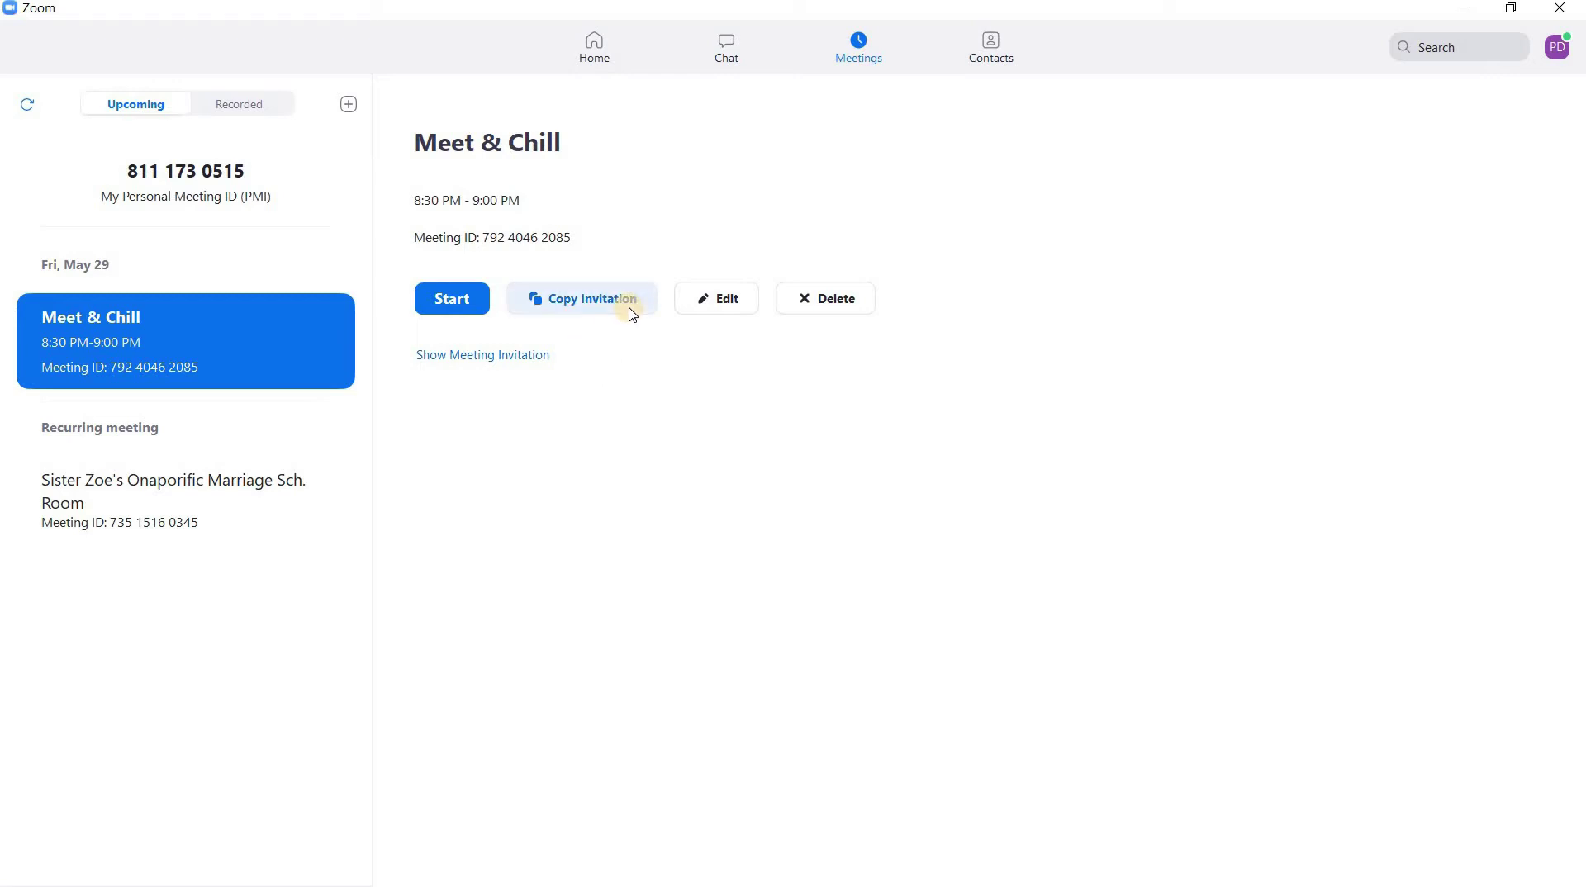
key(super)
text(note)
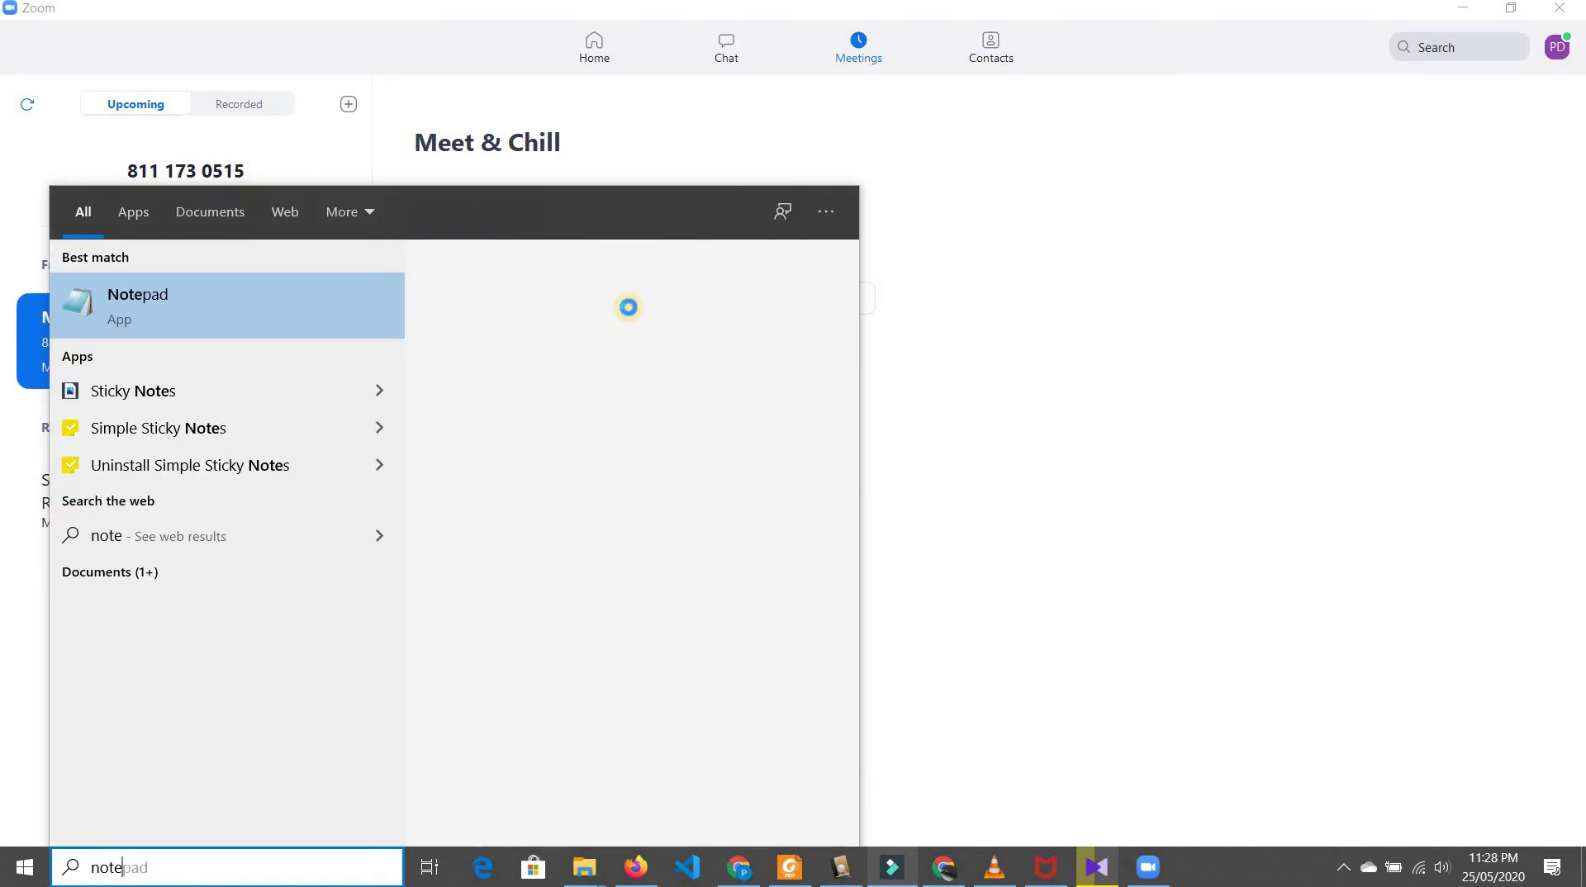
key(Escape)
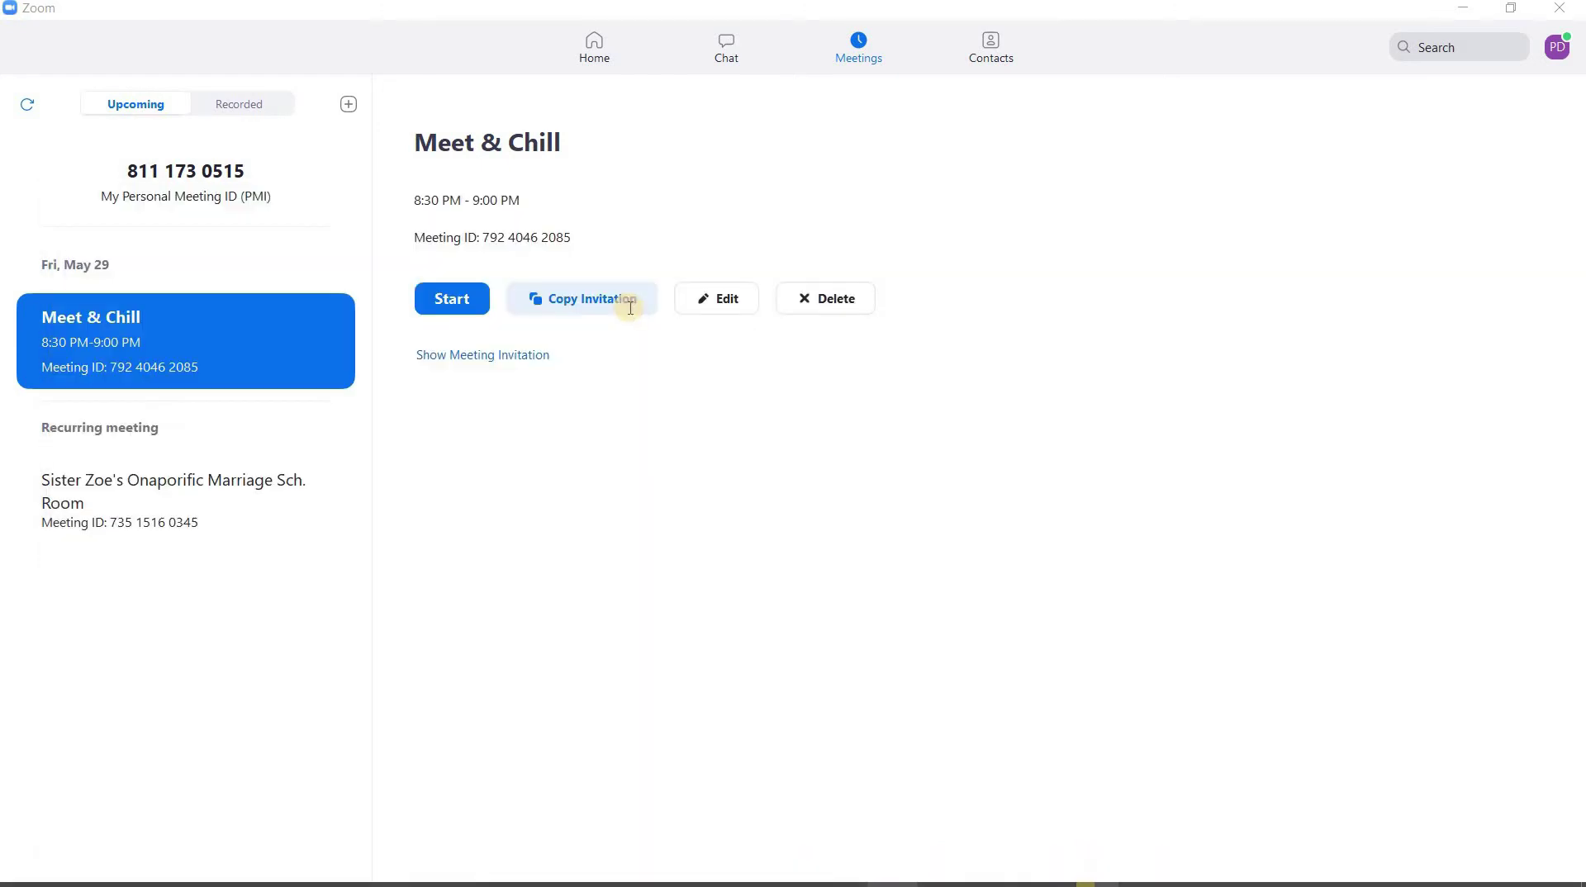
key(ctrl+v)
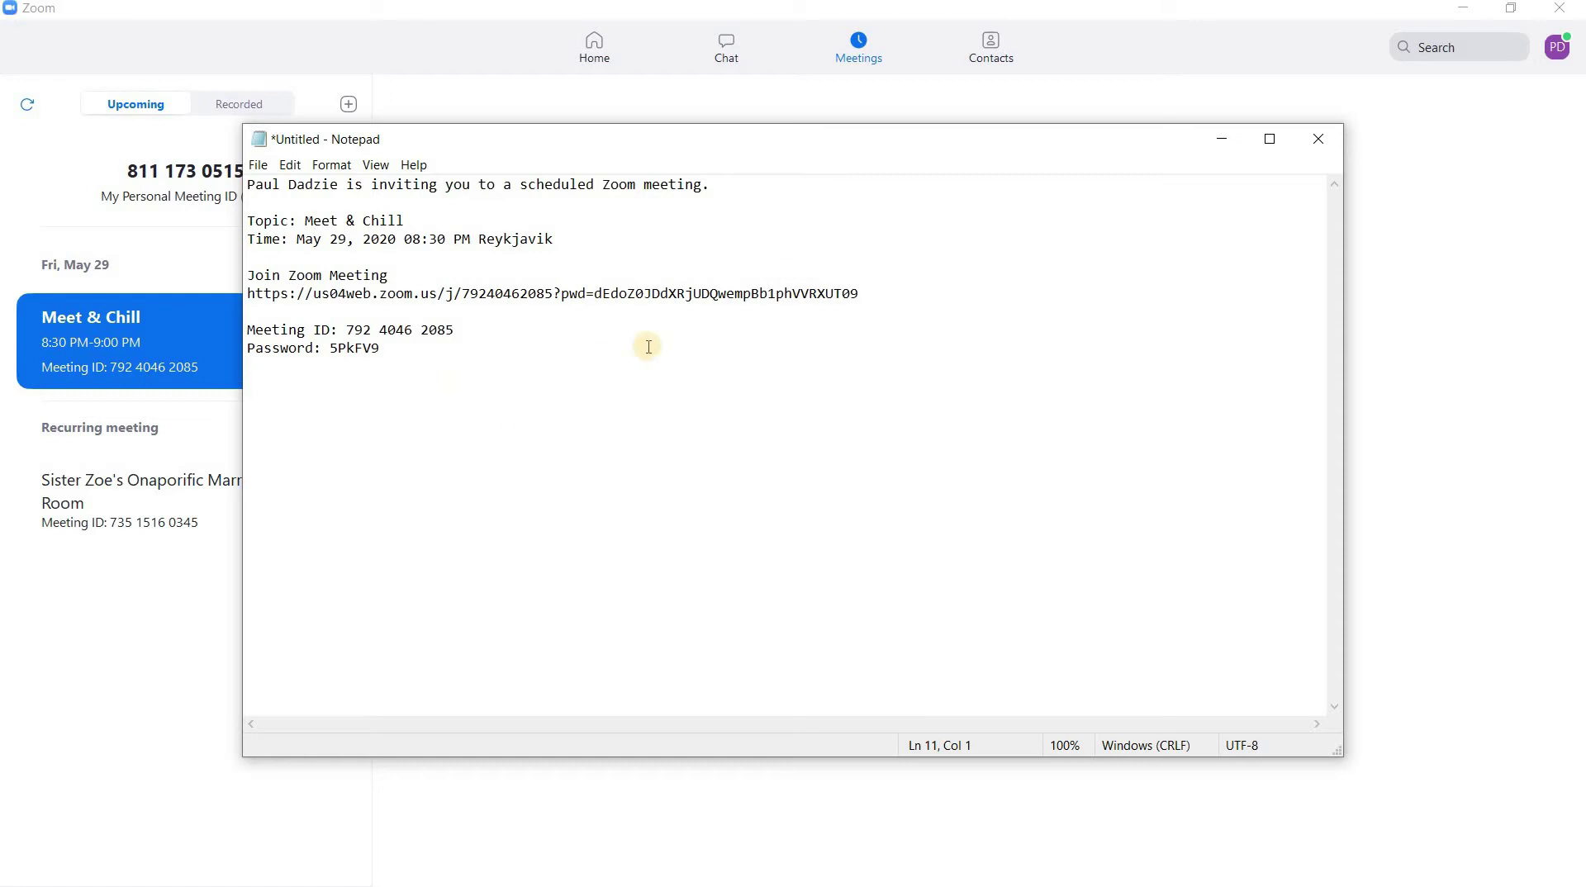
- Replace the note's text by pasting the invitation again, and close Notepad without saving
key(ctrl+a)
key(Delete)
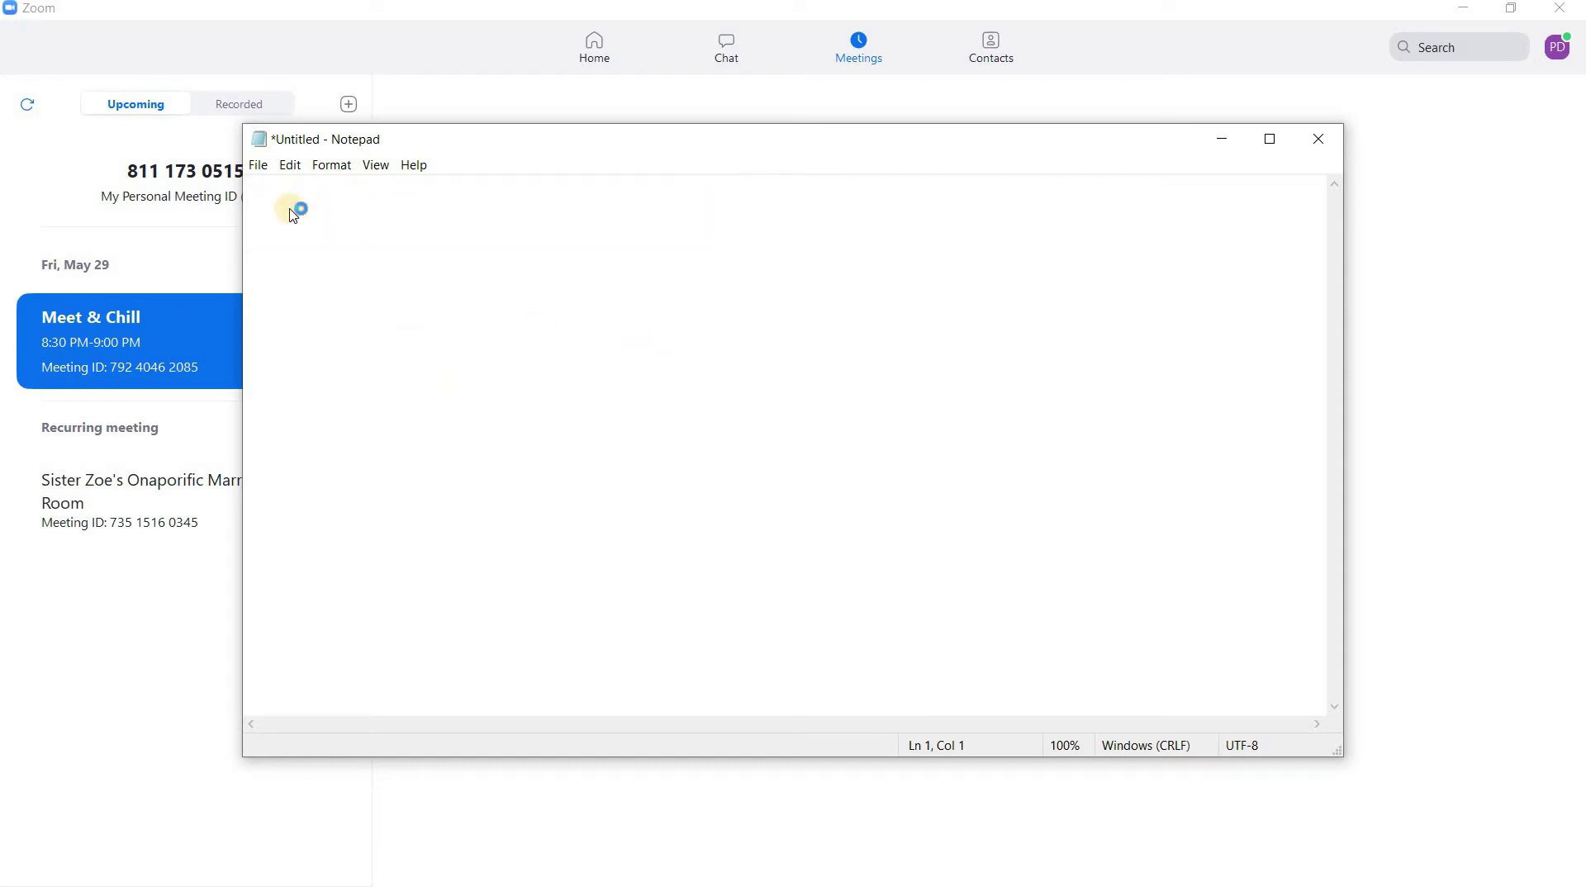
right_click(304, 223)
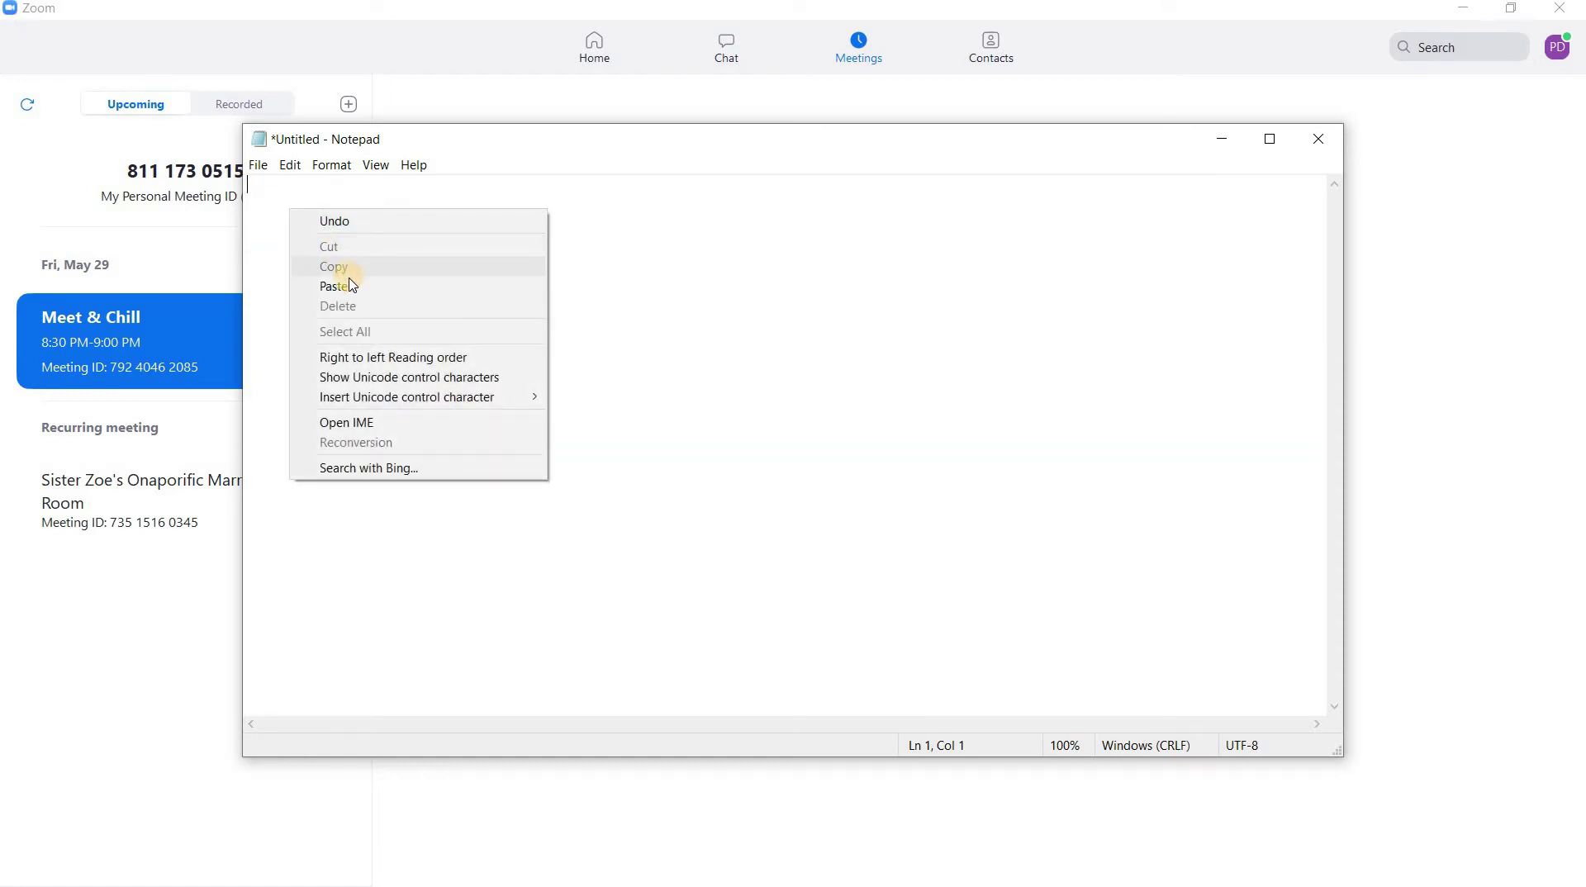
click(354, 287)
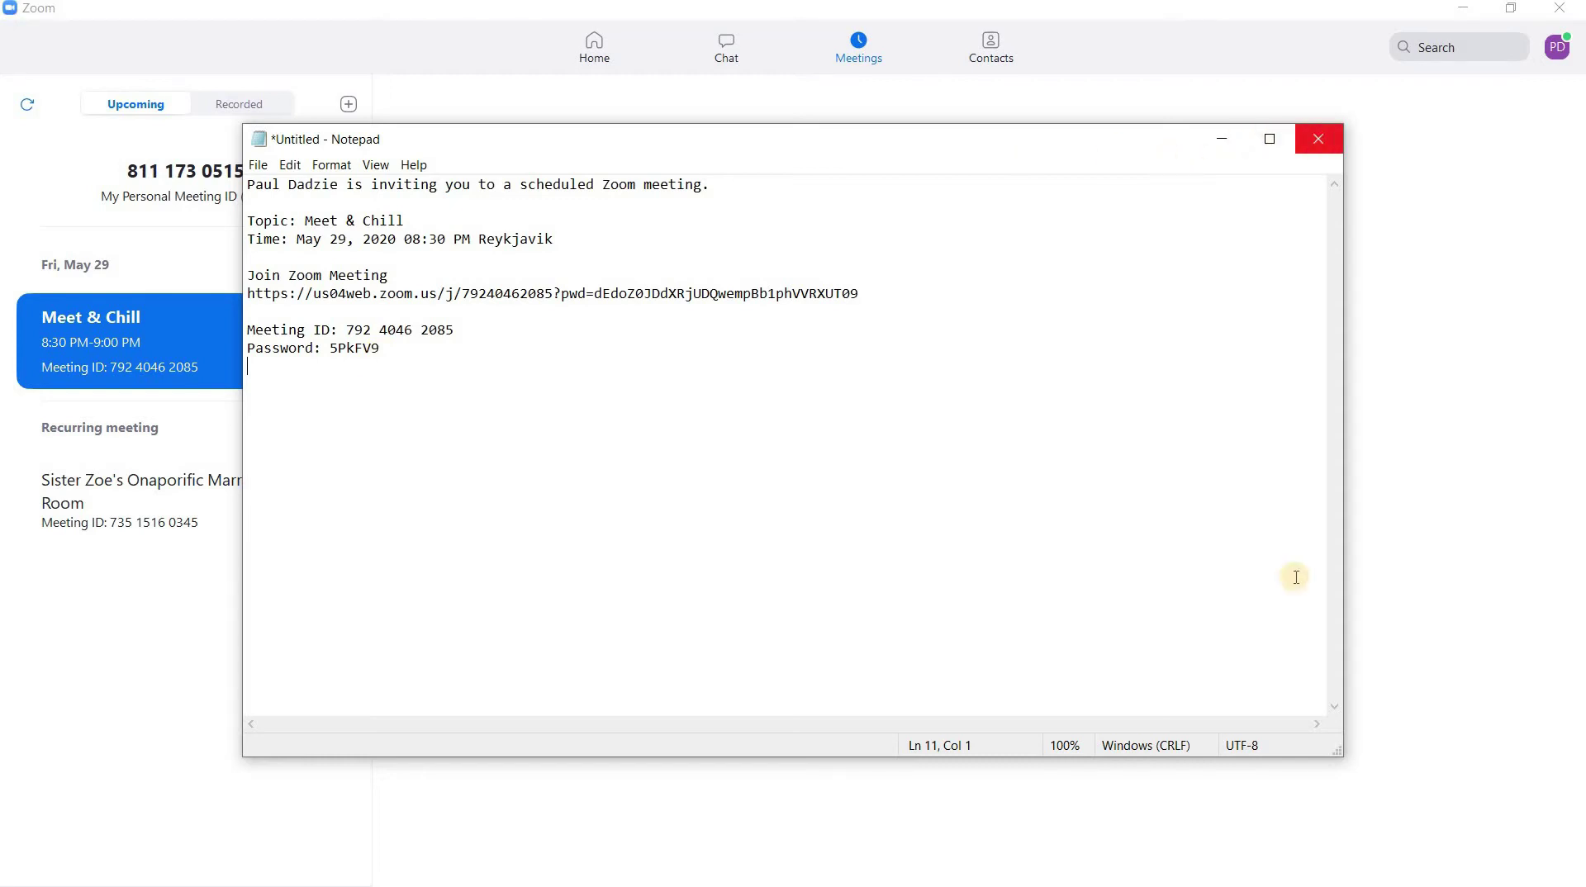
click(1317, 142)
click(848, 464)
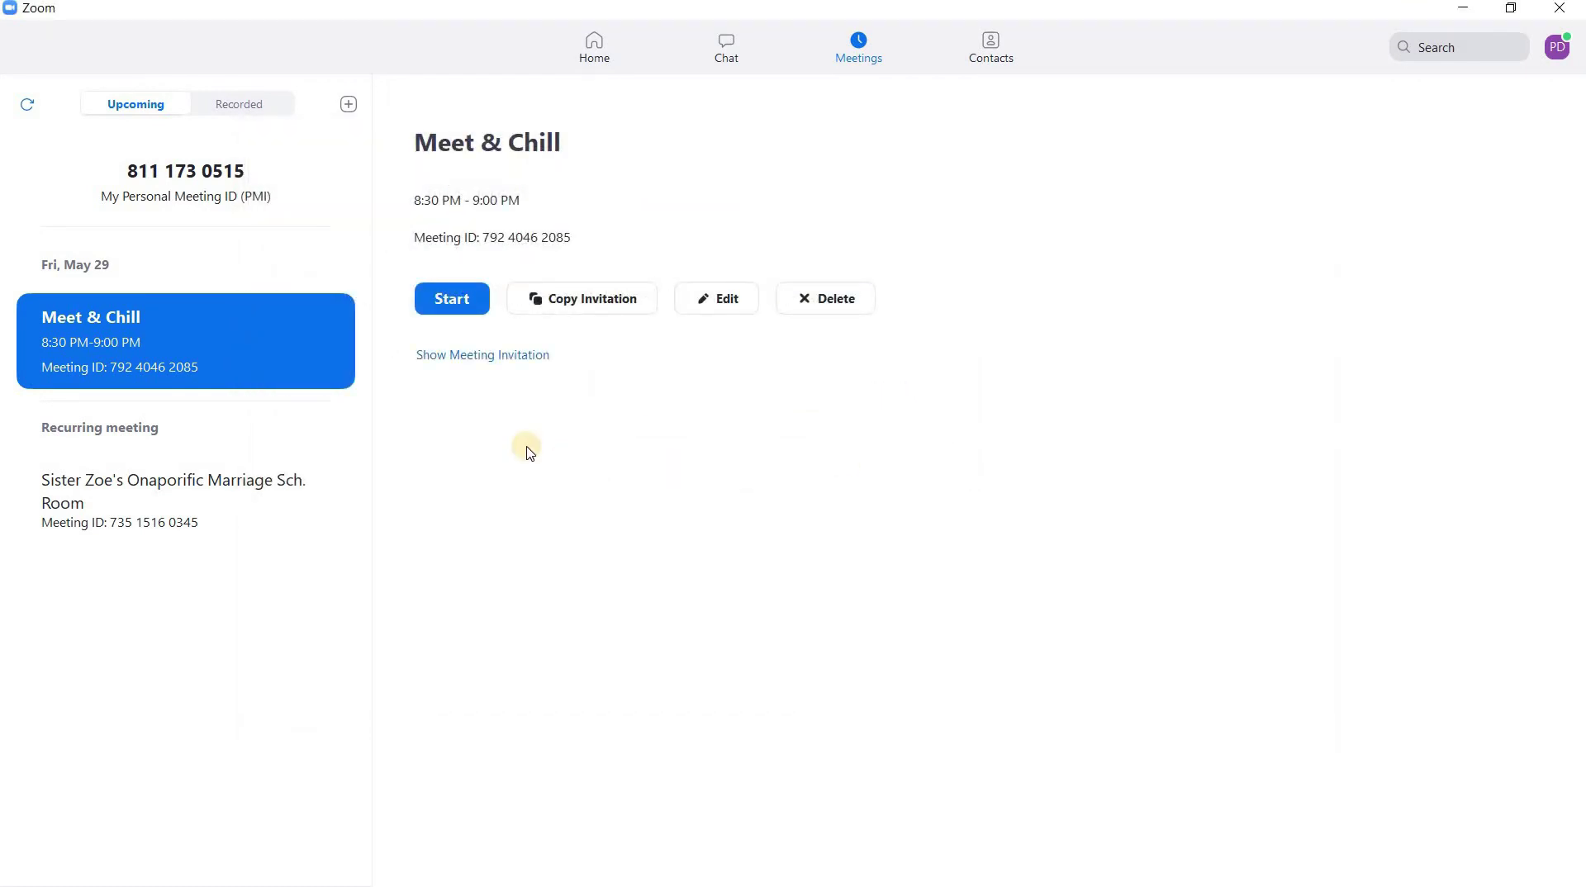
- Start the scheduled Meet & Chill meeting
click(436, 299)
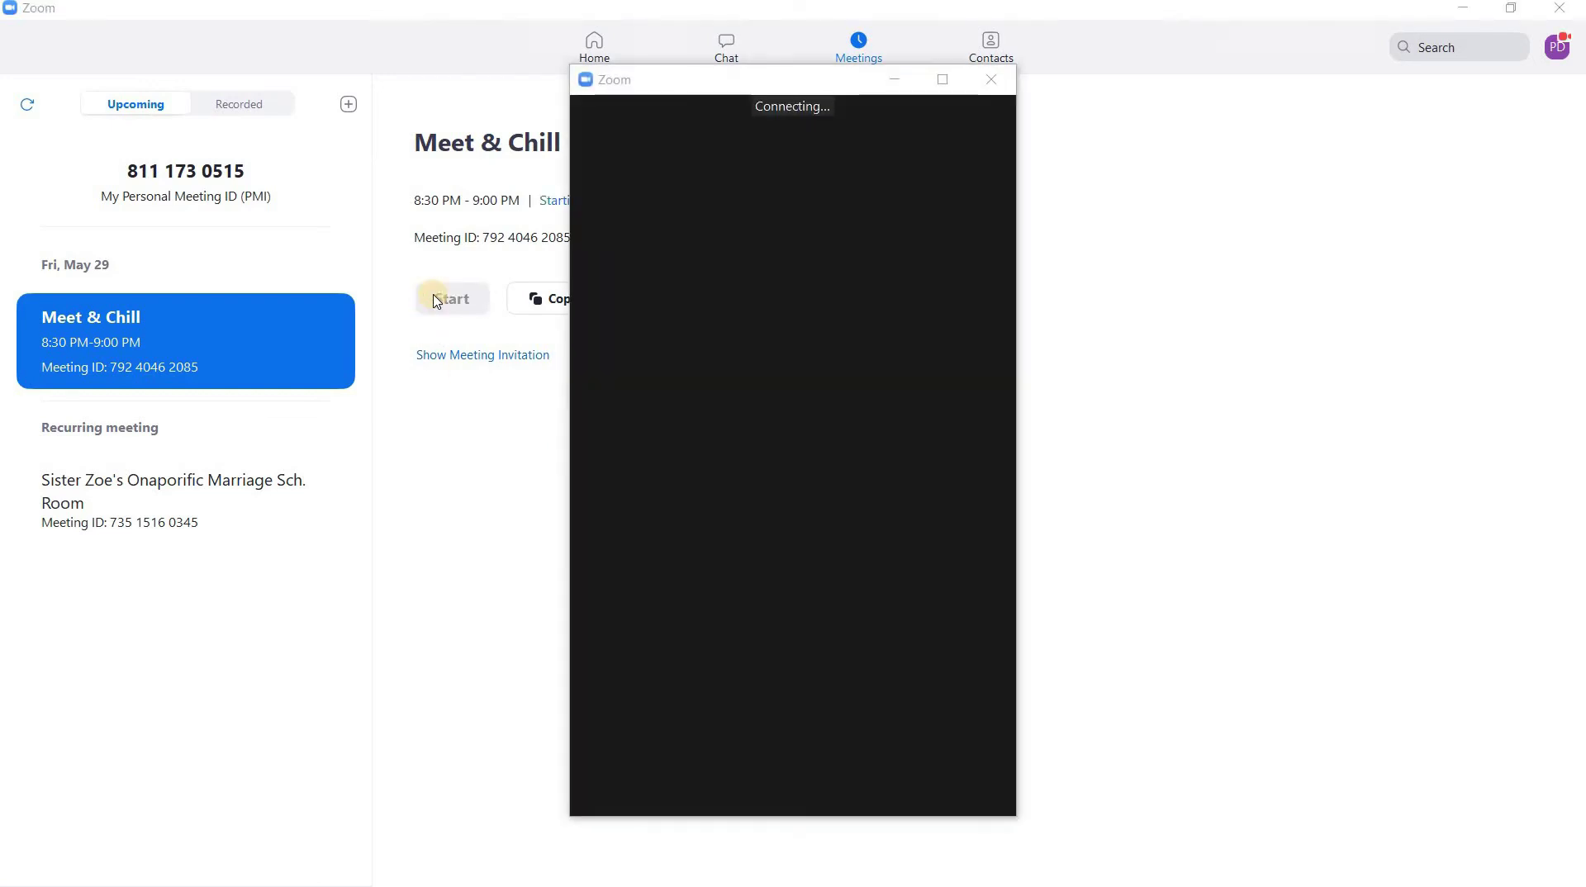
- Join the meeting with computer audio in a maximized window, and toggle the microphone off, on and off again
click(943, 82)
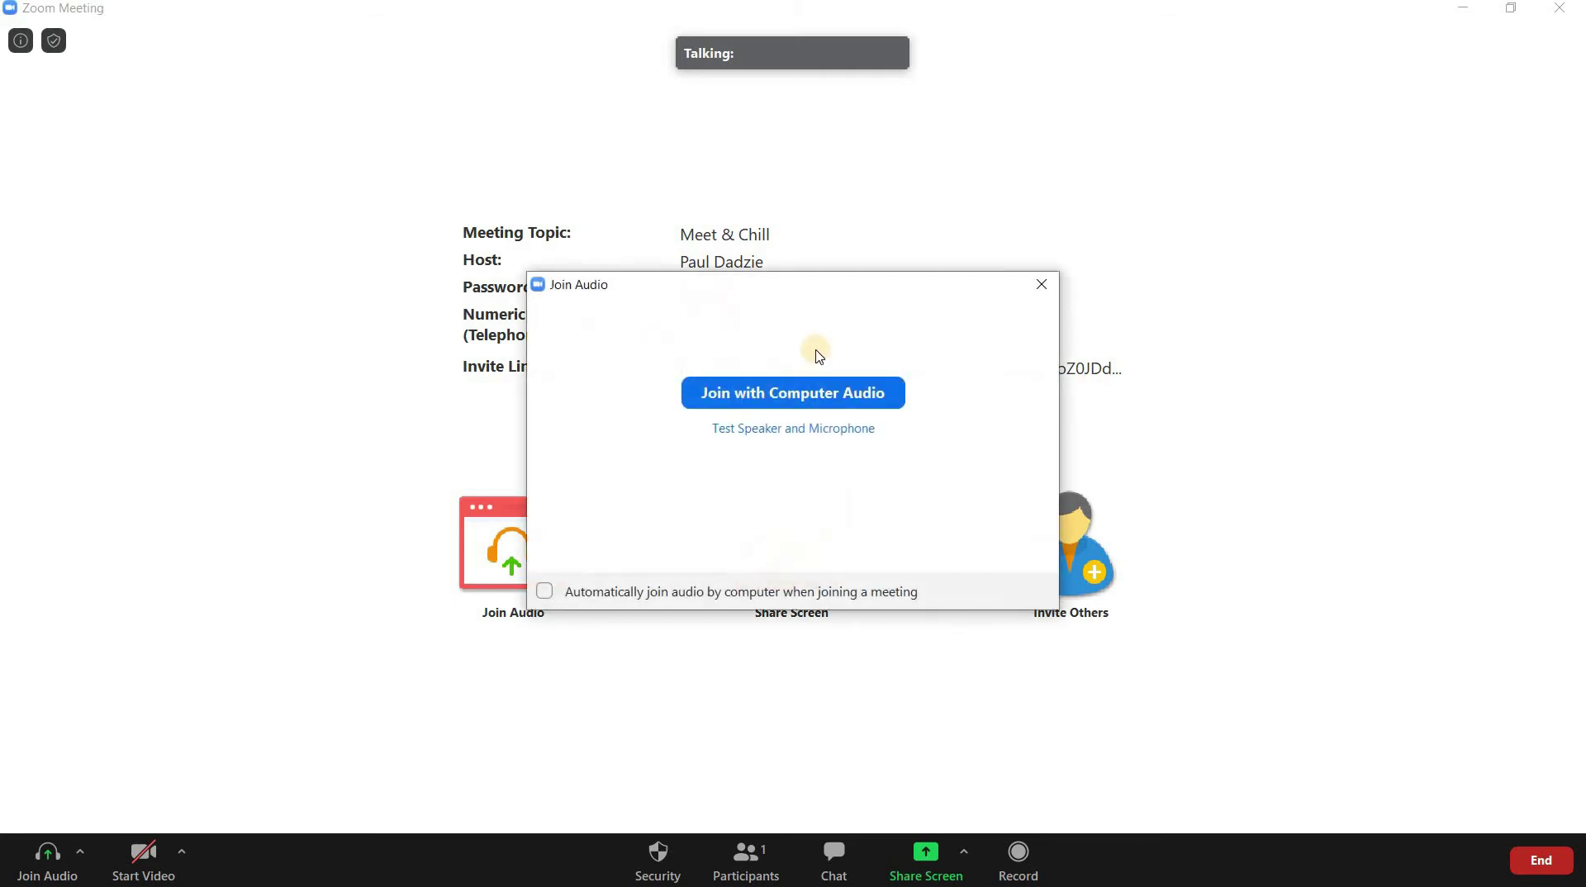
click(802, 394)
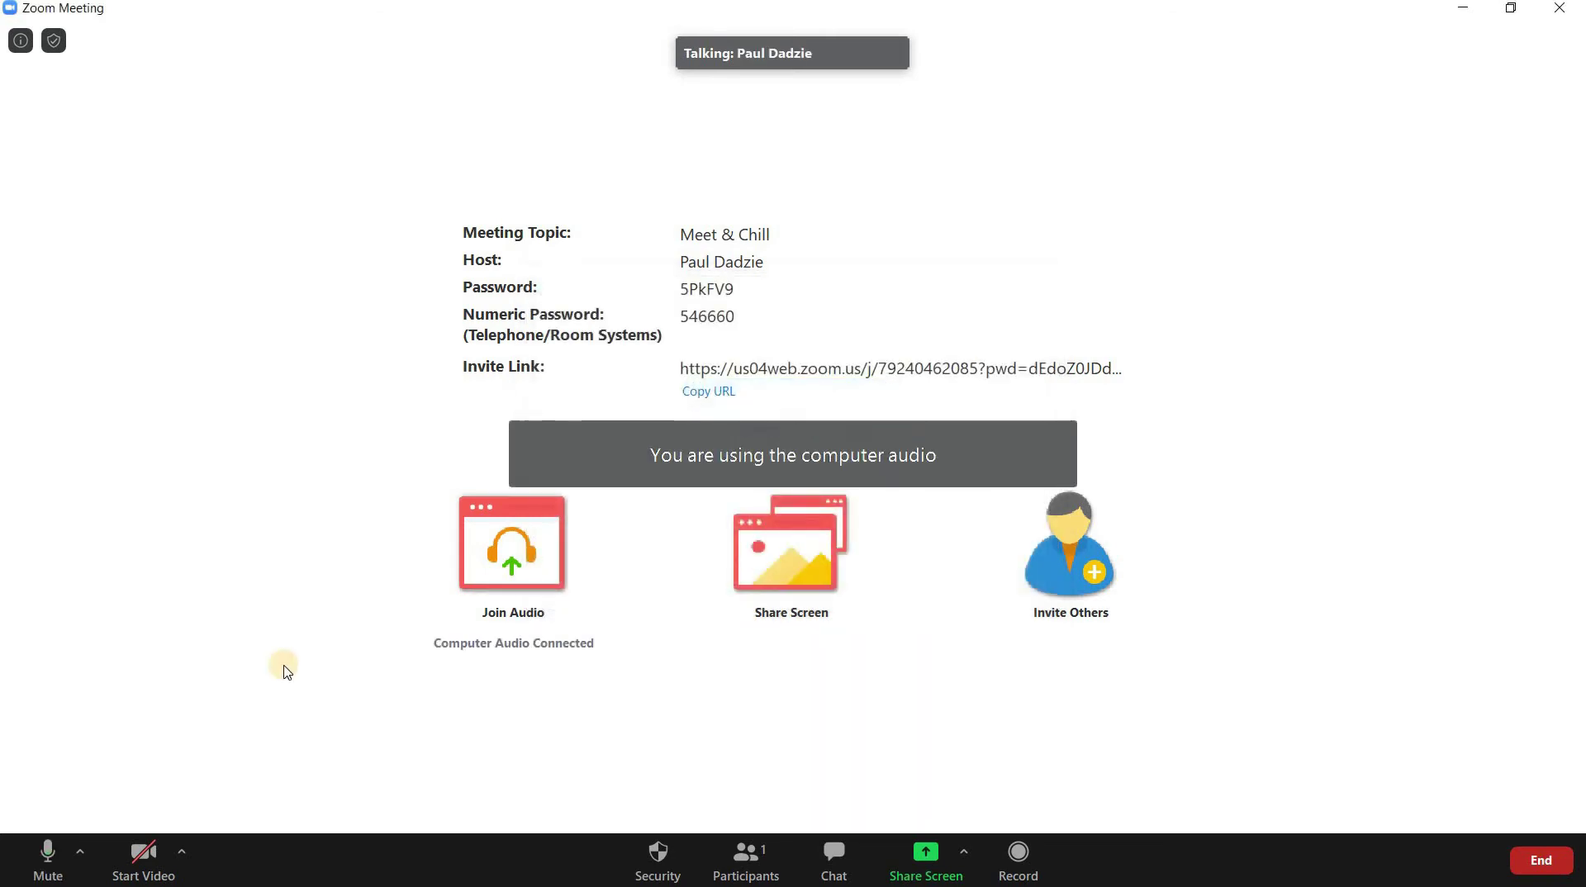
click(37, 852)
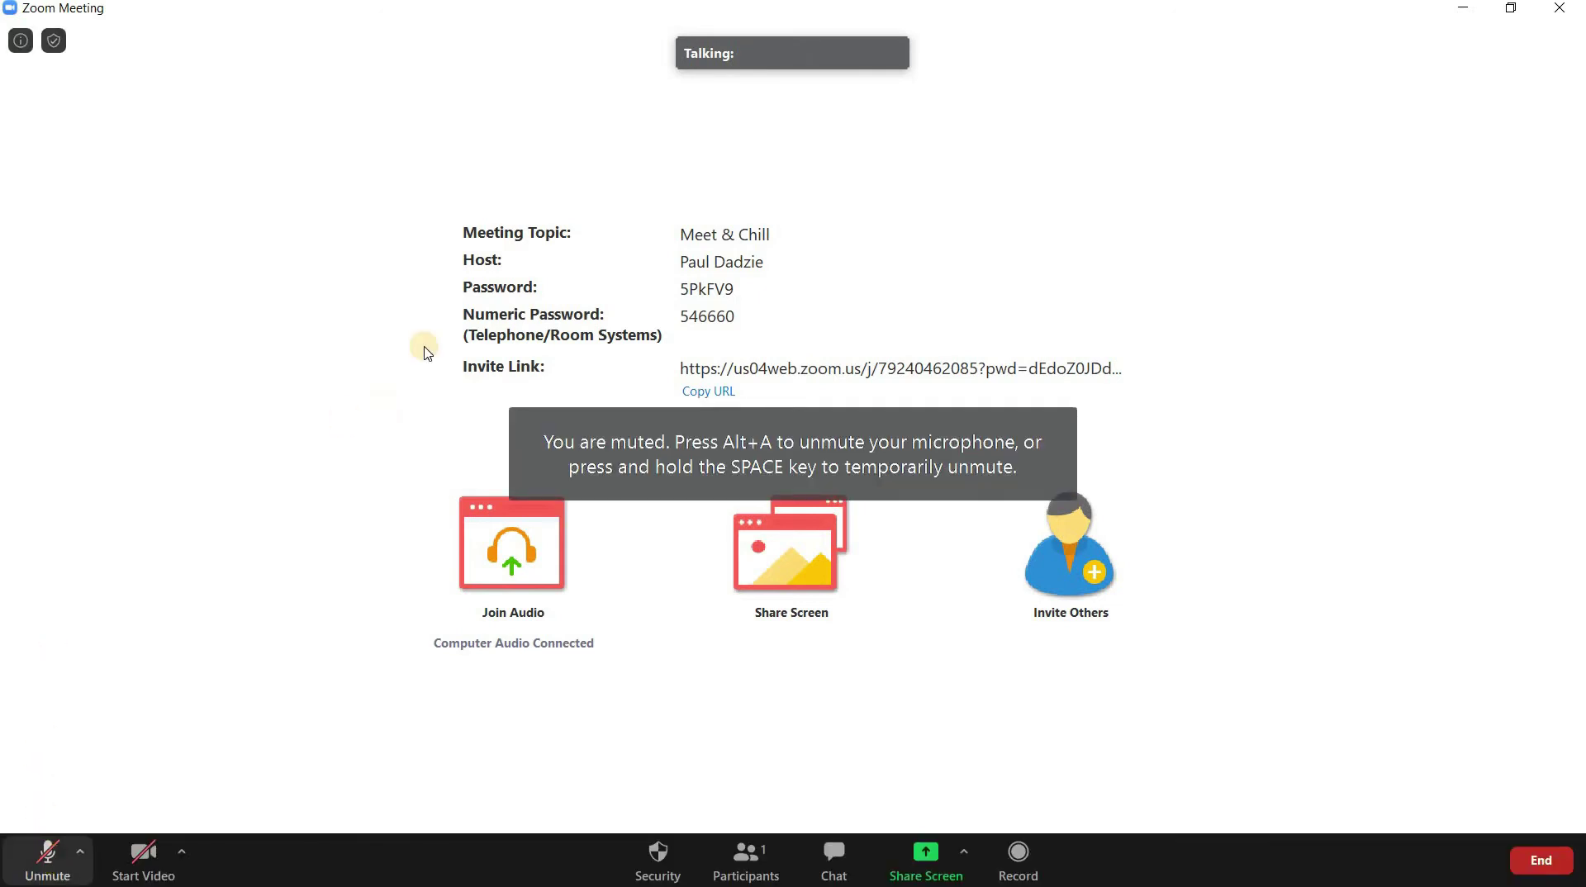
click(47, 859)
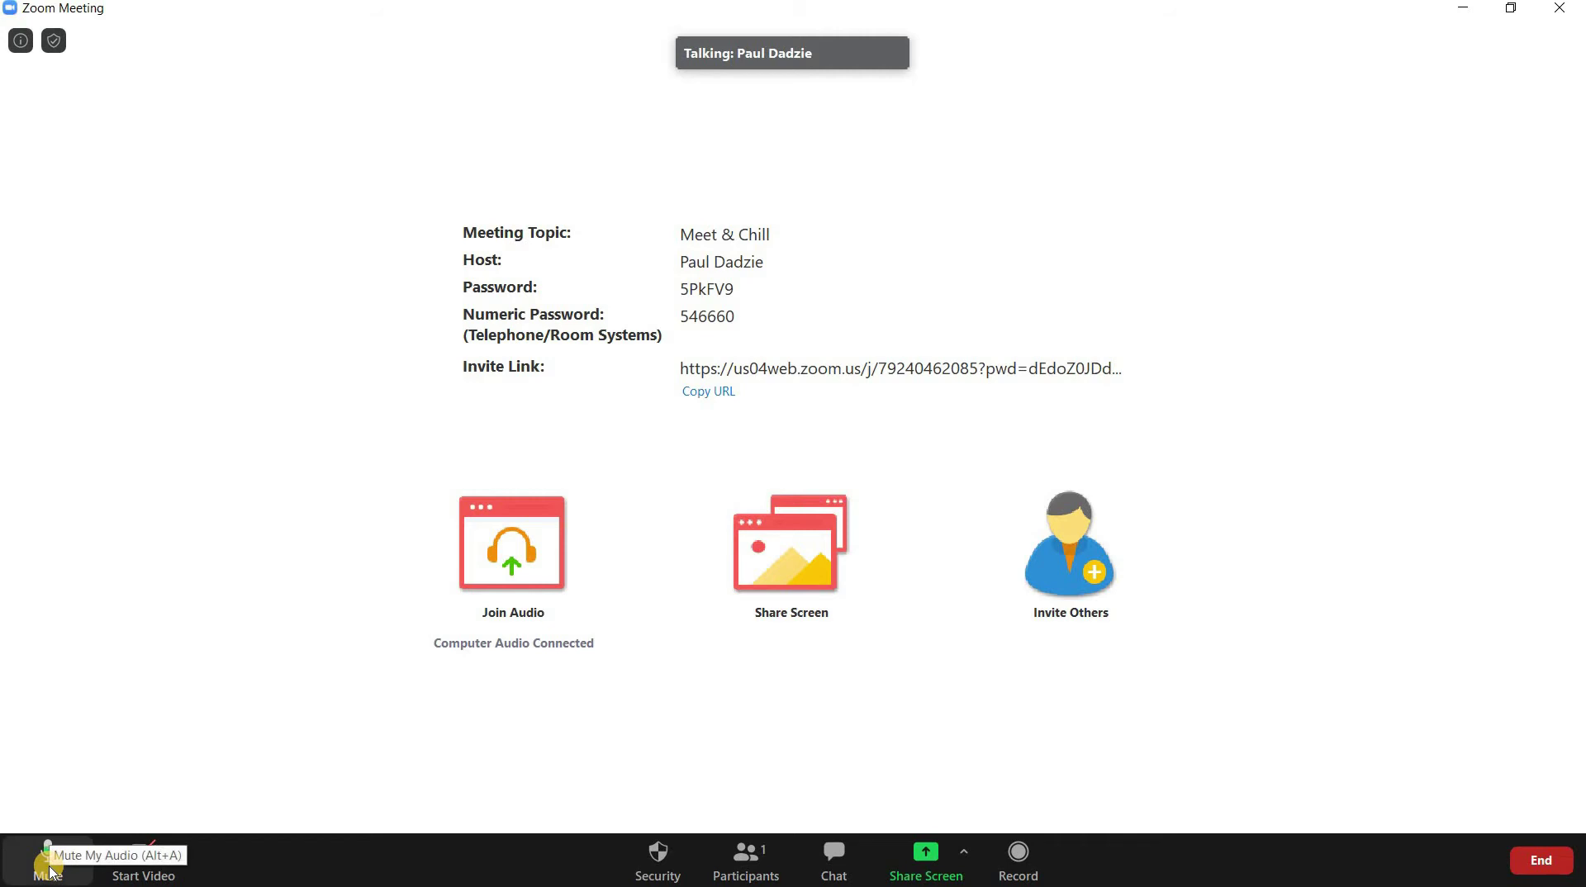
click(50, 863)
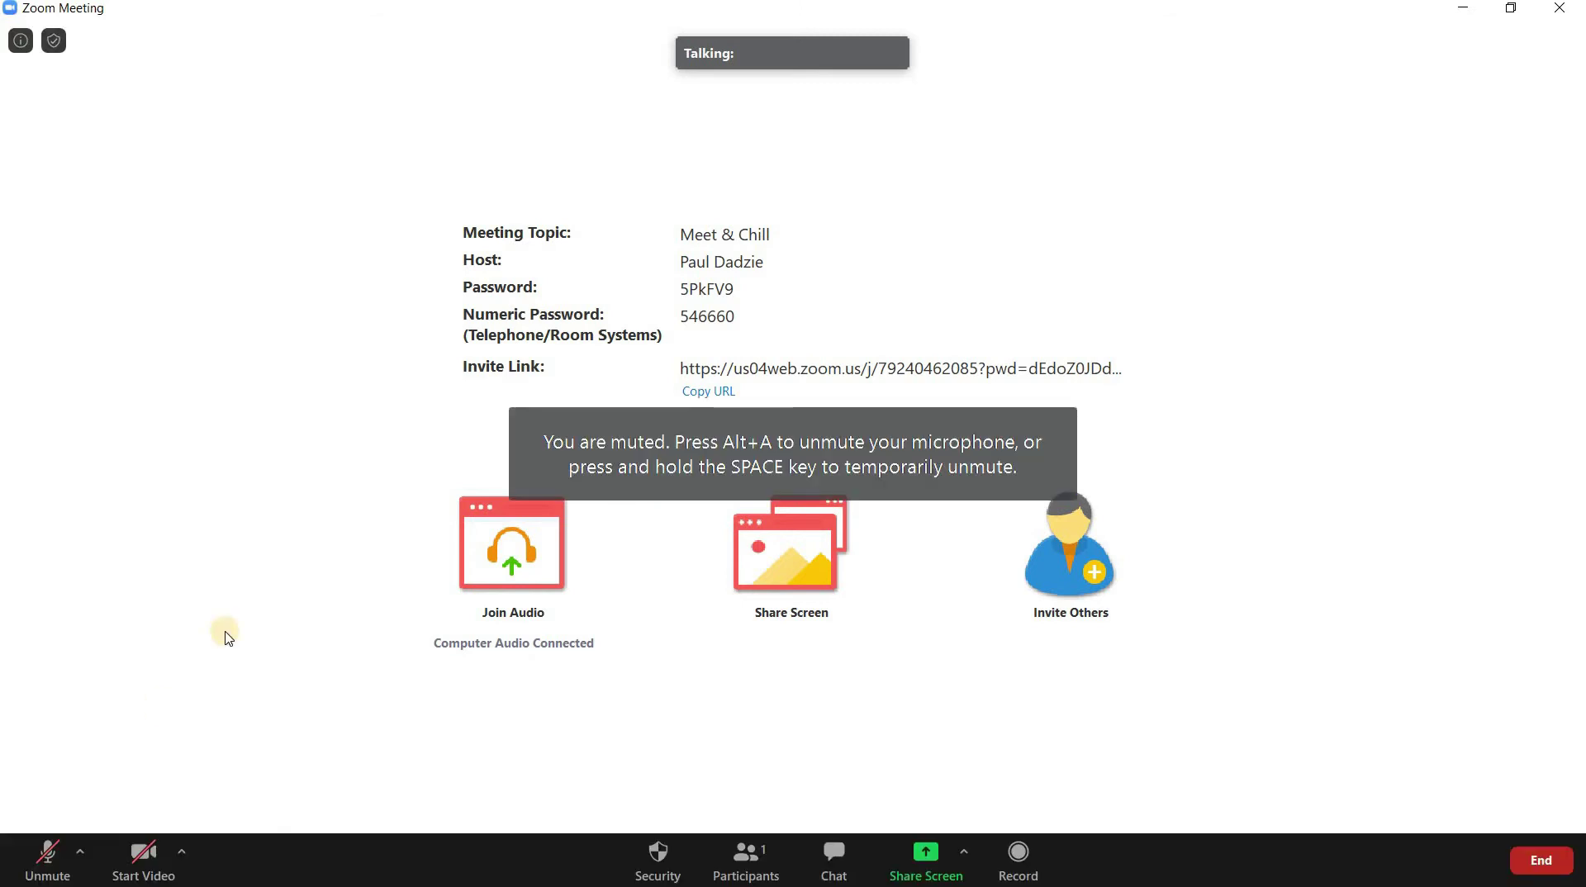
- Start and stop the camera video, and view the camera selection and virtual background options
click(142, 858)
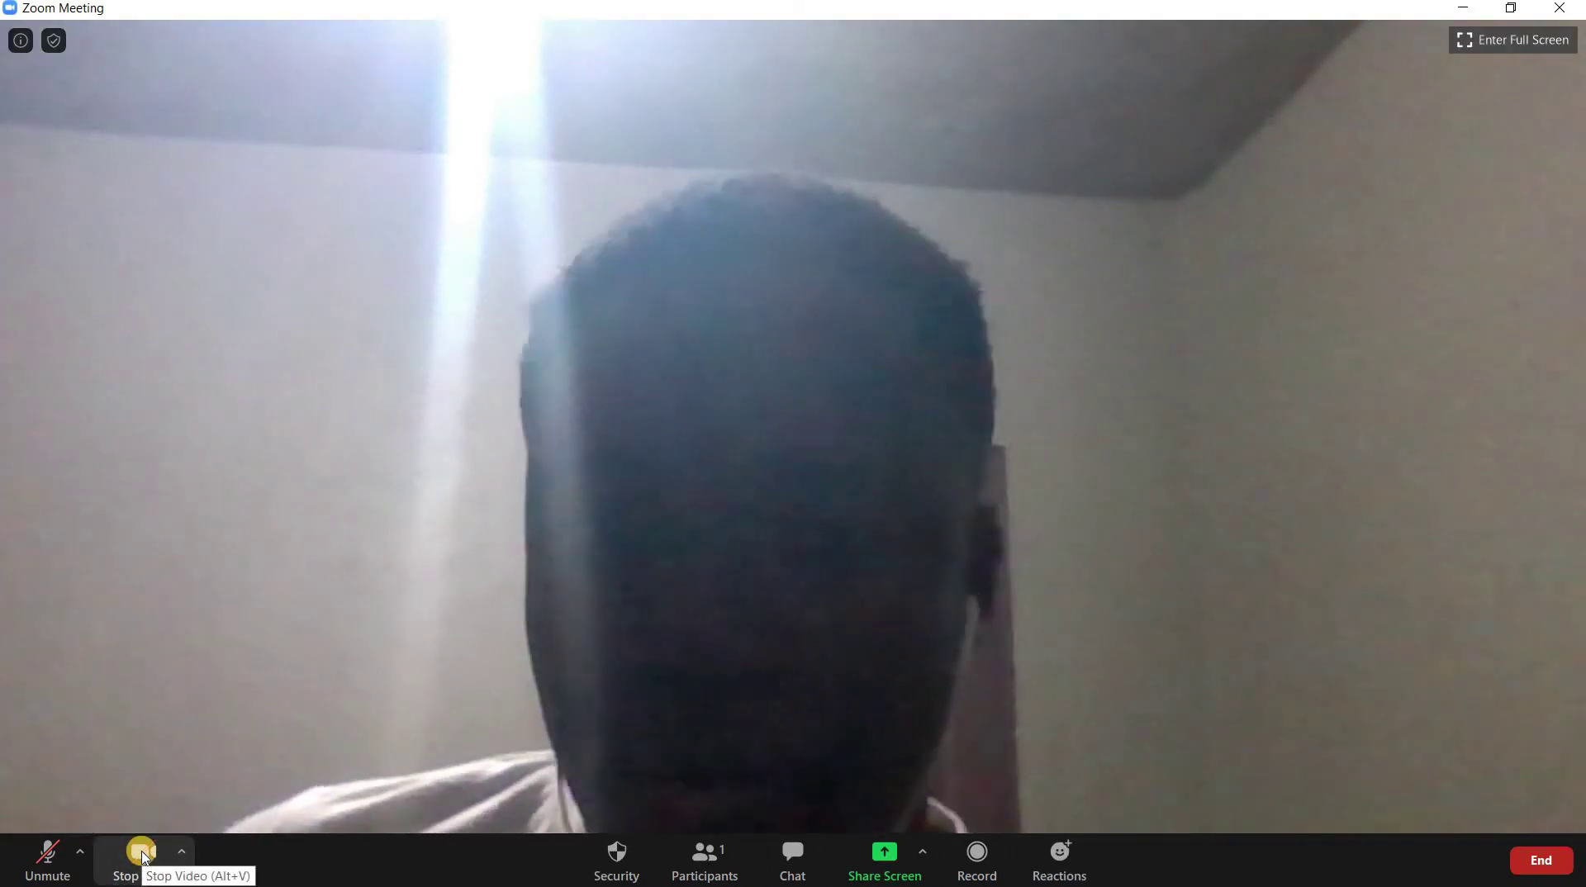
click(130, 879)
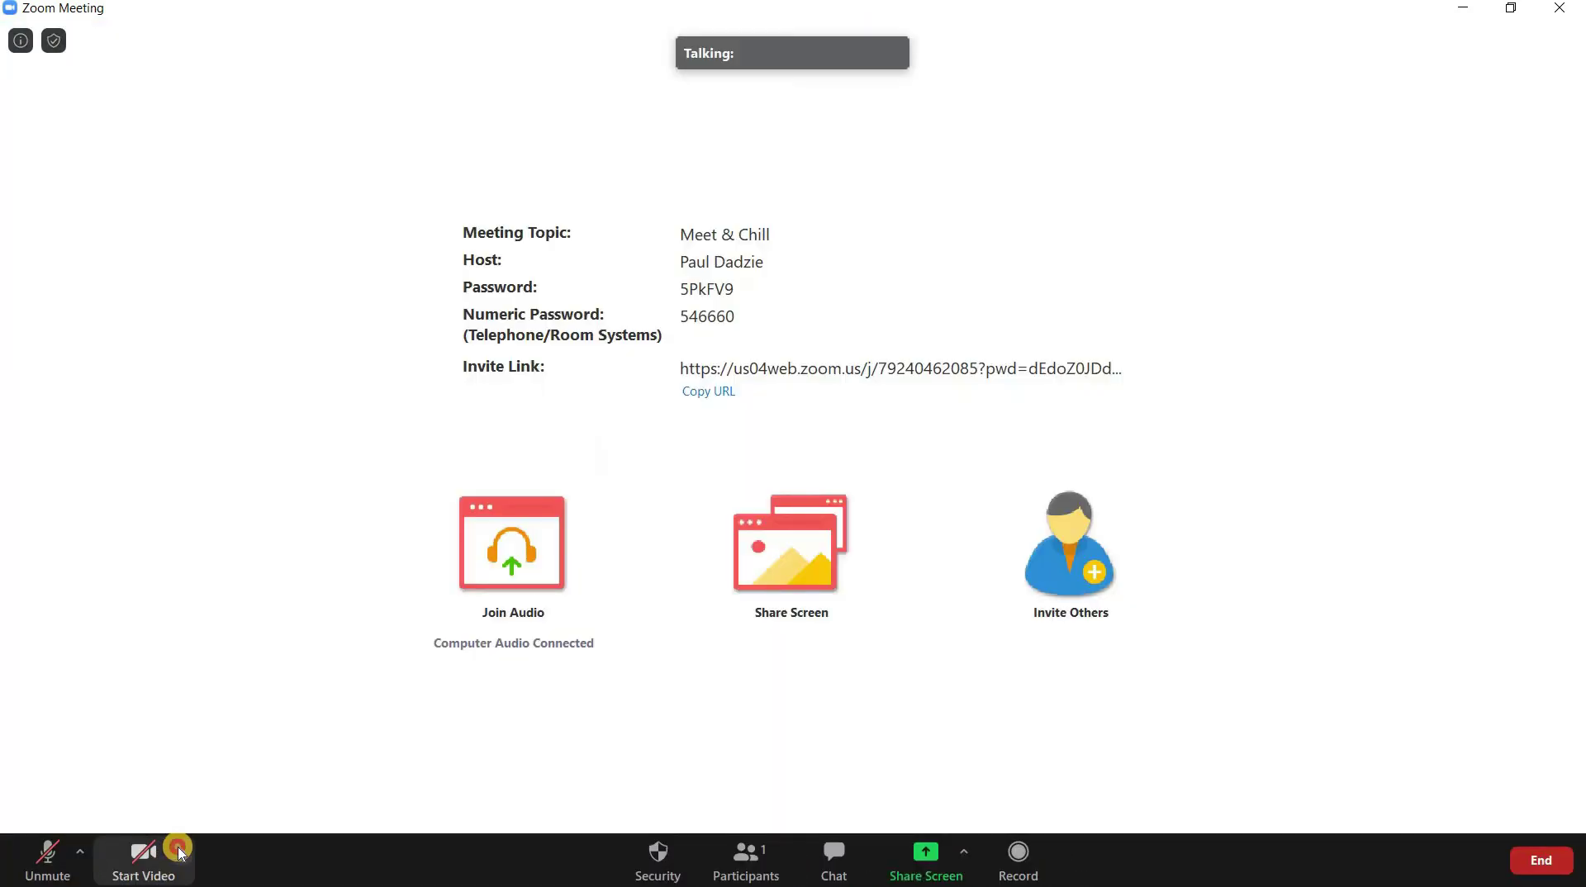
click(180, 853)
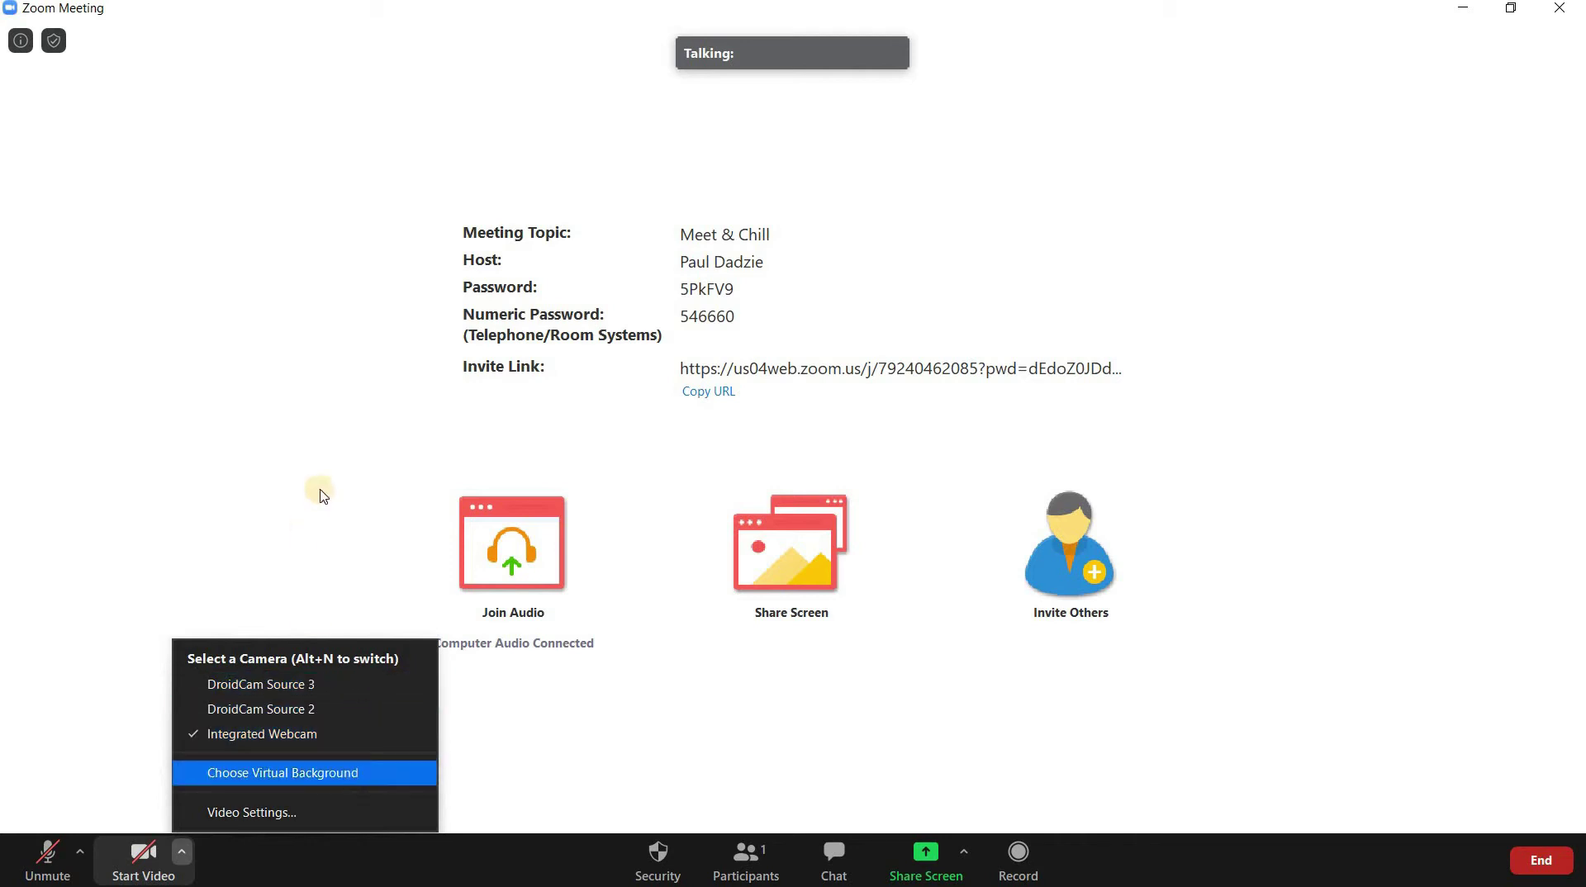
click(593, 613)
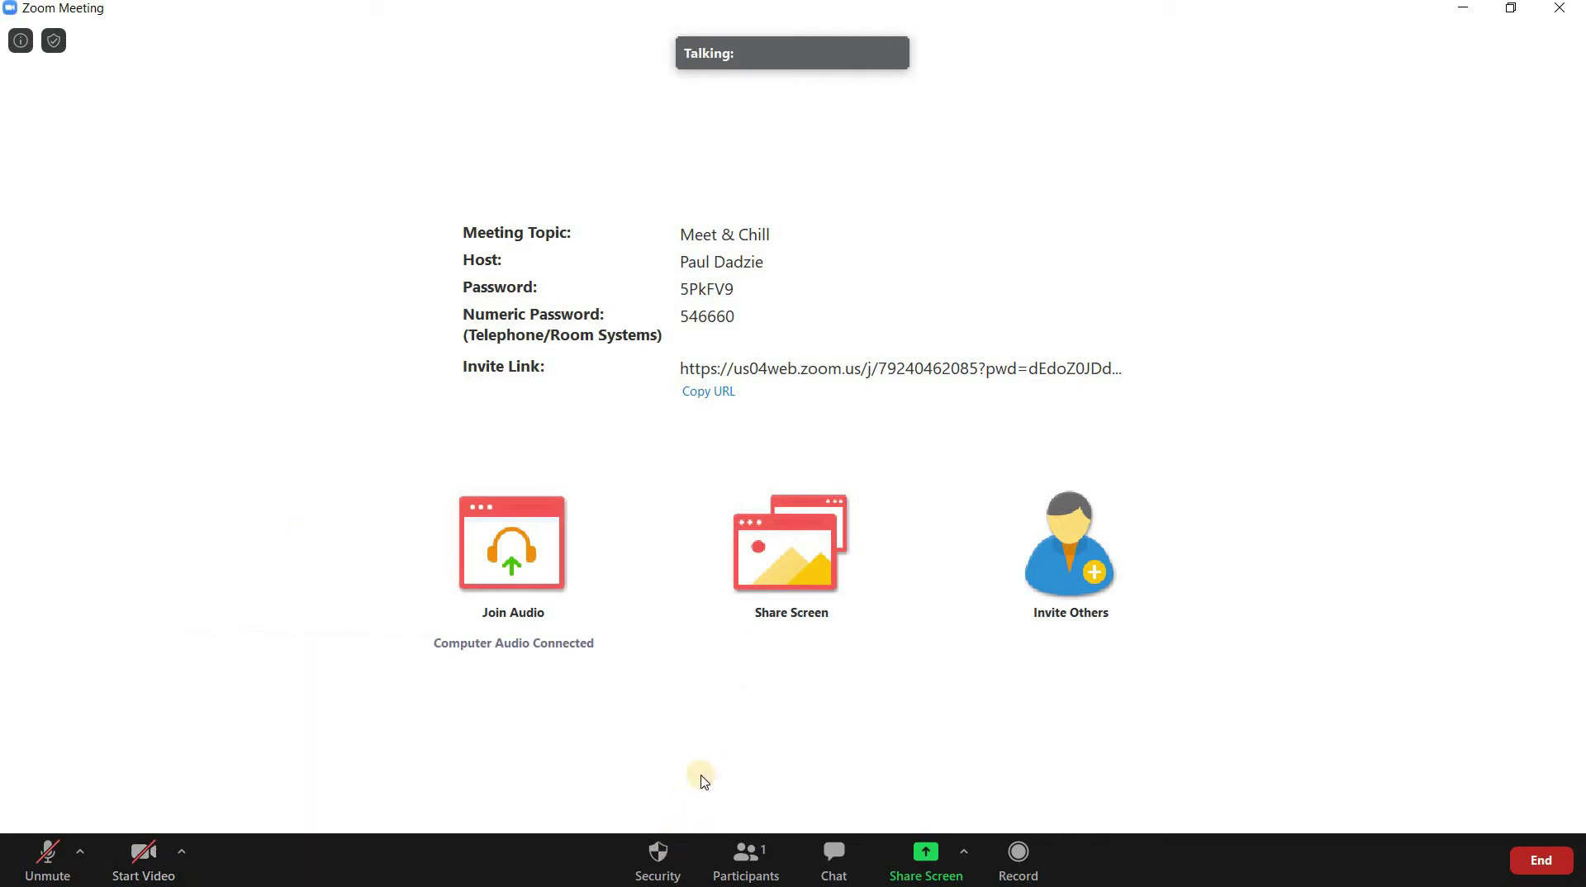
- Lock the meeting against new participants, and unlock it again through the security options
click(666, 855)
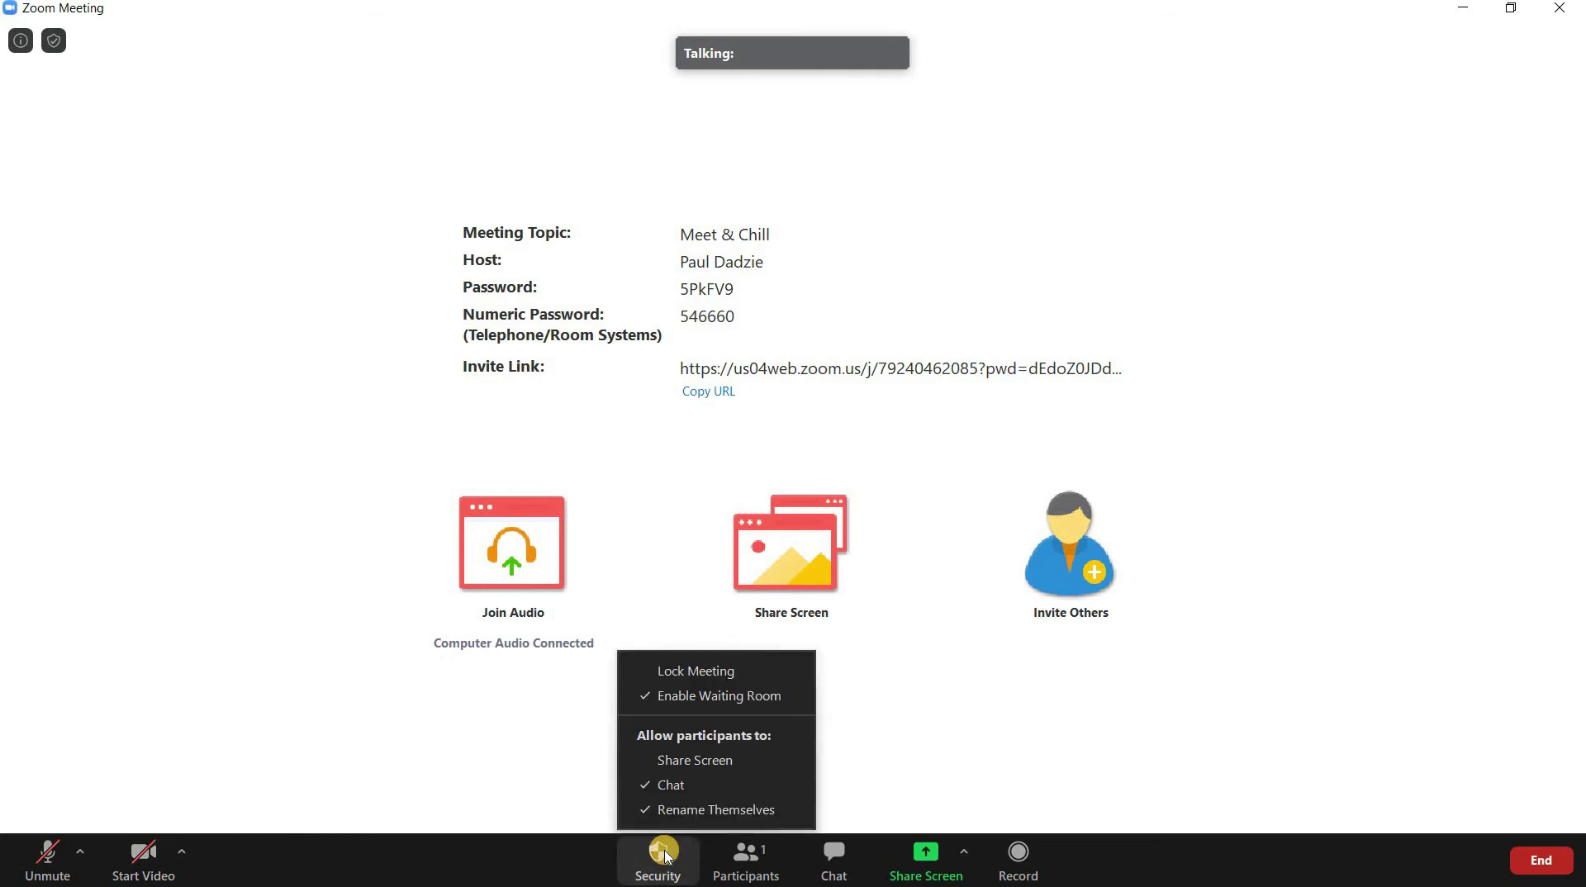
click(709, 673)
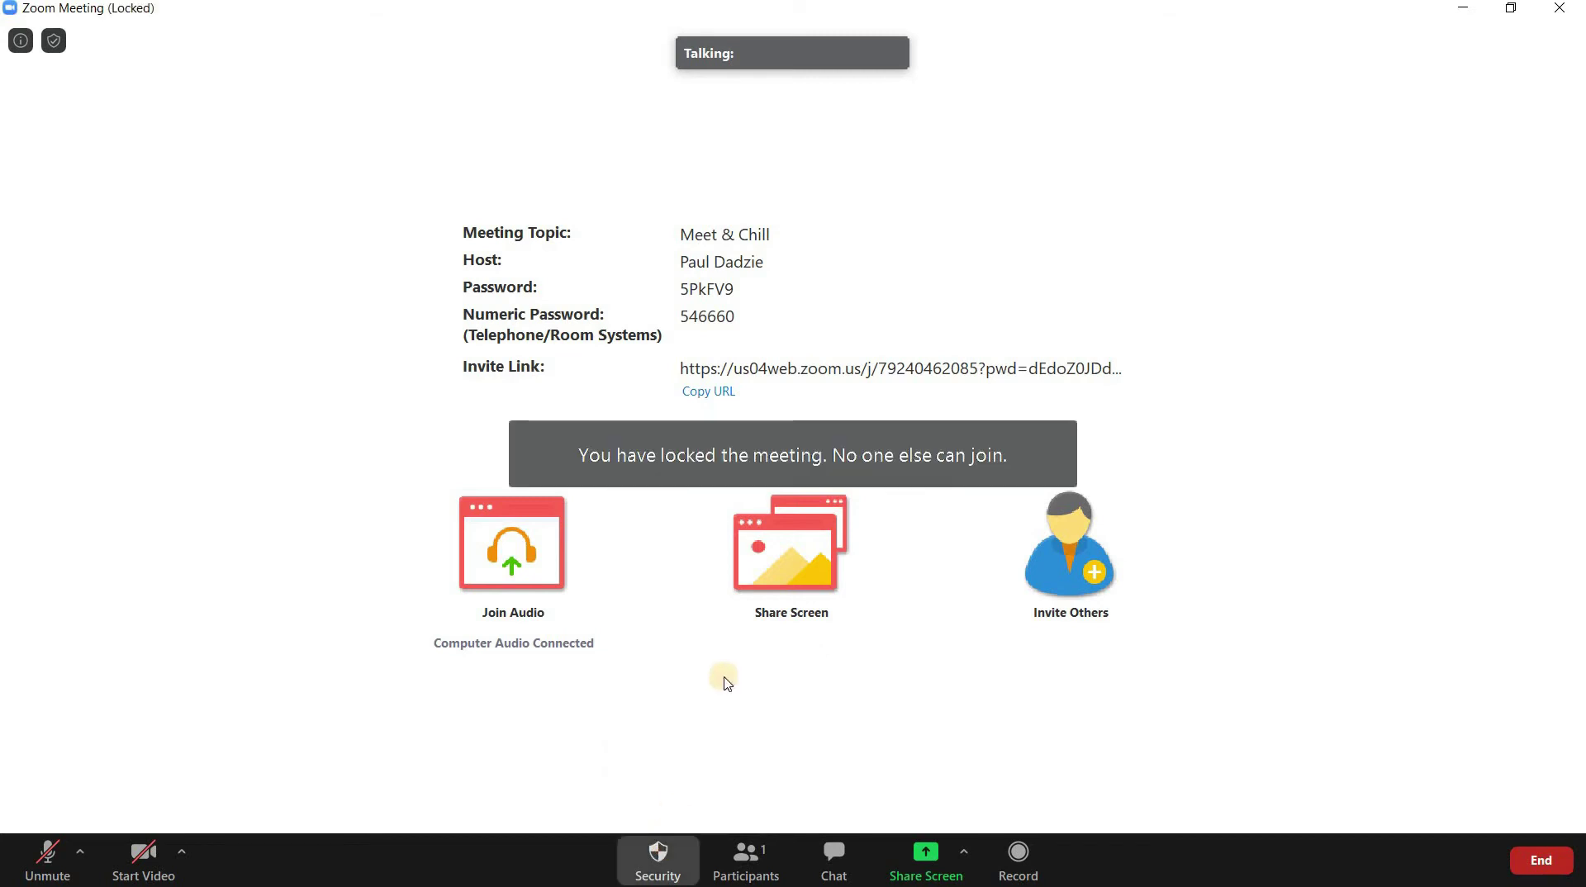
click(658, 860)
click(708, 673)
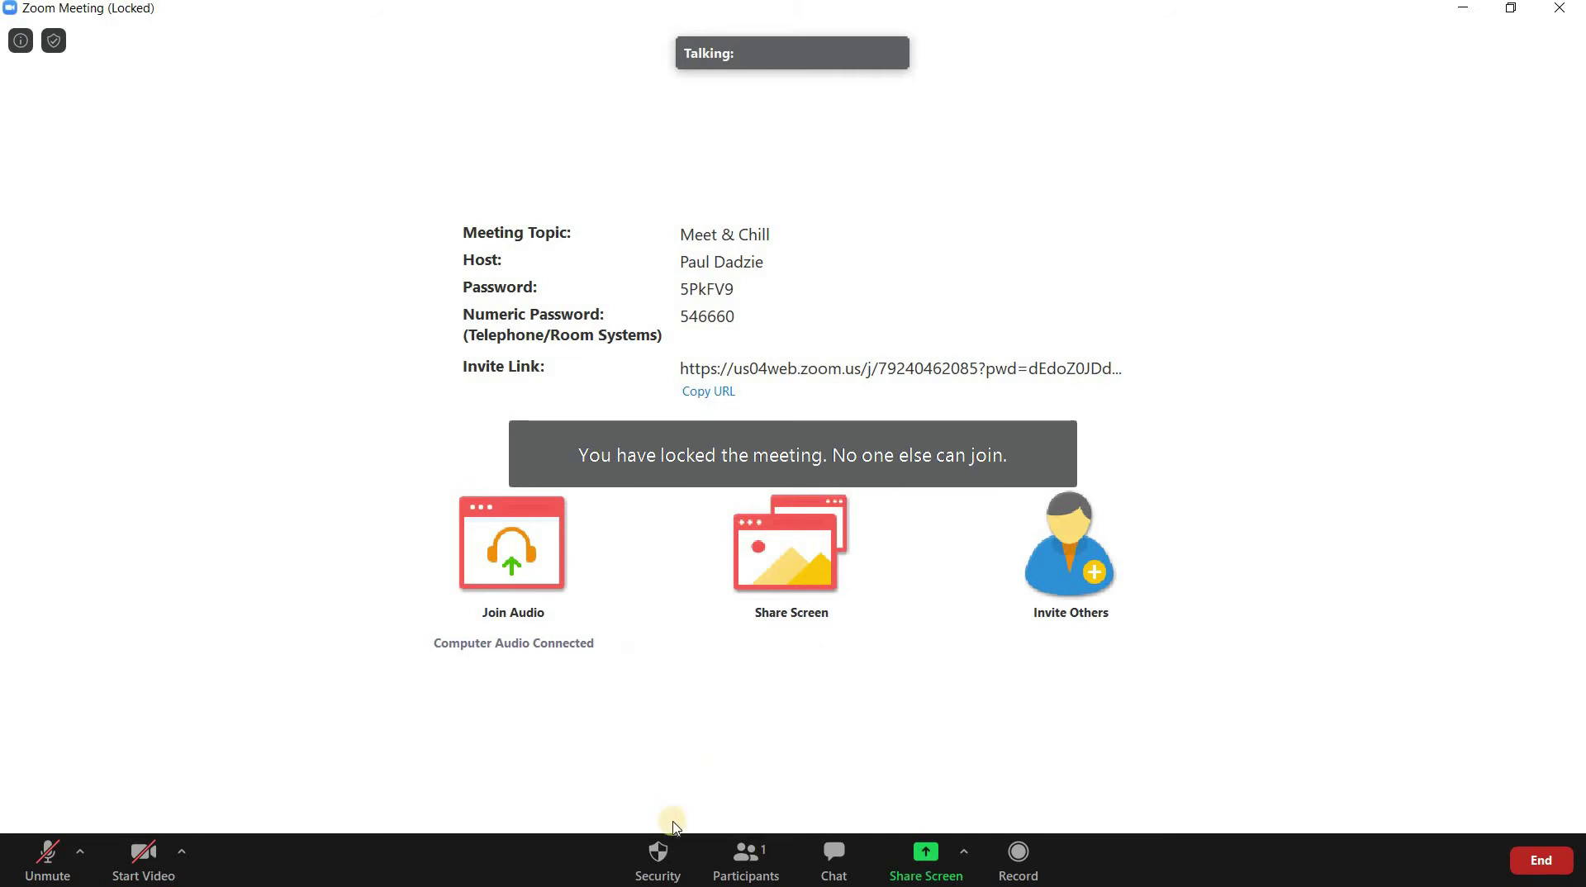
click(660, 861)
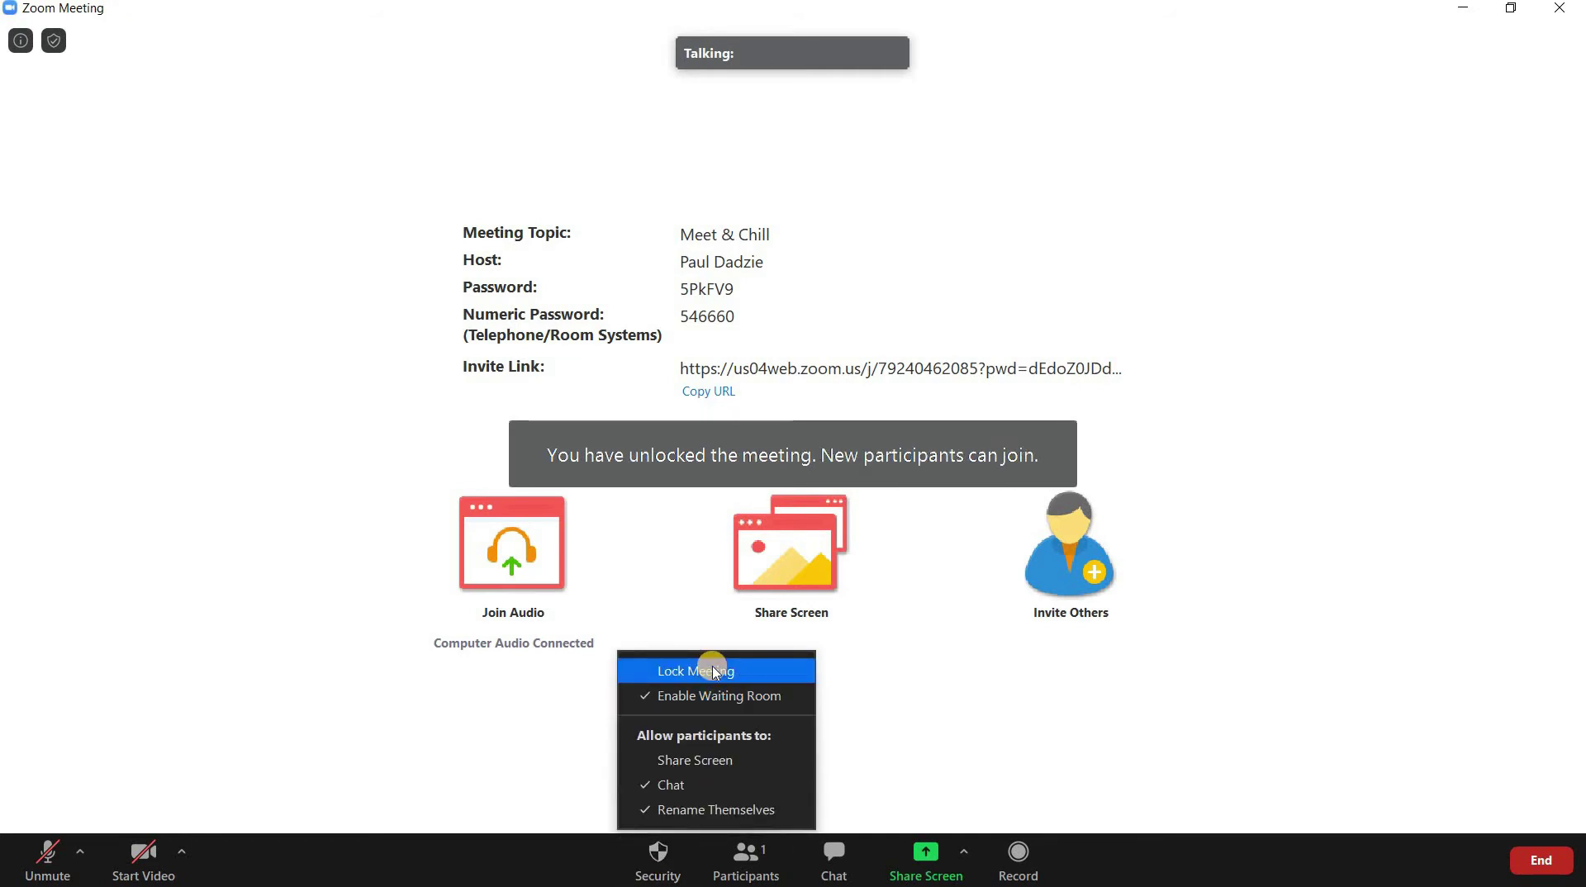
click(867, 704)
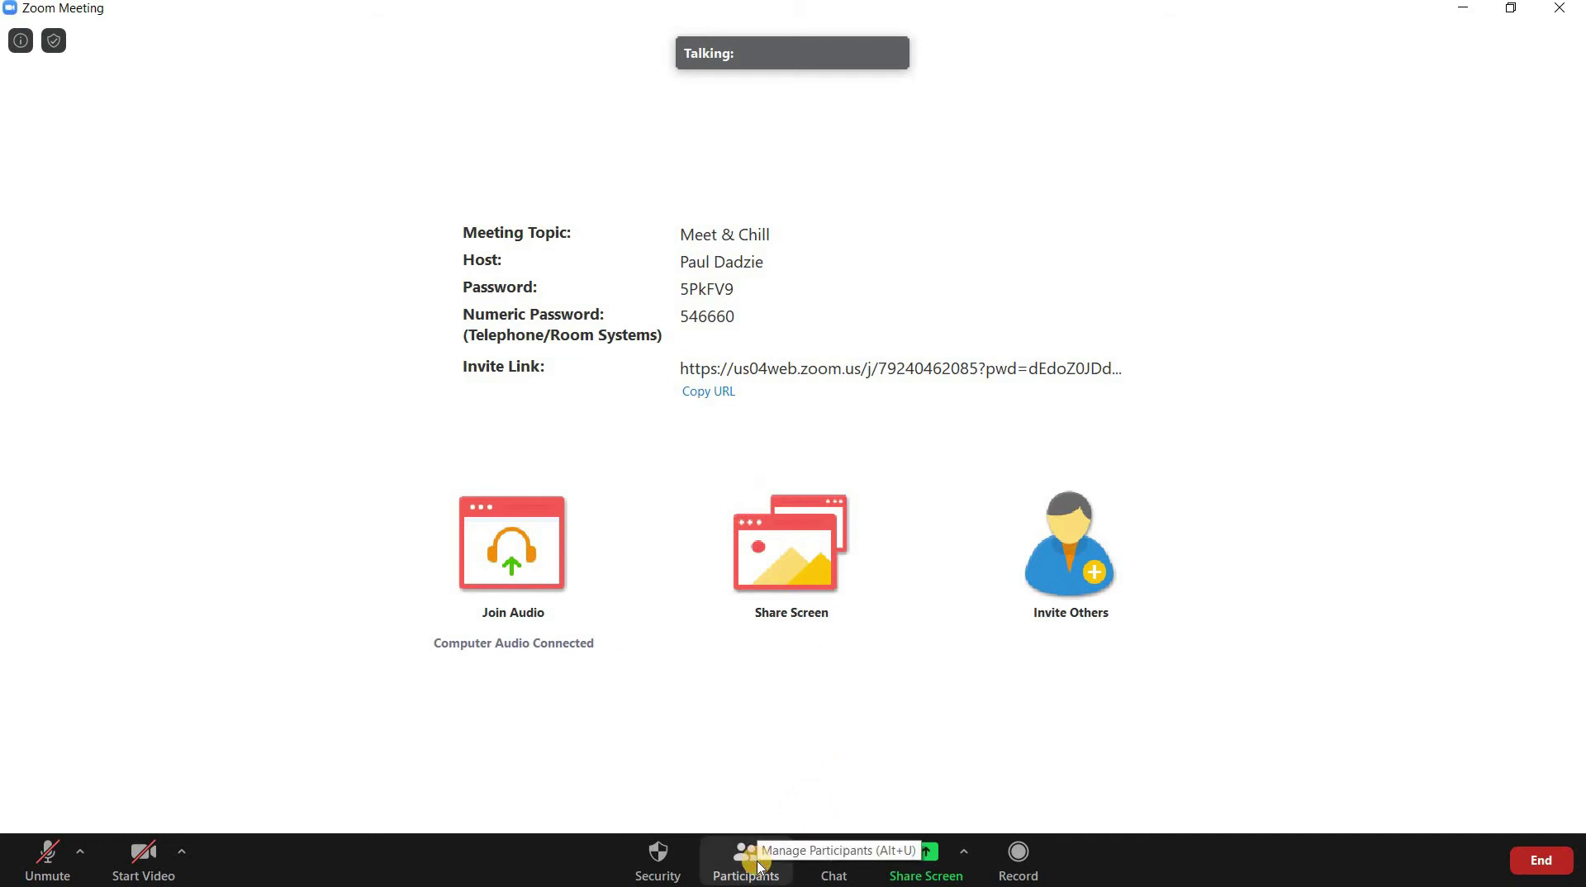
- Show the participants list and copy the meeting invitation from the window for inviting people
click(756, 864)
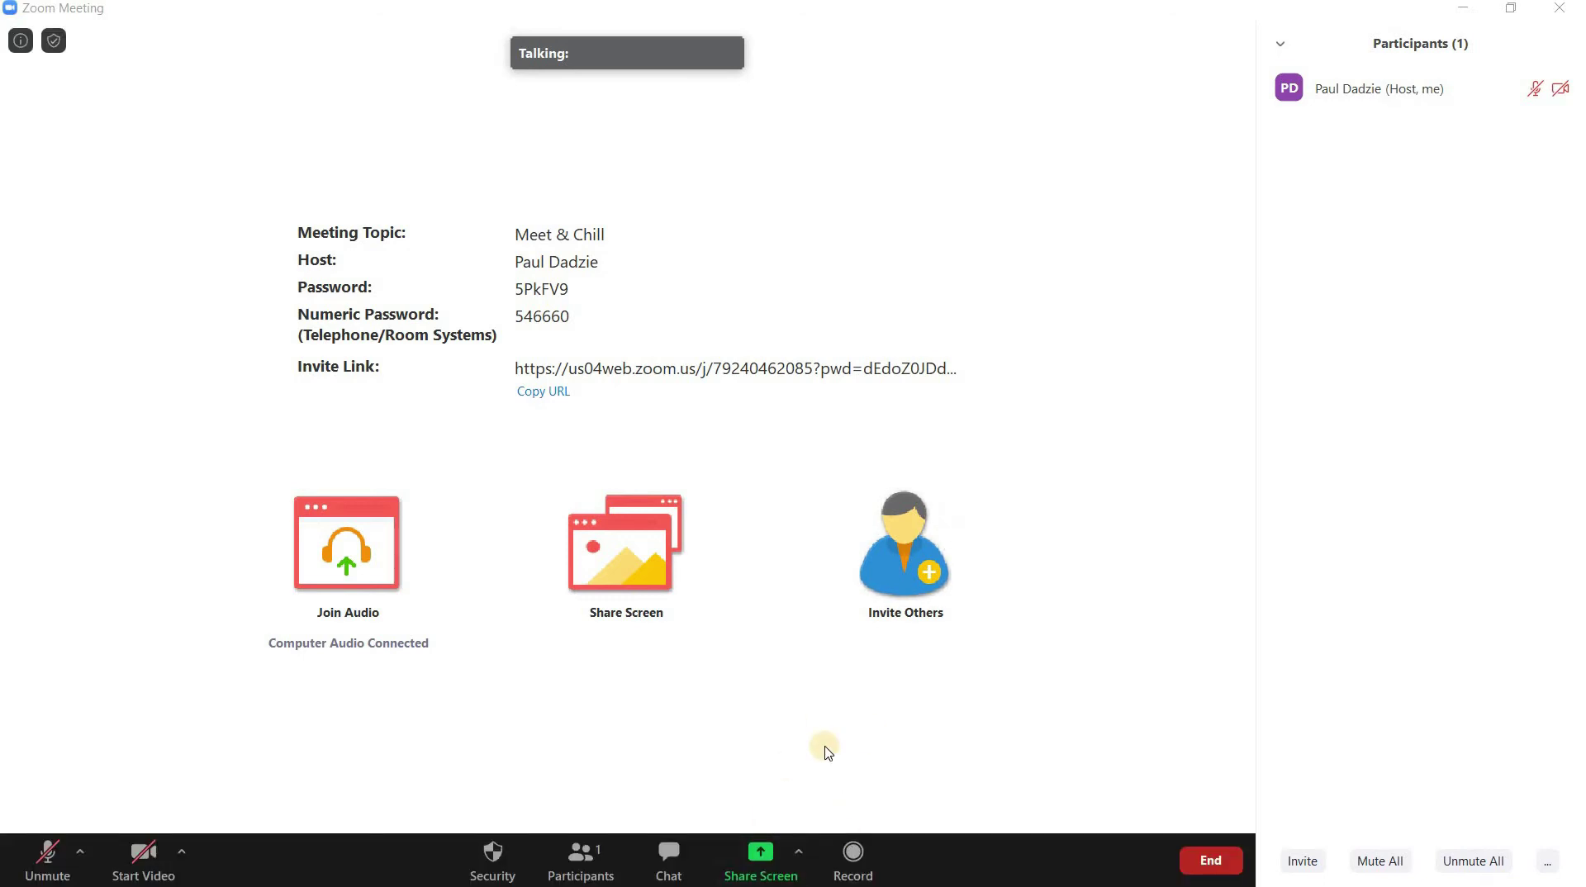
click(1303, 863)
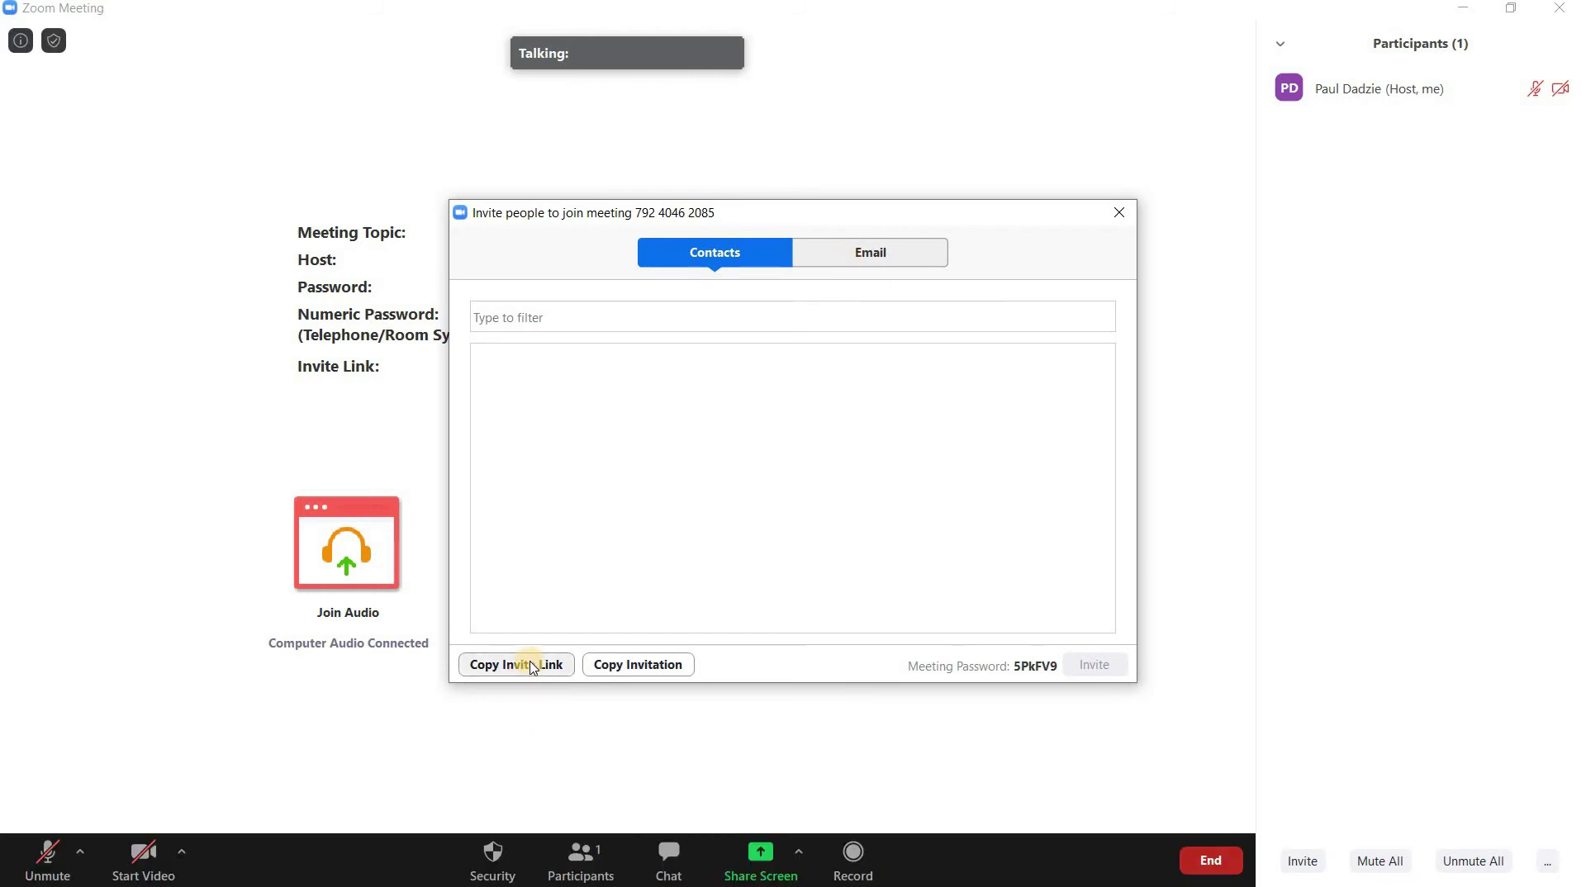
click(614, 665)
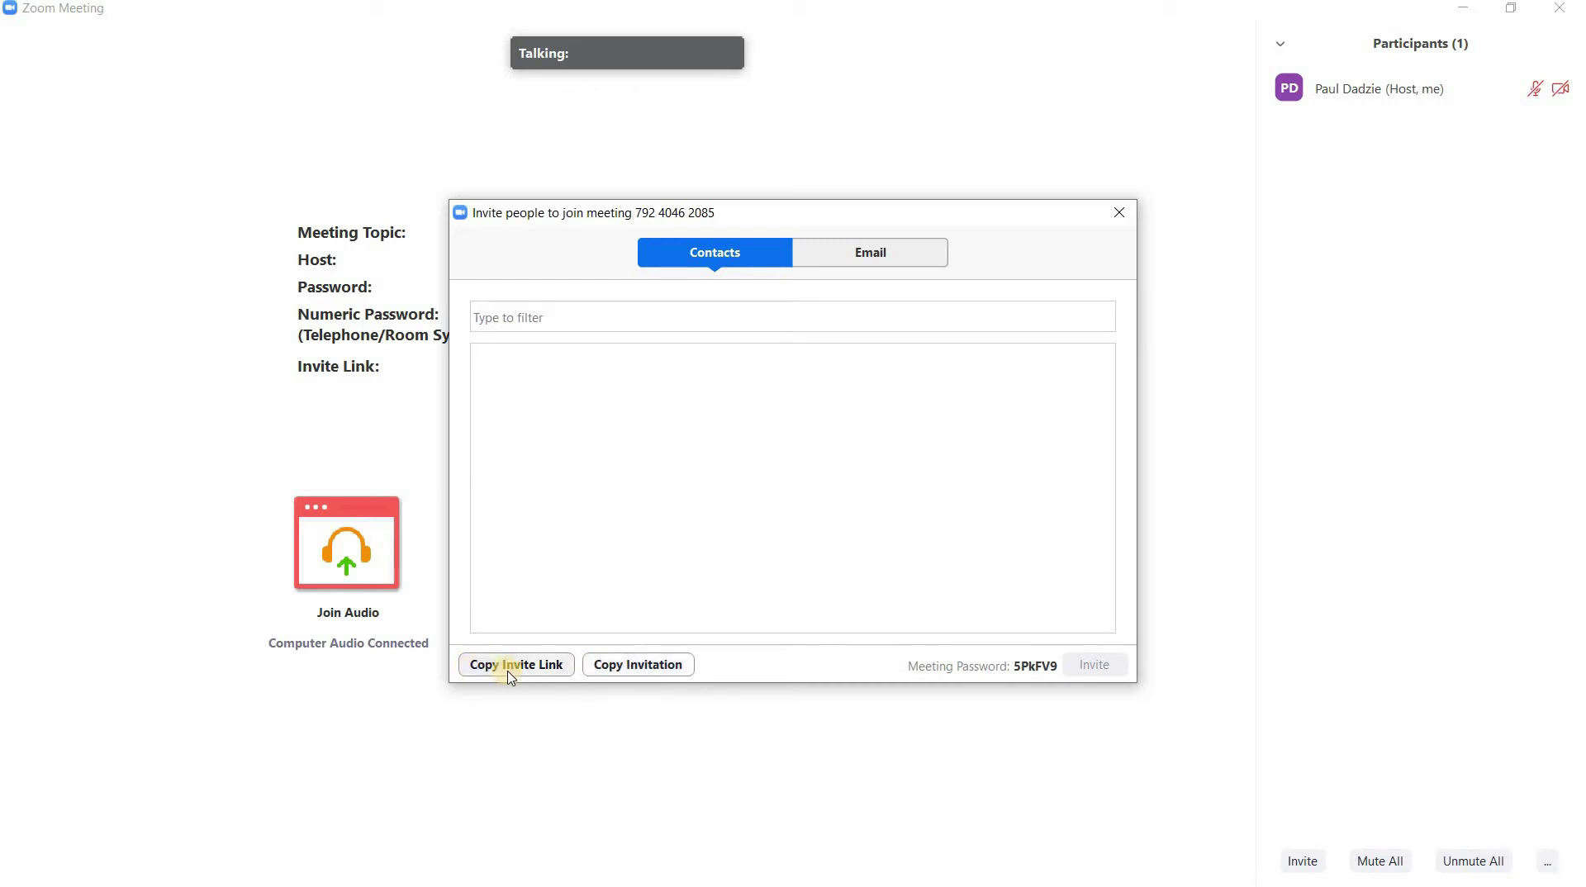
- Try to send the invitation by email through Zoom's Gmail option, and return to the meeting
click(868, 248)
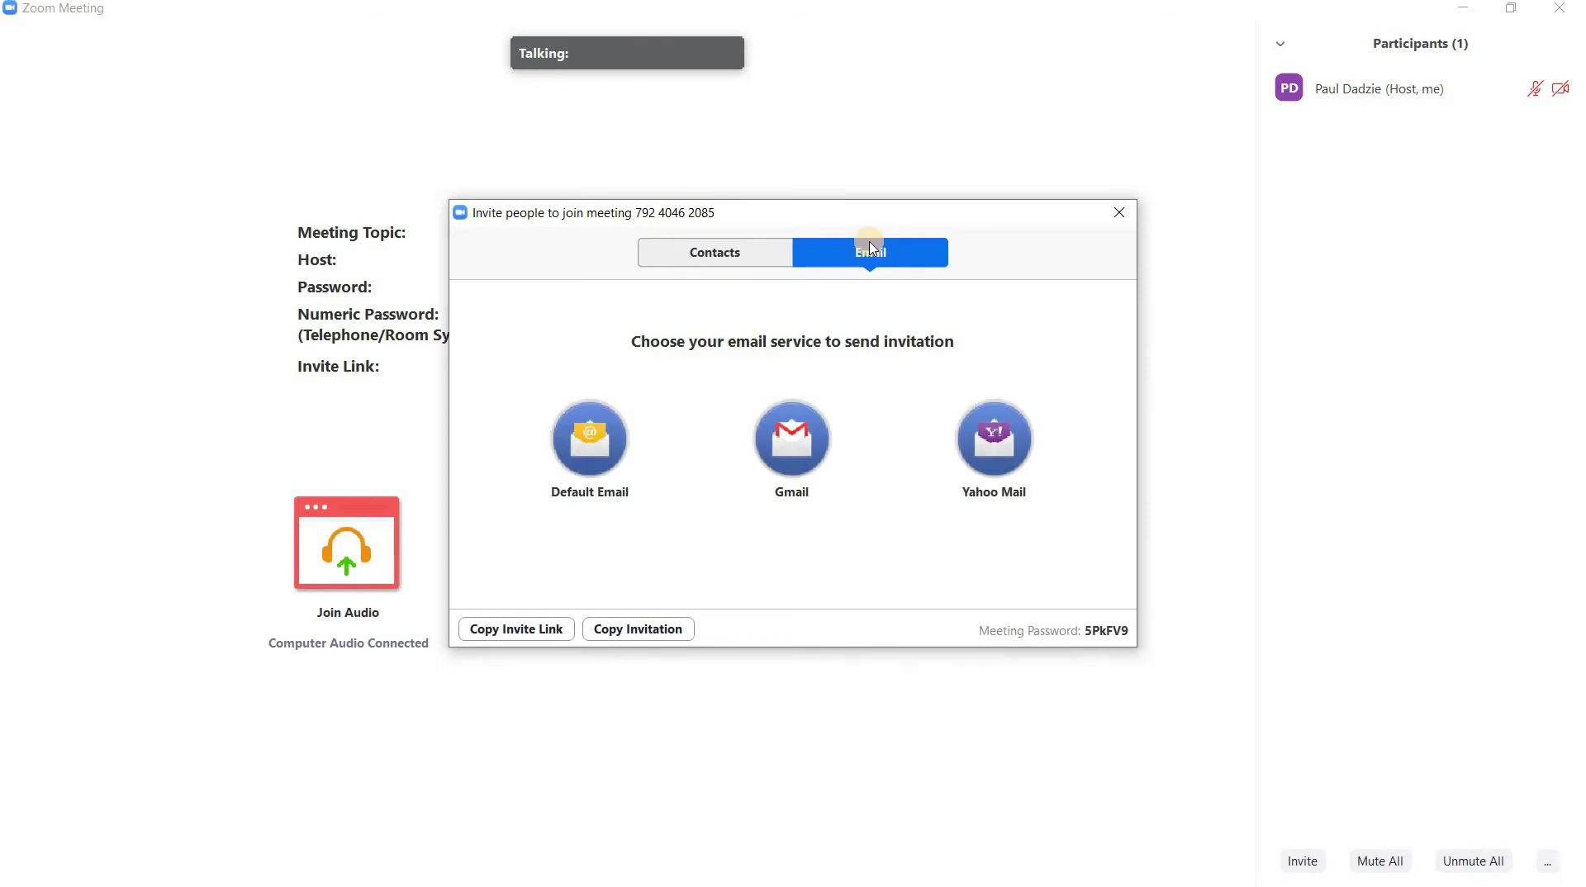
click(792, 459)
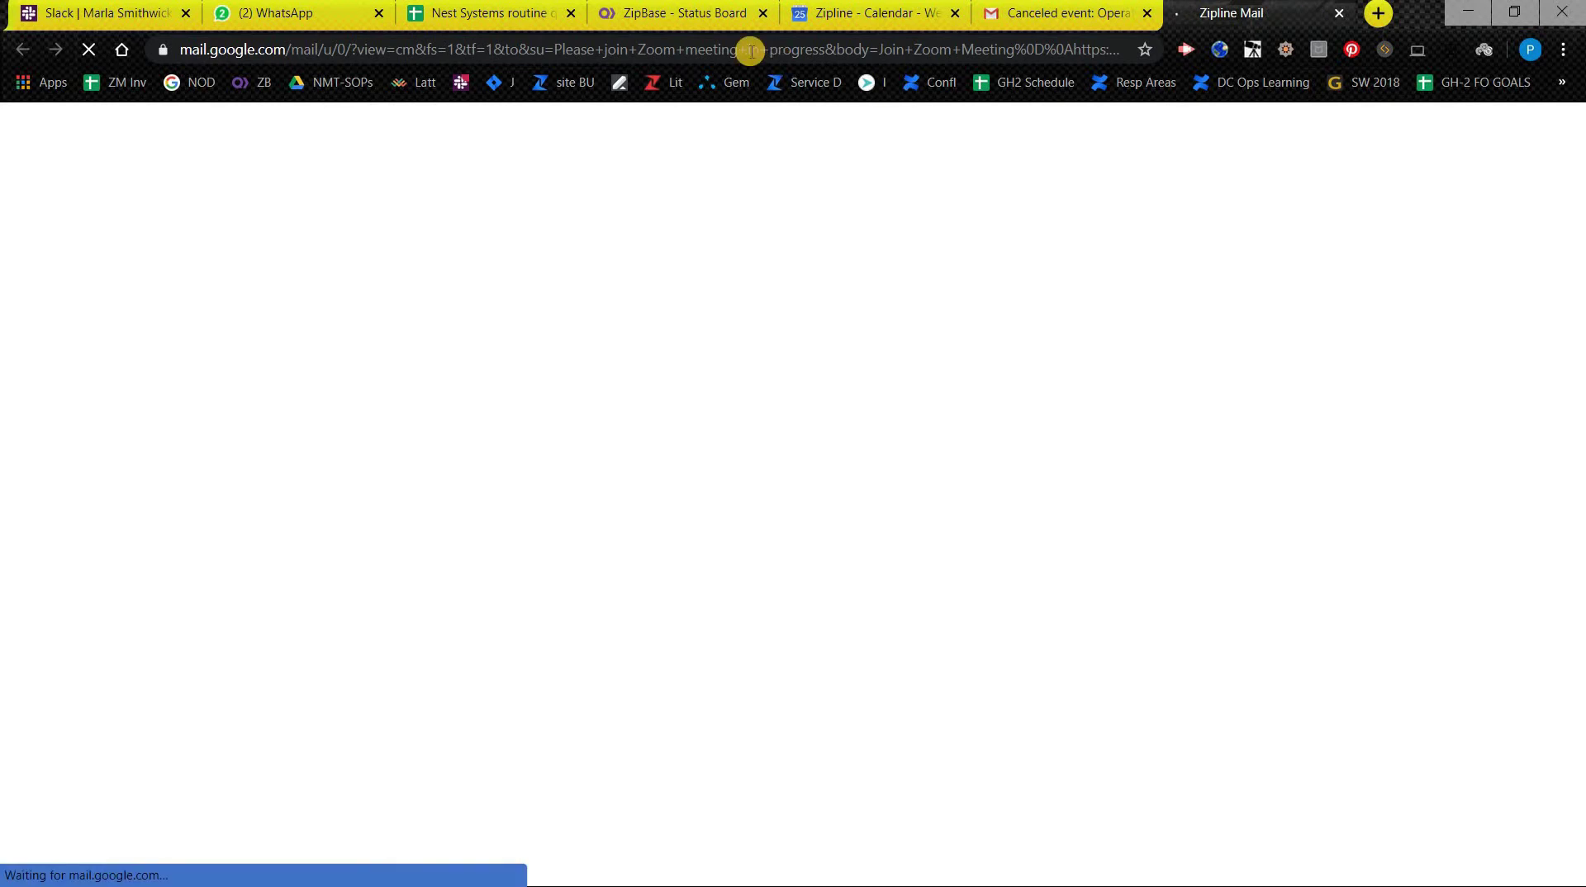
key(alt+Tab)
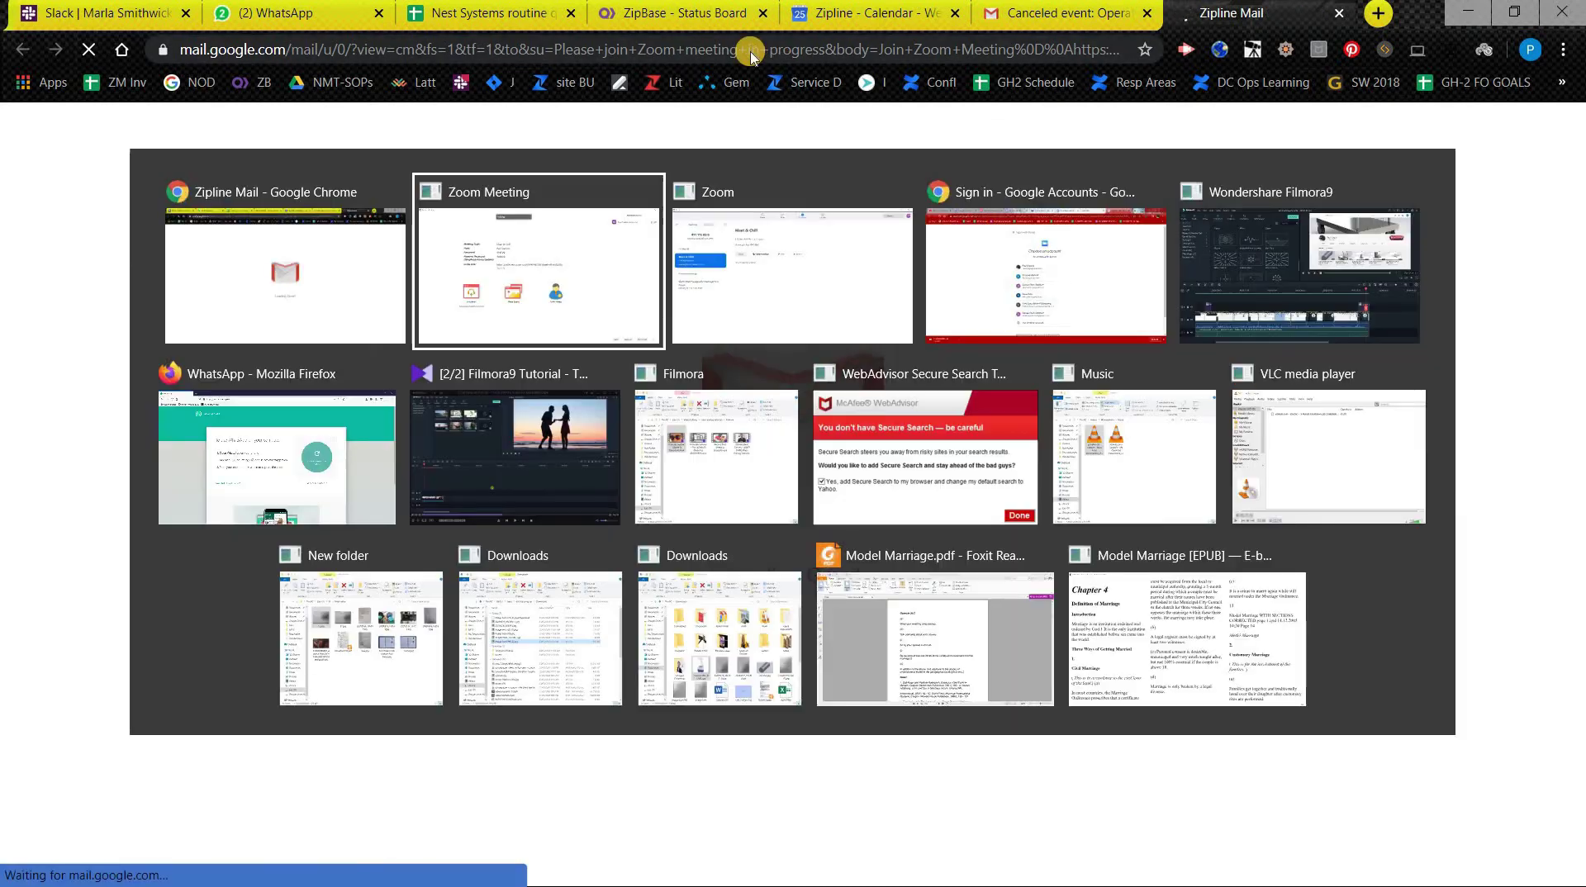
key(alt+Tab)
key(alt+shift+Tab)
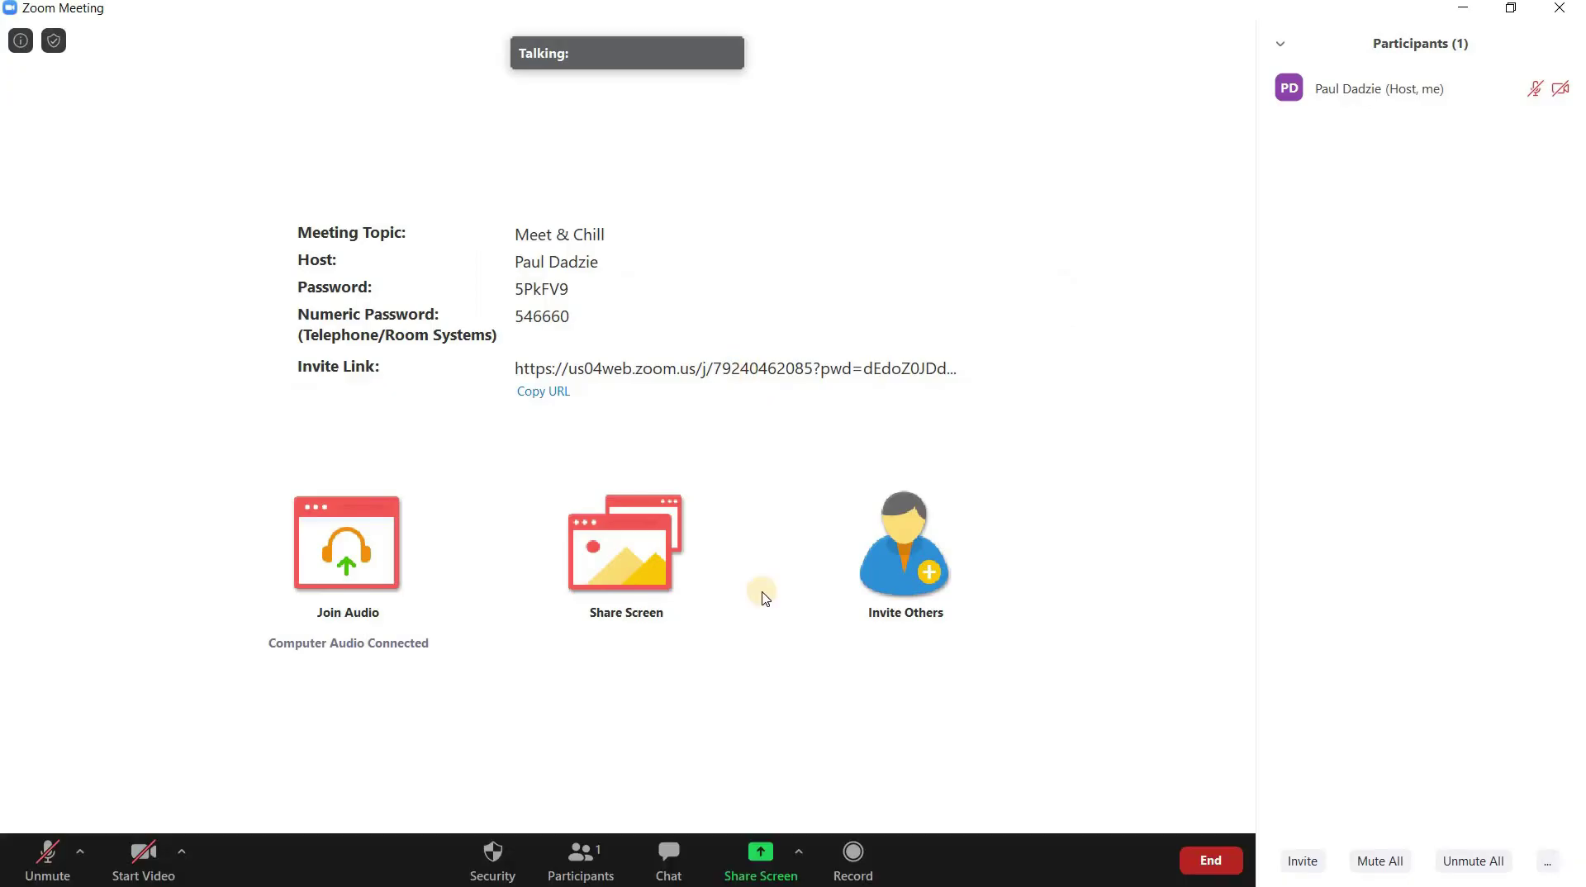
- Switch to the other Chrome window and open gmail.com in a new tab
key(alt+Tab)
key(alt+Tab)
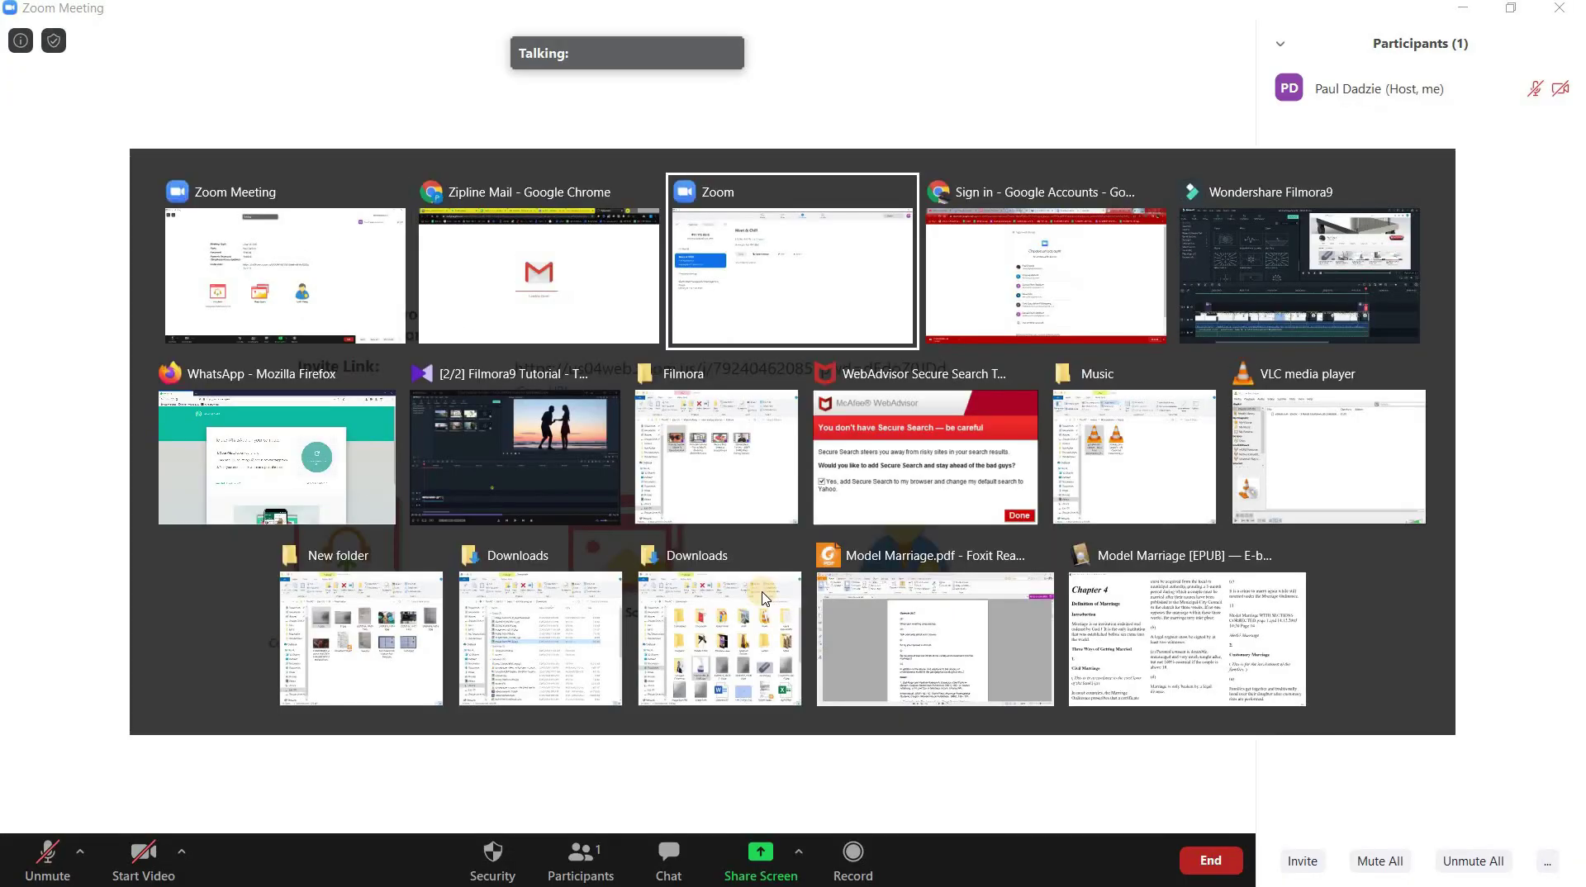
key(alt+Tab)
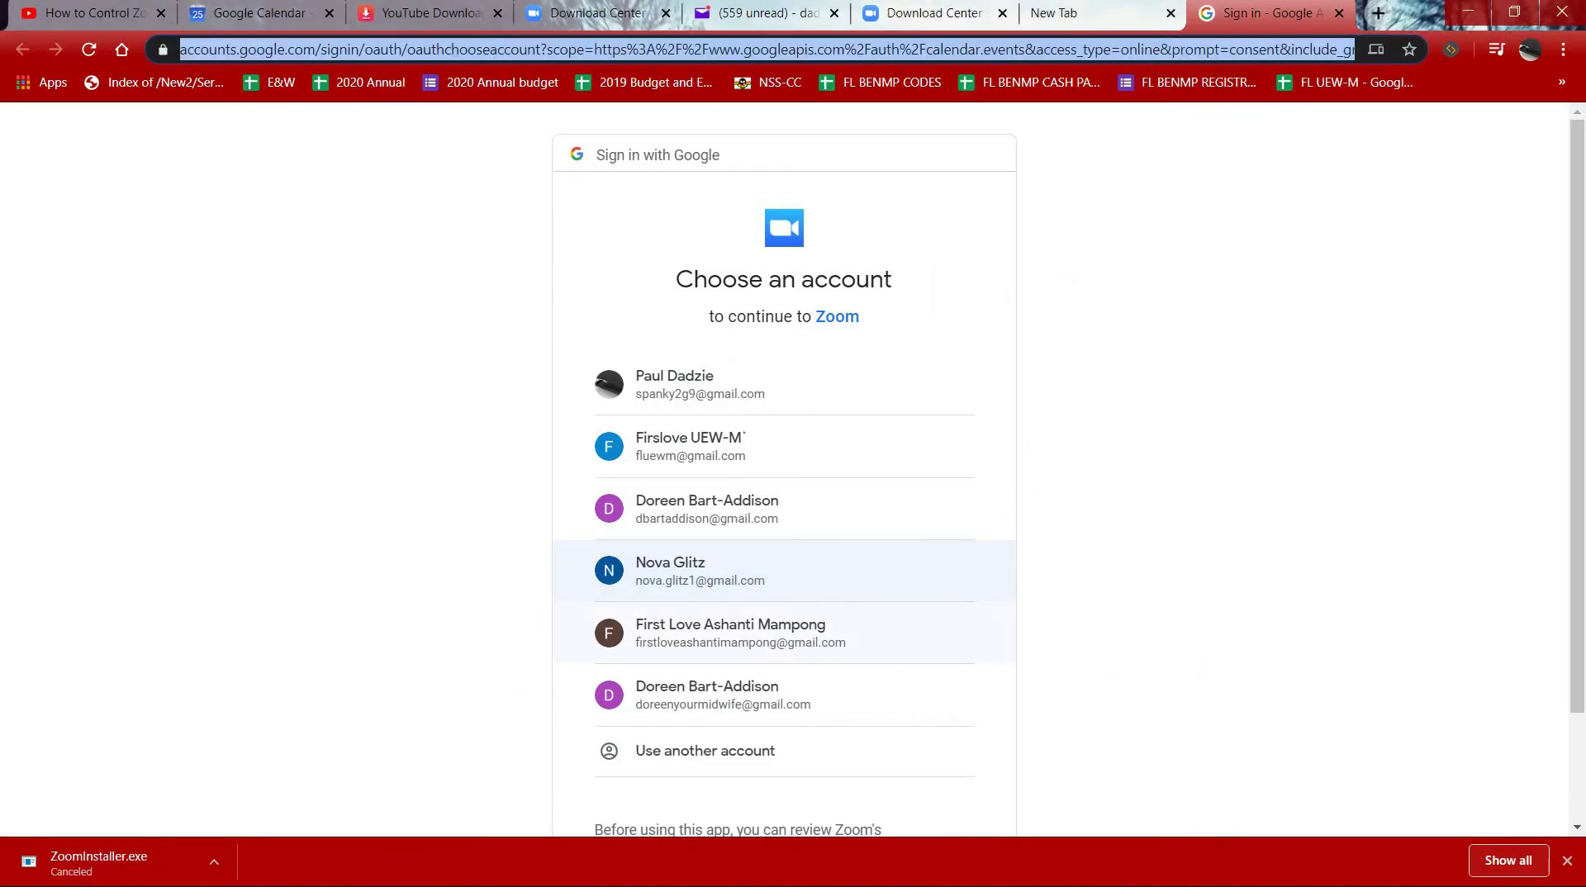
click(1379, 14)
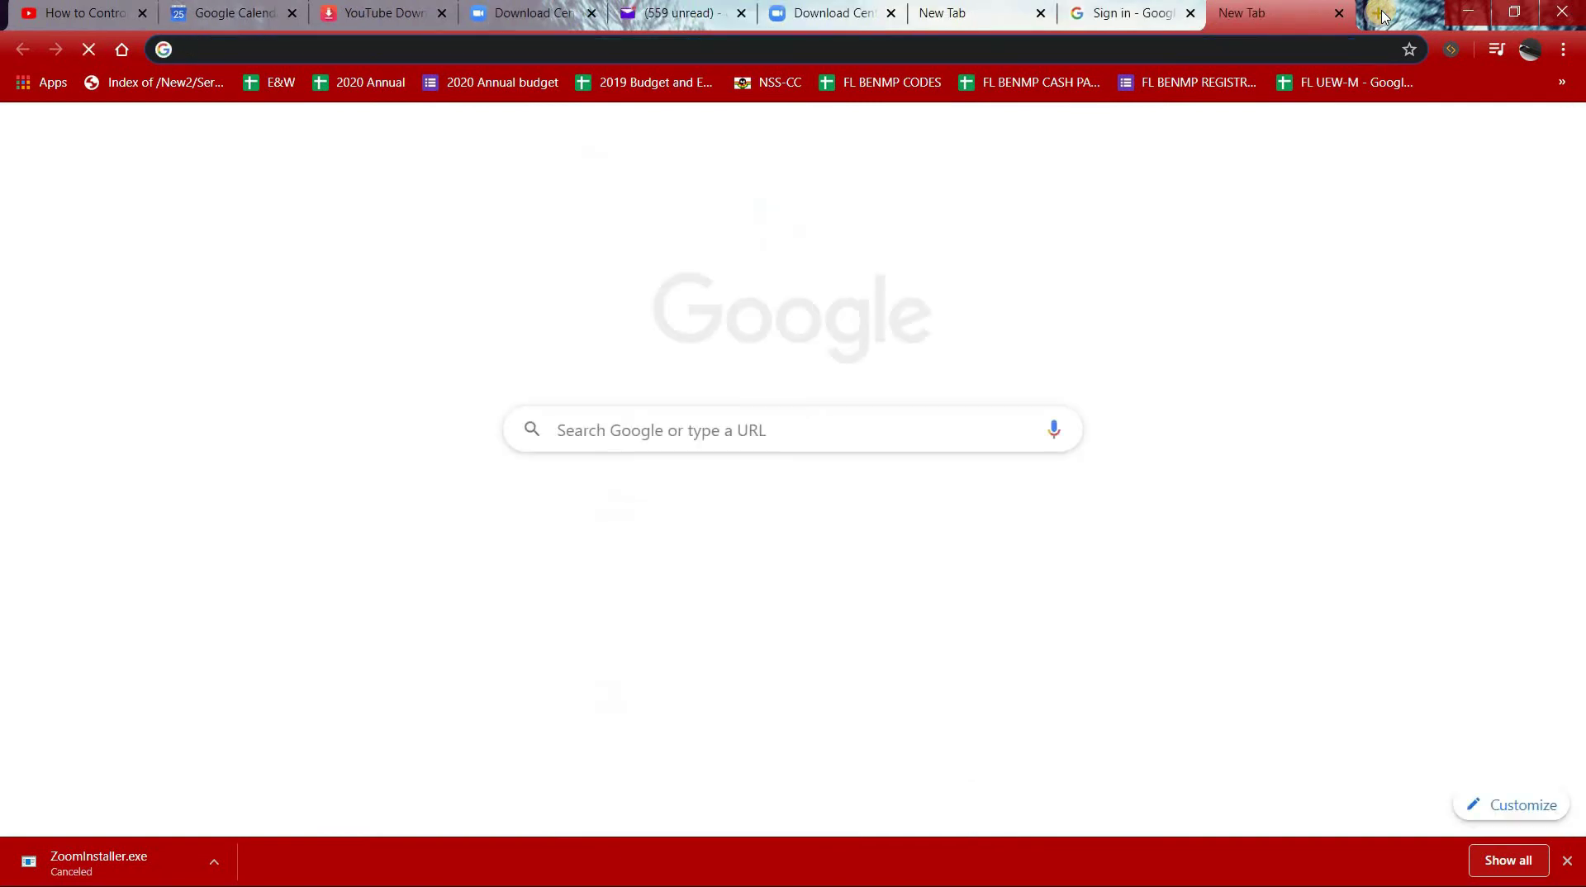
text(gmail.com)
key(Return)
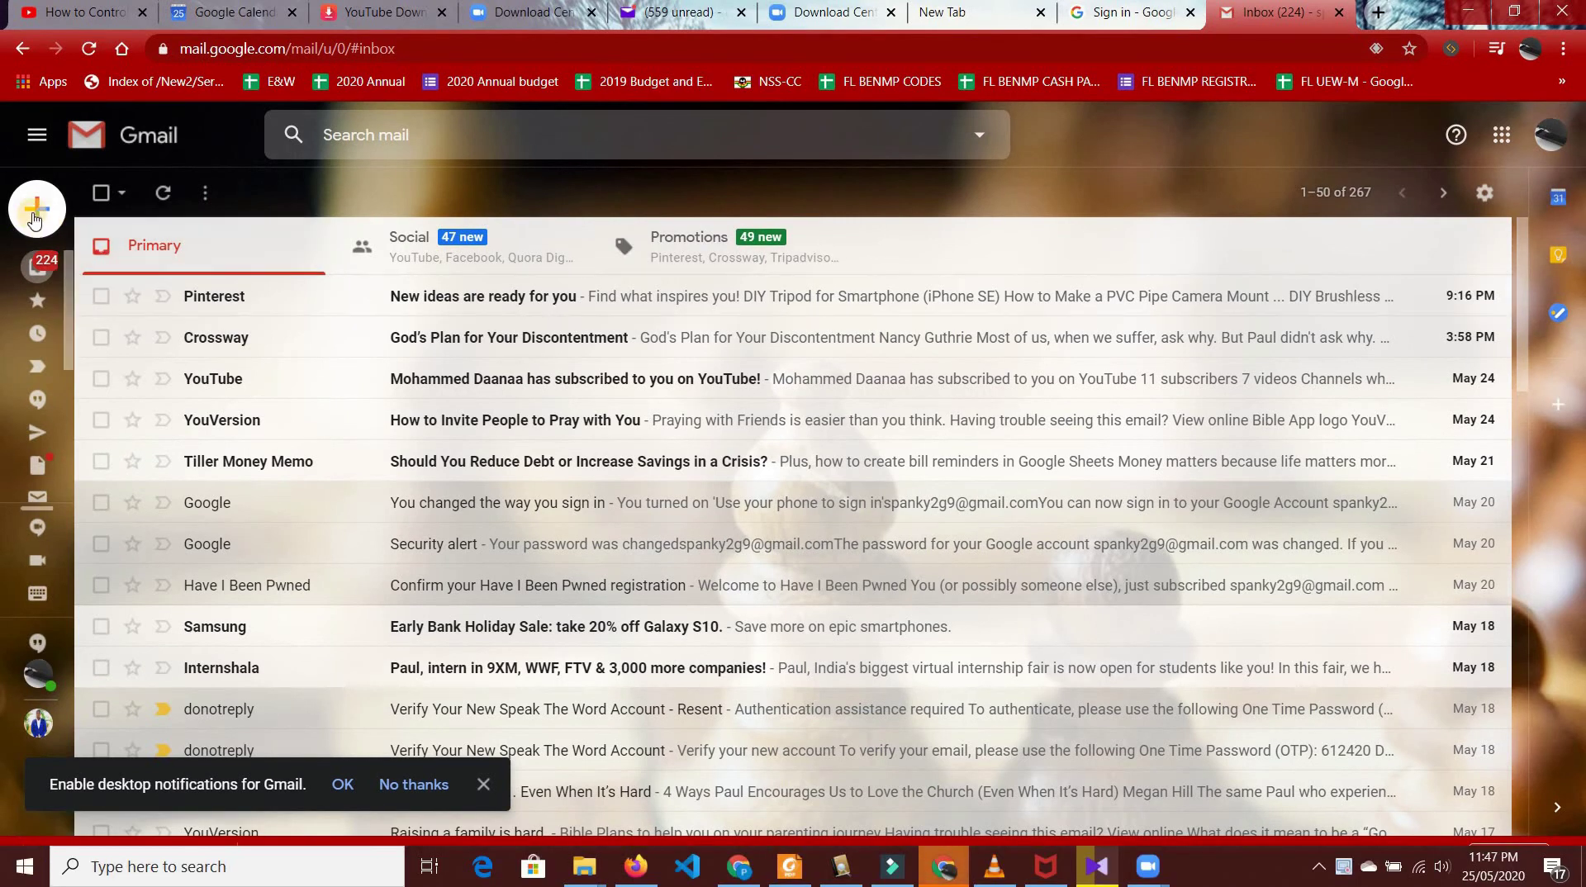
- Compose a new email to the suggested contact's address and paste the copied meeting invitation into its body
click(105, 206)
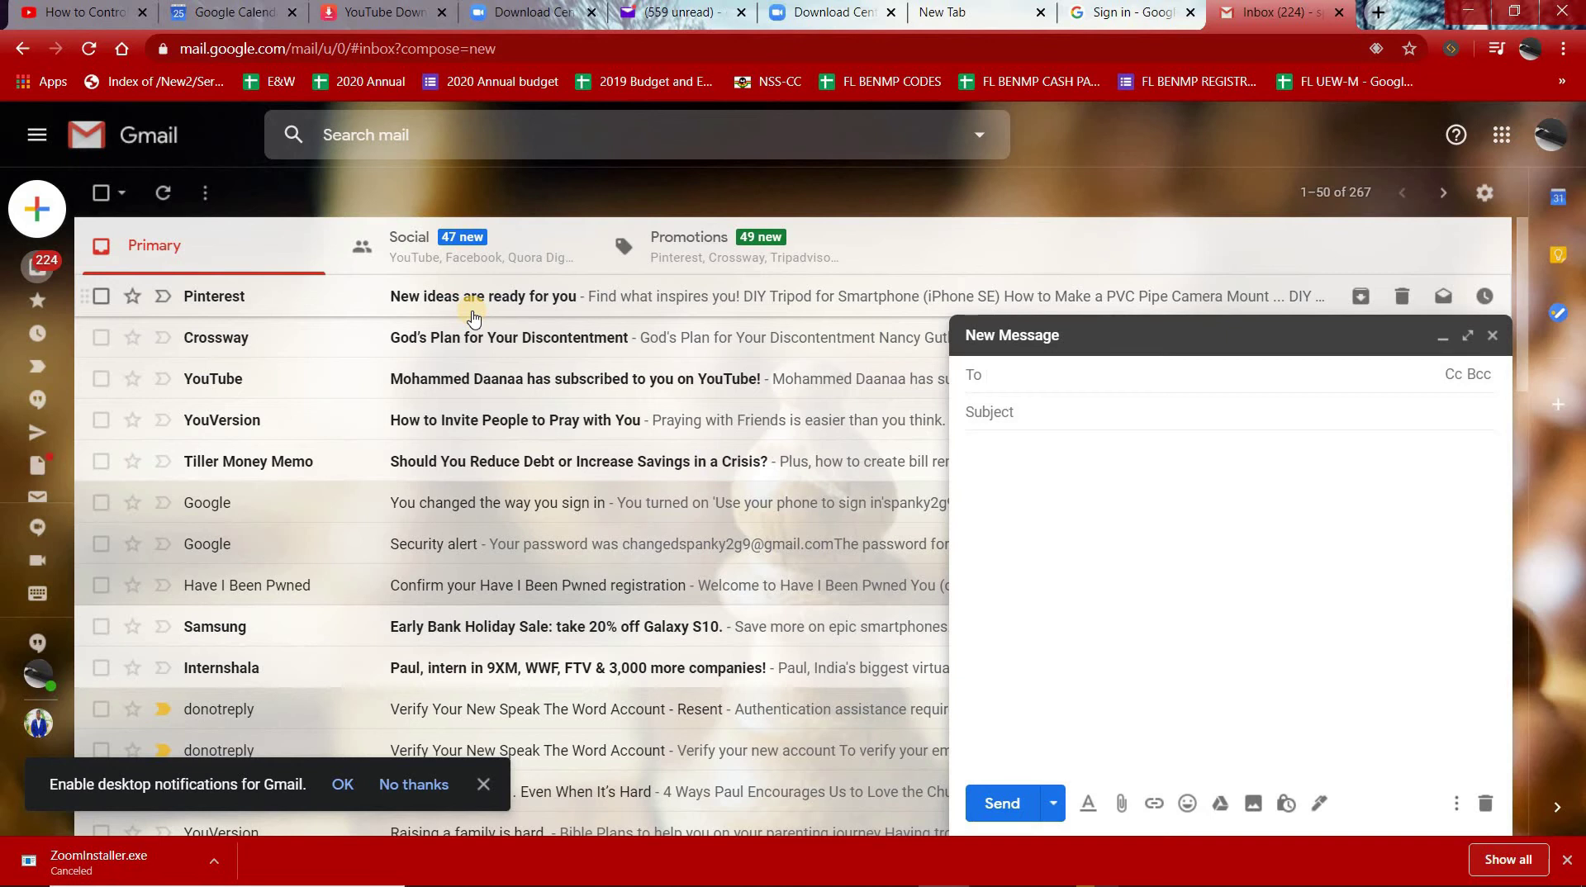
text(dad)
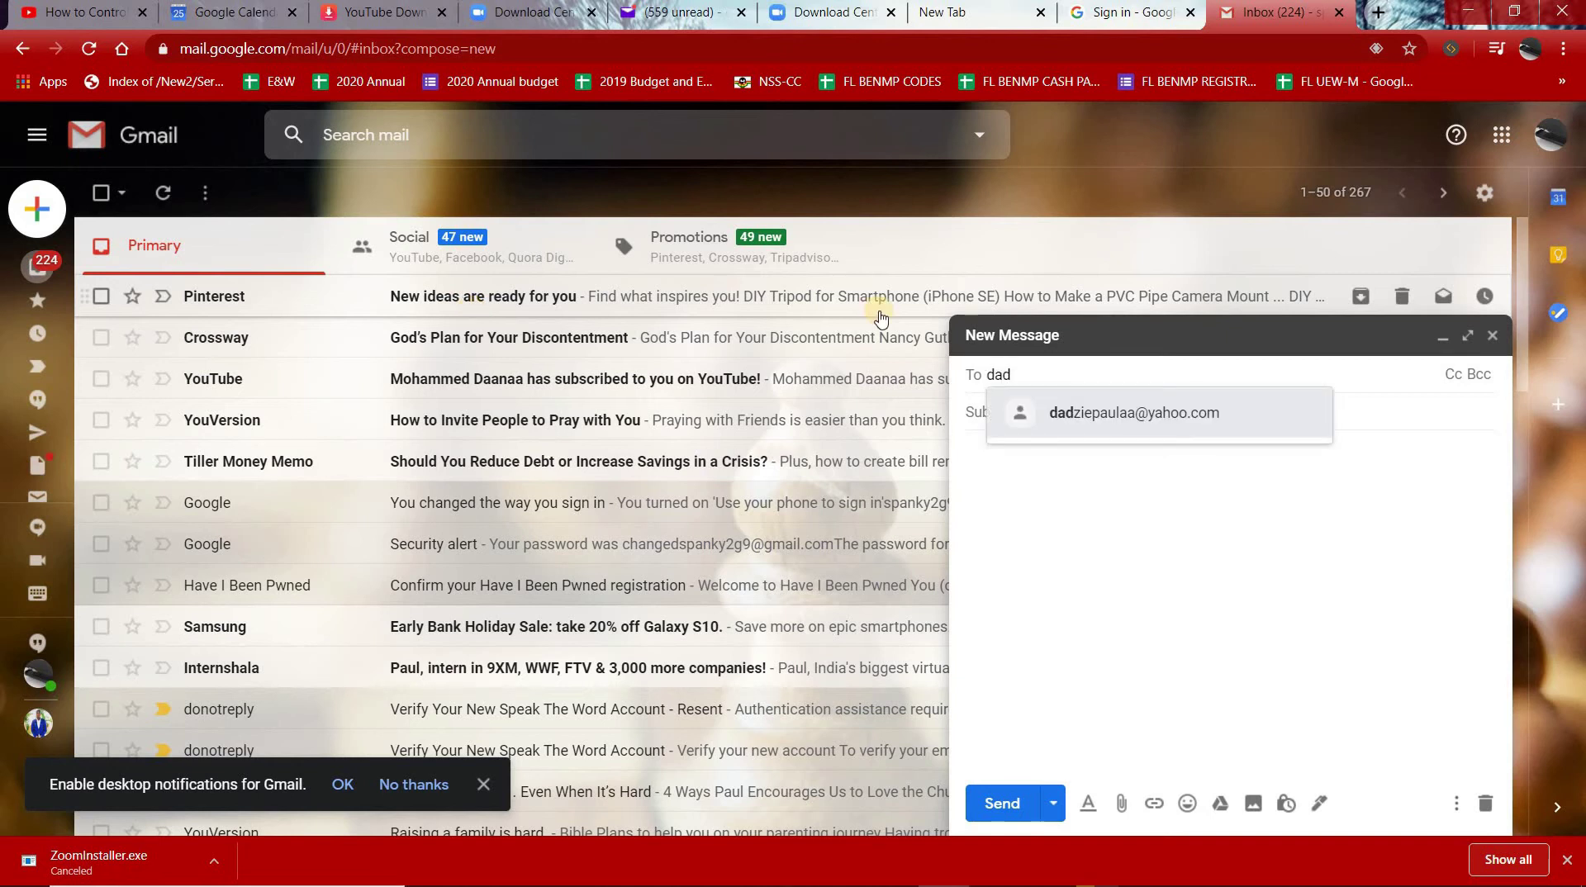
click(1133, 413)
click(1077, 492)
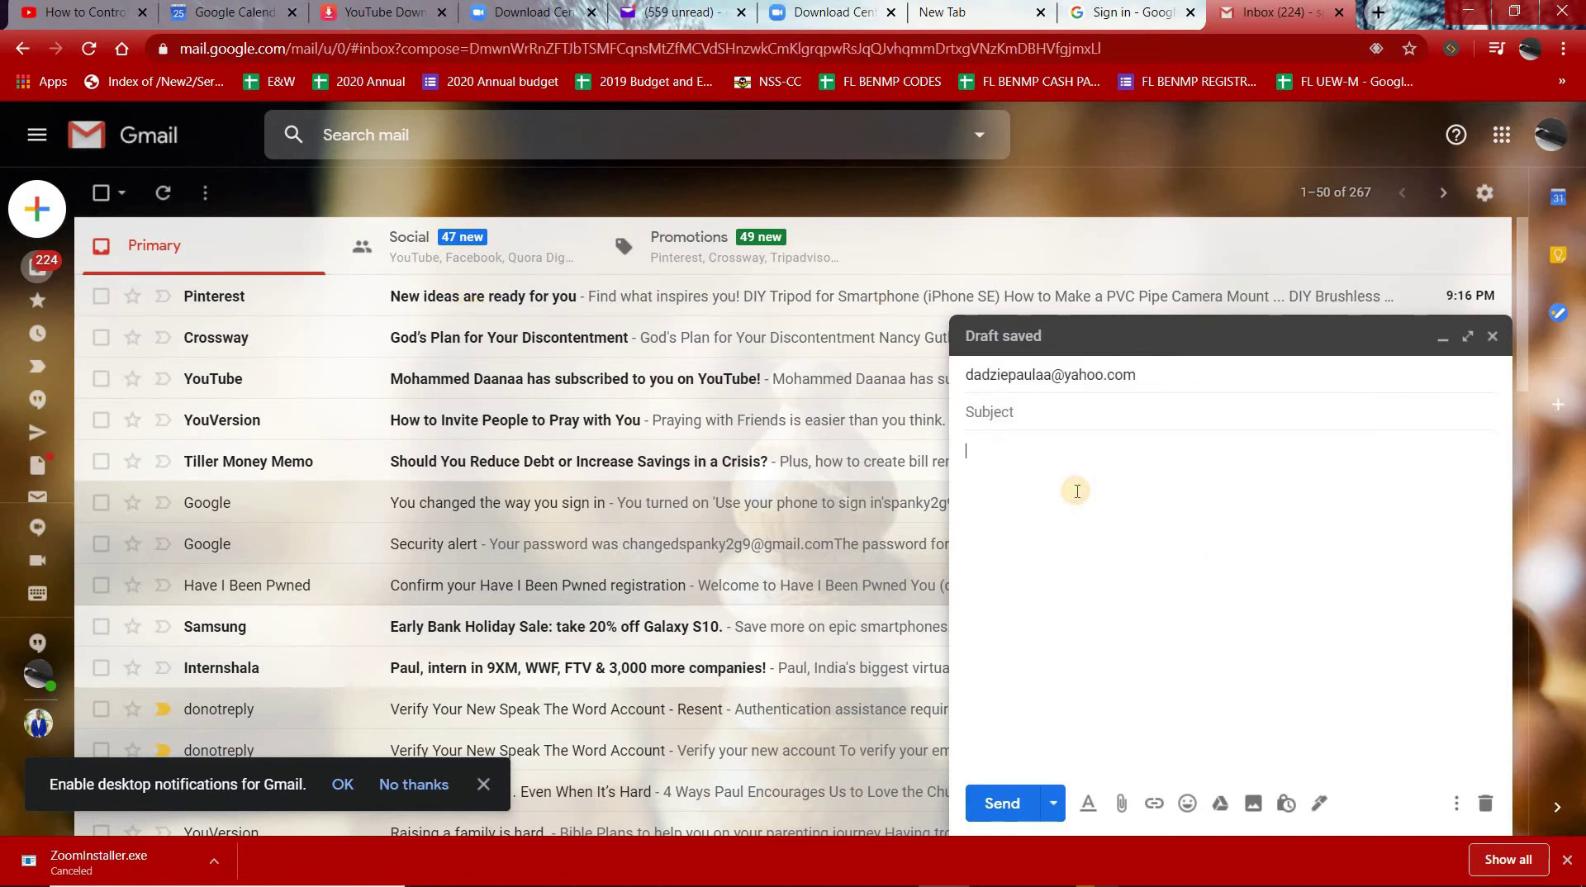
key(ctrl+v)
- Enter a subject made of the host's first name followed by "Meet & Chill Meeting", and send the email
click(1057, 399)
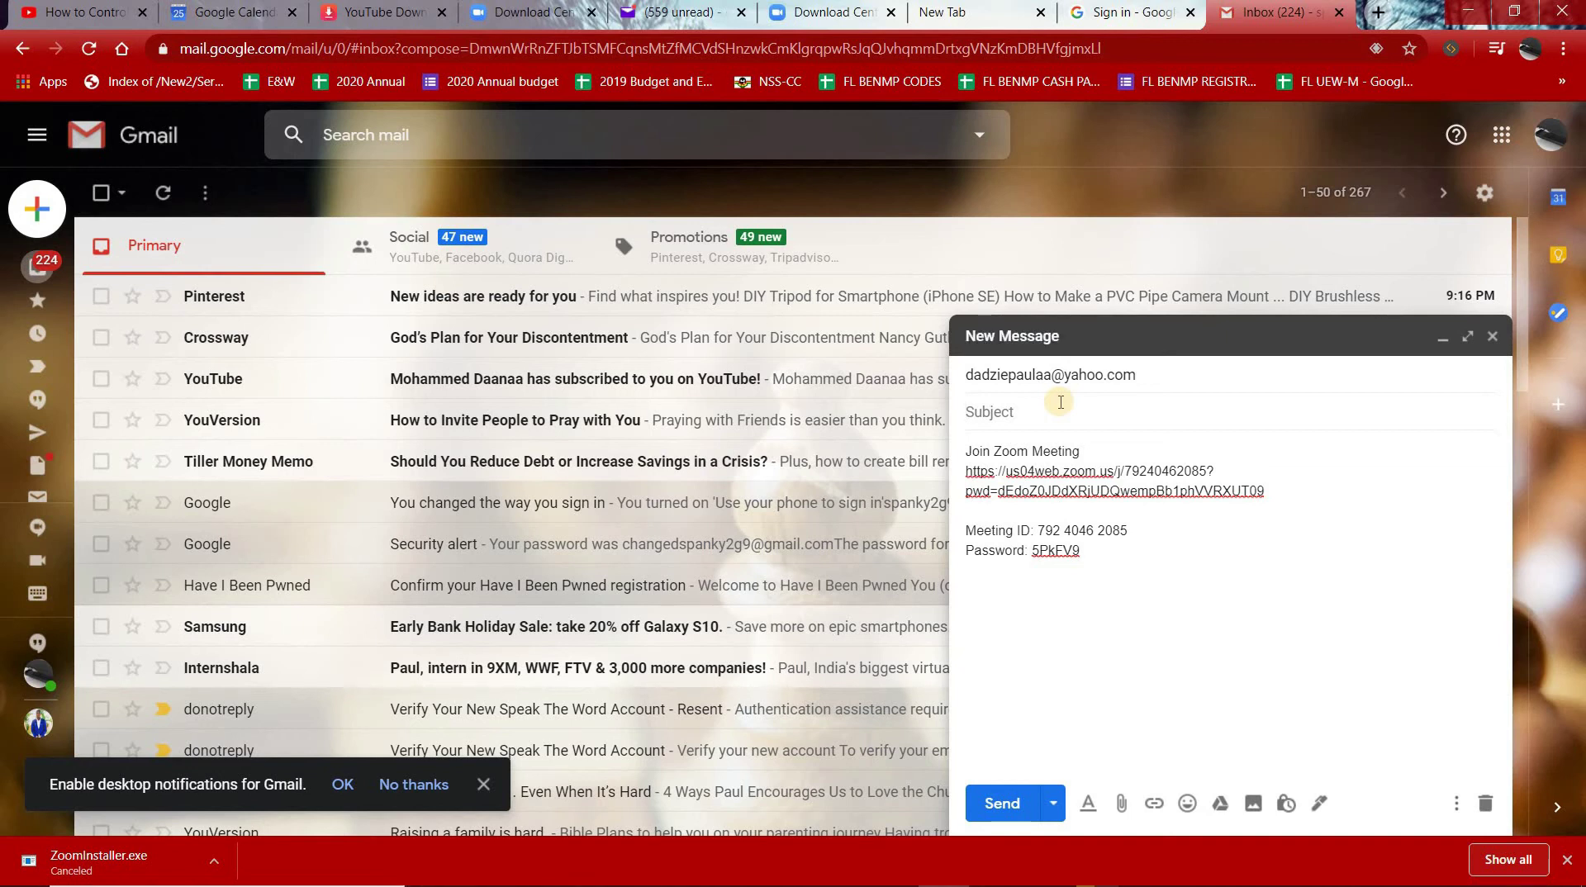
text(Meet)
key(BackSpace)
key(BackSpace)
key(BackSpace)
key(BackSpace)
key(BackSpace)
text(My)
key(BackSpace)
key(BackSpace)
key(BackSpace)
text(Pauls Meet & Chill Meet)
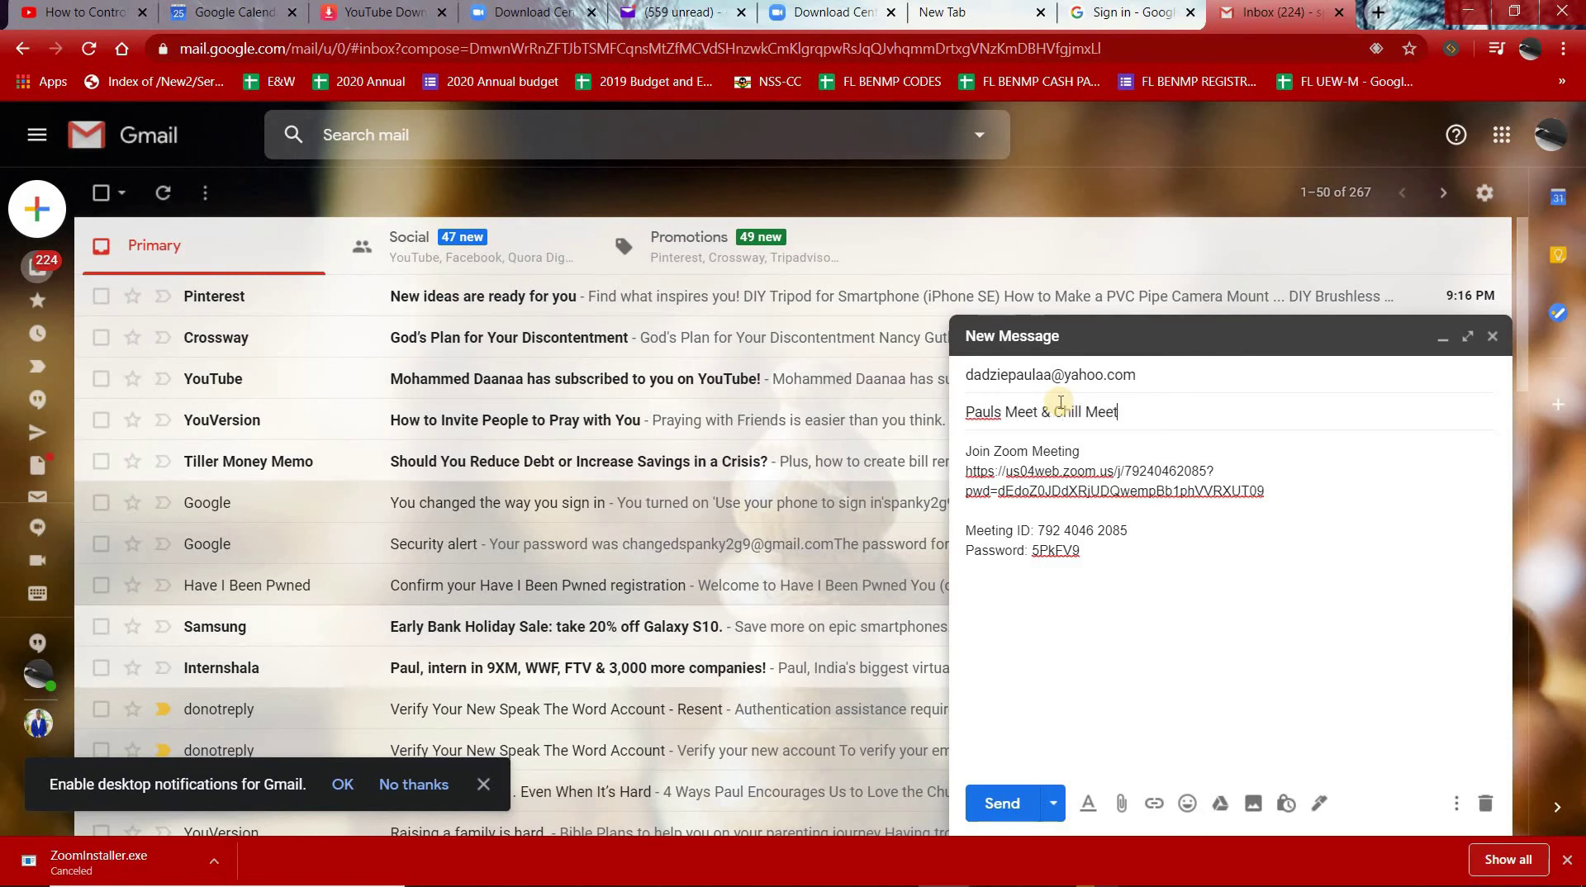
text(ing)
click(1002, 804)
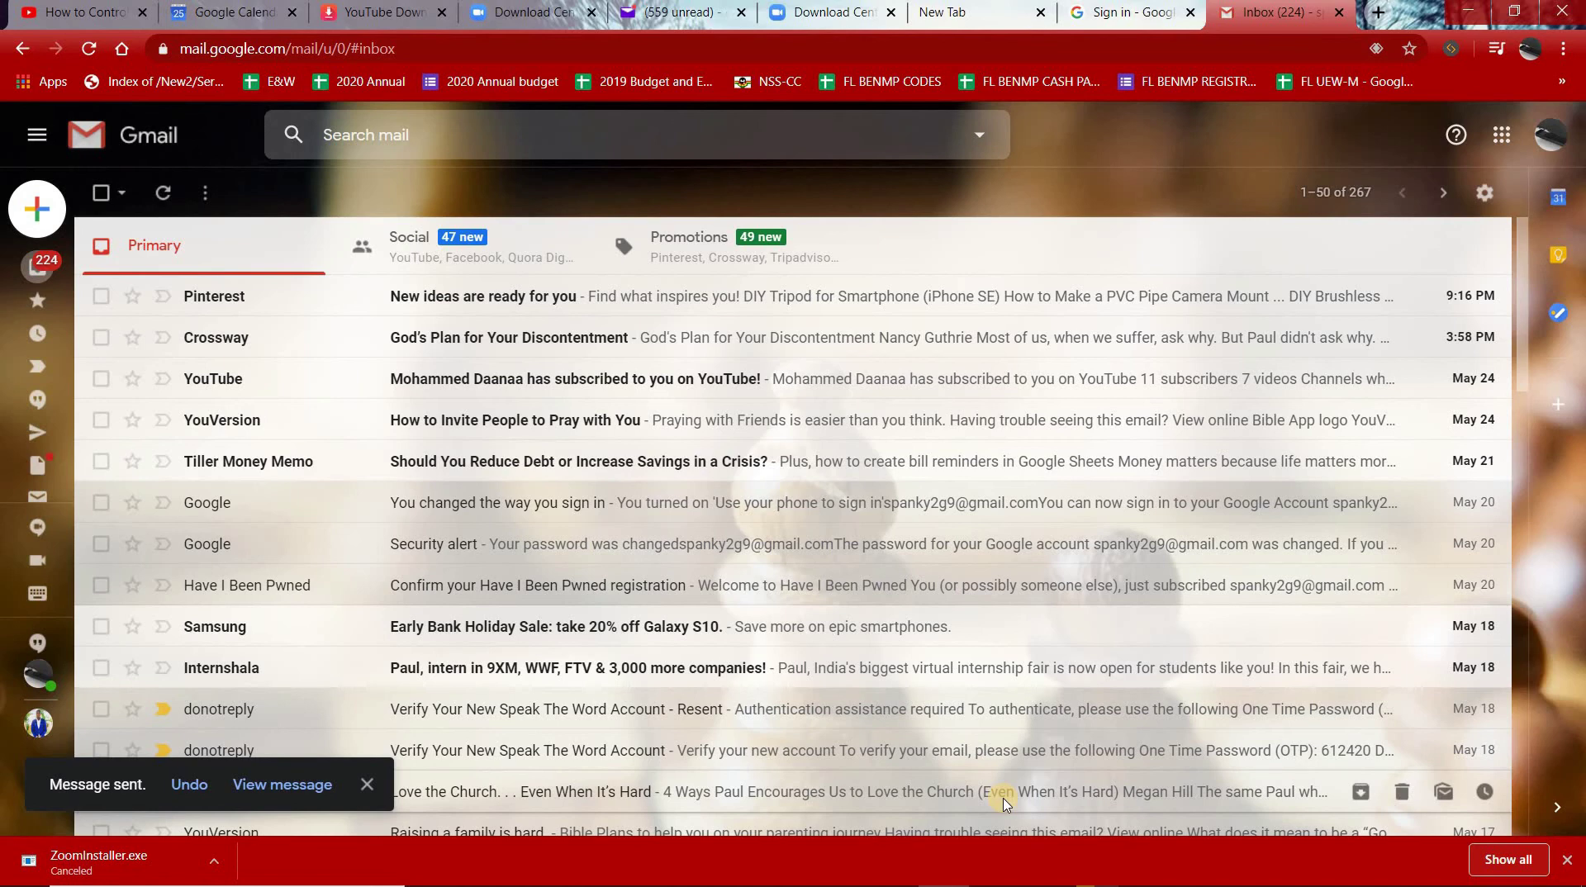
- Switch back to the Zoom meeting, view the second participant's management options and request that the participant unmute
key(alt+Tab)
key(alt+Tab)
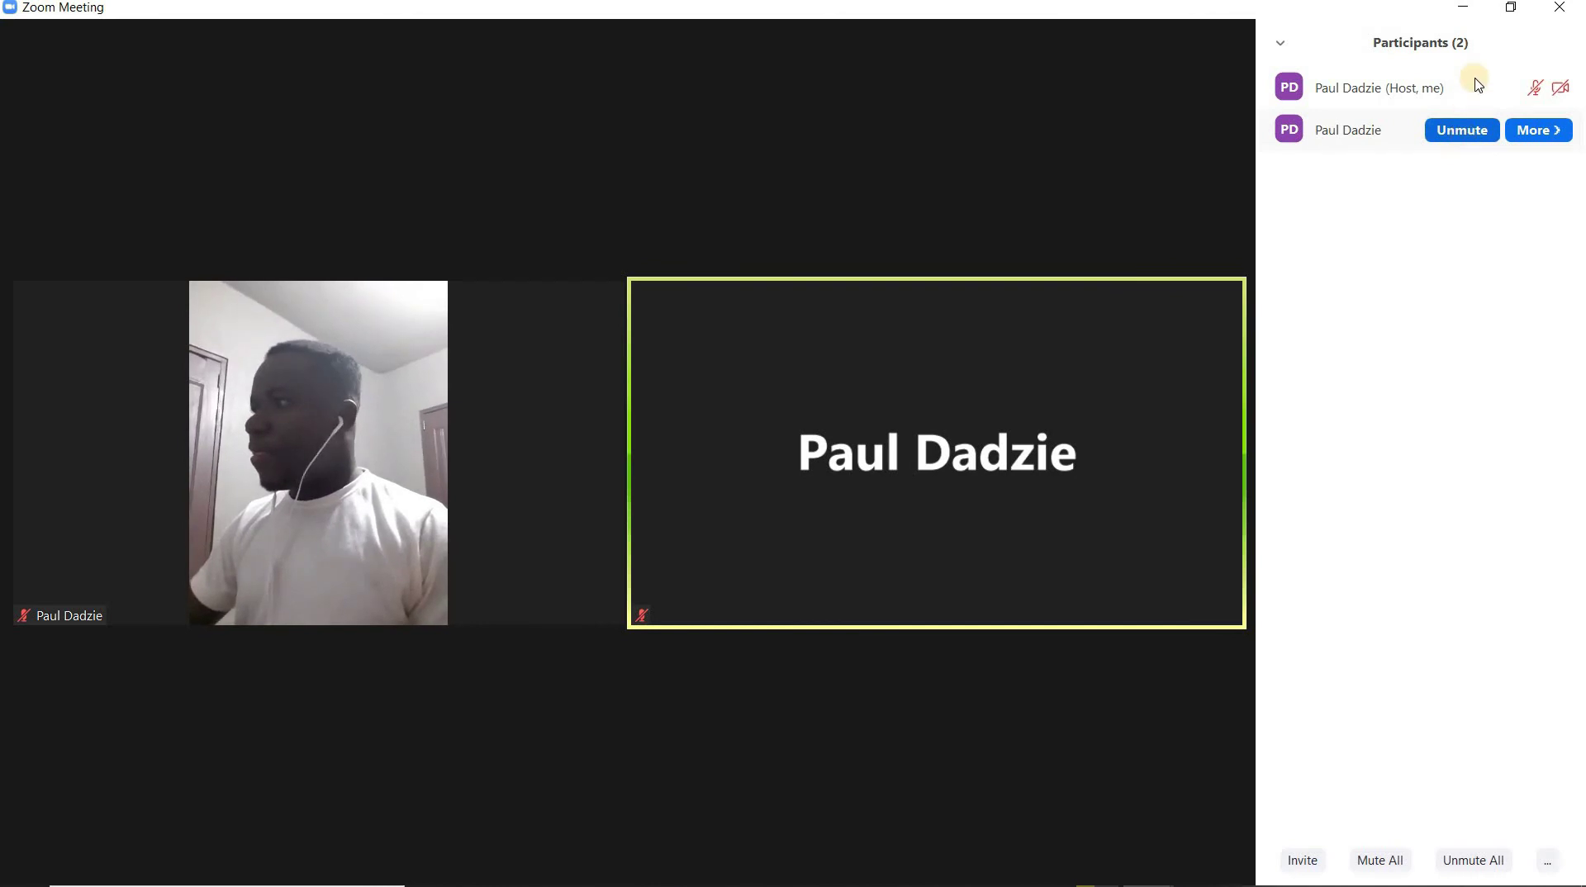
mouse_move(1489, 127)
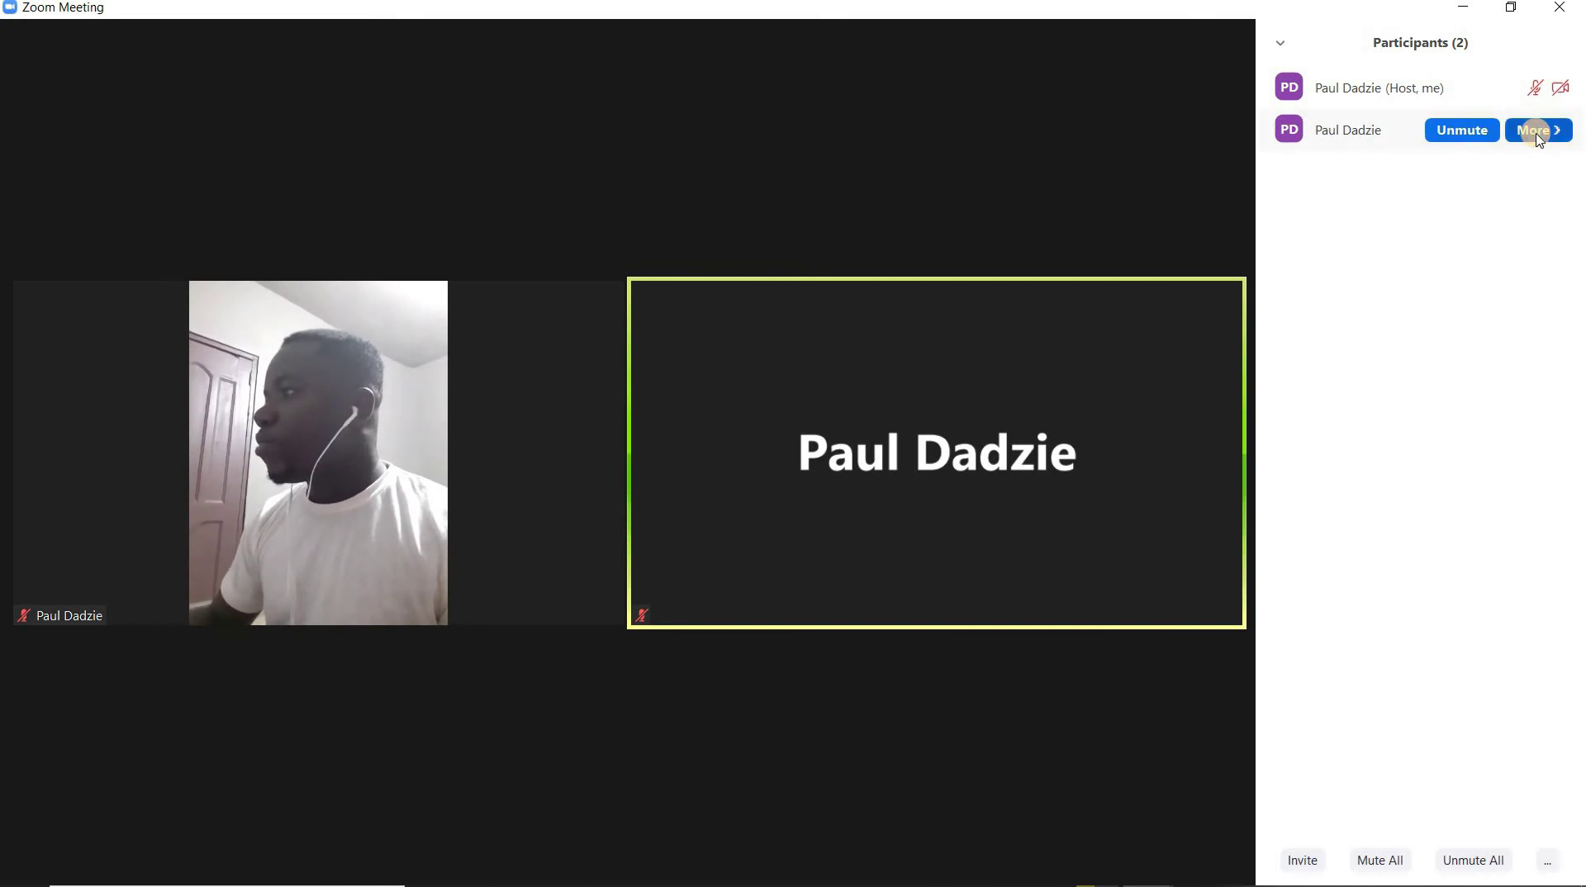
click(1533, 129)
click(1380, 206)
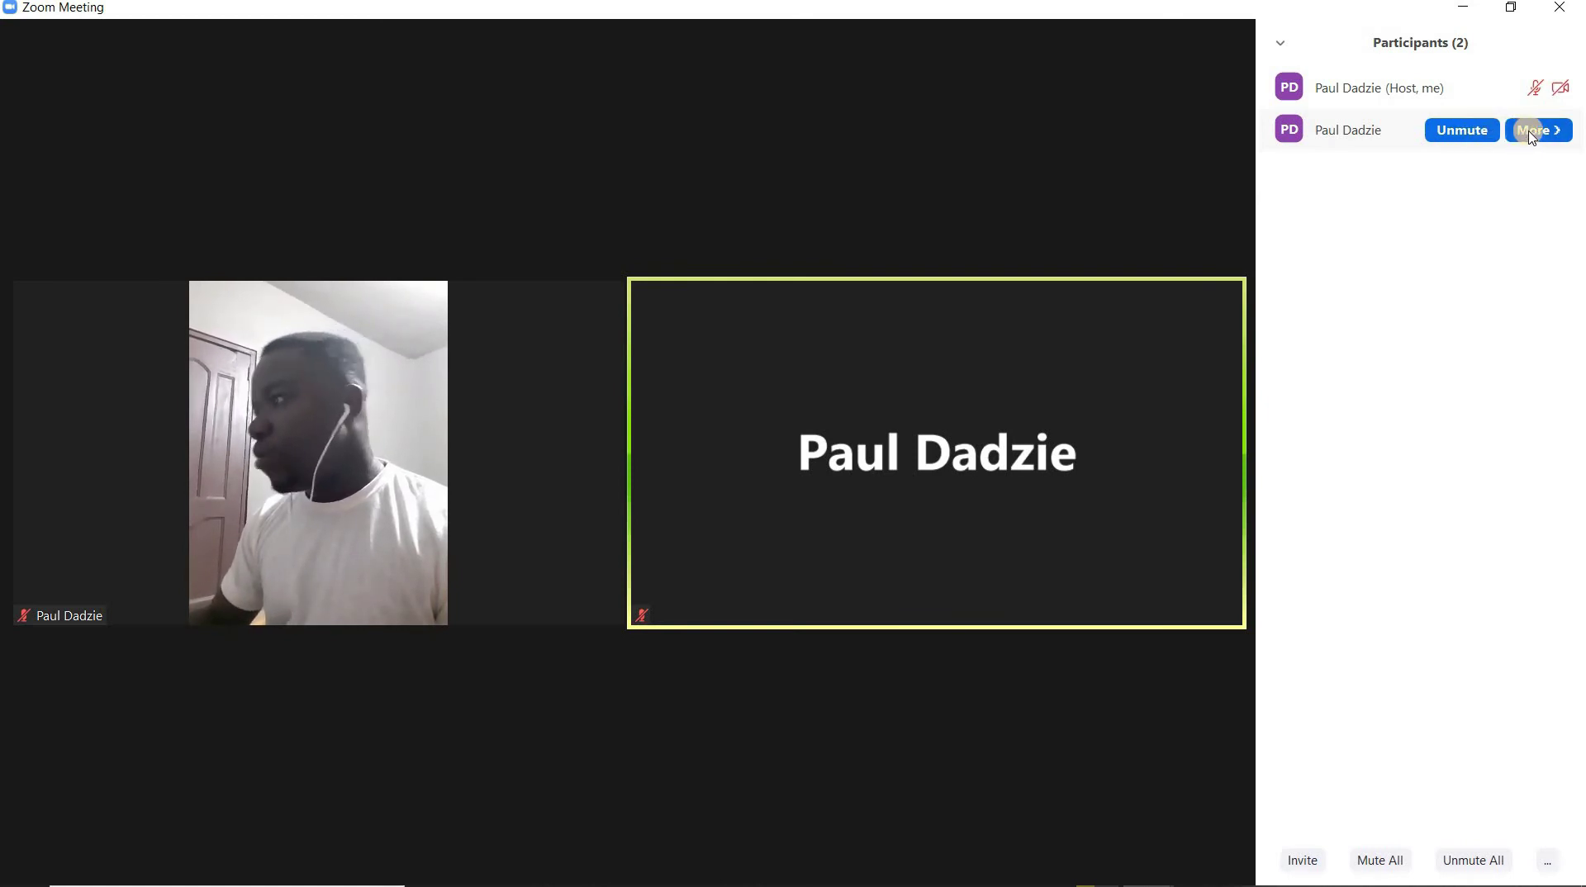
click(1442, 143)
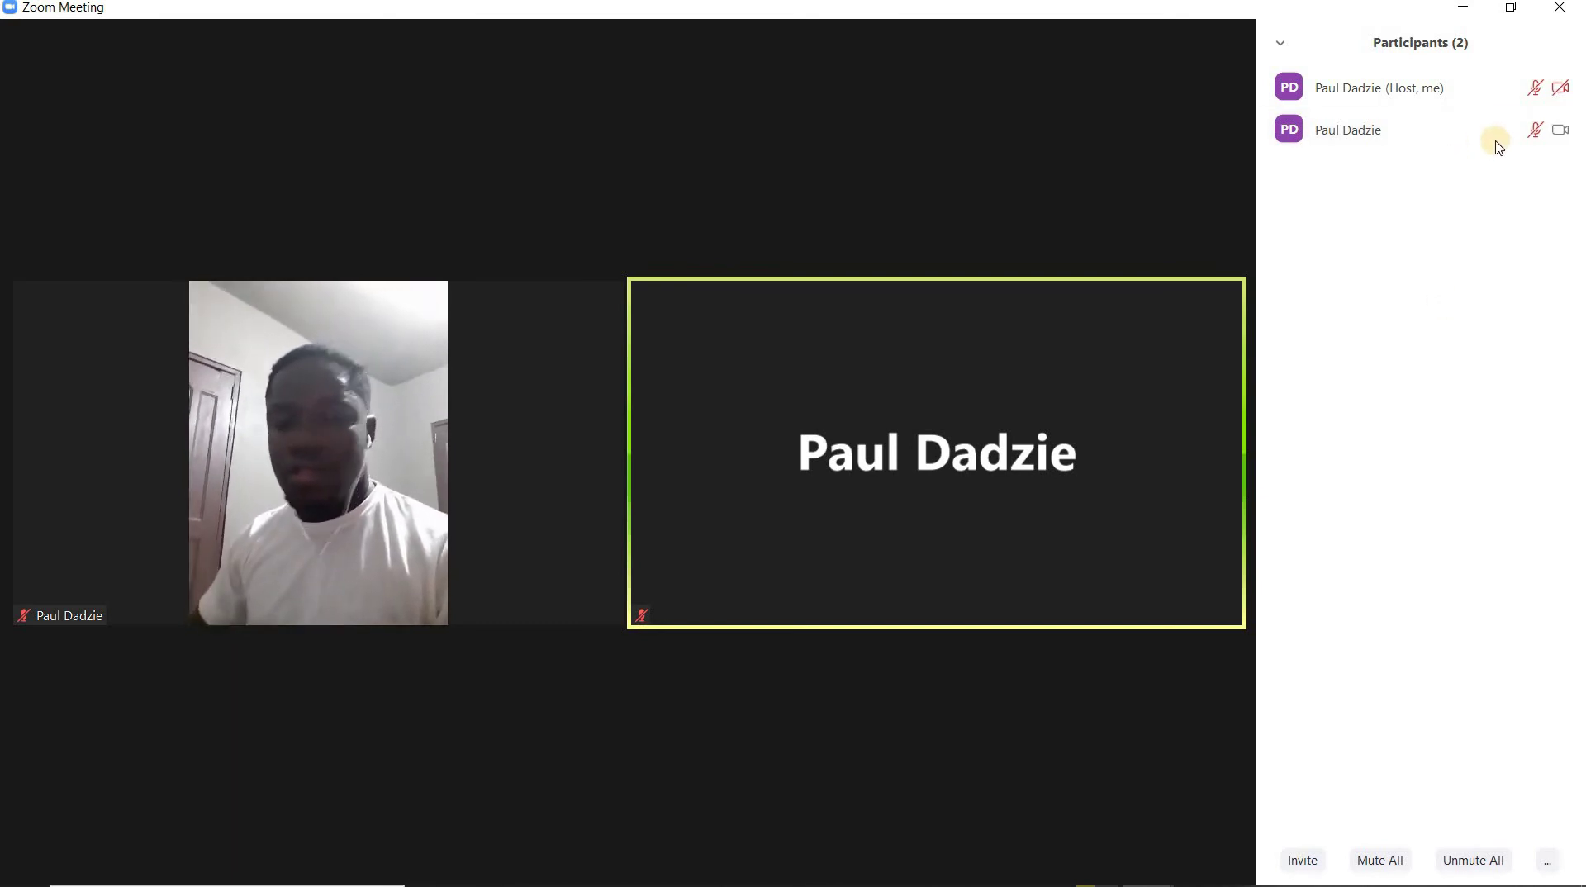
- Mute the second participant's microphone again and stop that participant's video
click(1483, 145)
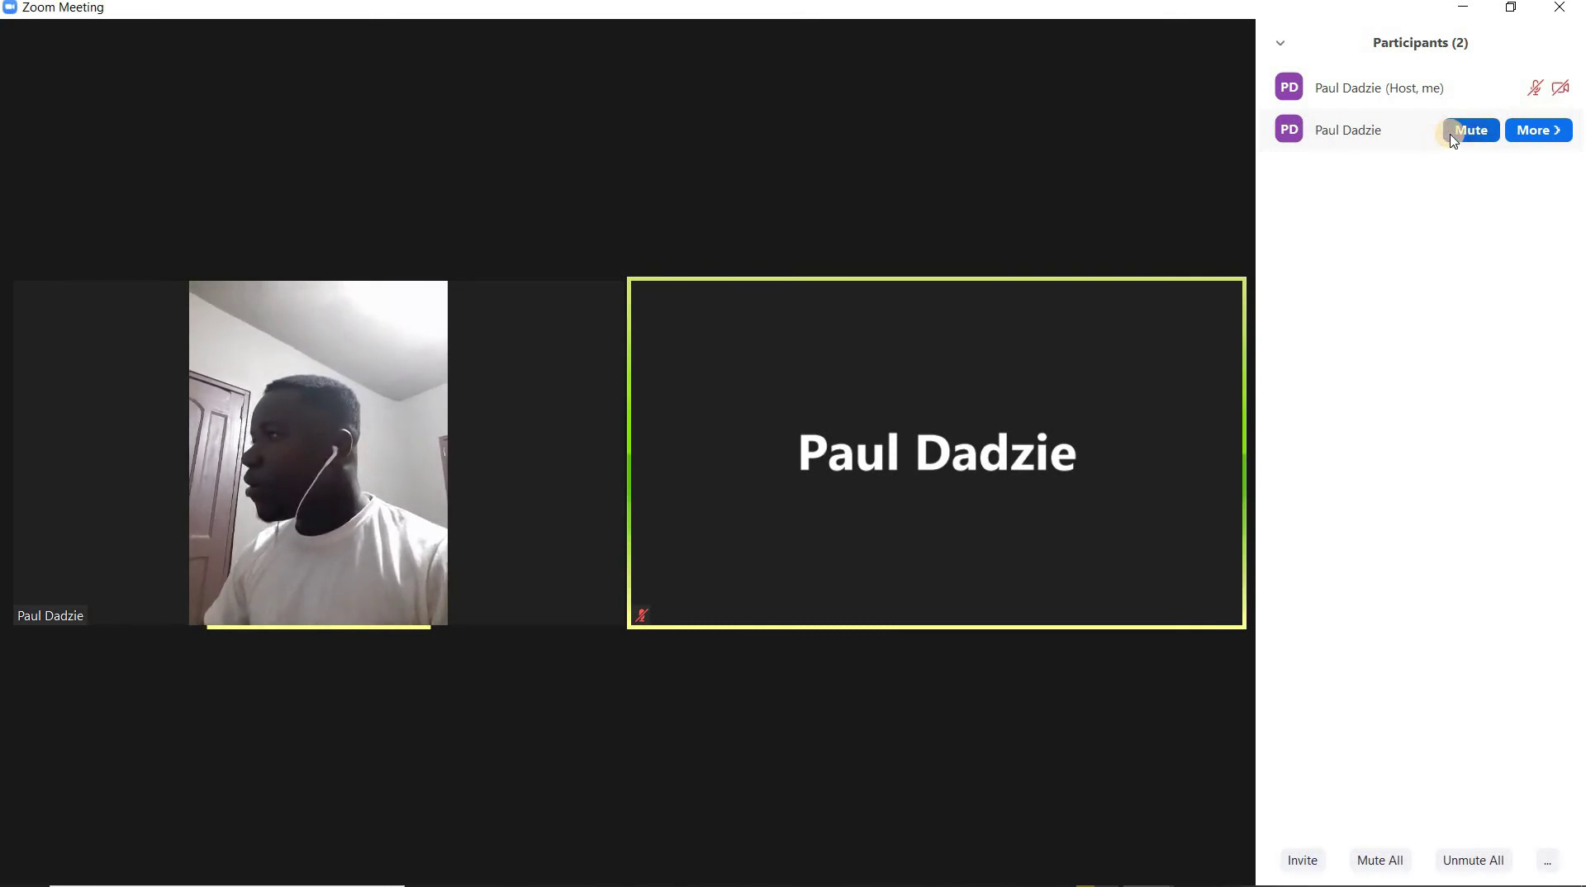
click(1451, 132)
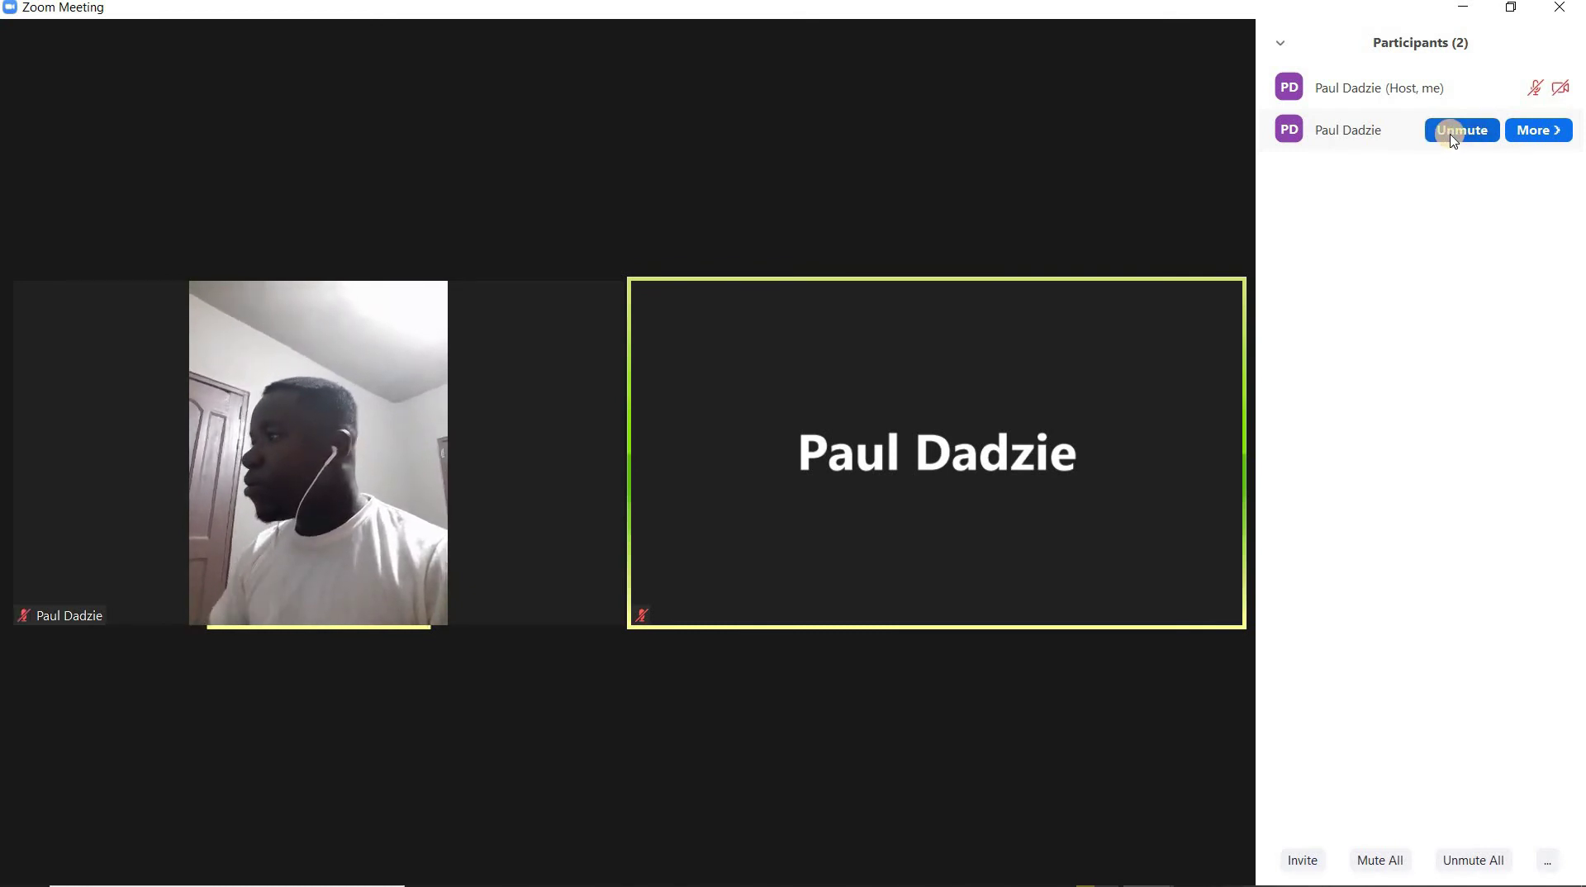
click(1541, 132)
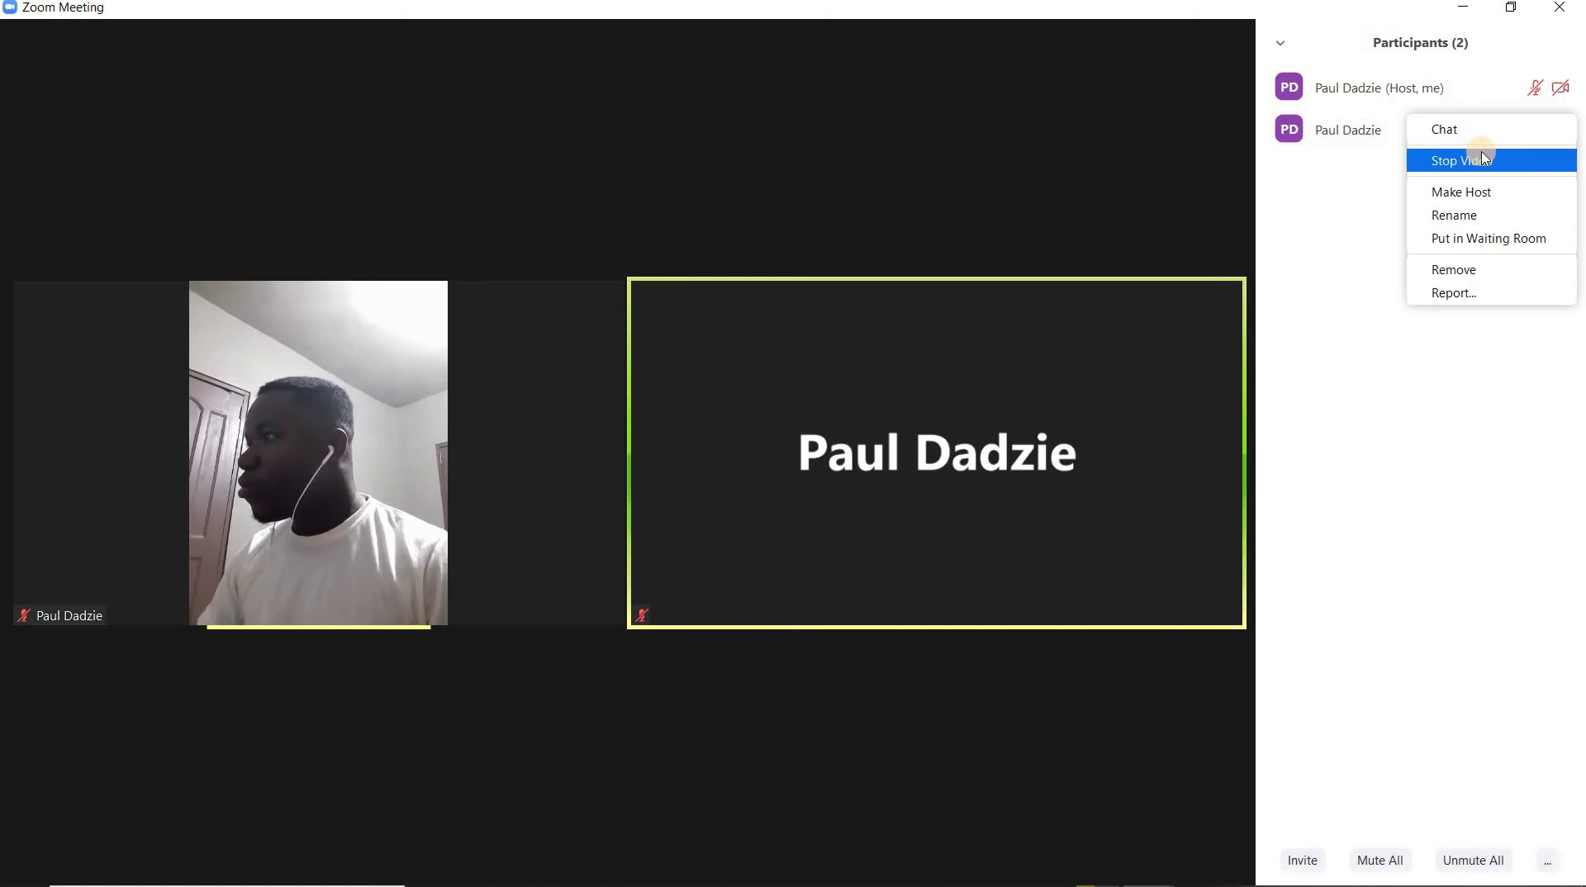
click(1478, 153)
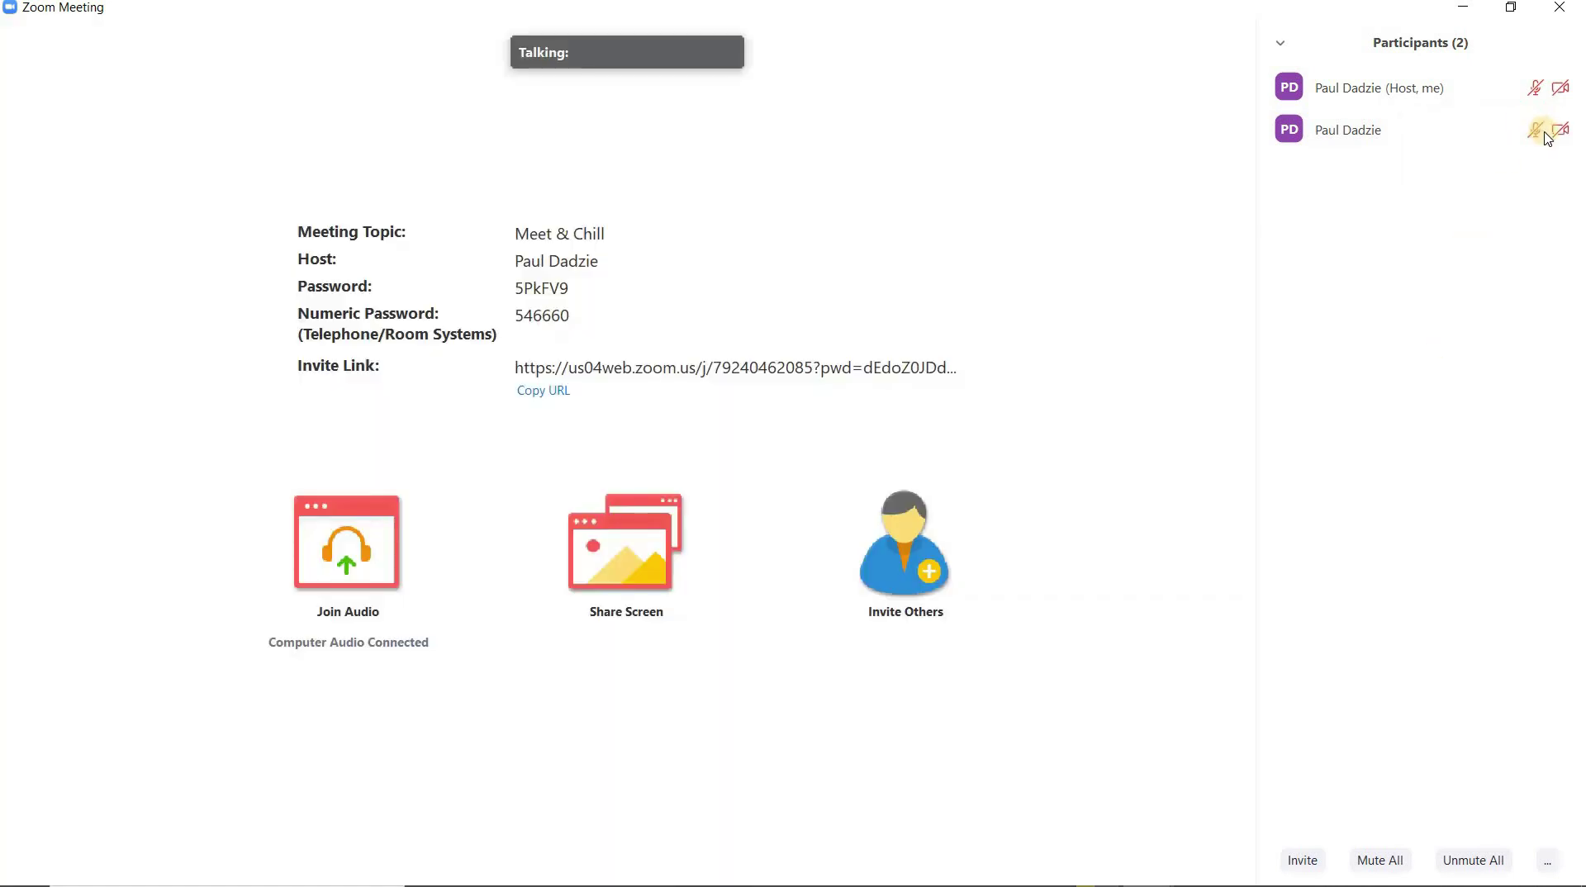
- Ask the second participant to start their video
click(1530, 134)
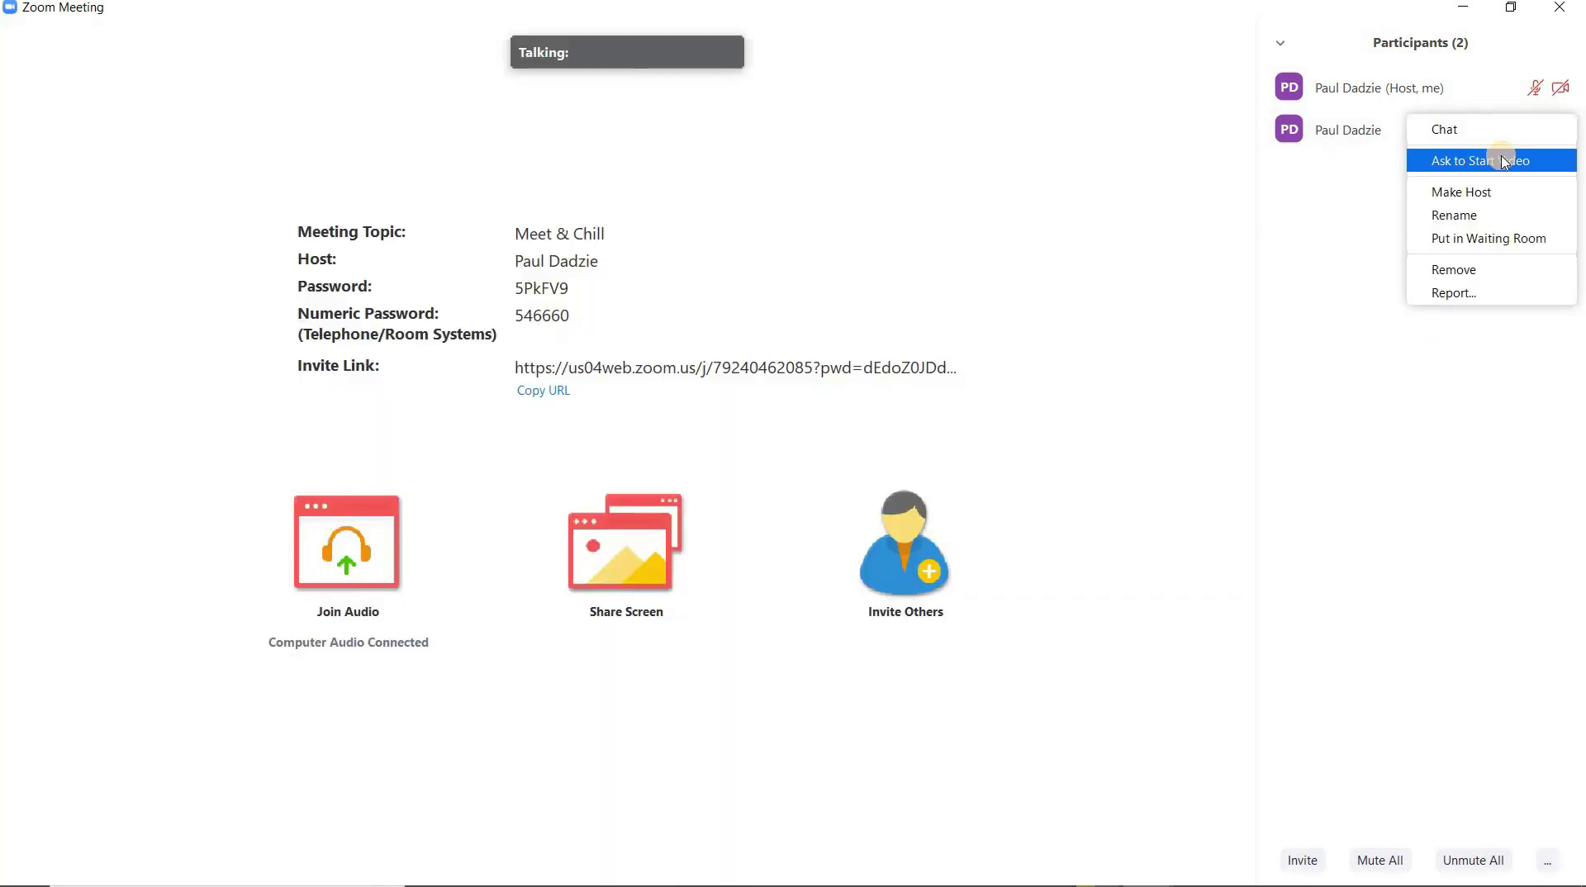
click(1503, 162)
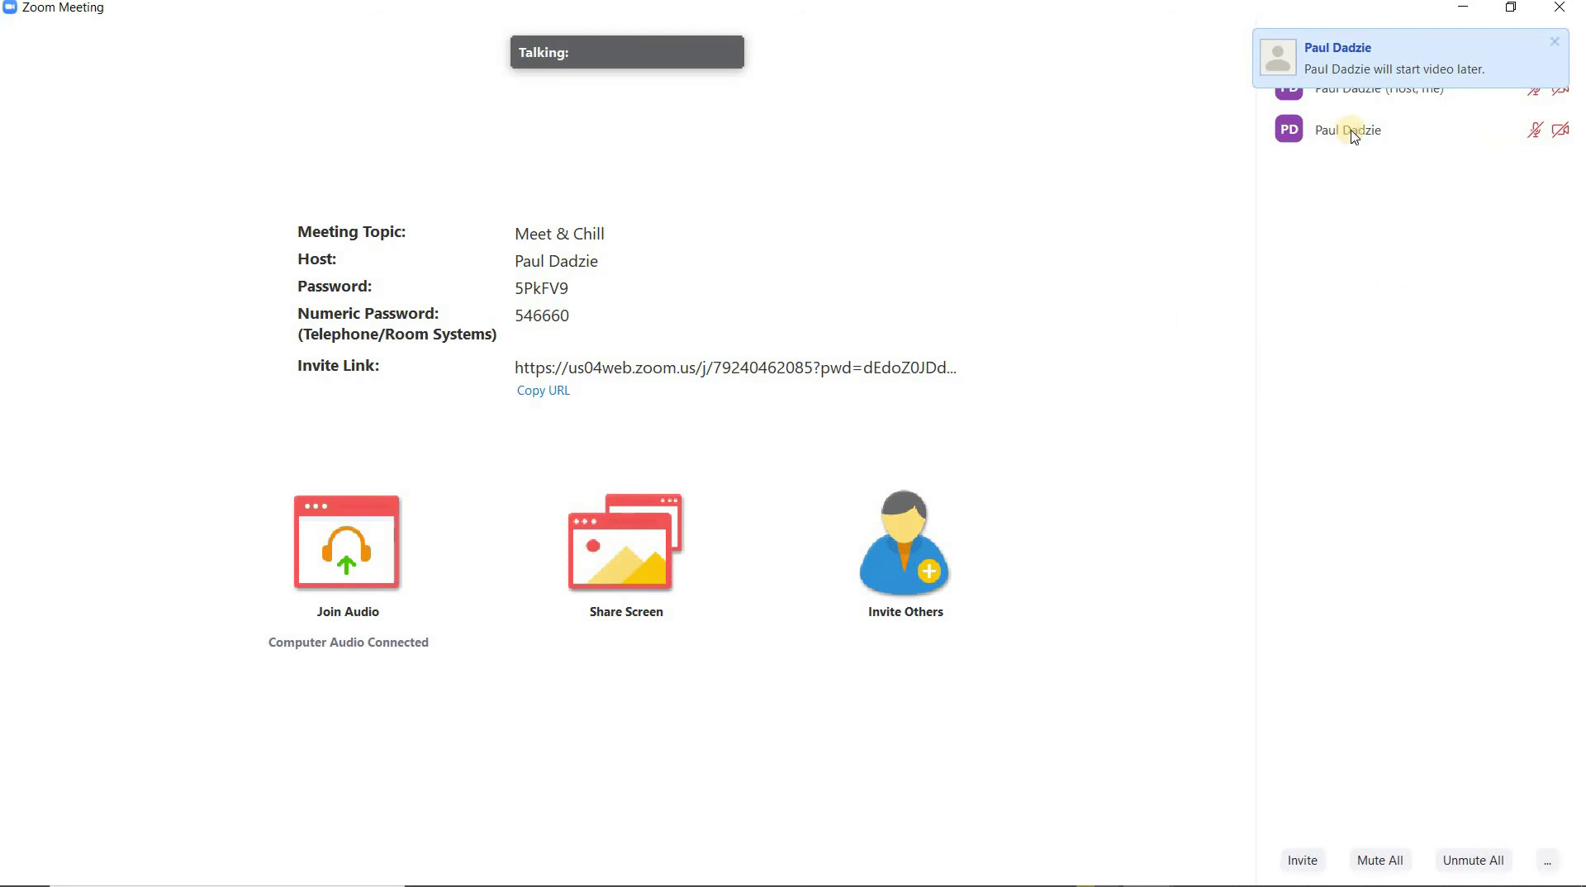
mouse_move(1351, 131)
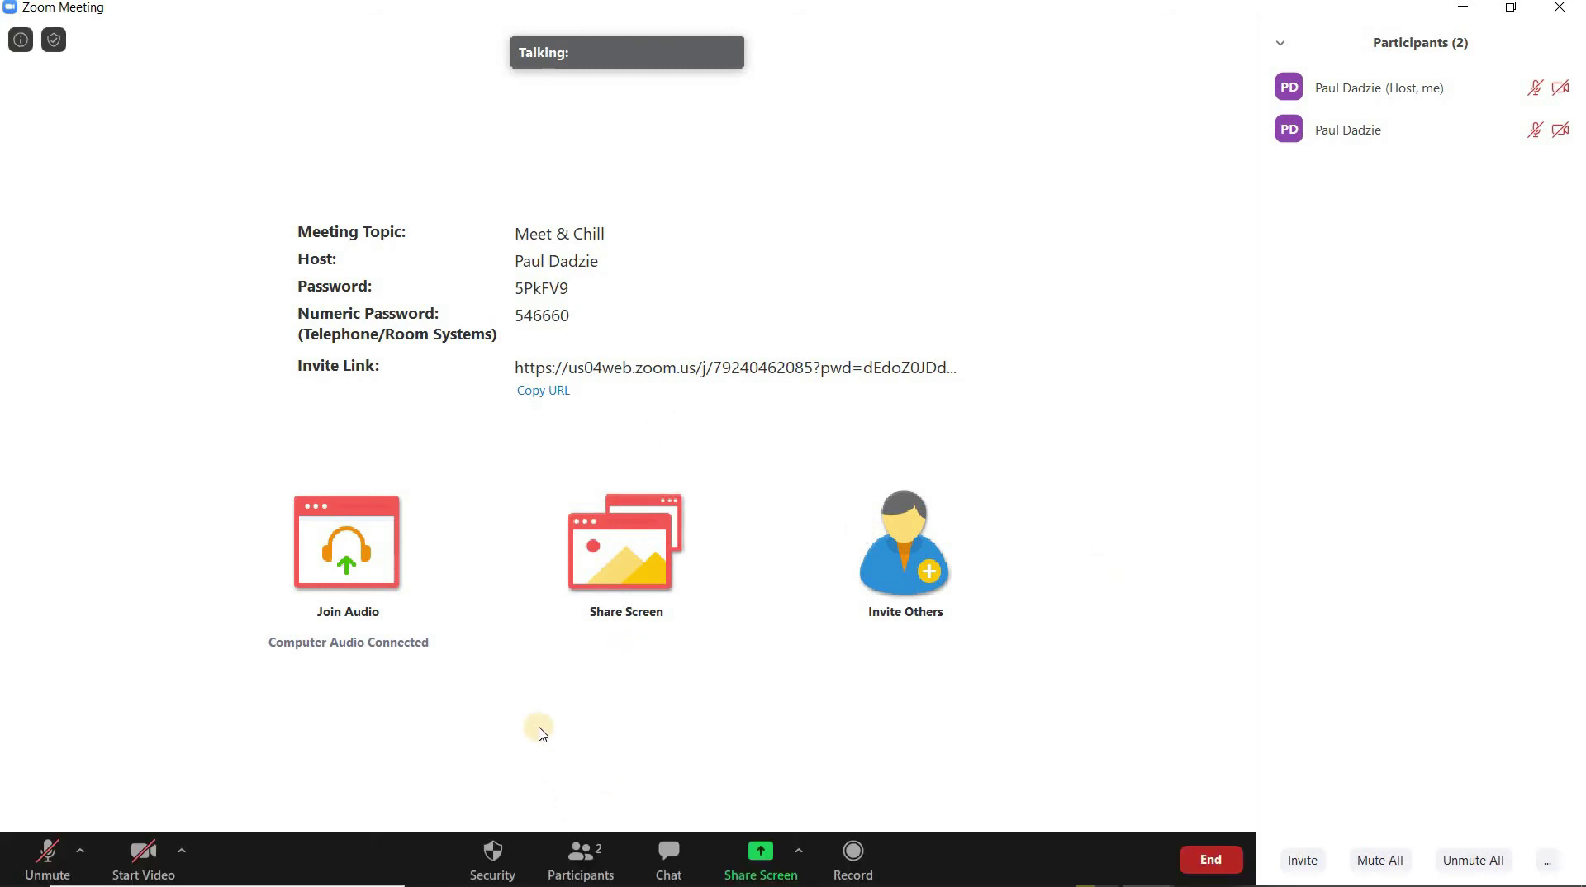
- Hide and reopen the participants list, and send the second participant the private chat message "Hello, How is it man"
click(578, 855)
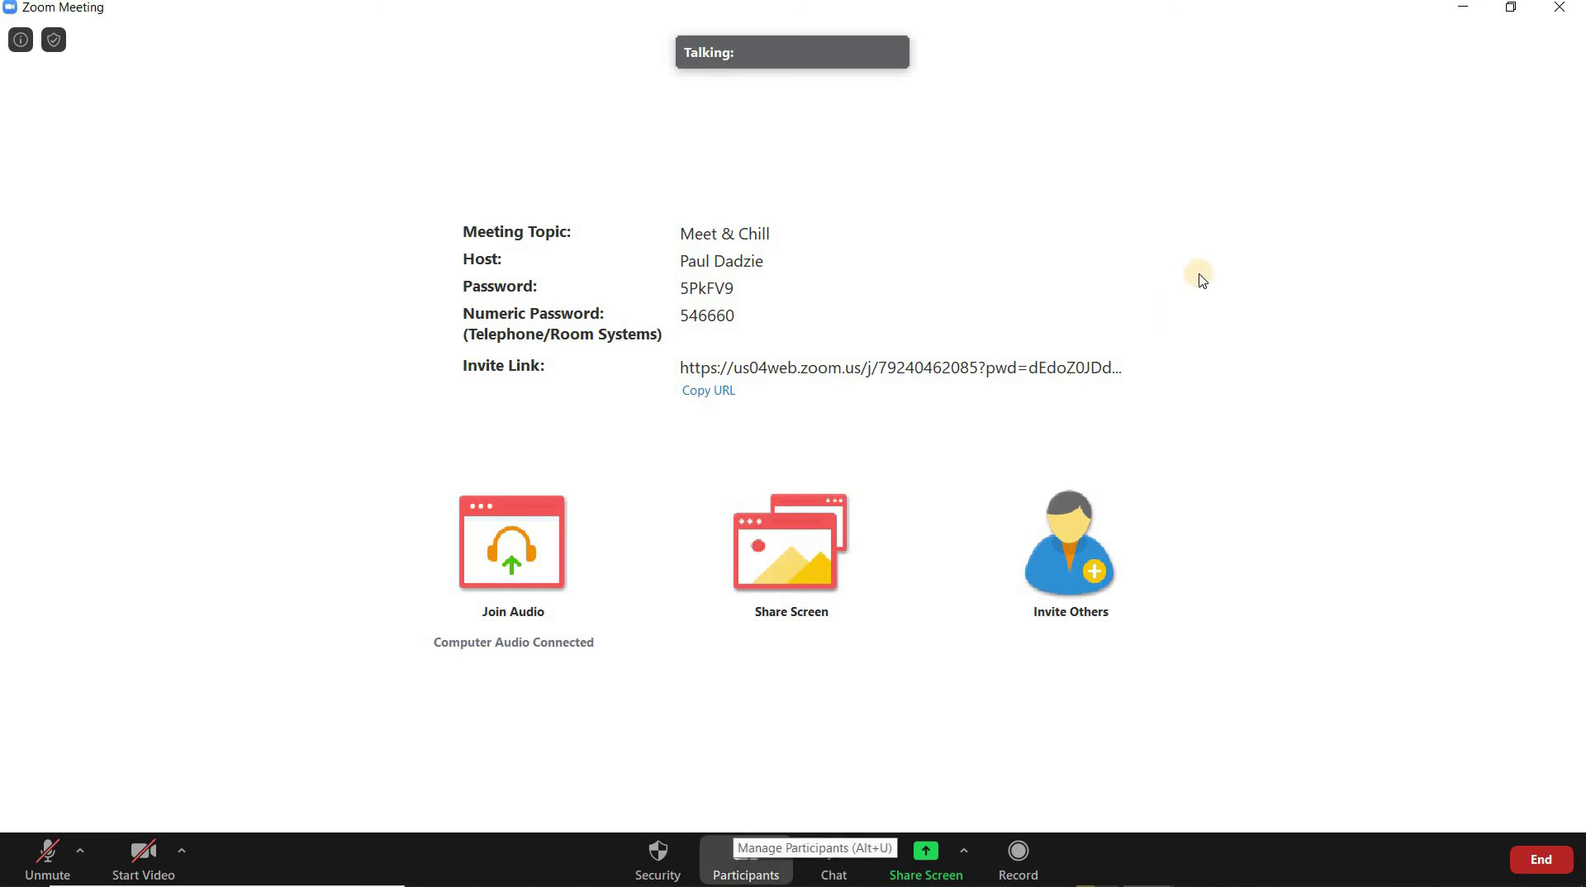
key(alt+u)
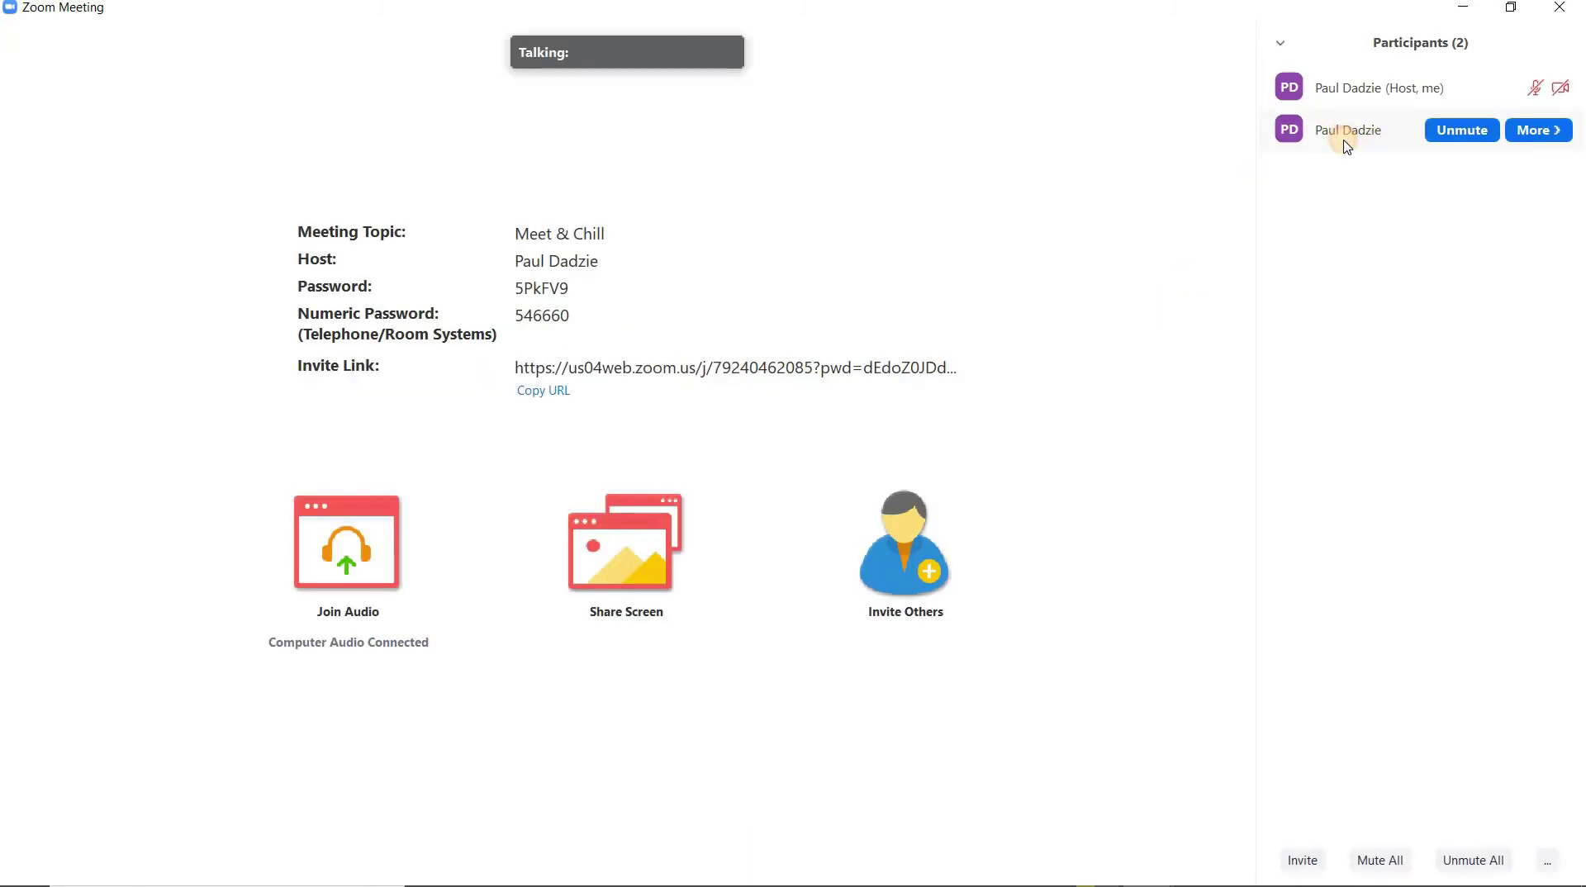
click(1519, 130)
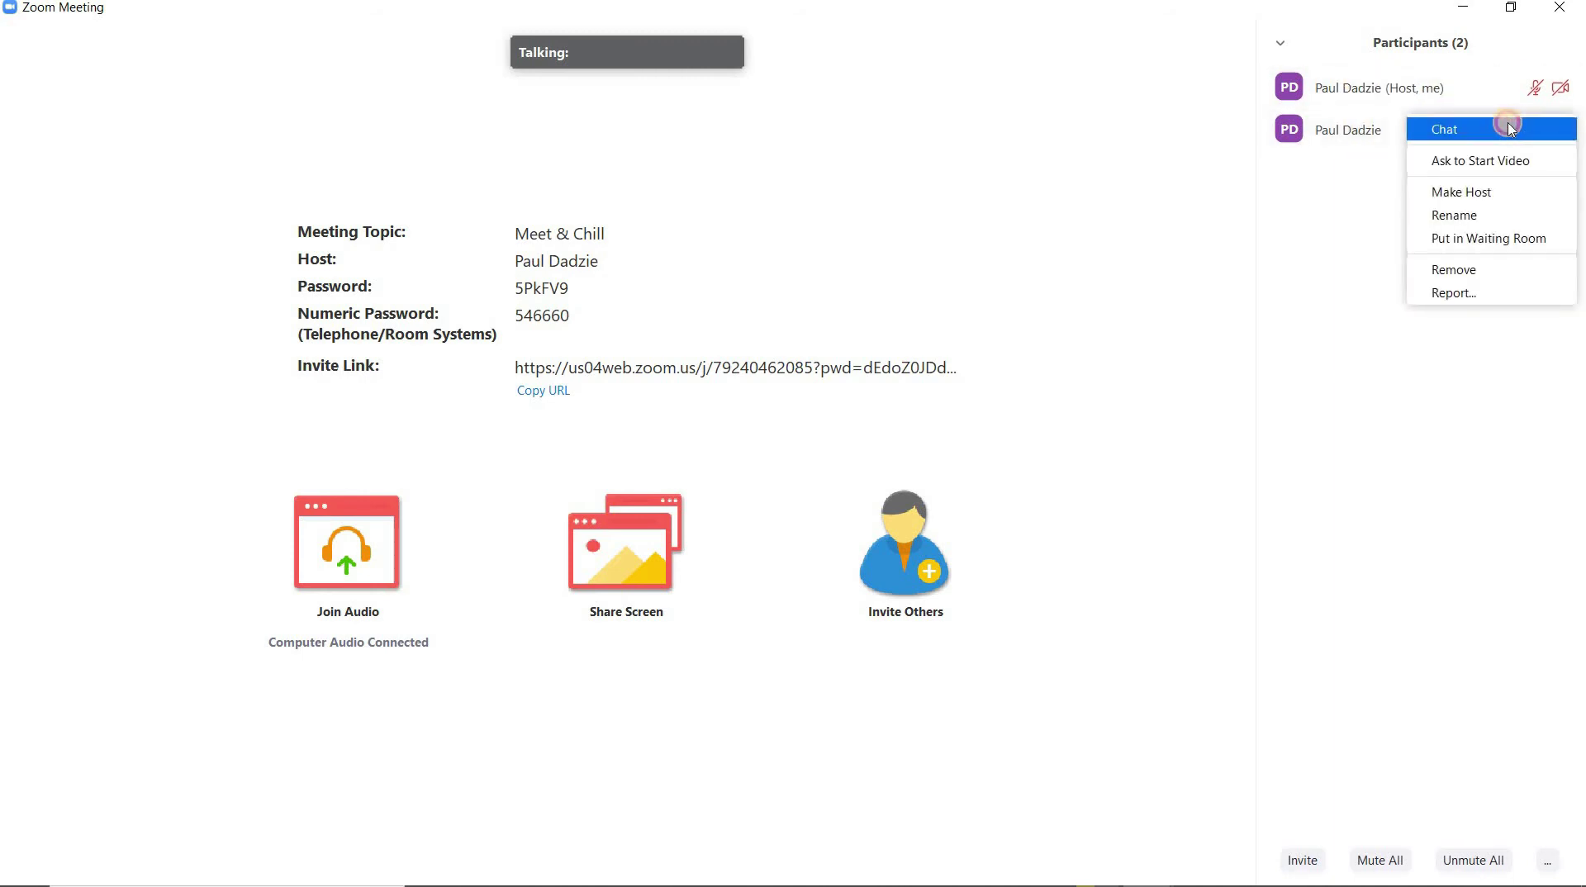
click(1517, 130)
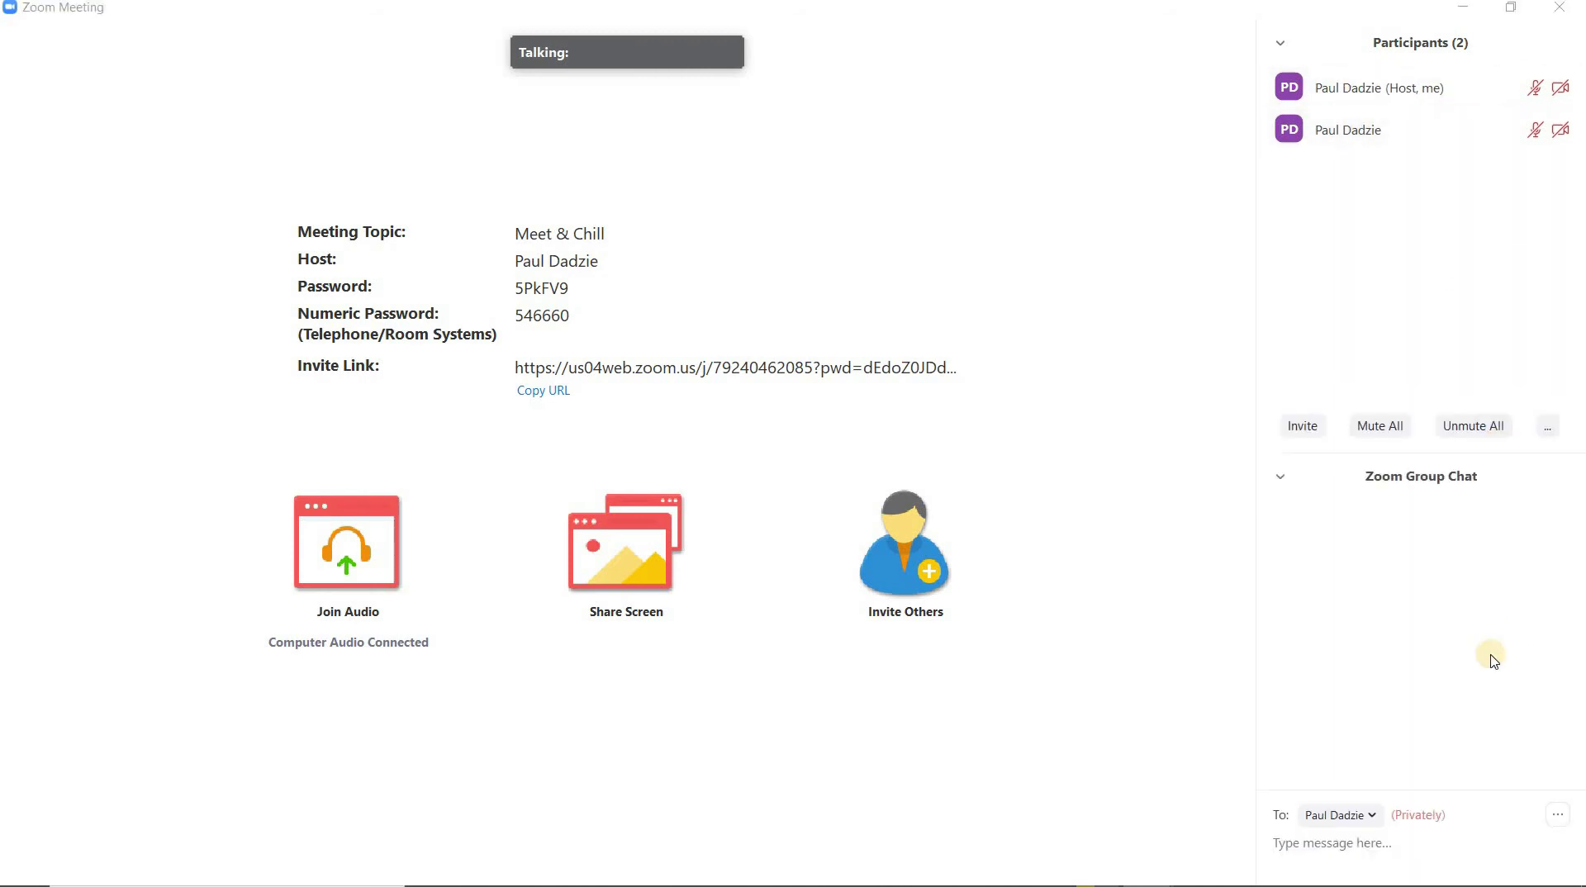
text(Hello, How is it man)
key(Return)
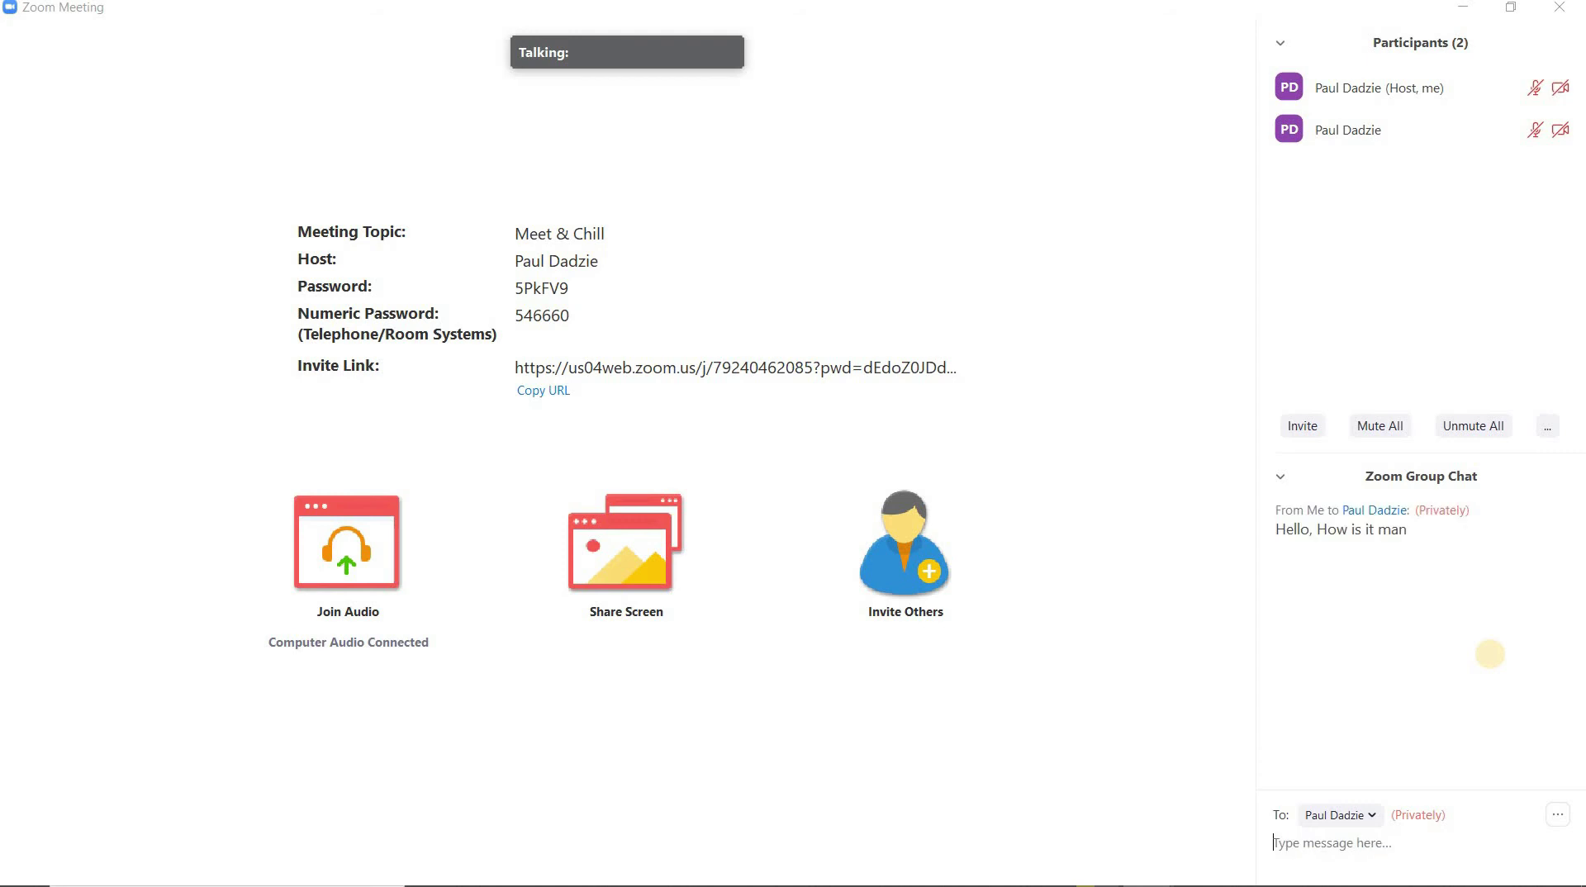
- Send the same participant another private chat message reading "Meeting Seriously boring"
text(Meeting)
key(BackSpace)
text(g Seriously born)
key(BackSpace)
text(ing)
key(Return)
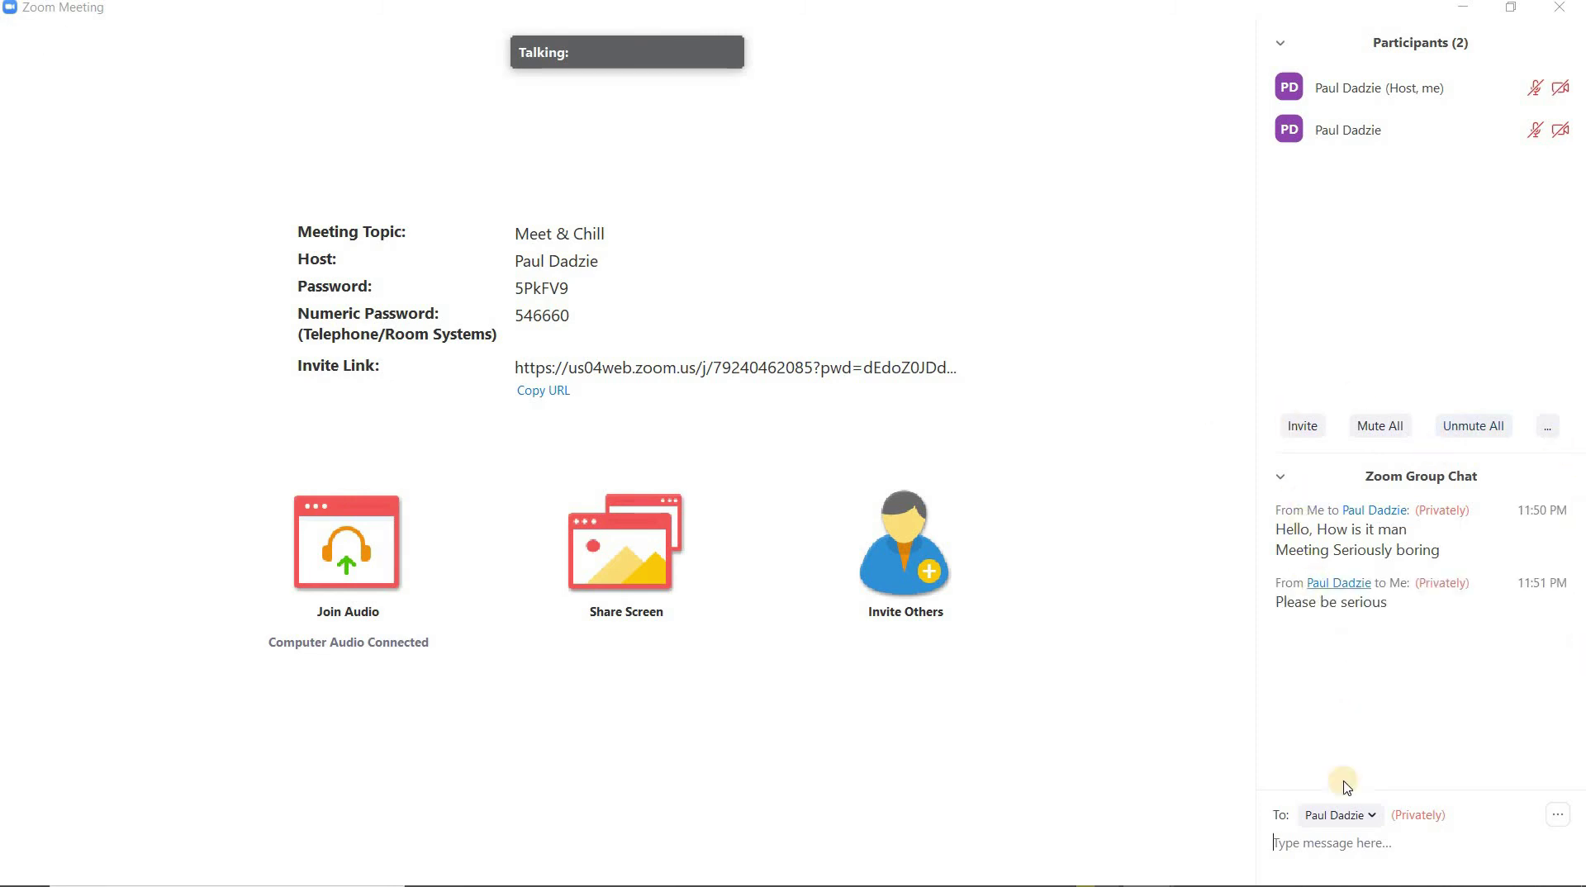
- Switch the chat recipient to everyone in the meeting and send the message "hii Everyone"
click(1376, 816)
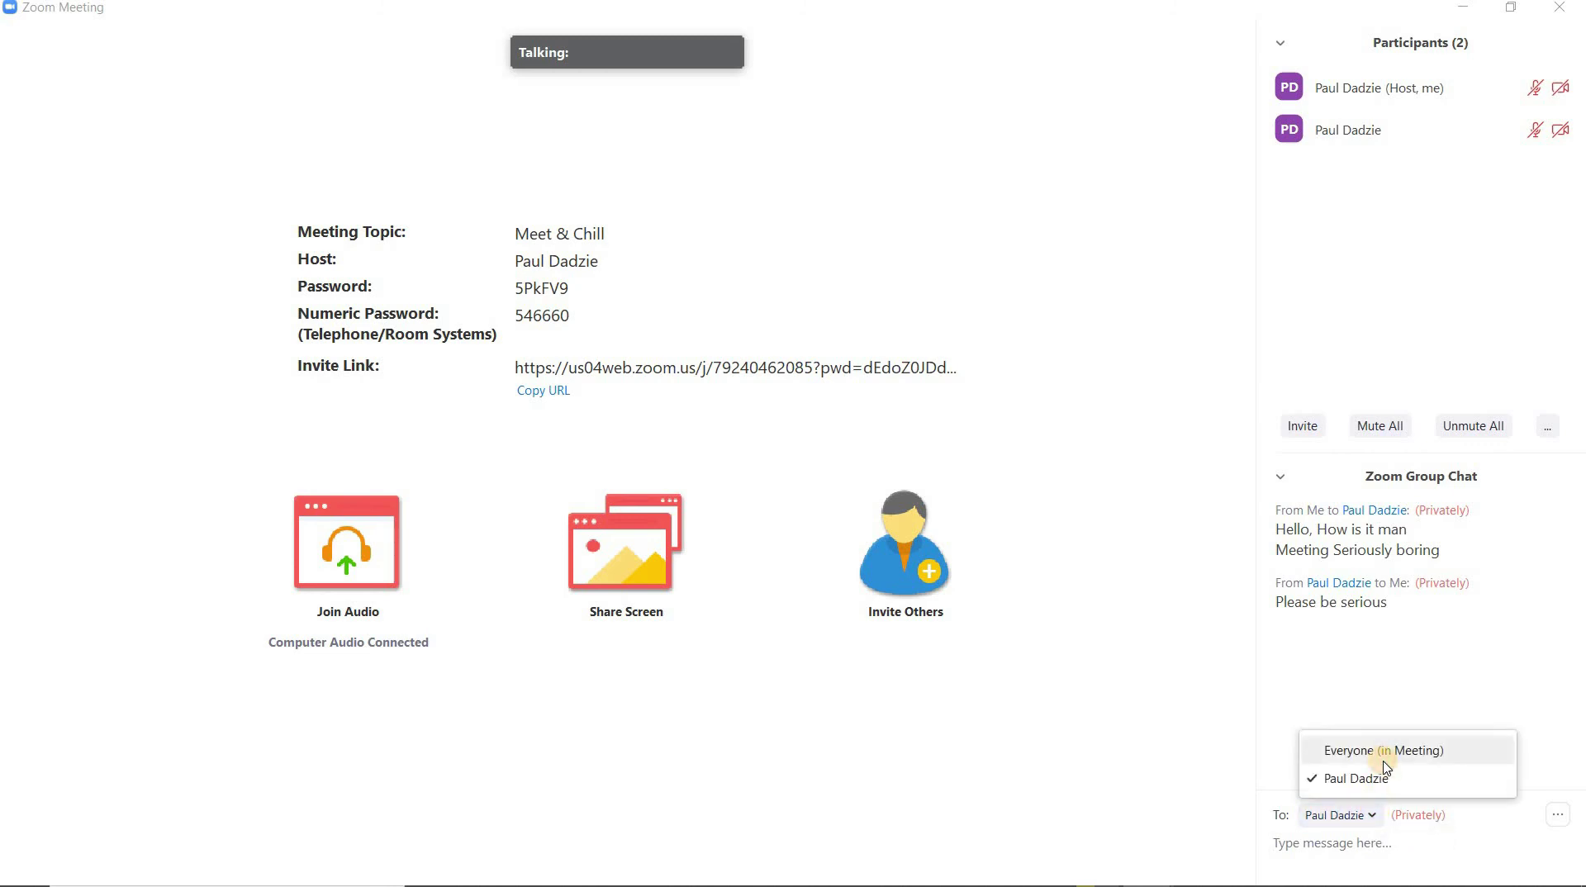
click(1386, 763)
click(1351, 814)
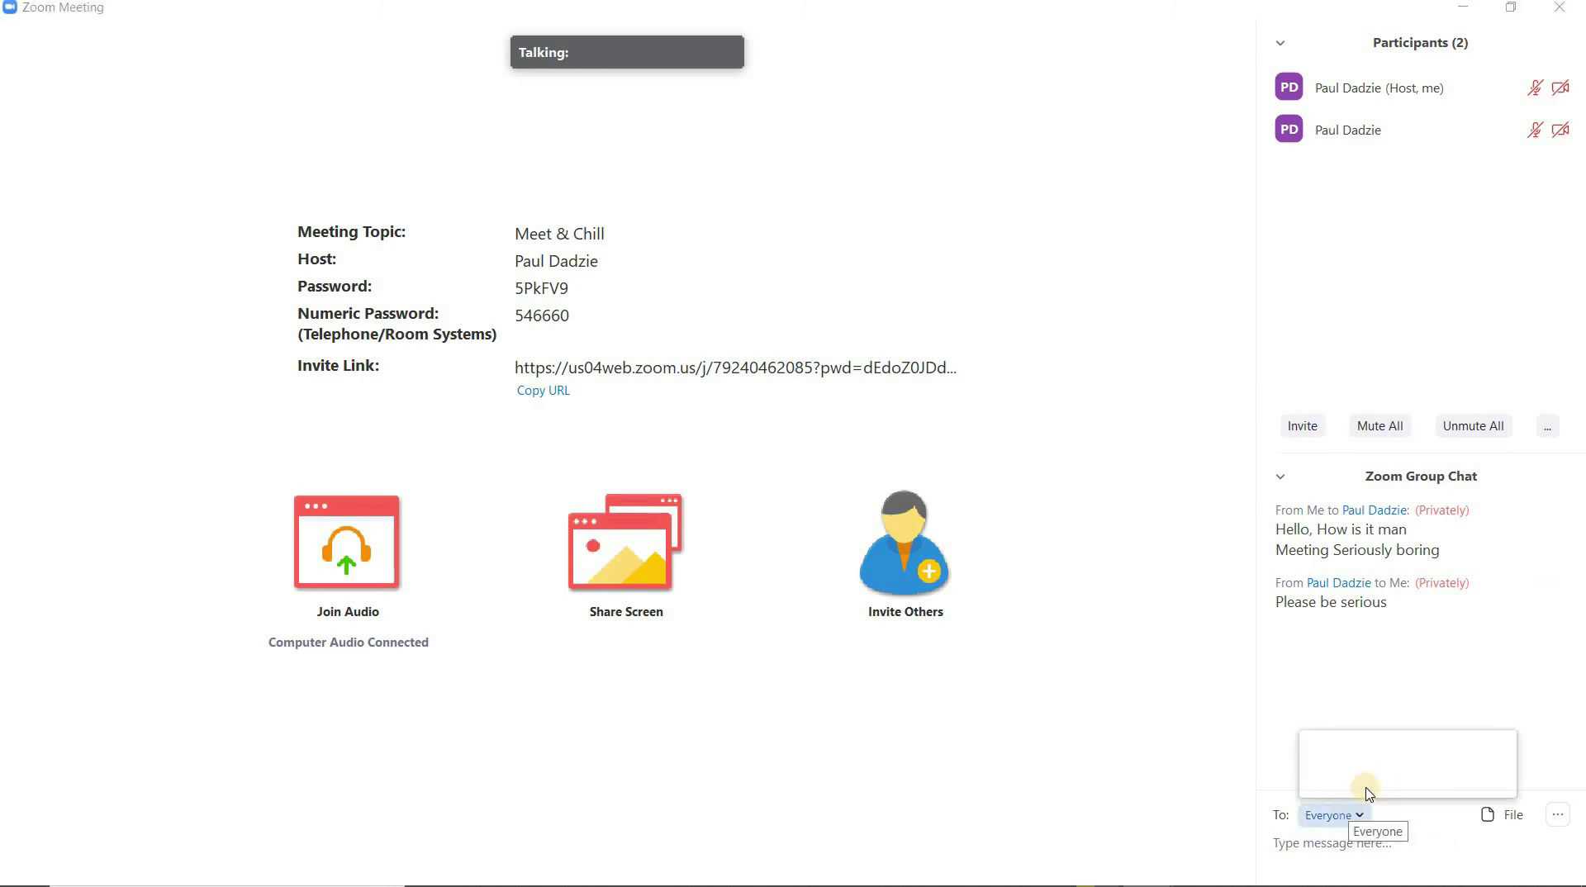
click(1395, 650)
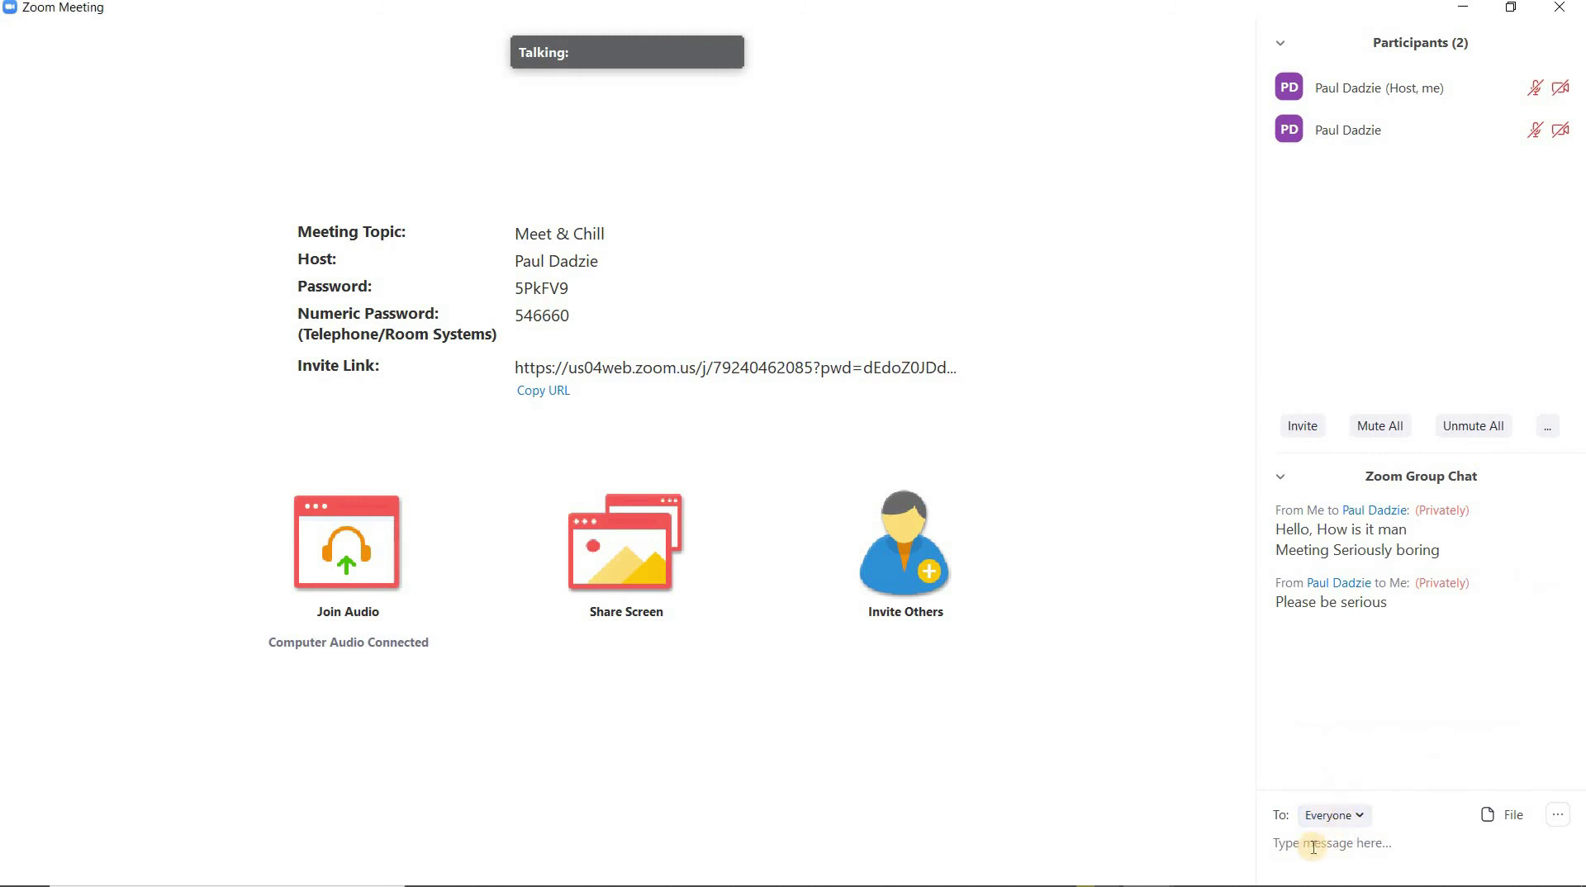
text(hii ve)
key(BackSpace)
key(BackSpace)
text(Everyone)
key(Return)
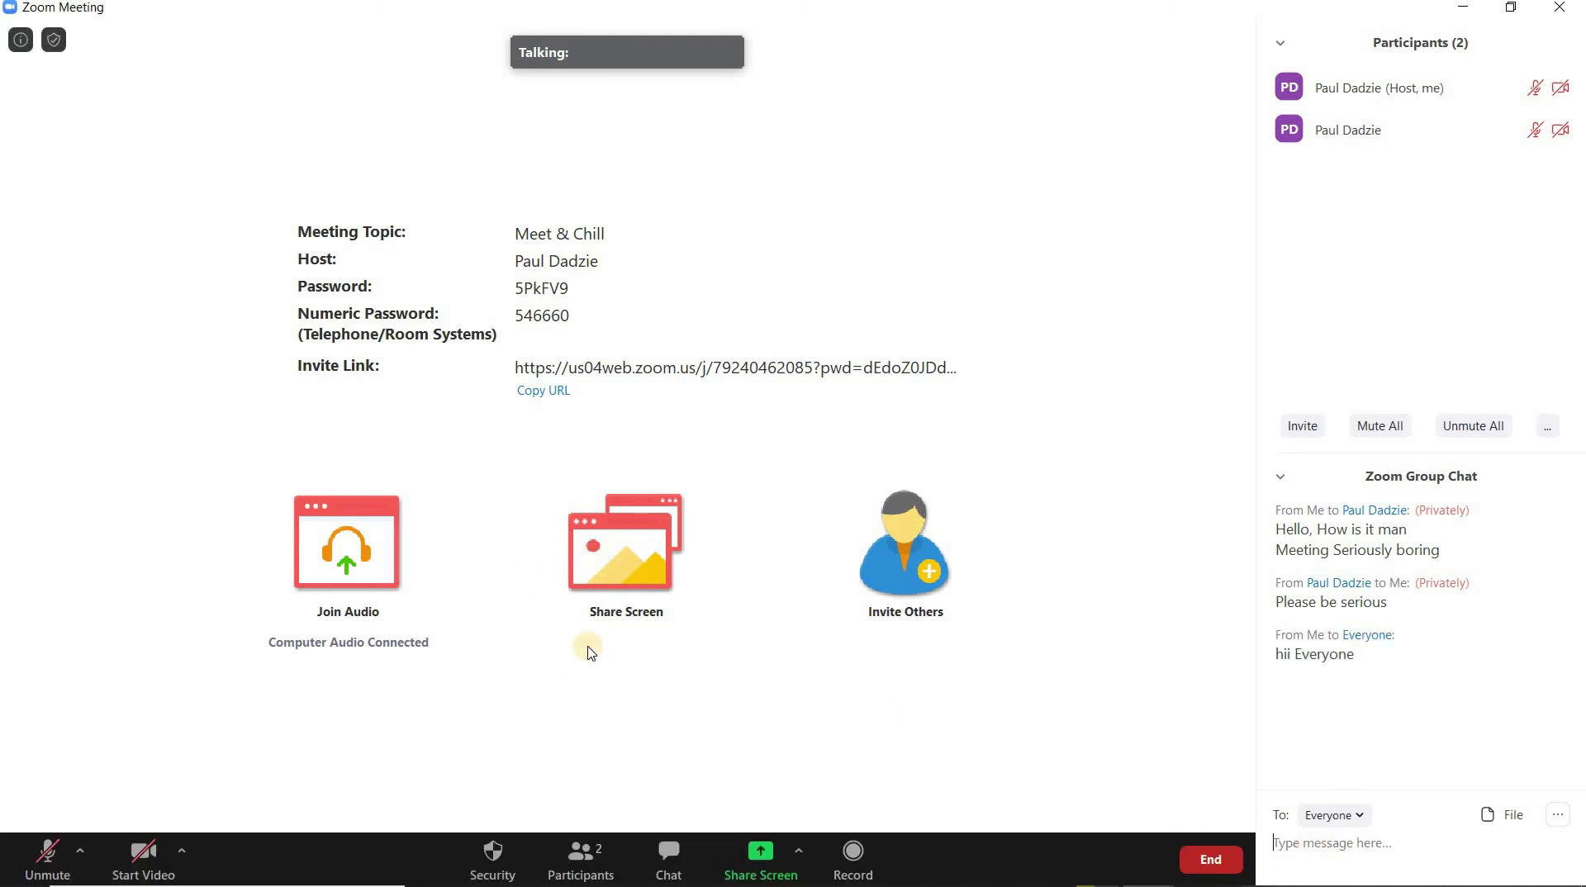
- Start recording the meeting, pause and resume the recording, and stop it
click(670, 858)
click(670, 857)
click(865, 872)
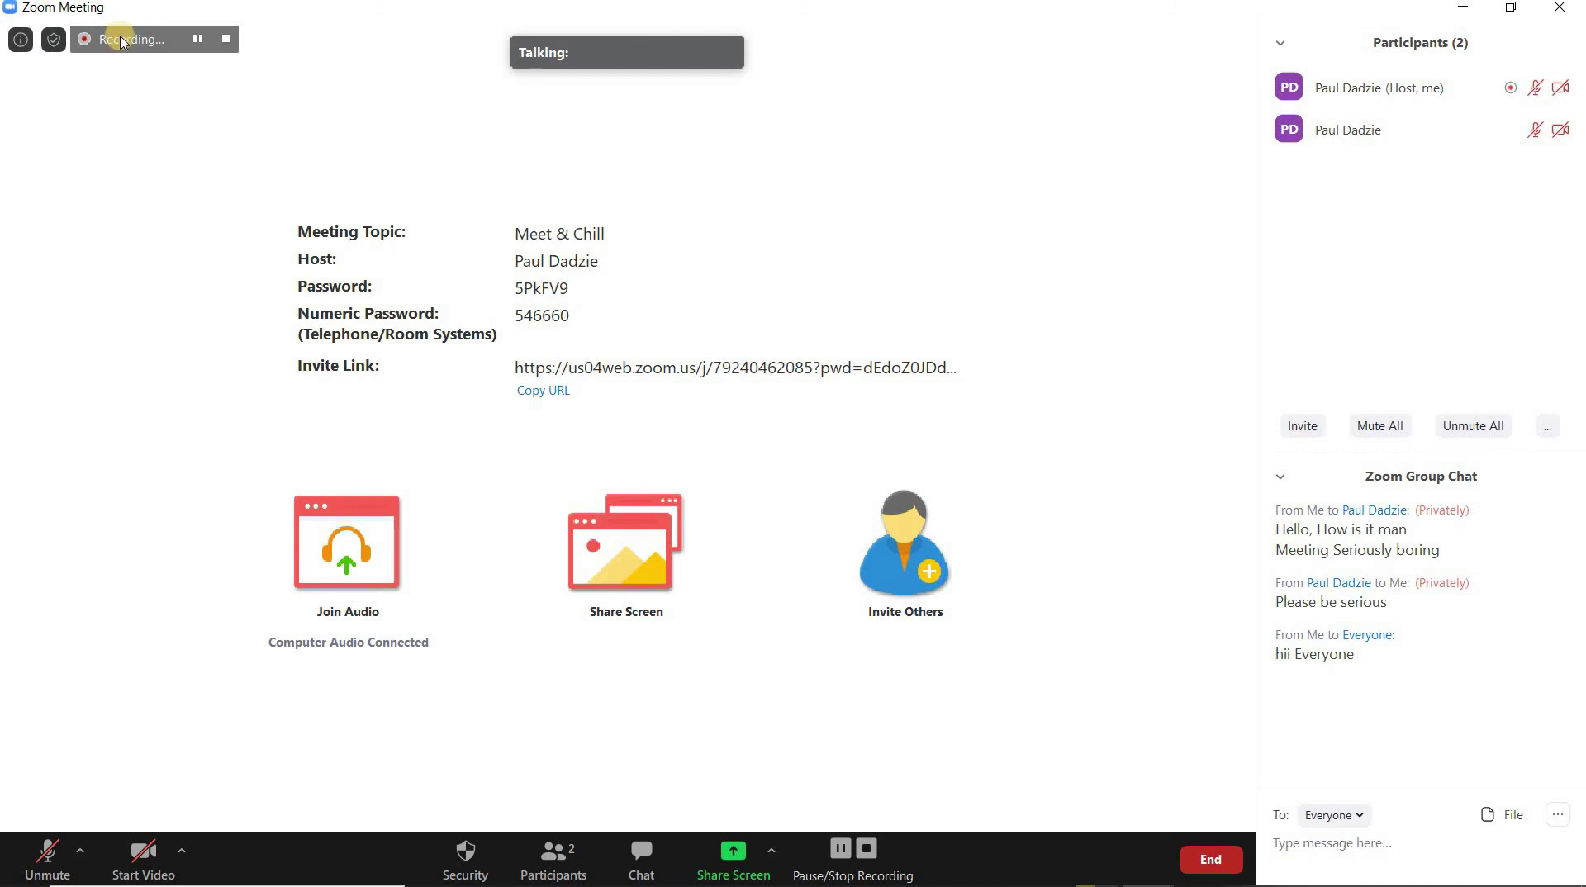
click(195, 40)
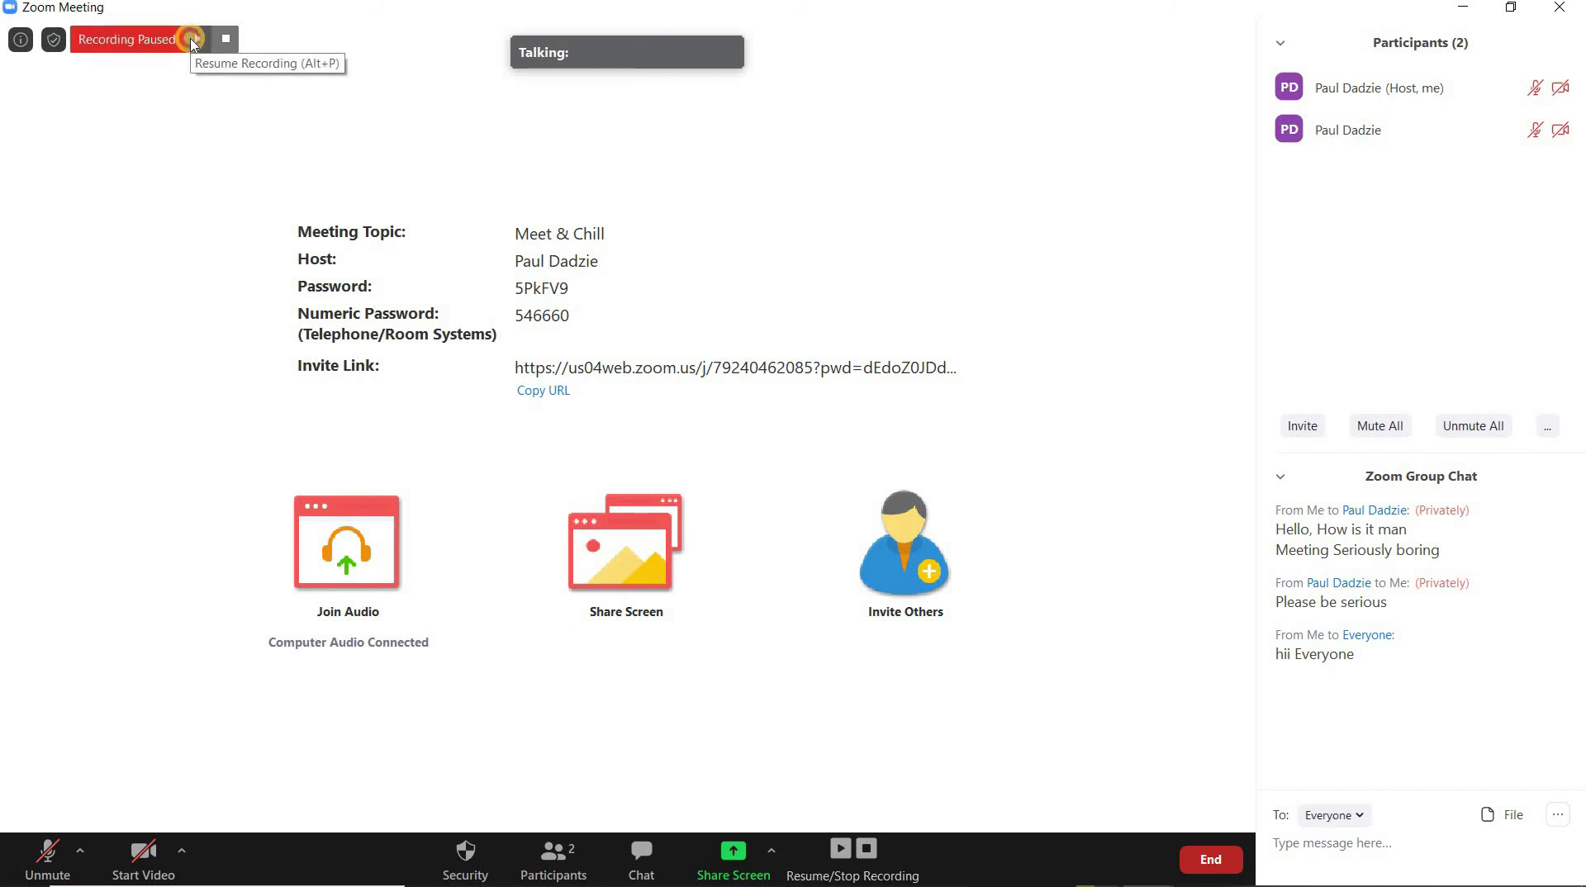
click(195, 41)
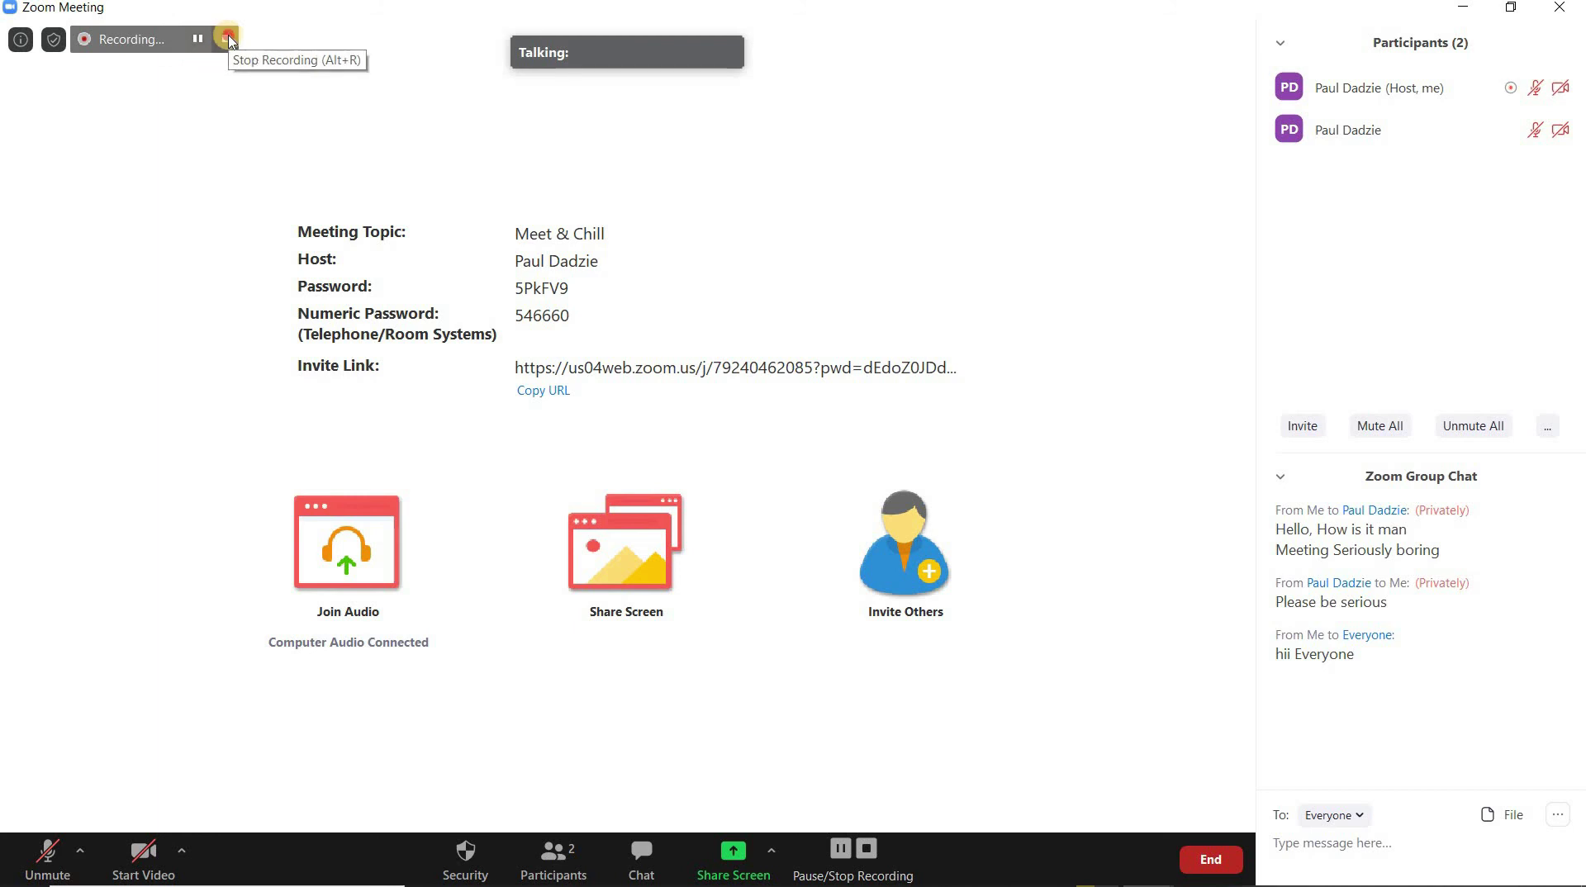
click(228, 40)
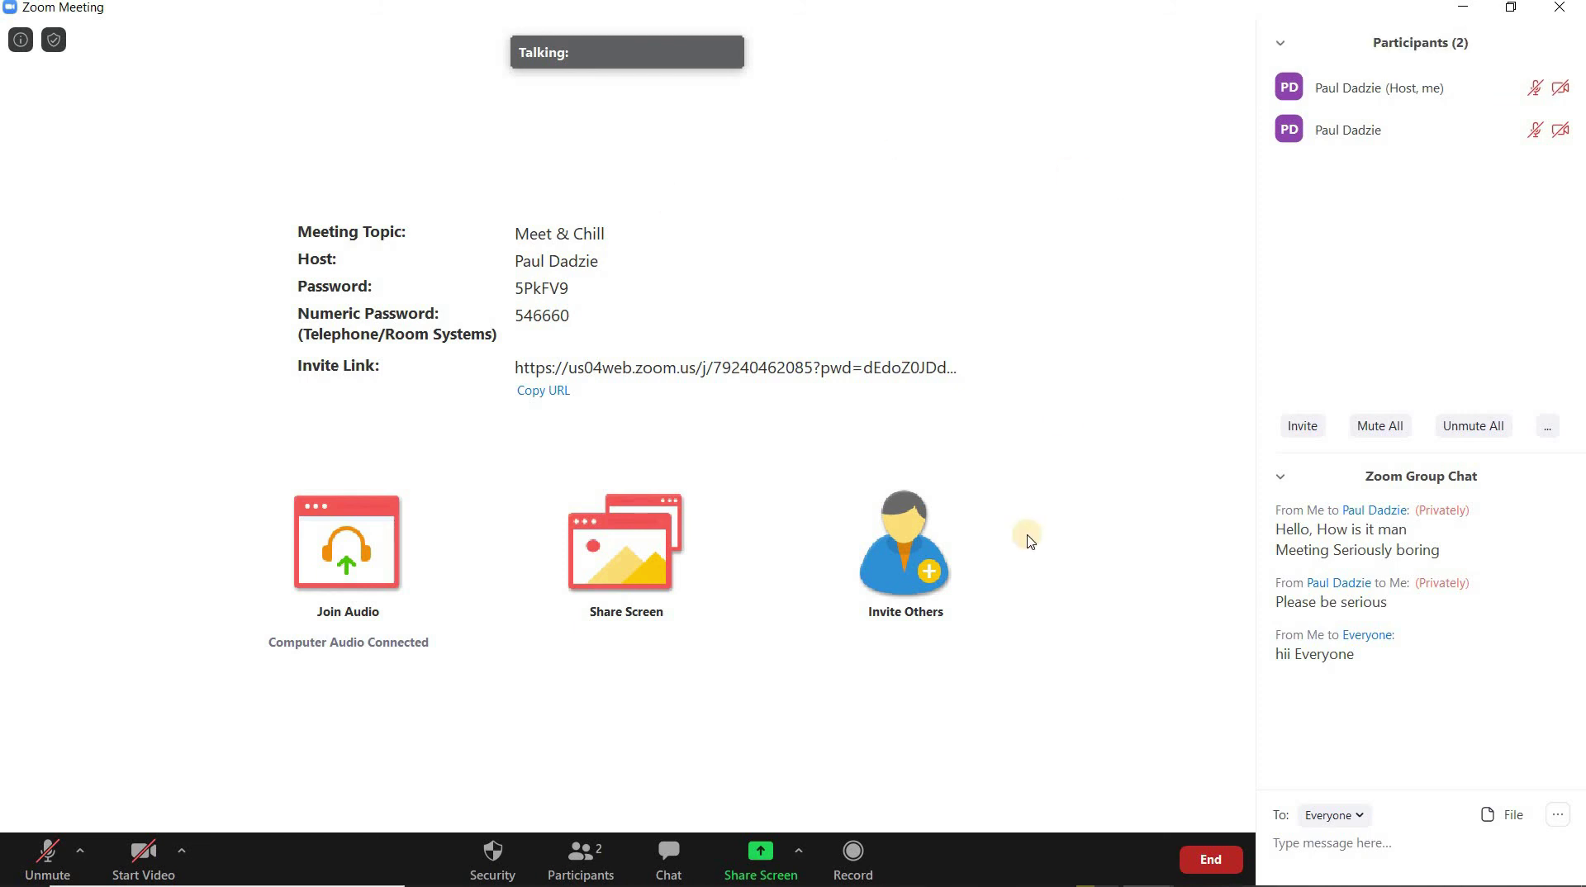
- View the options for how many participants can share at once and the screens and windows available for sharing
click(798, 845)
click(726, 760)
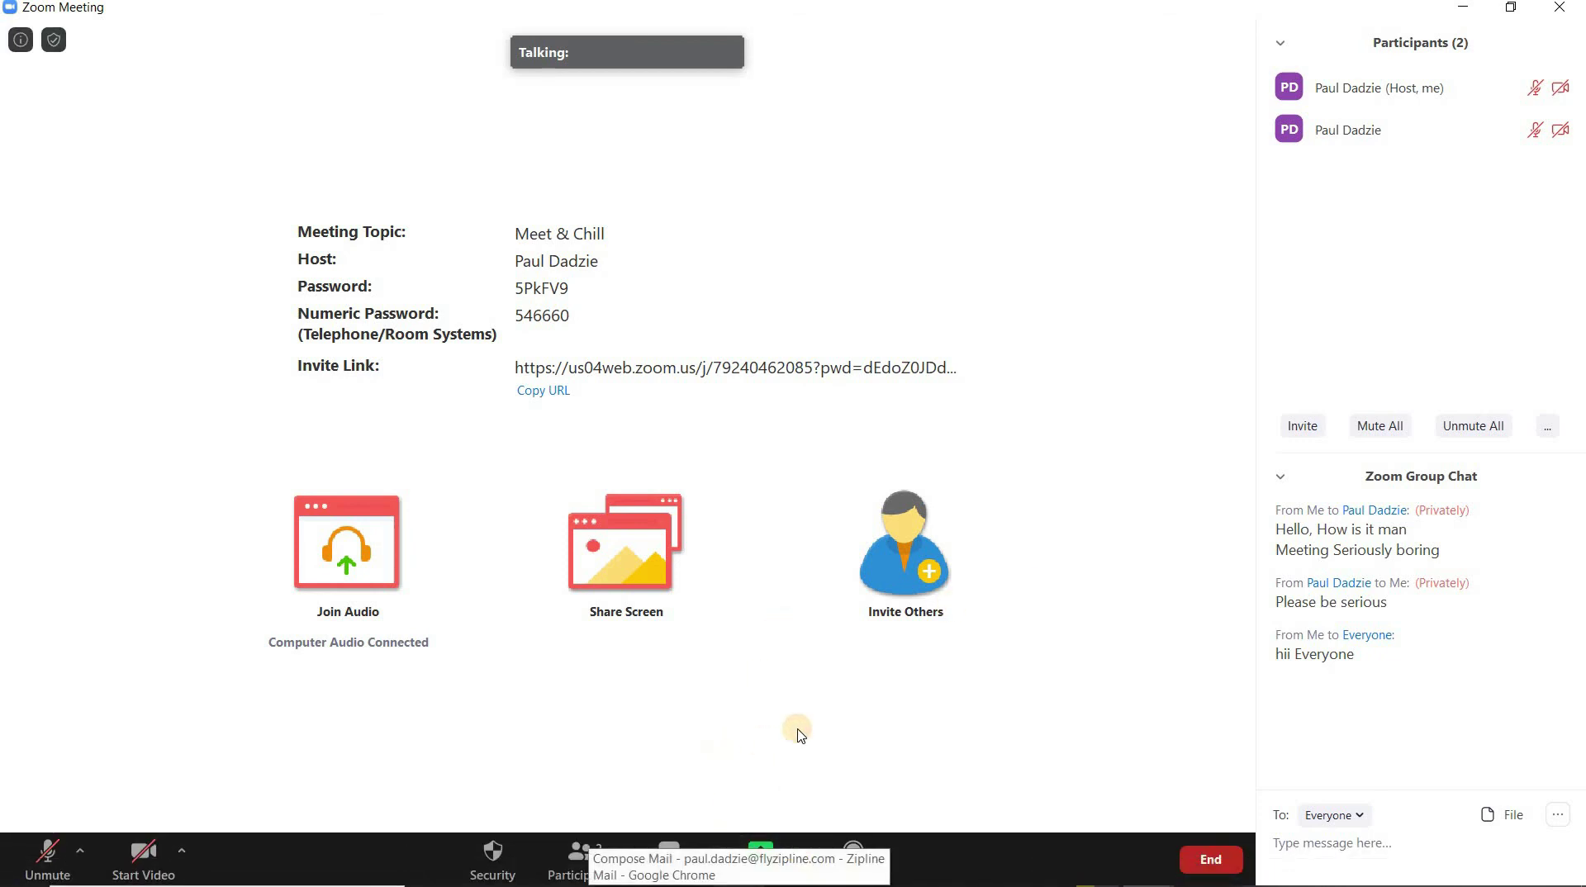
click(798, 851)
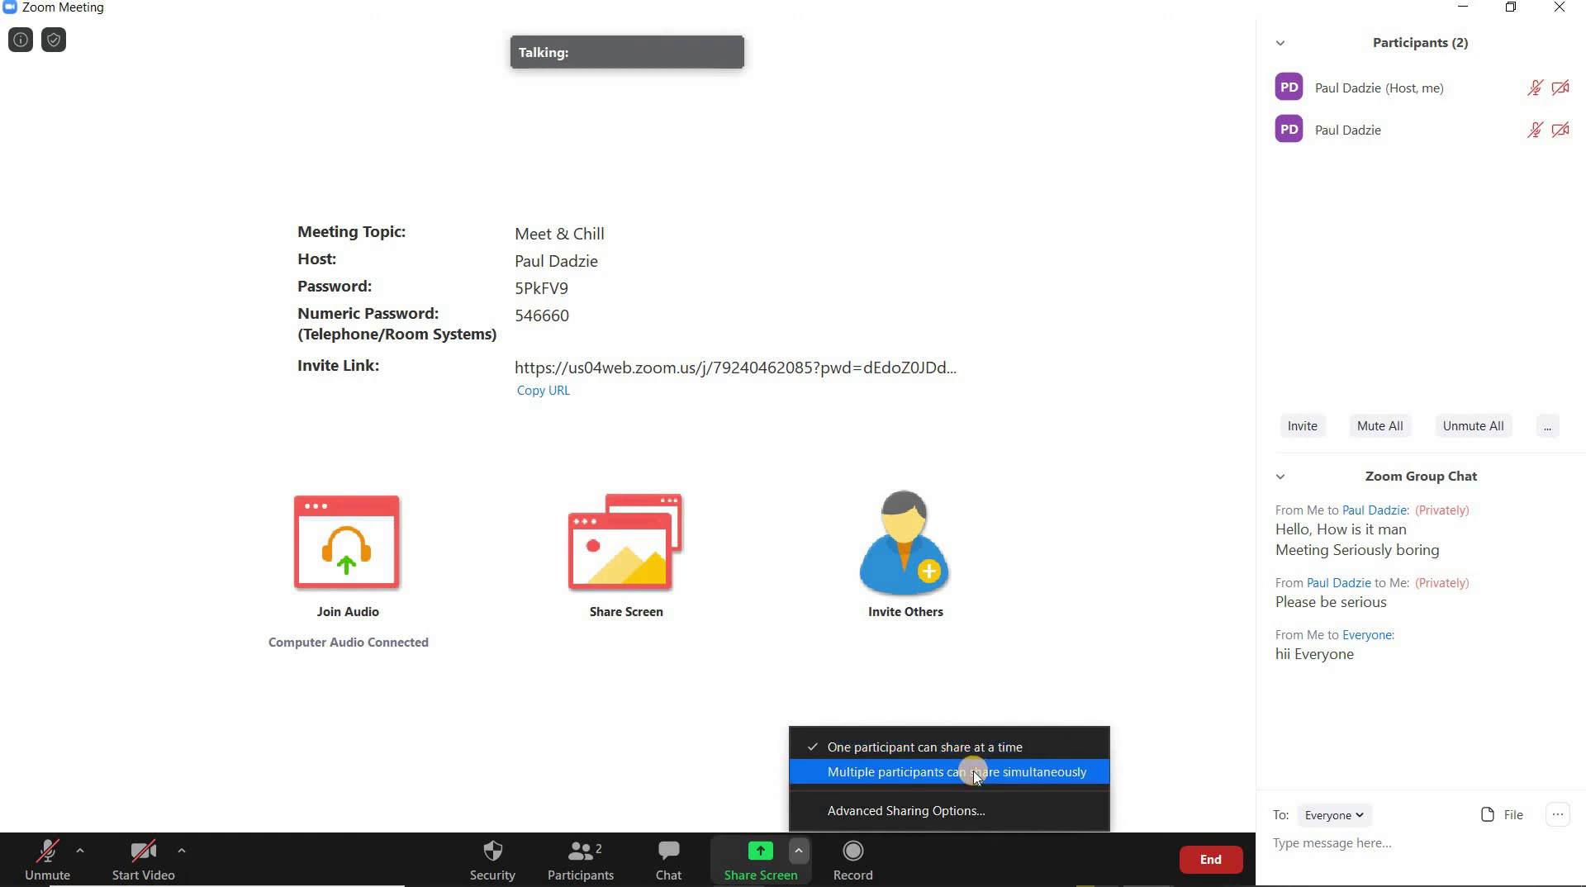
click(750, 781)
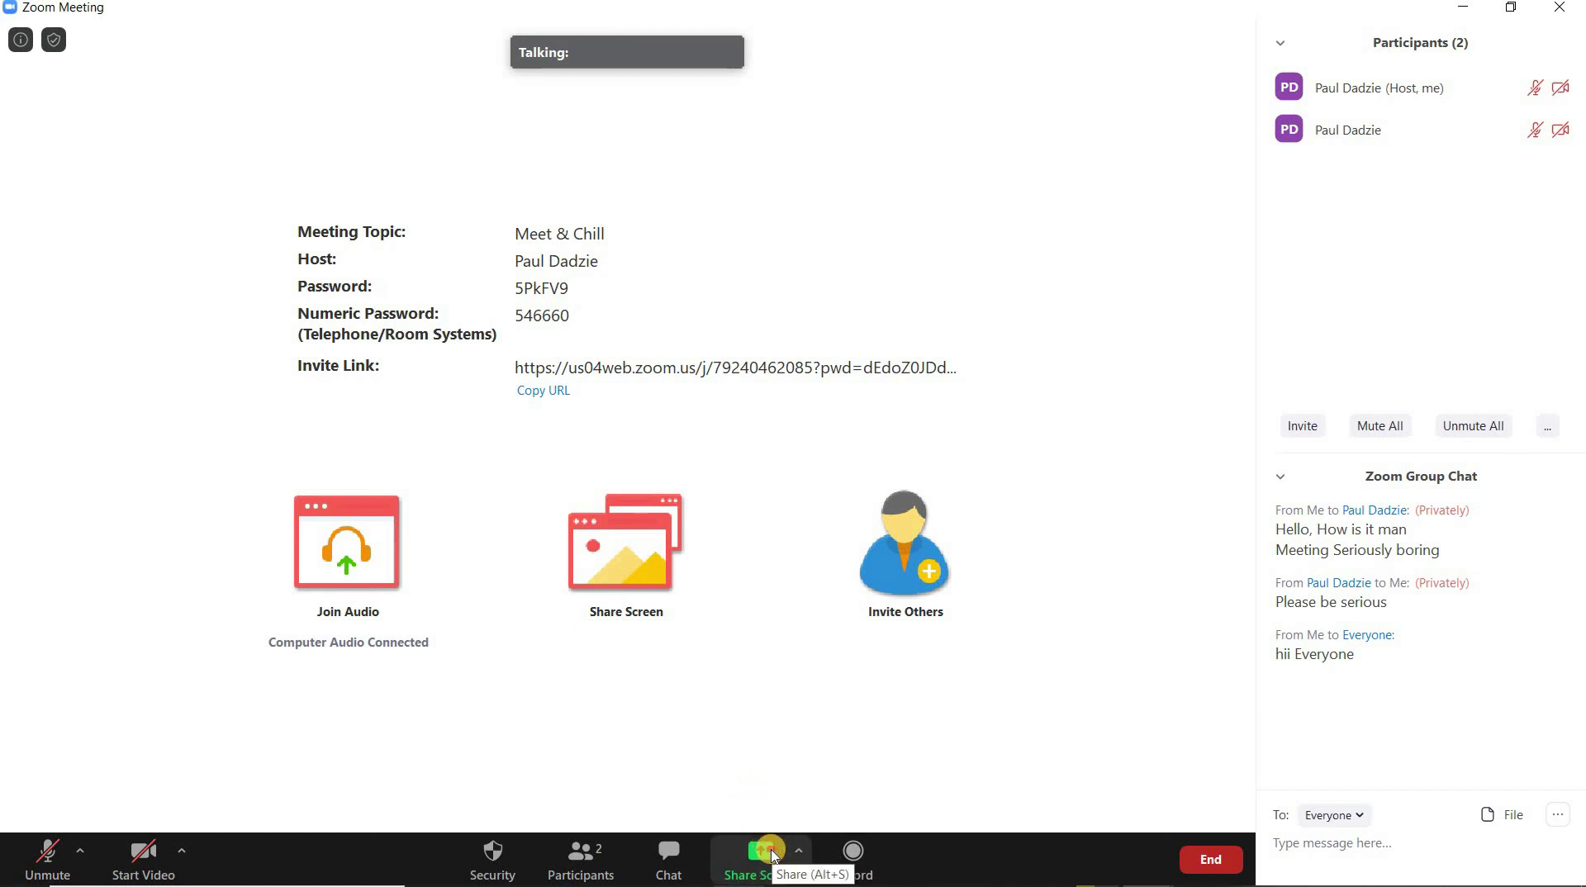
click(768, 855)
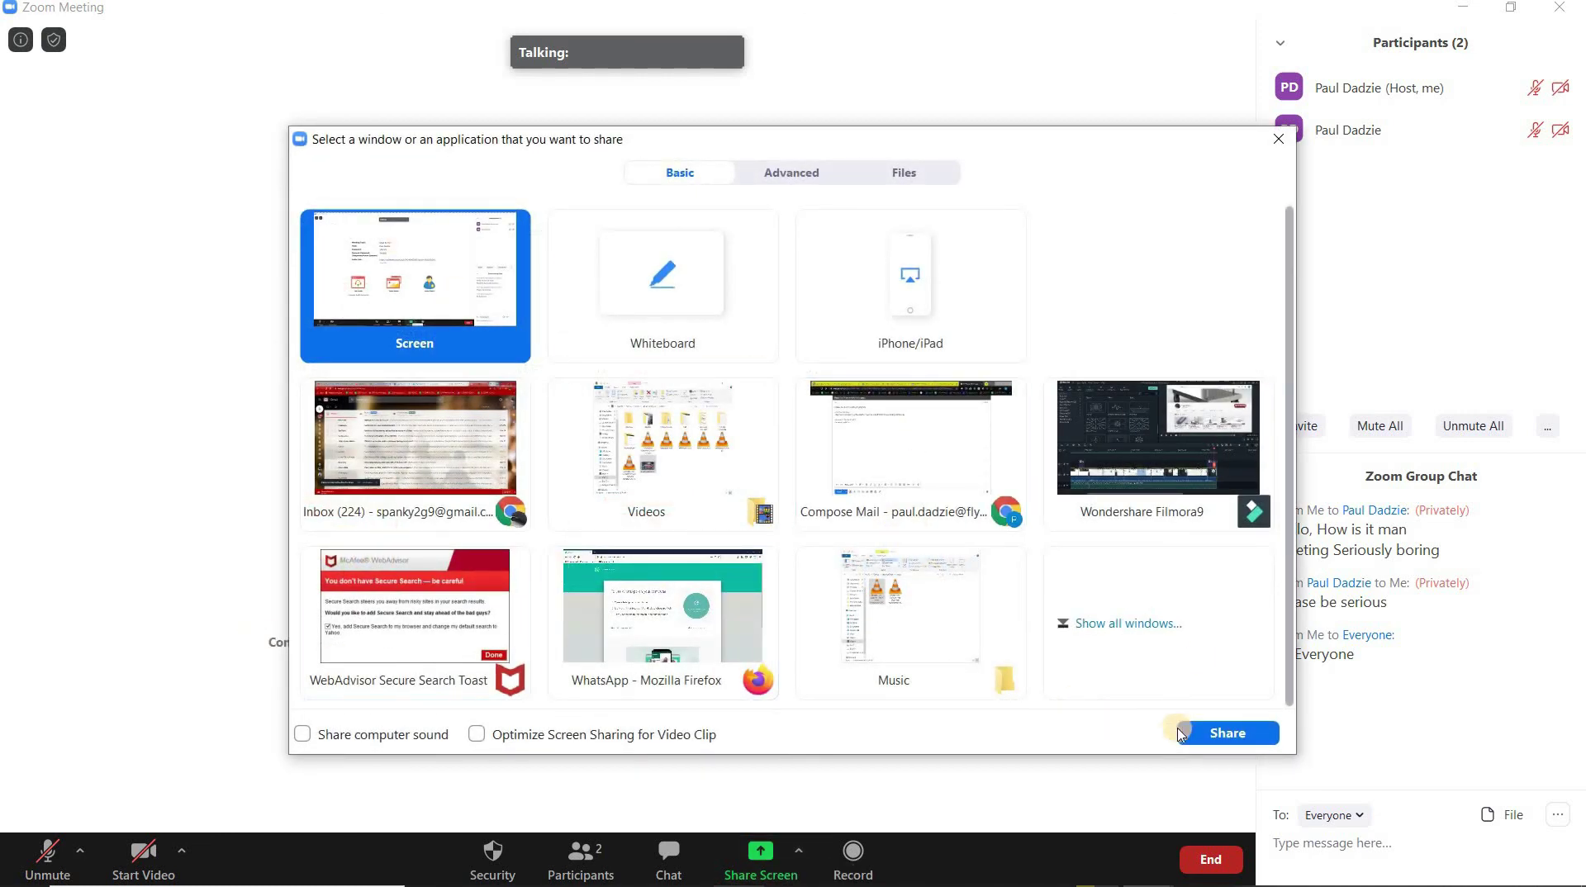
click(1278, 138)
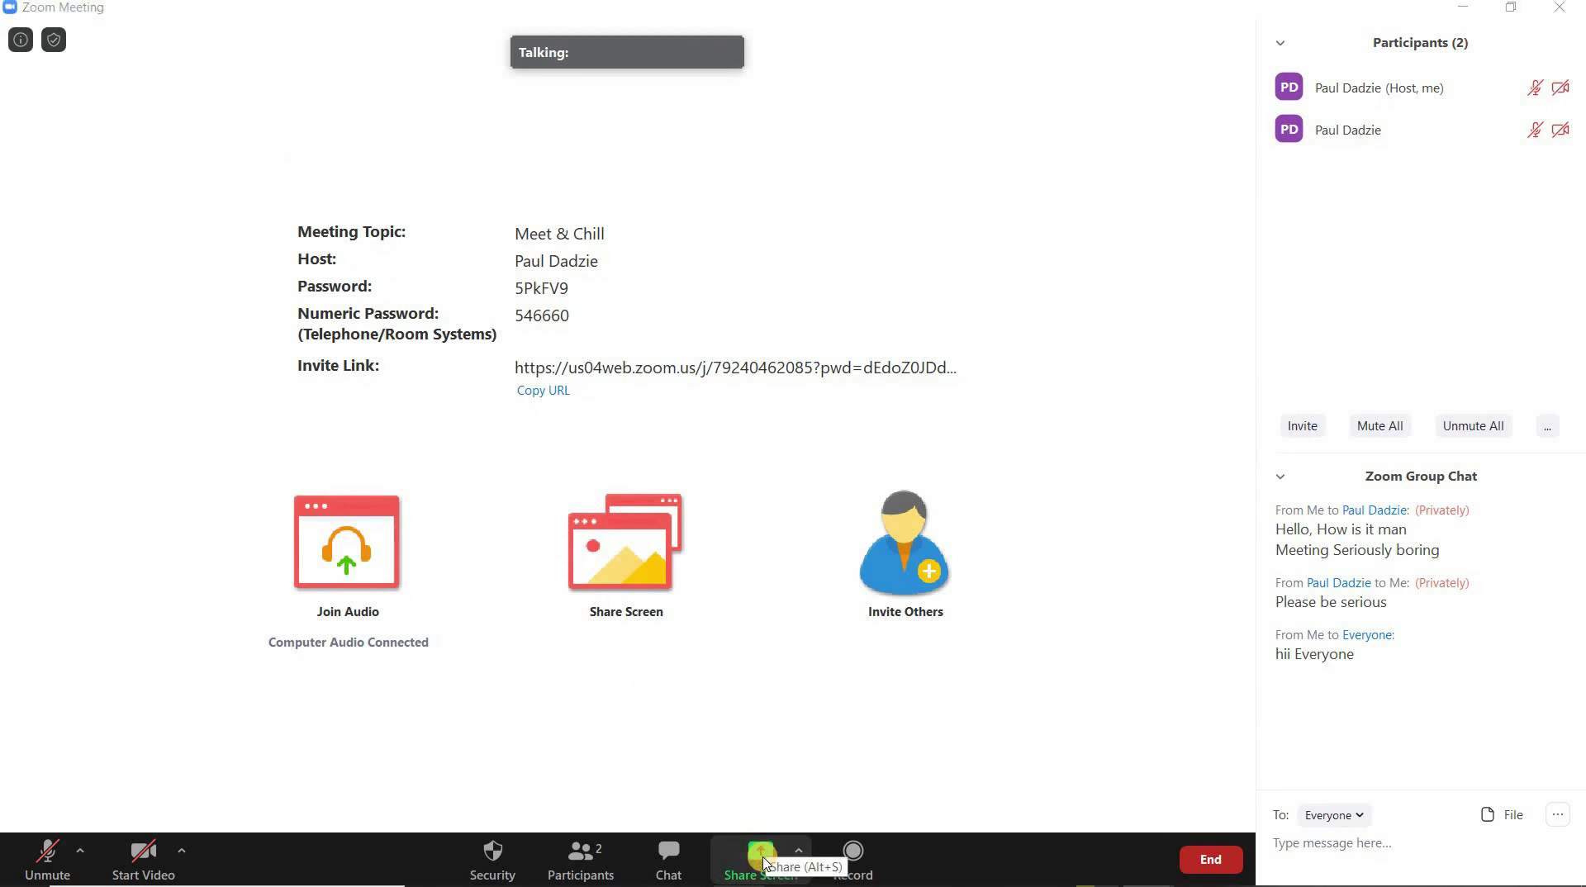
- Share the entire screen with the meeting and open a new Chrome tab while sharing
click(761, 860)
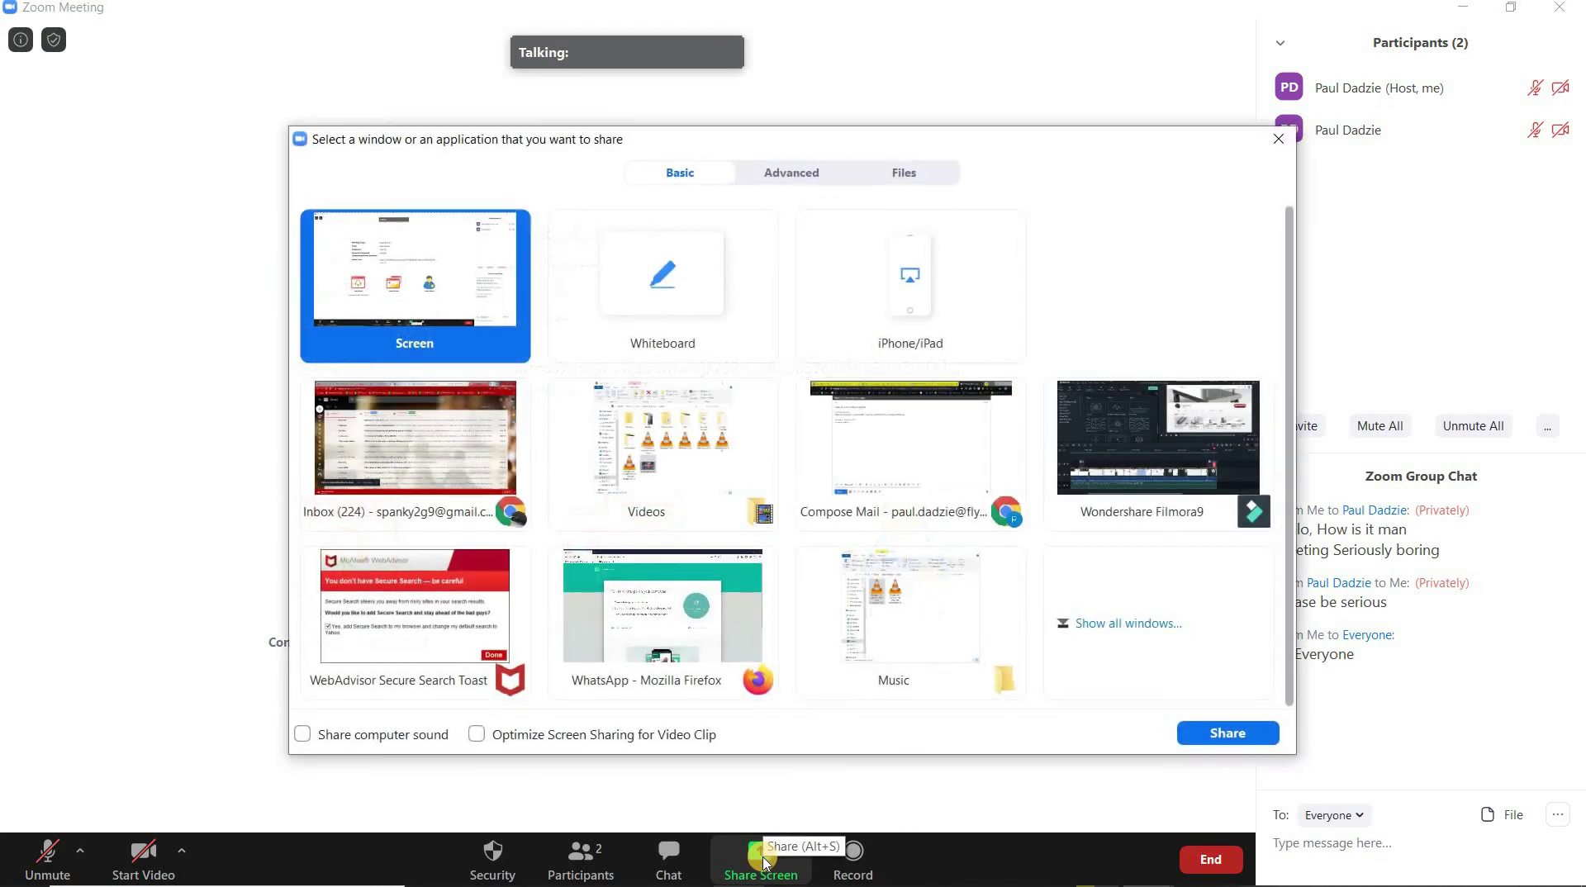
click(1212, 737)
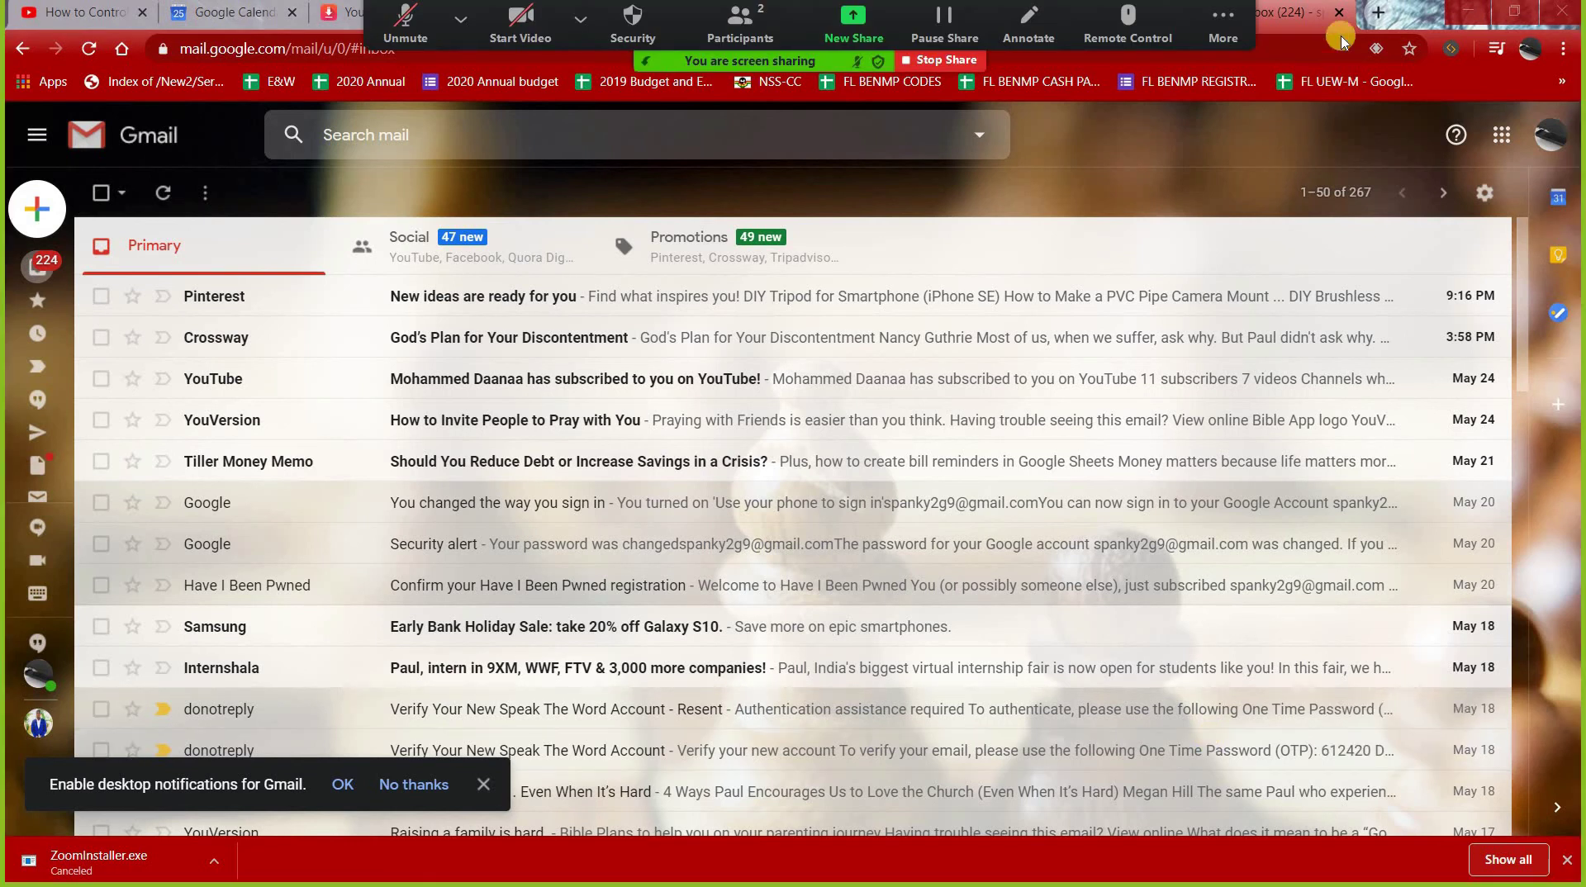
click(1377, 13)
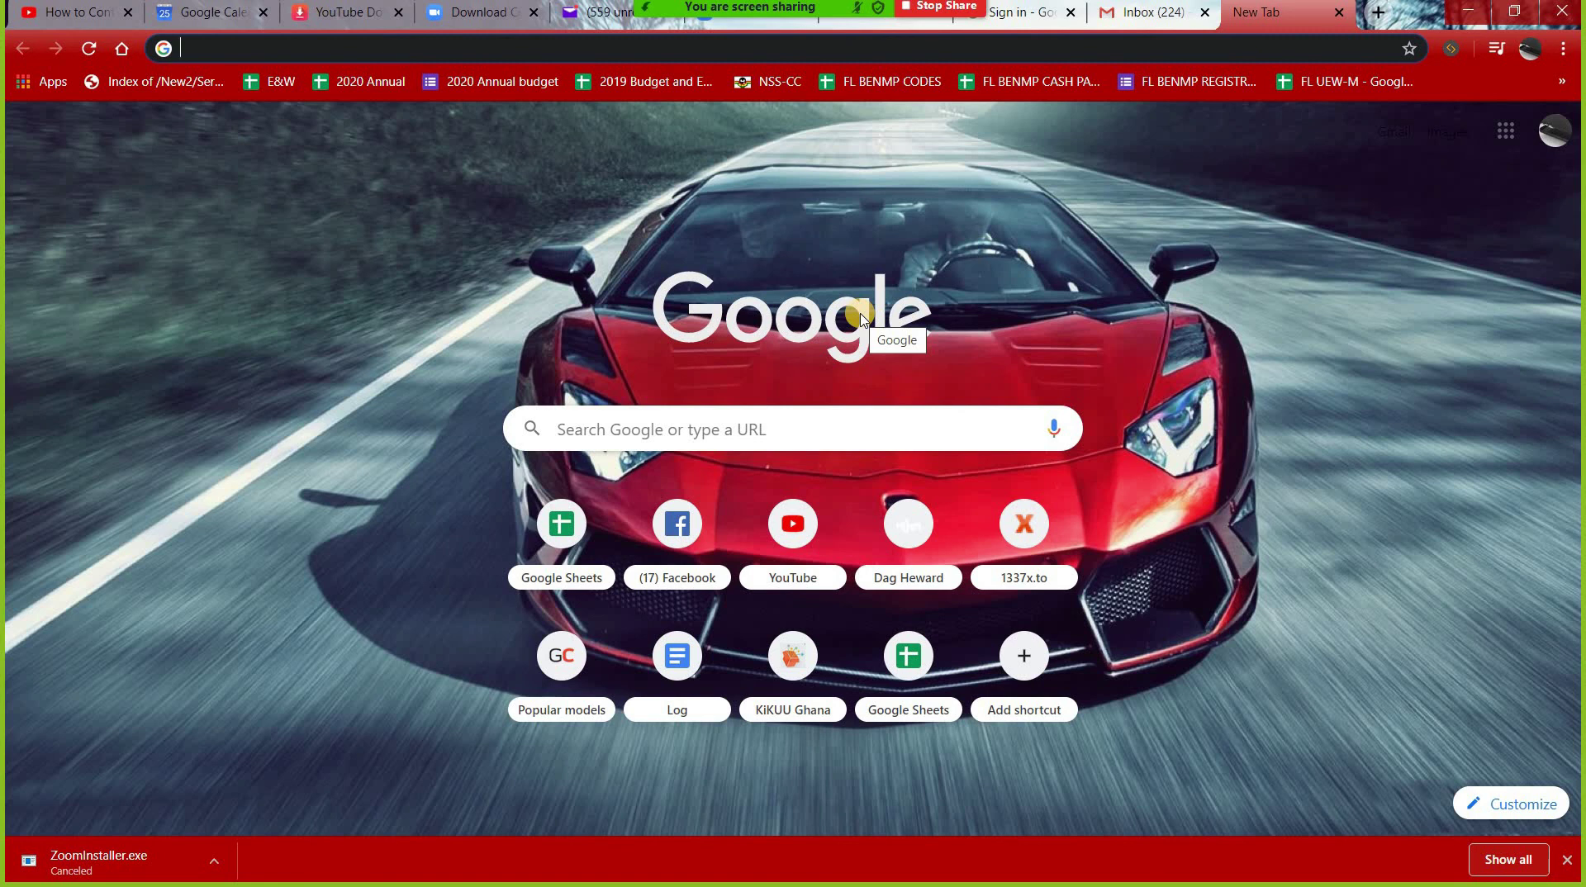
- Stop the screen share and maximize the meeting window
click(927, 10)
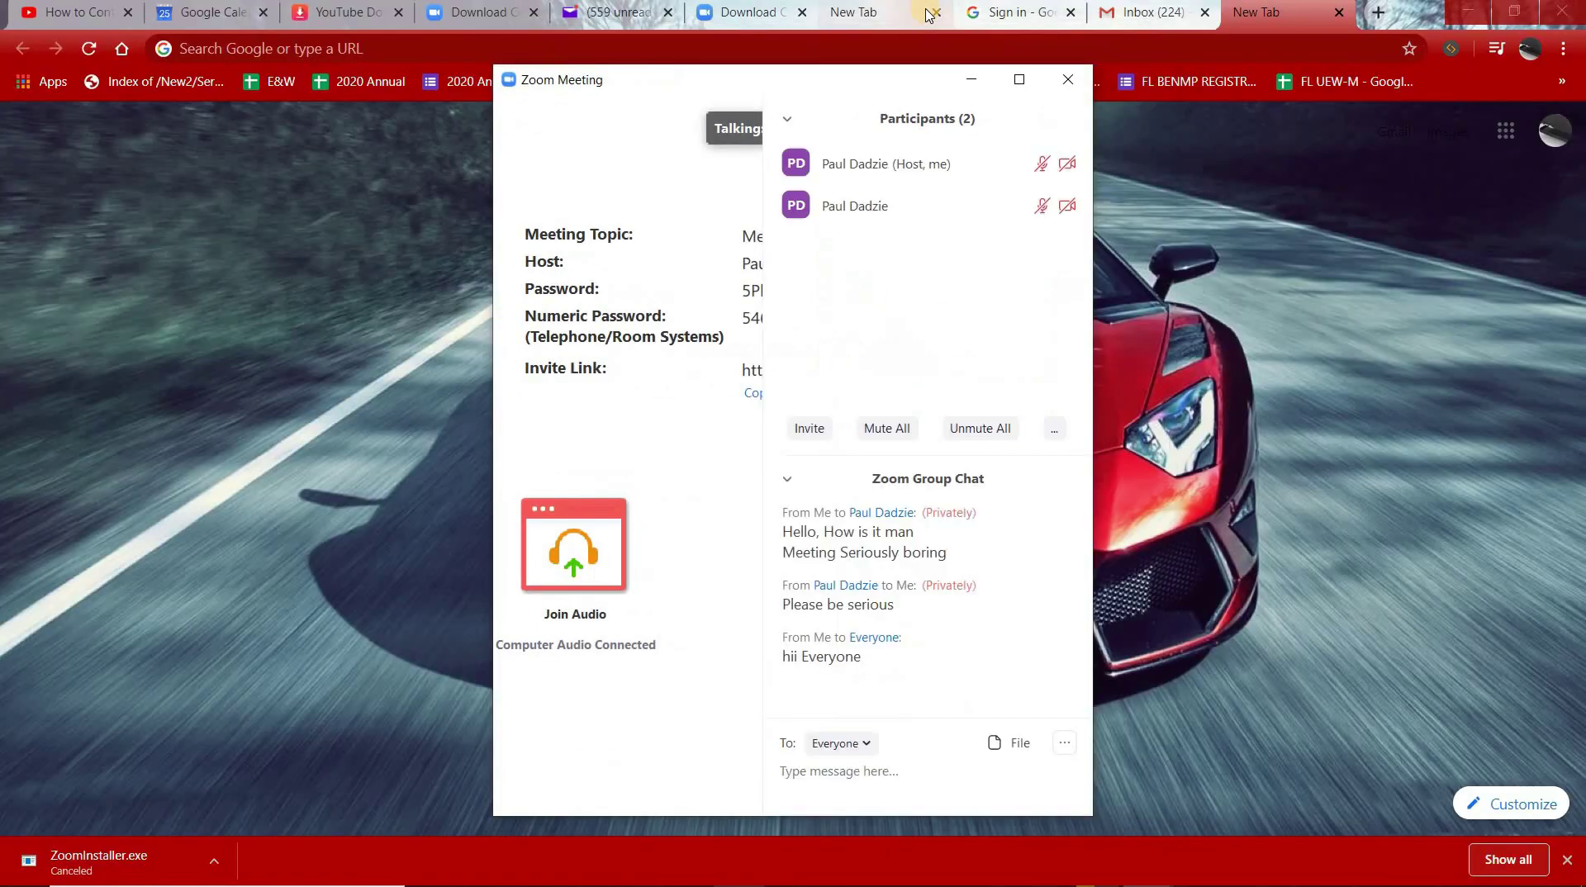
click(1021, 80)
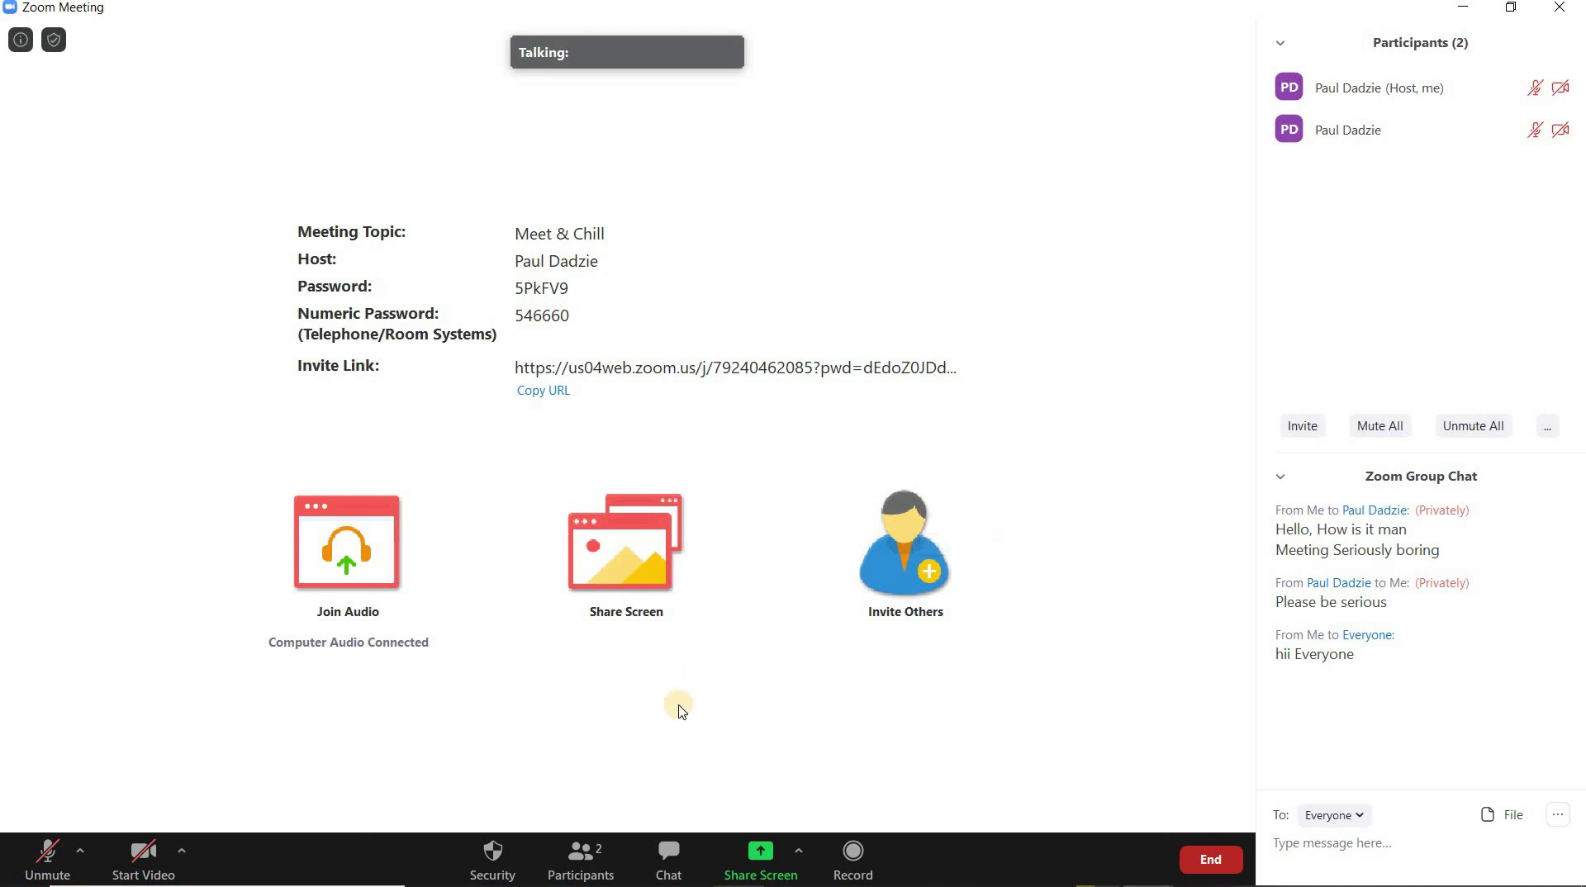
- Allow all participants to share their screens in the advanced sharing options, and close the dialog
click(801, 852)
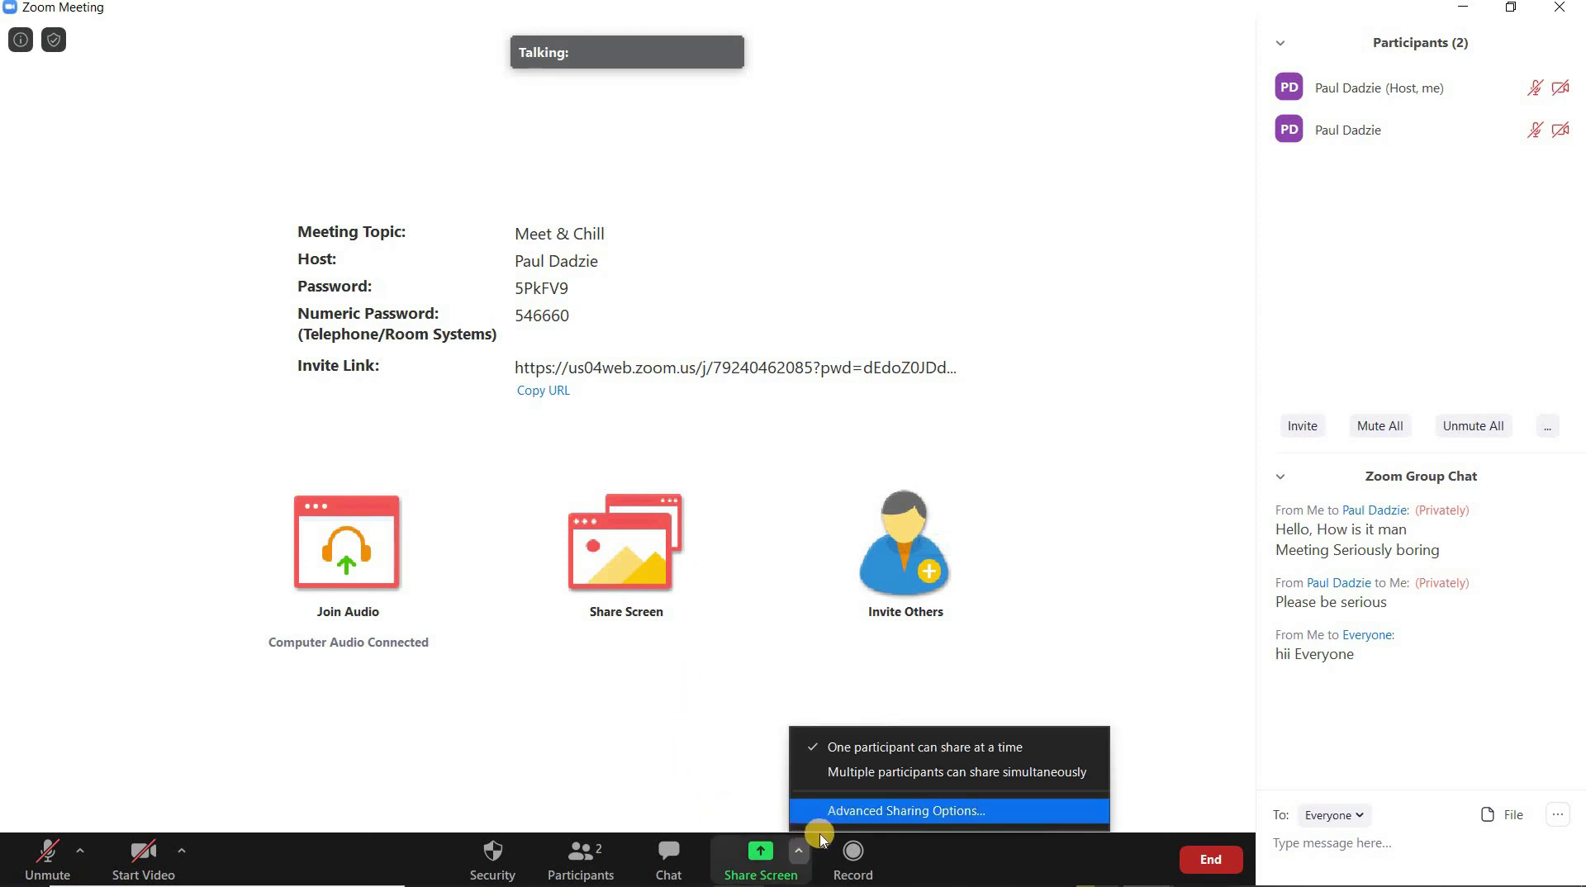
click(849, 812)
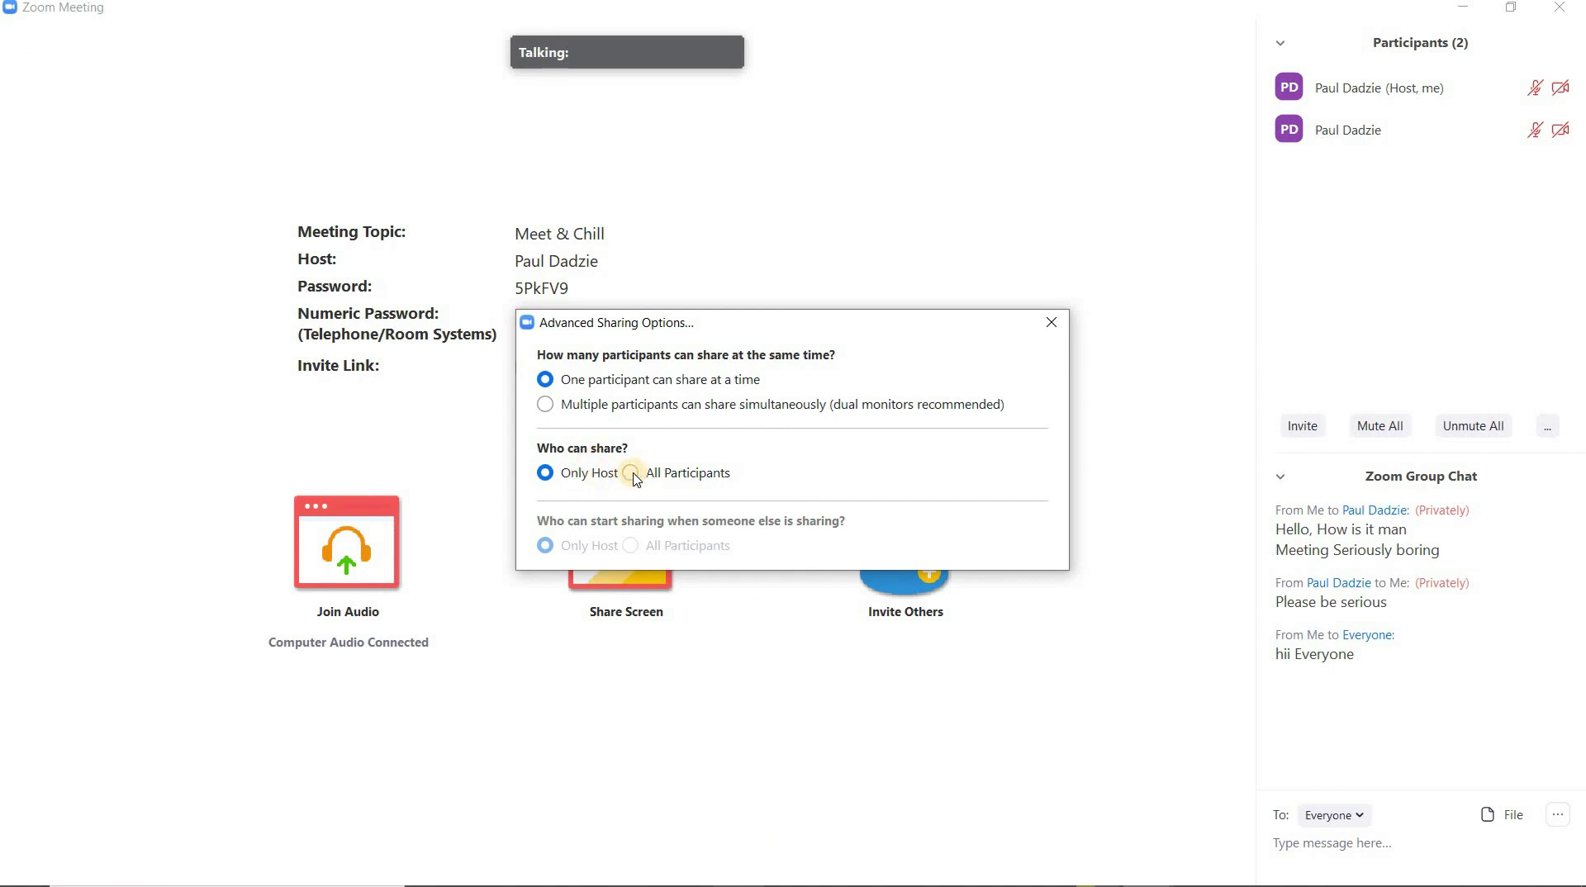
click(631, 474)
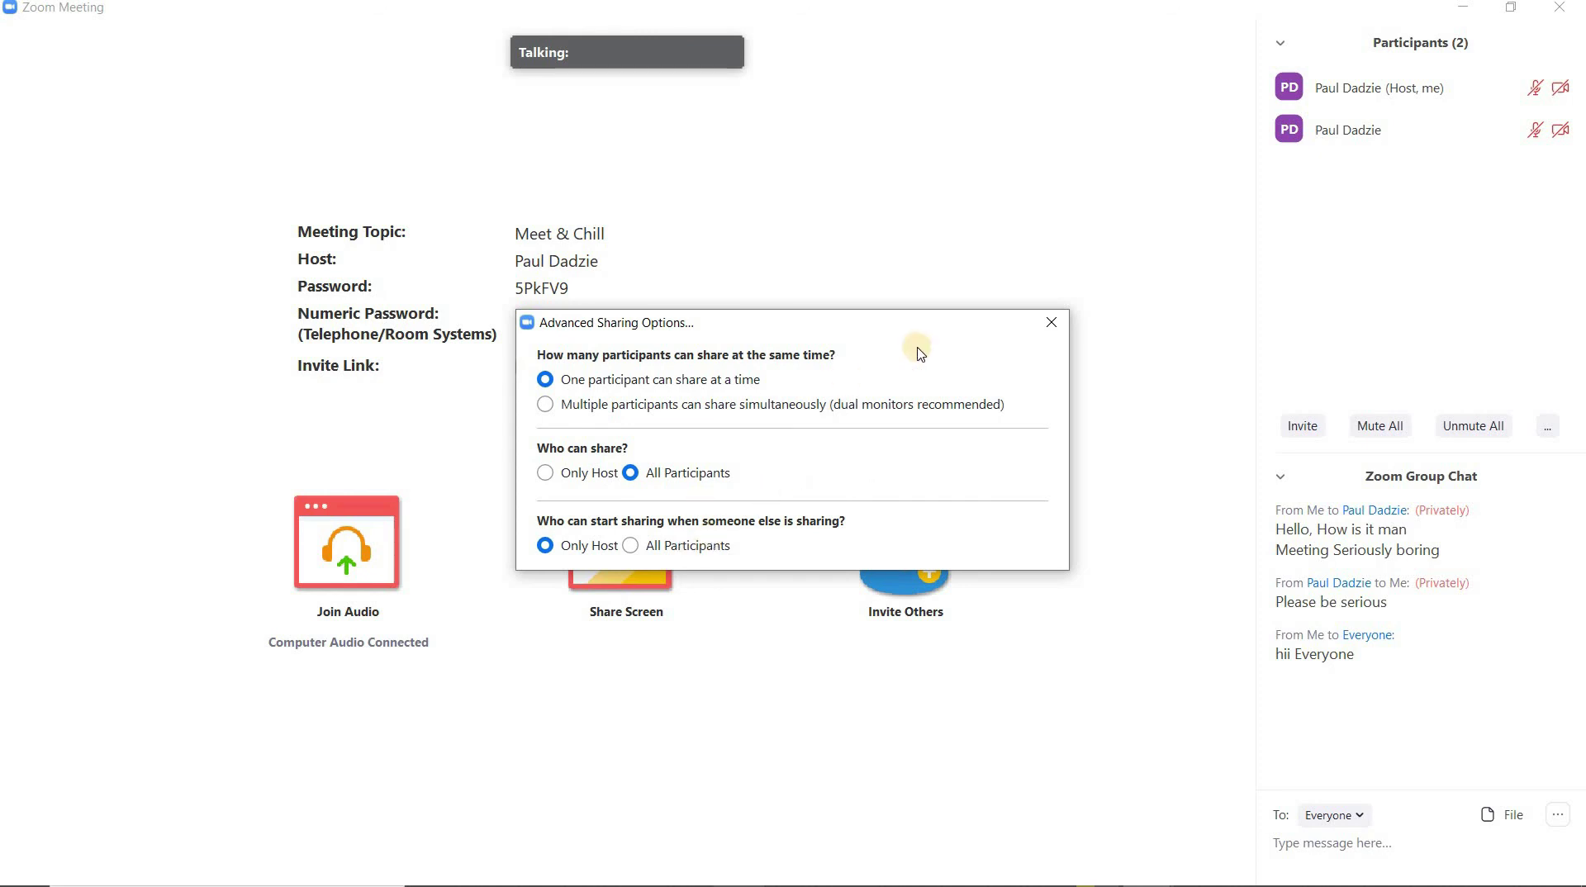
click(1050, 322)
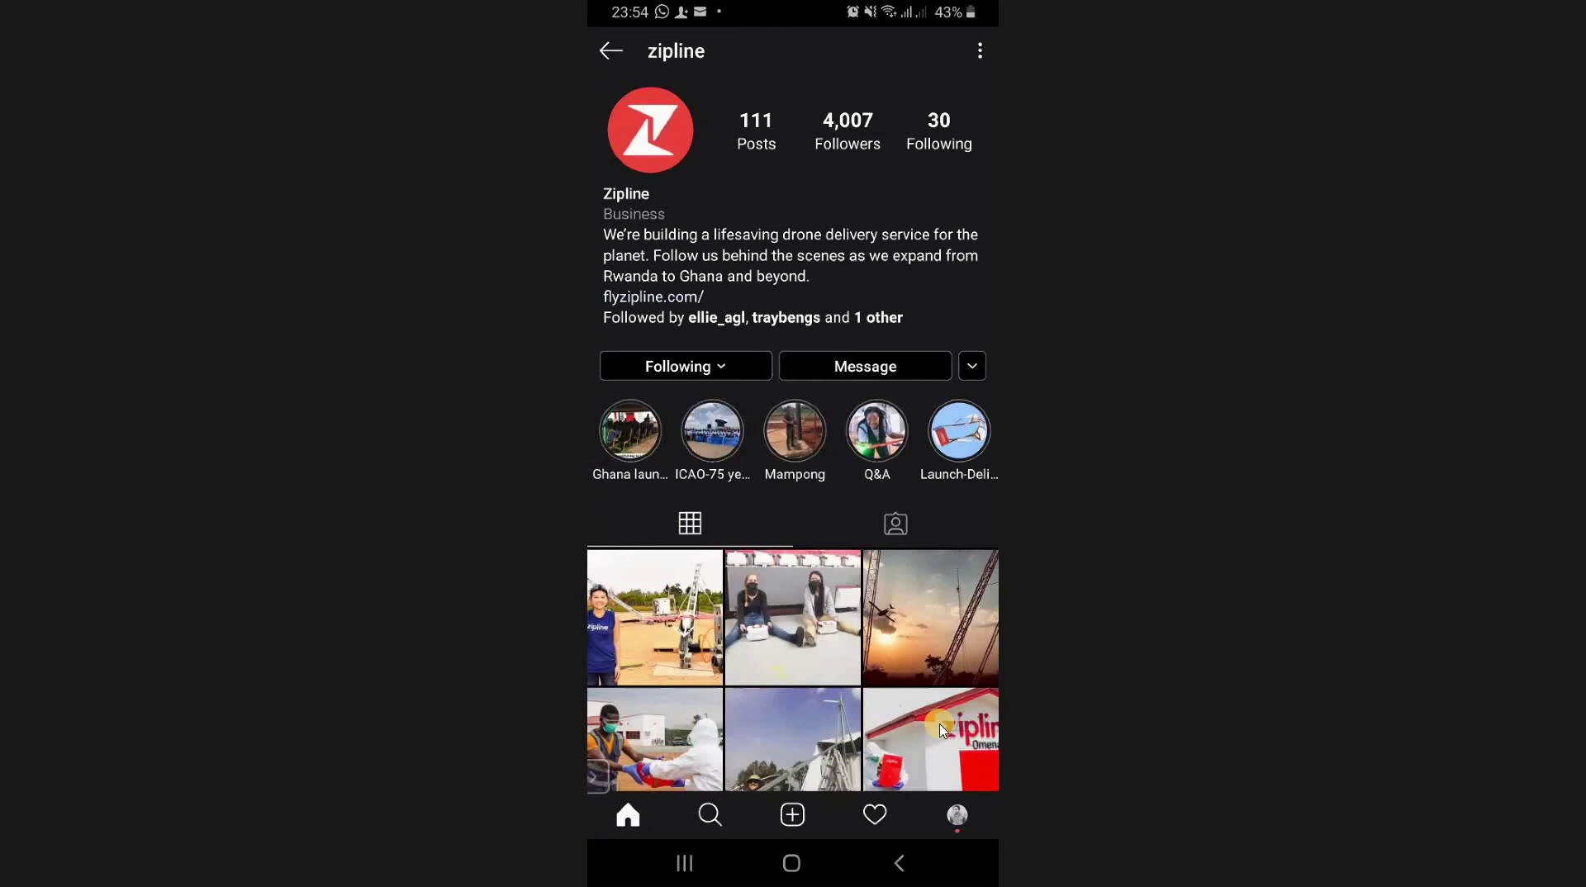
- Browse the zipline profile's Instagram posts on the shared phone screen and like the team photo in front of the Gavi sign
scroll(940, 729, down, 5)
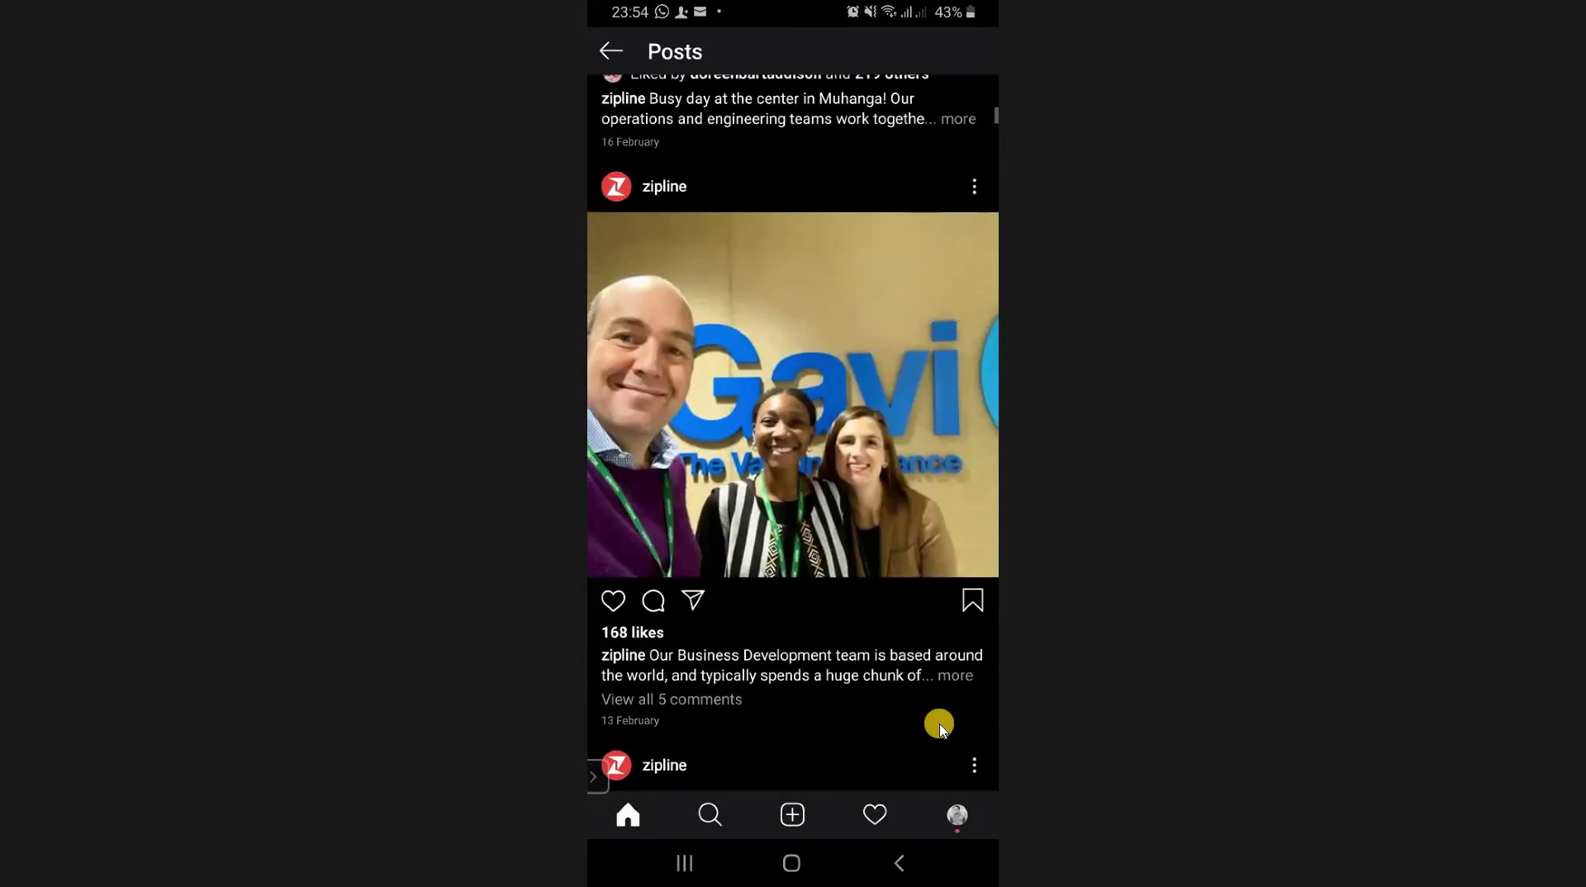
scroll(940, 730, down, 5)
scroll(940, 729, down, 8)
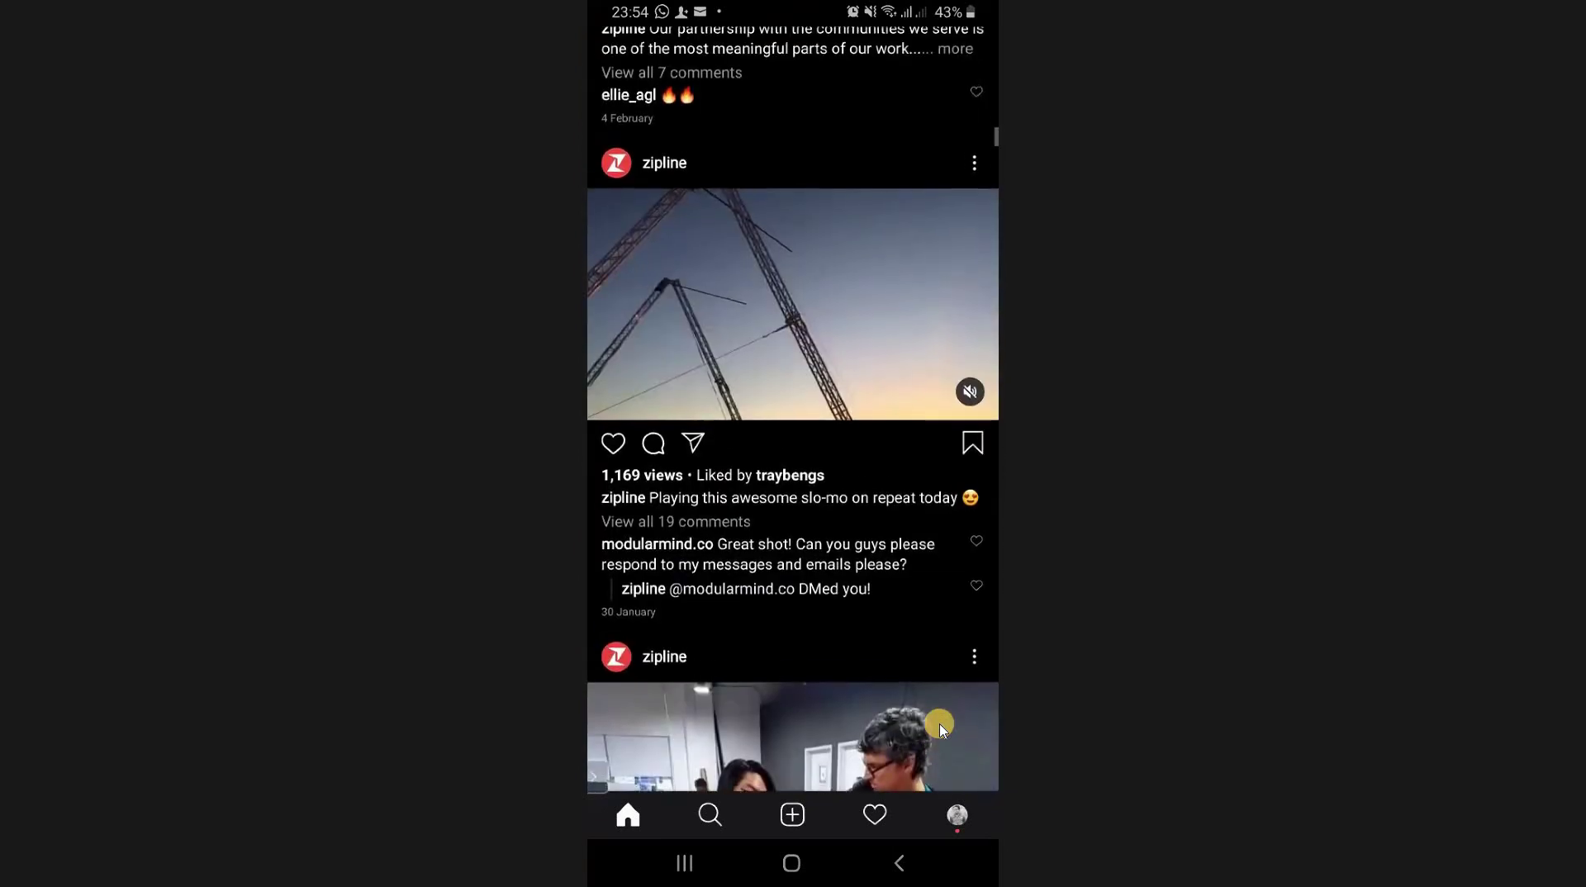
scroll(940, 729, up, 5)
scroll(940, 729, up, 5)
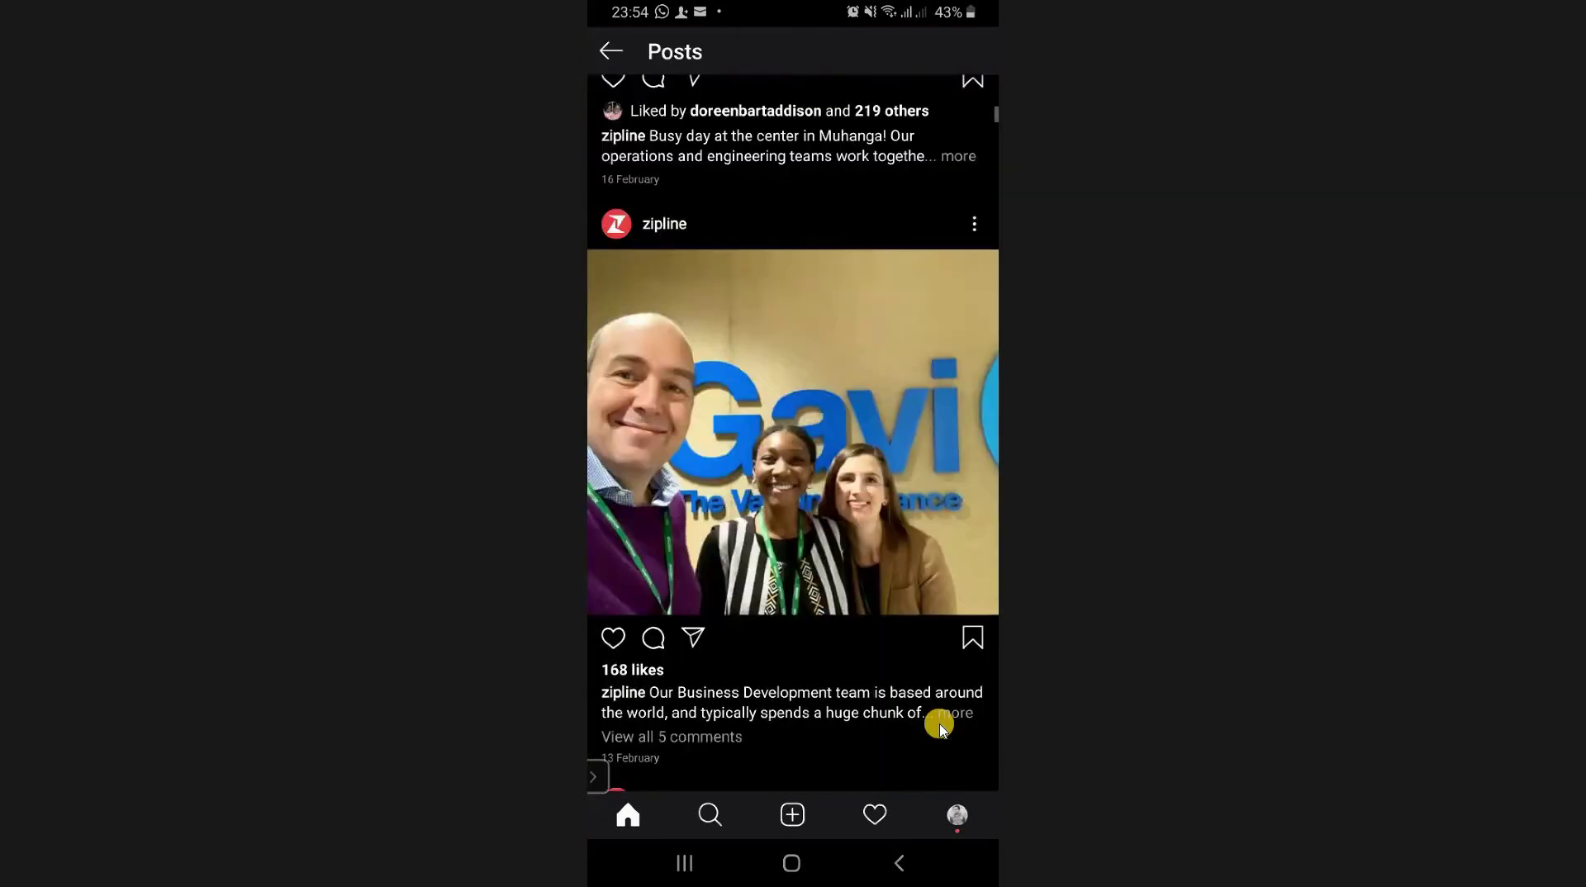
double_click(793, 326)
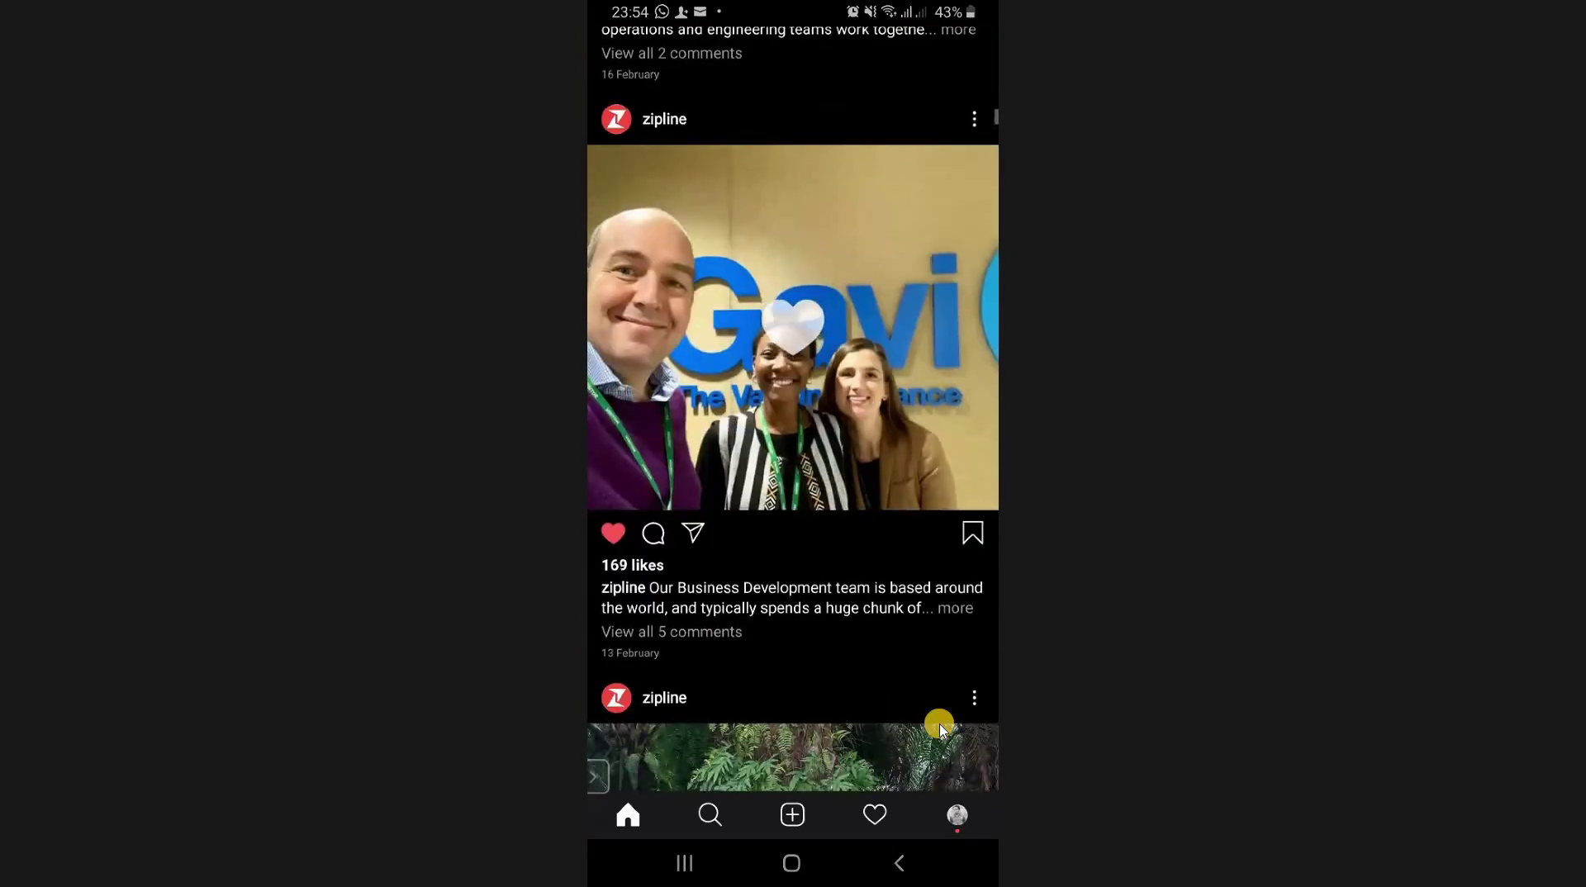
- Leave Instagram, end the phone's screen share, and maximize the meeting window
key(ctrl+h)
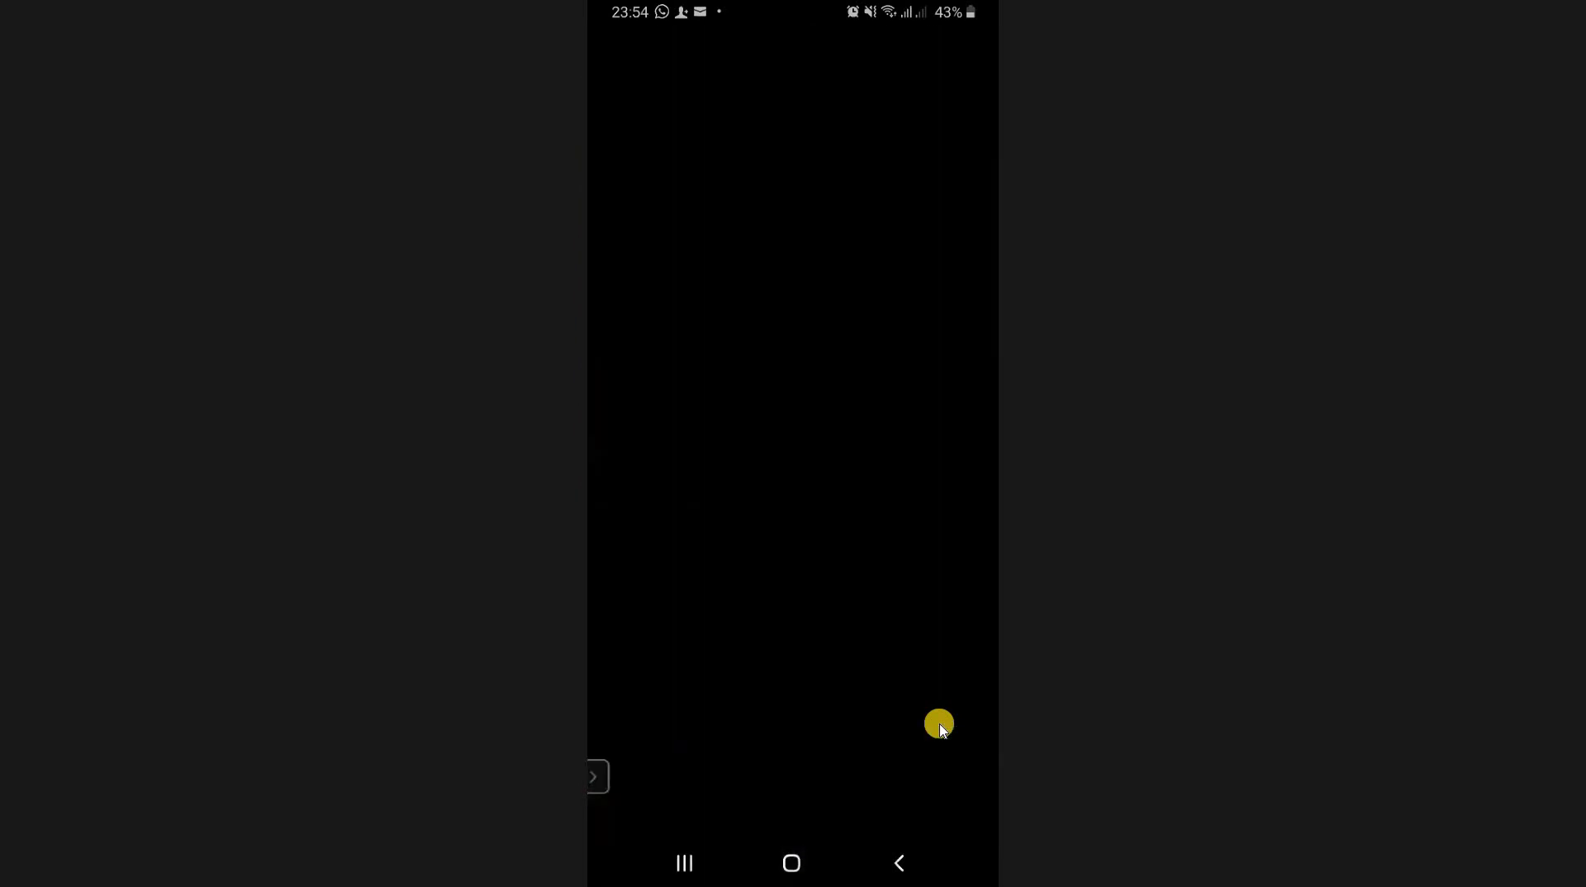
key(ctrl+s)
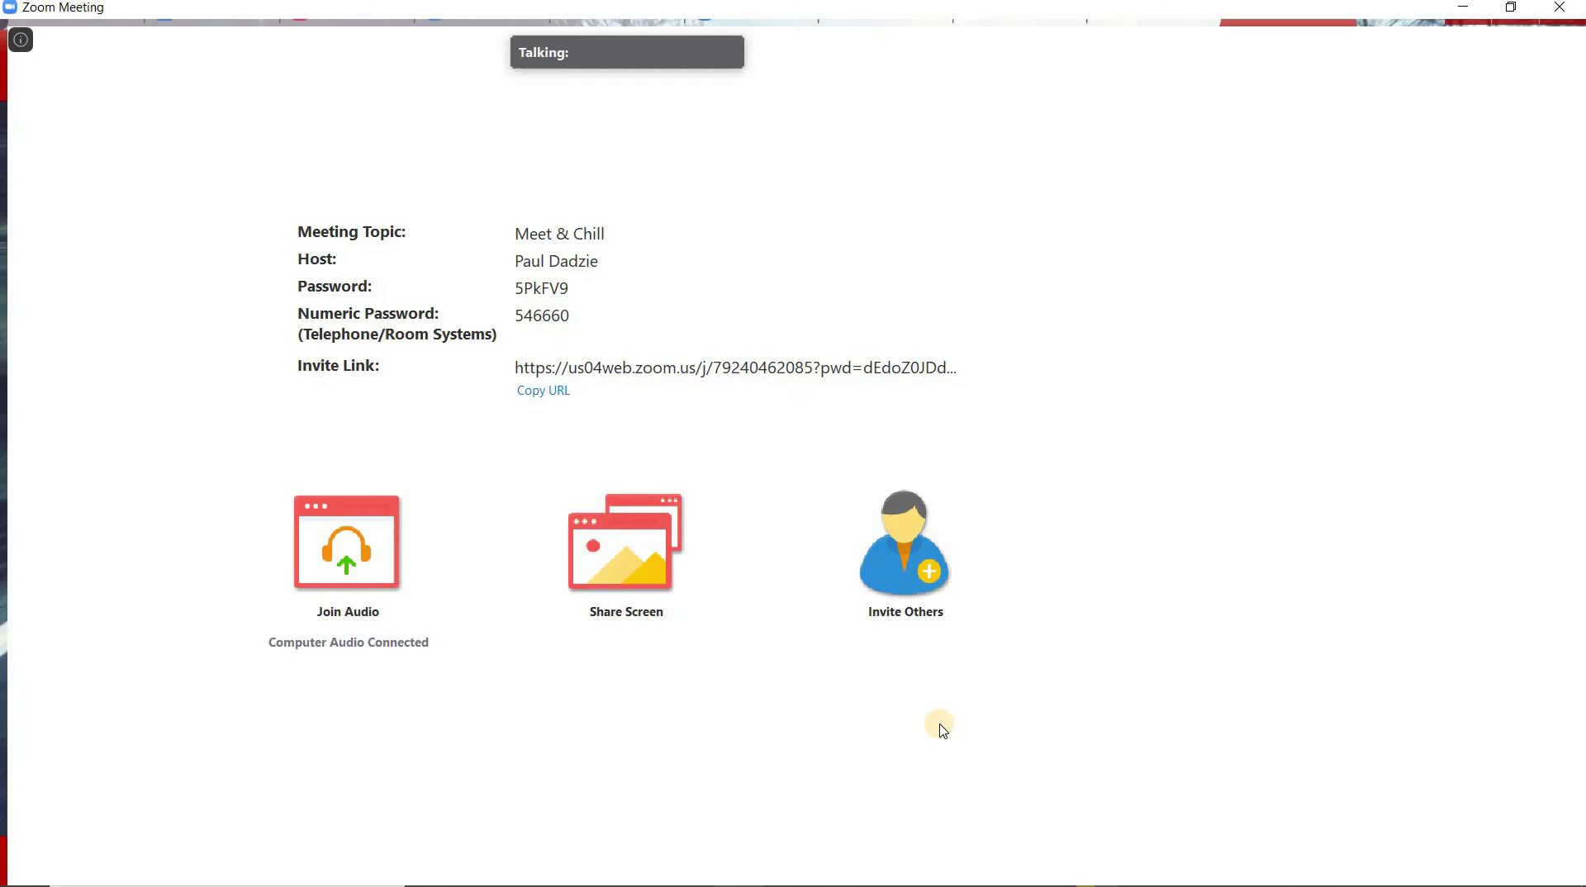
key(Escape)
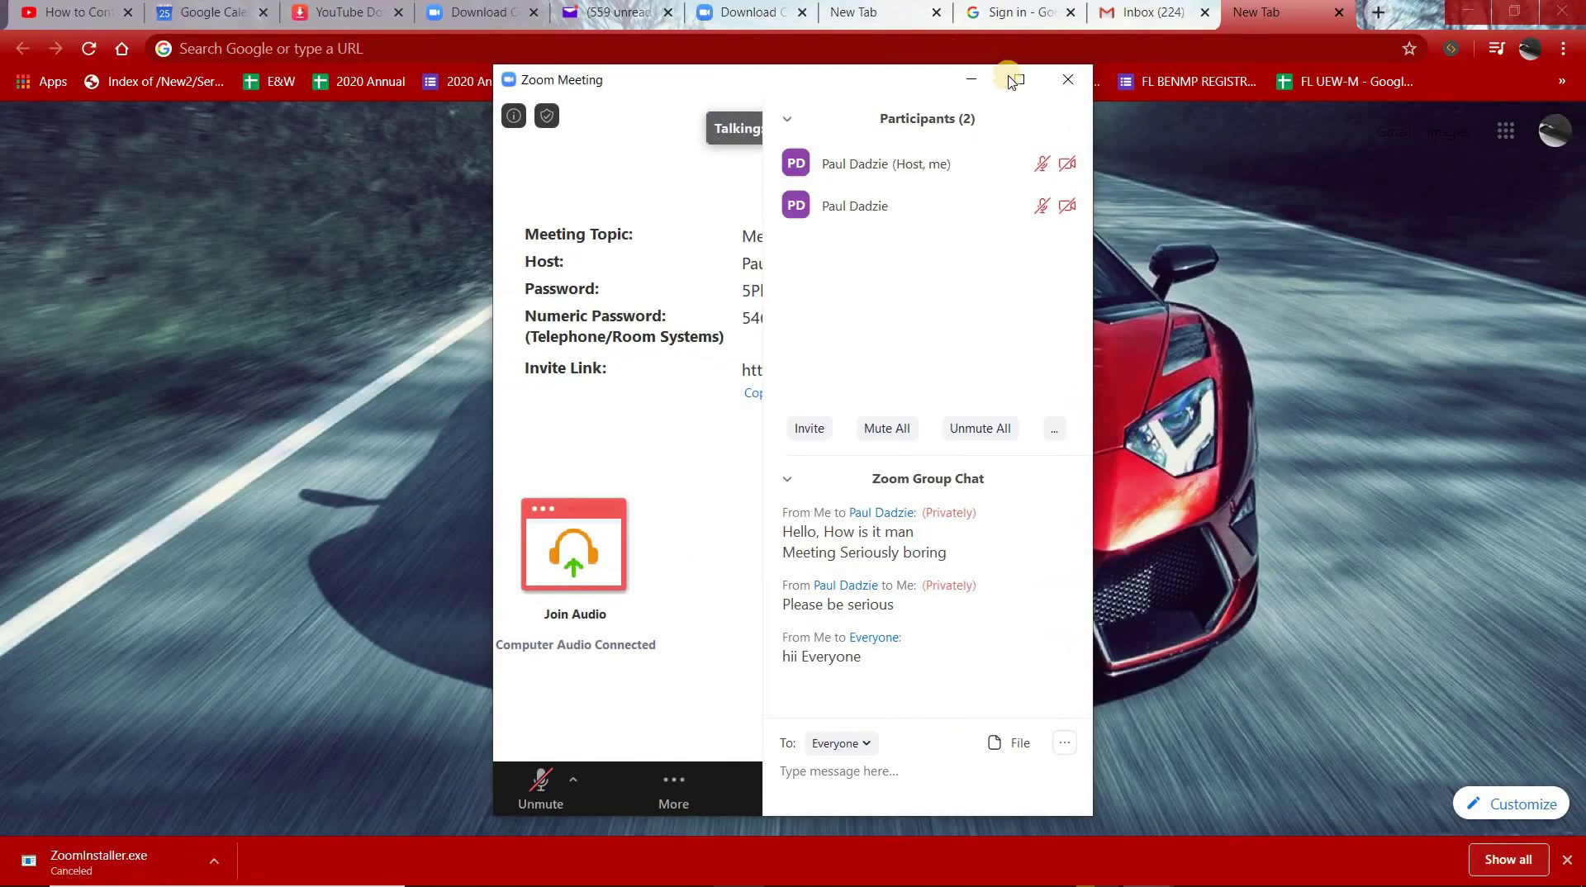
click(1020, 79)
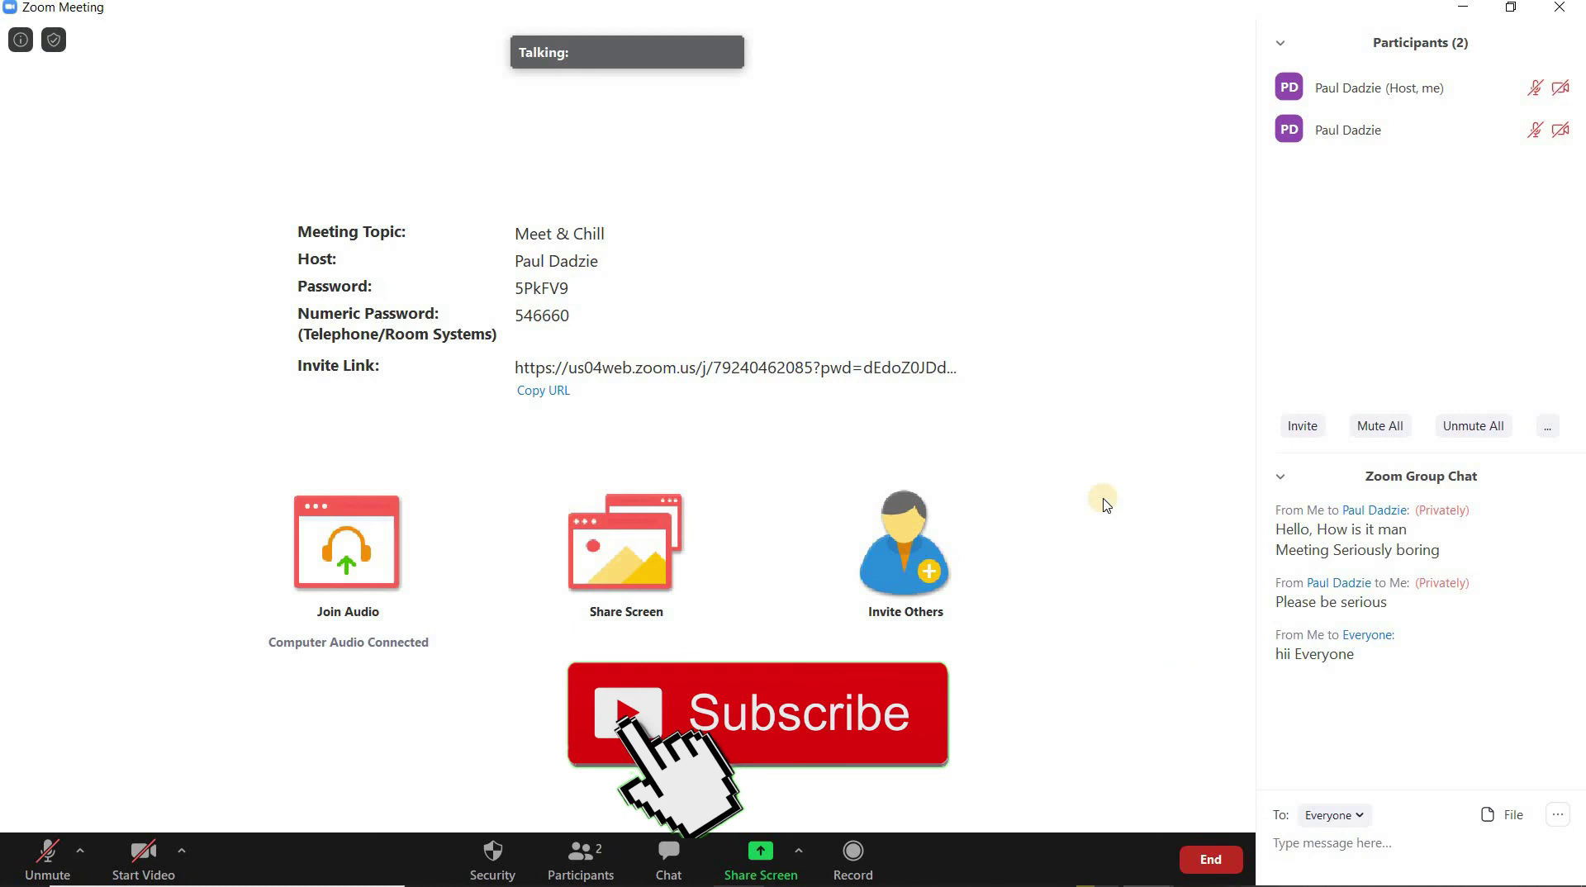
- End the Meet & Chill meeting and go to the Zoom home page
click(1194, 859)
click(1032, 755)
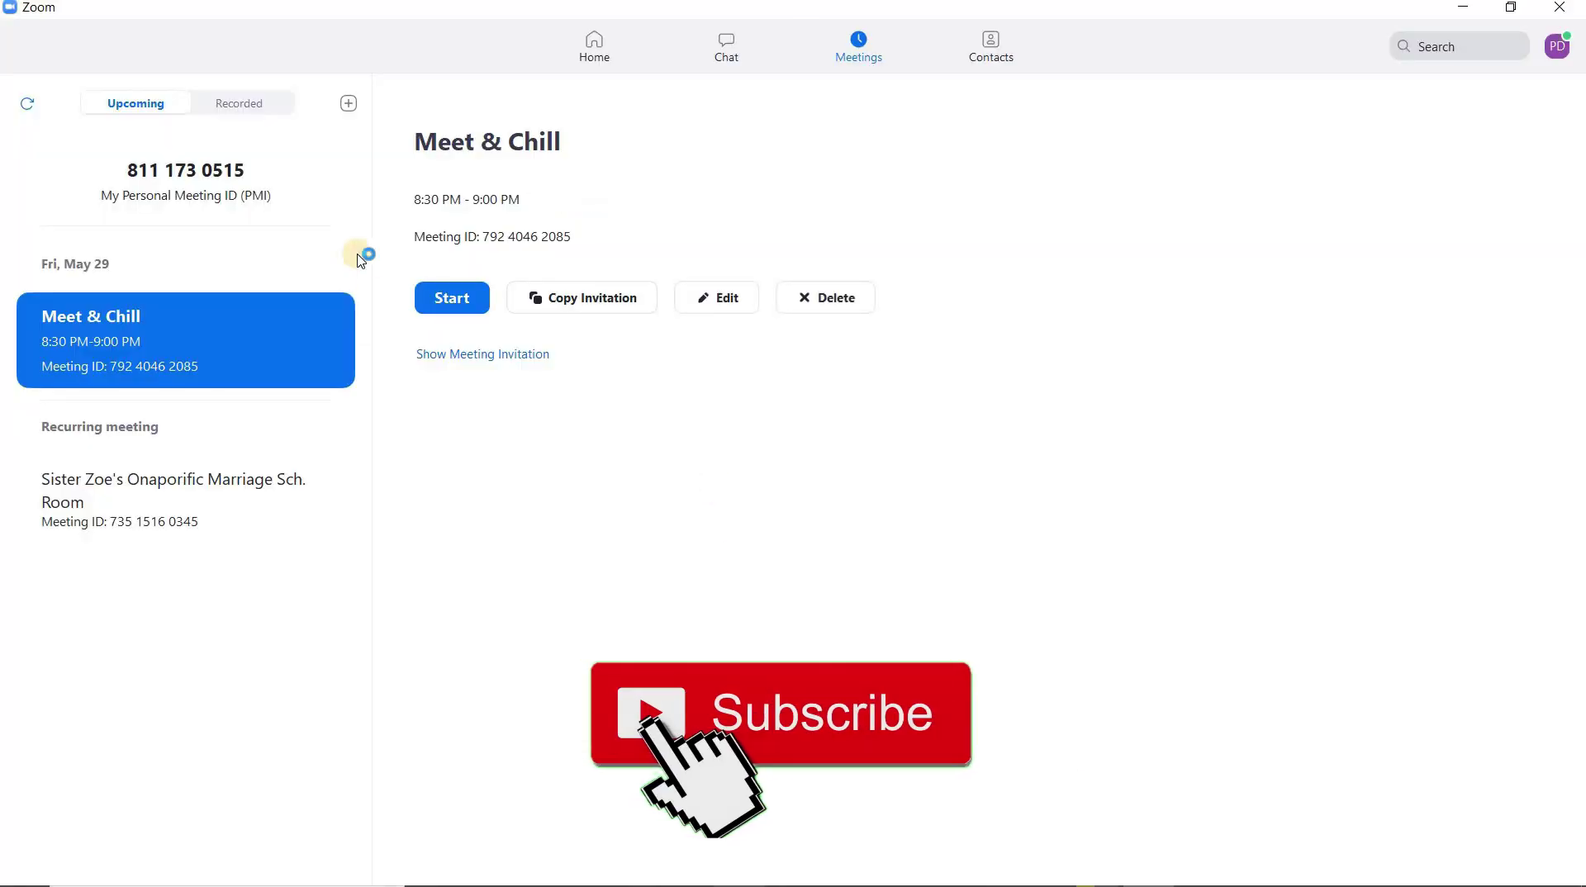
click(612, 47)
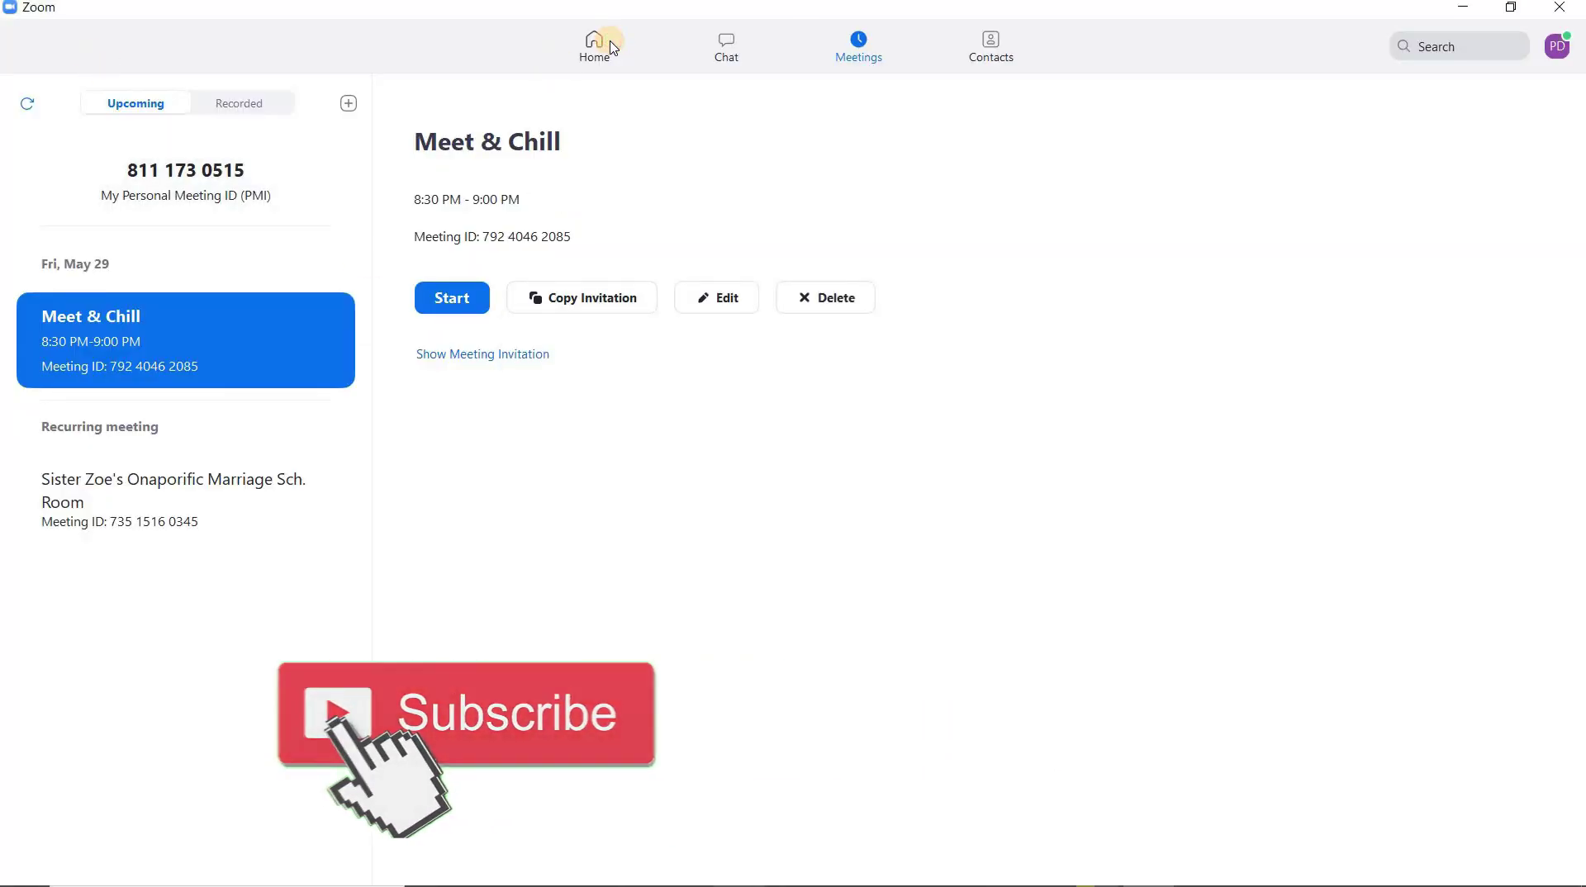